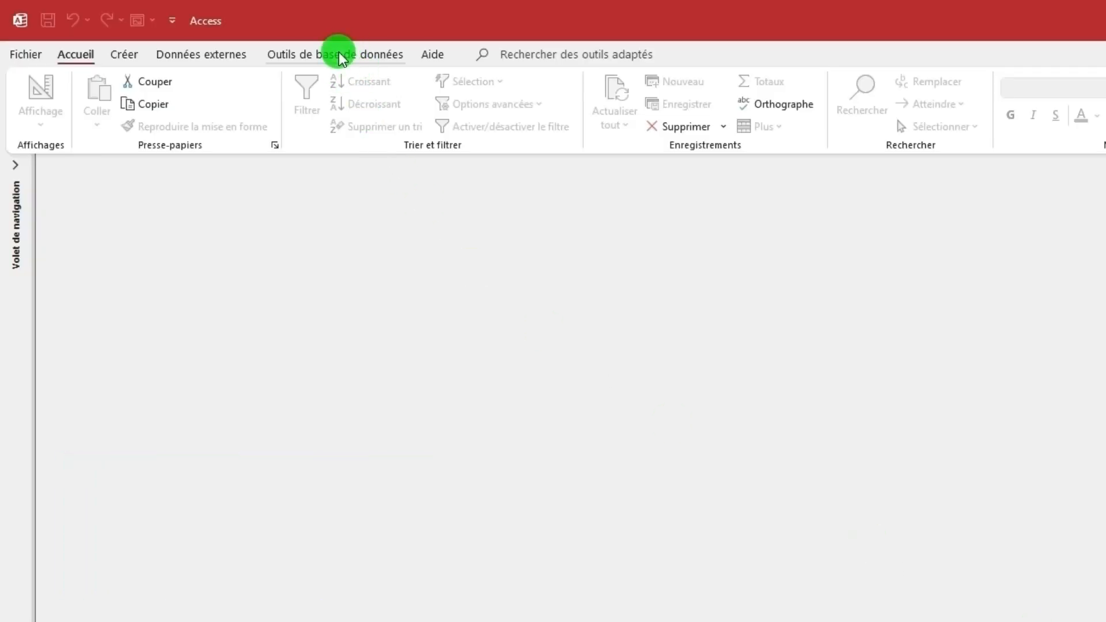
Add AccessRubanCustom_19.accde from the AccessRubanCustom folder as a new add-in in the add-in manager, and close the manager.
{"action": "left_click", "coordinate": [341, 56]}
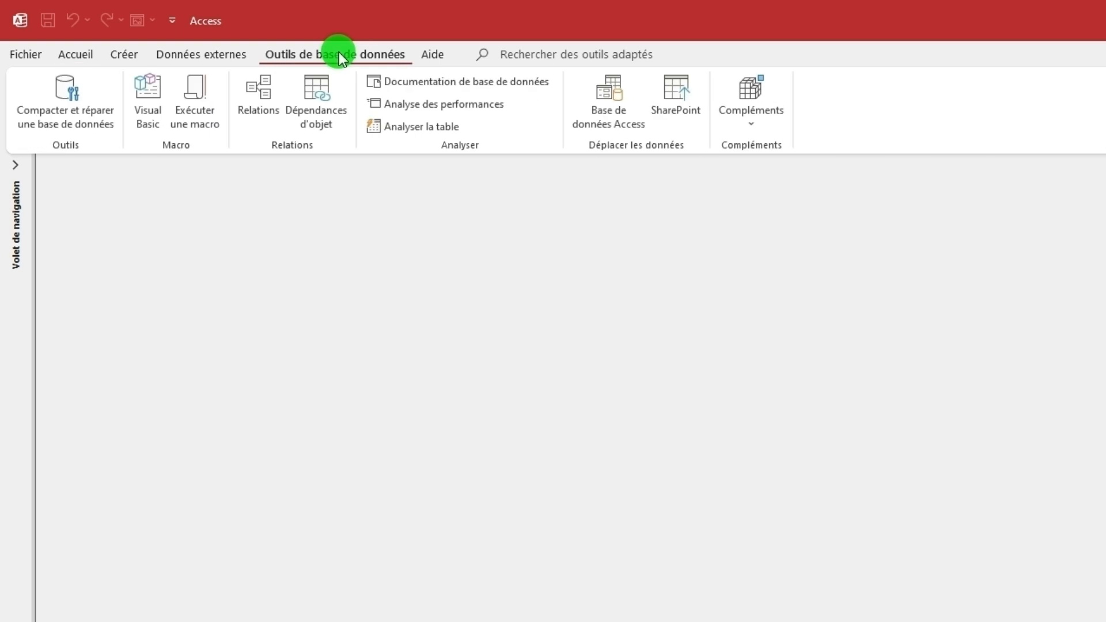
{"action": "left_click", "coordinate": [753, 127]}
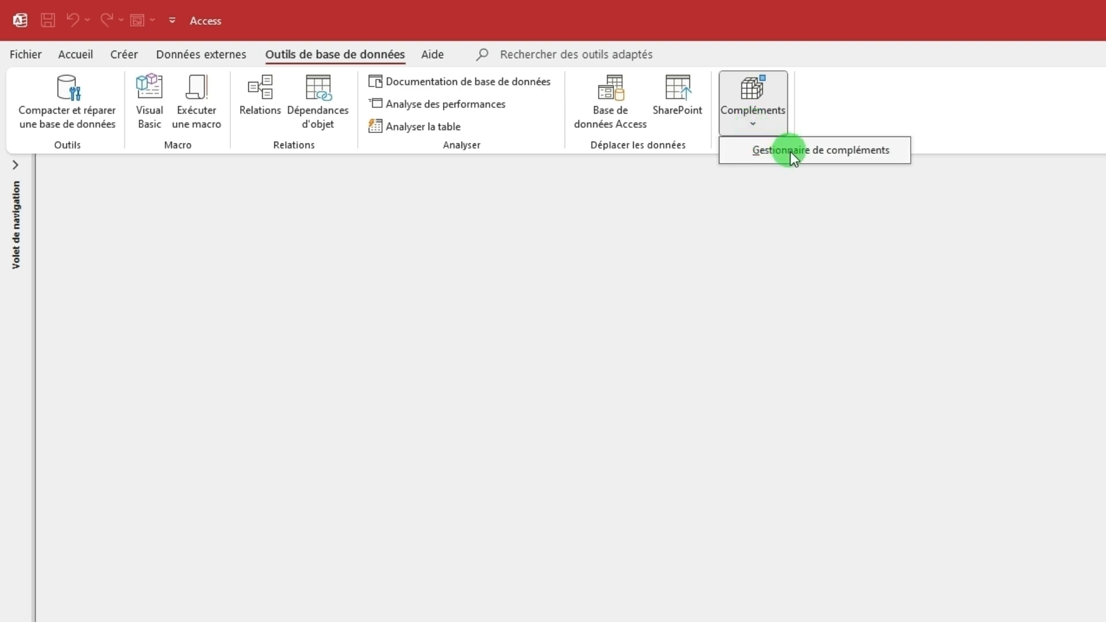
{"action": "left_click", "coordinate": [791, 151]}
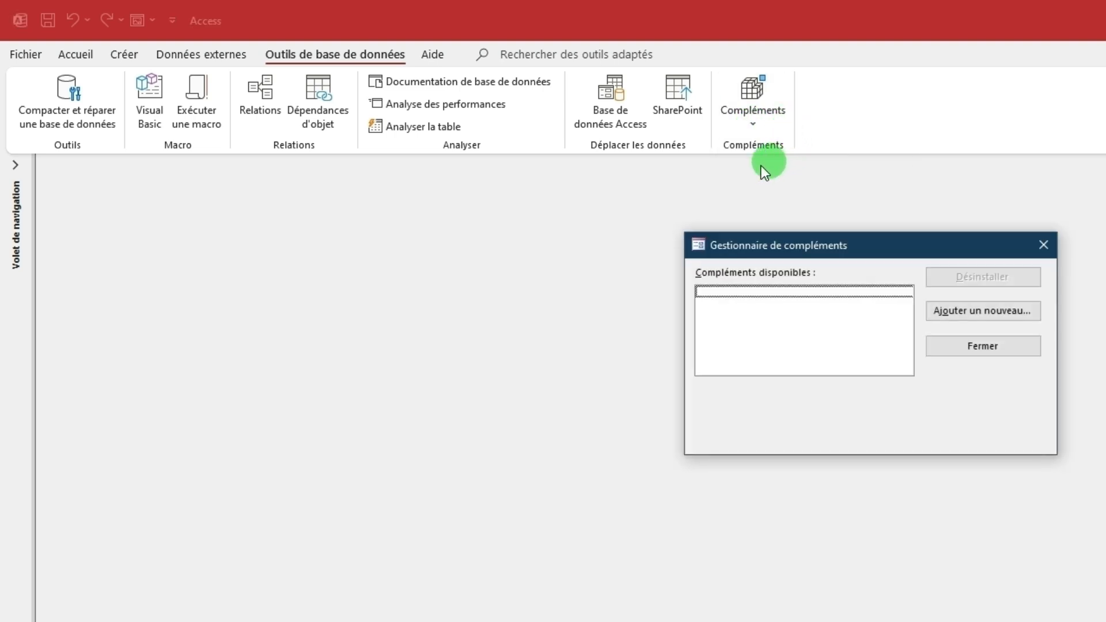
{"action": "left_click", "coordinate": [979, 312]}
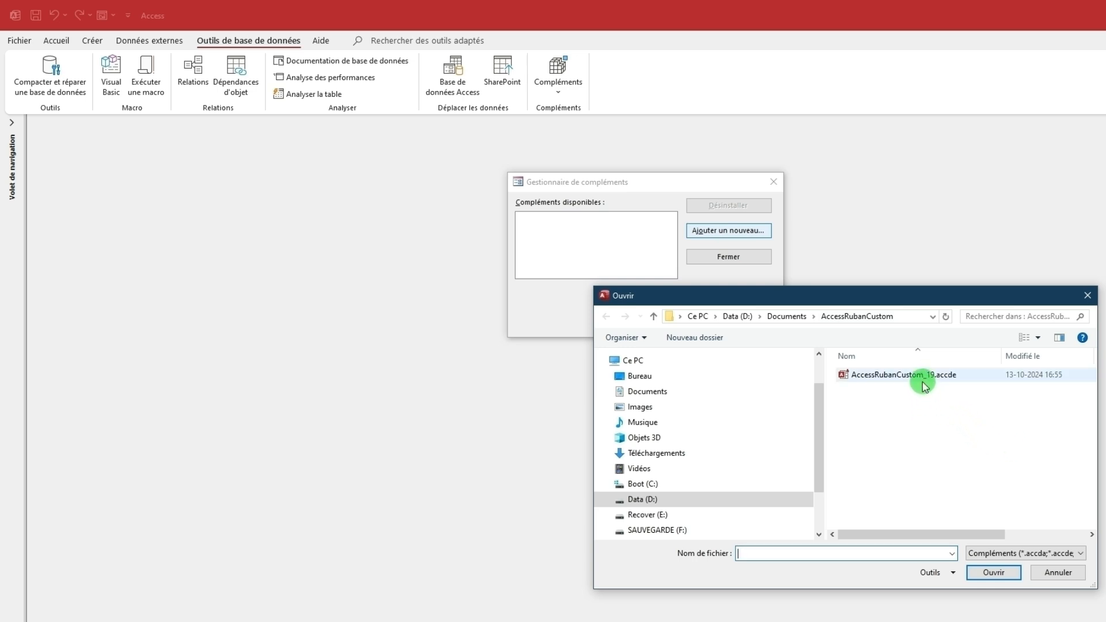
{"action": "left_click", "coordinate": [922, 380]}
{"action": "left_click", "coordinate": [995, 572]}
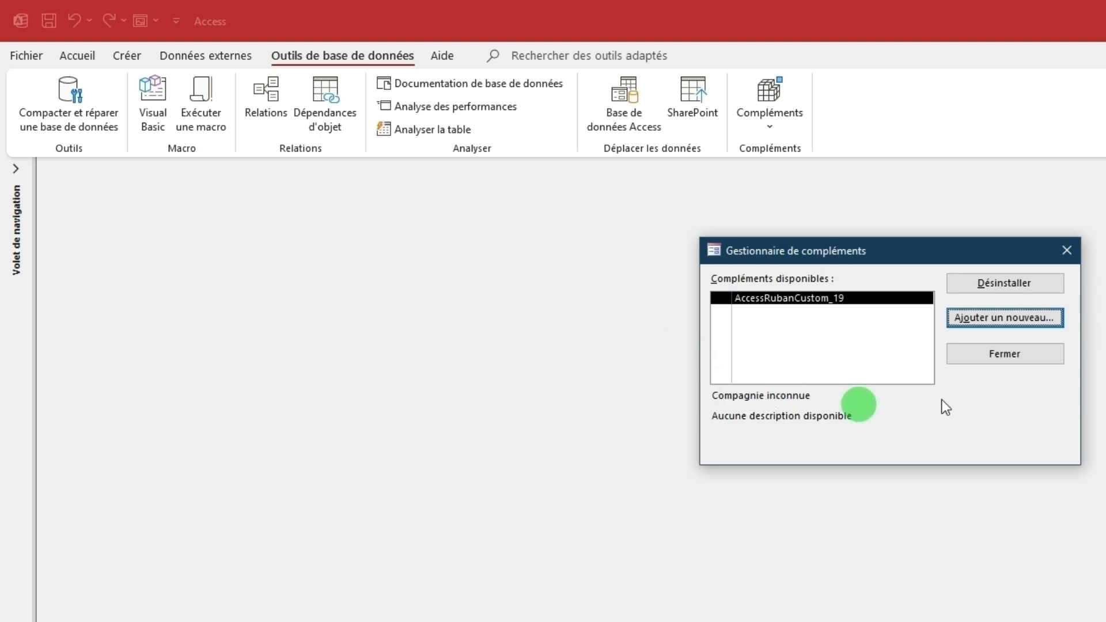
{"action": "left_click", "coordinate": [1015, 360]}
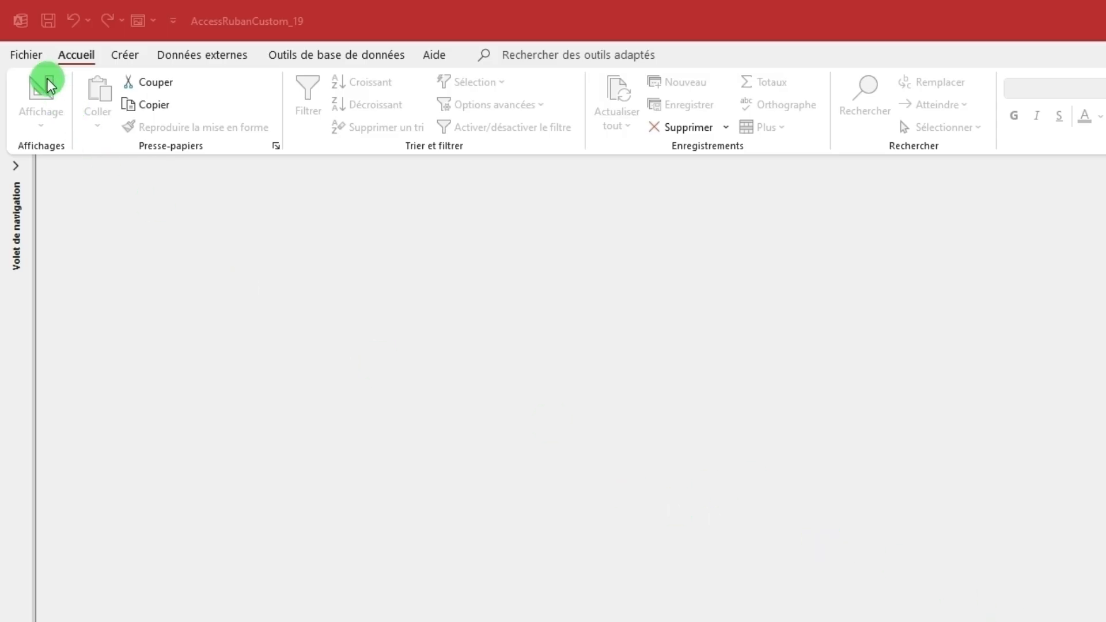
Inspect the add-ins in the program options, open the manager for Compléments Access from there, and close it.
{"action": "left_click", "coordinate": [36, 54]}
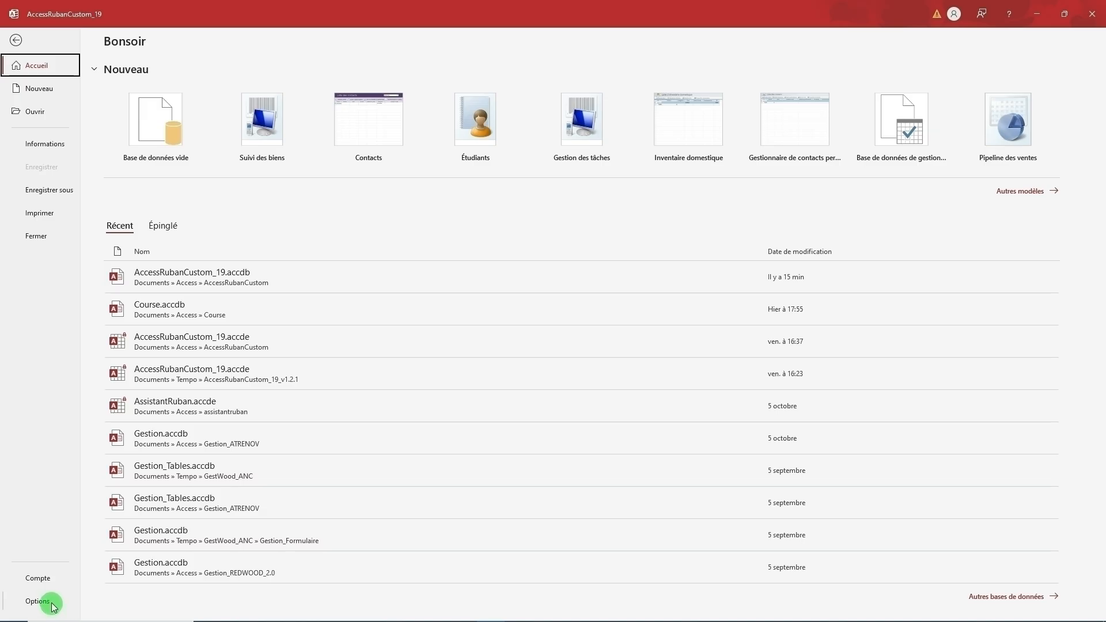
{"action": "left_click", "coordinate": [51, 603]}
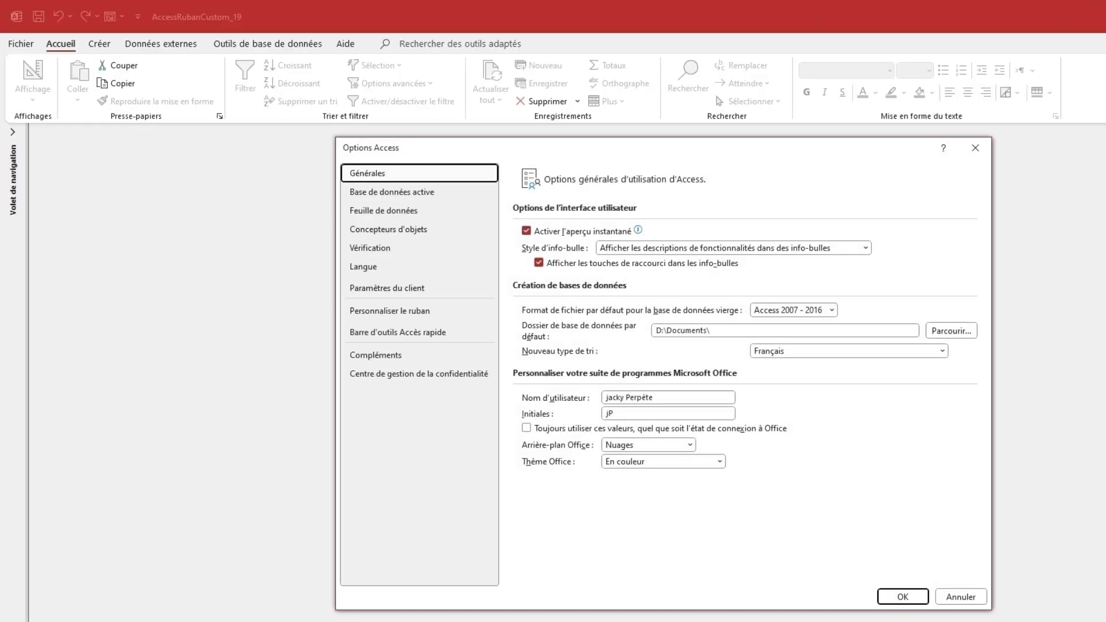
{"action": "left_click", "coordinate": [383, 358]}
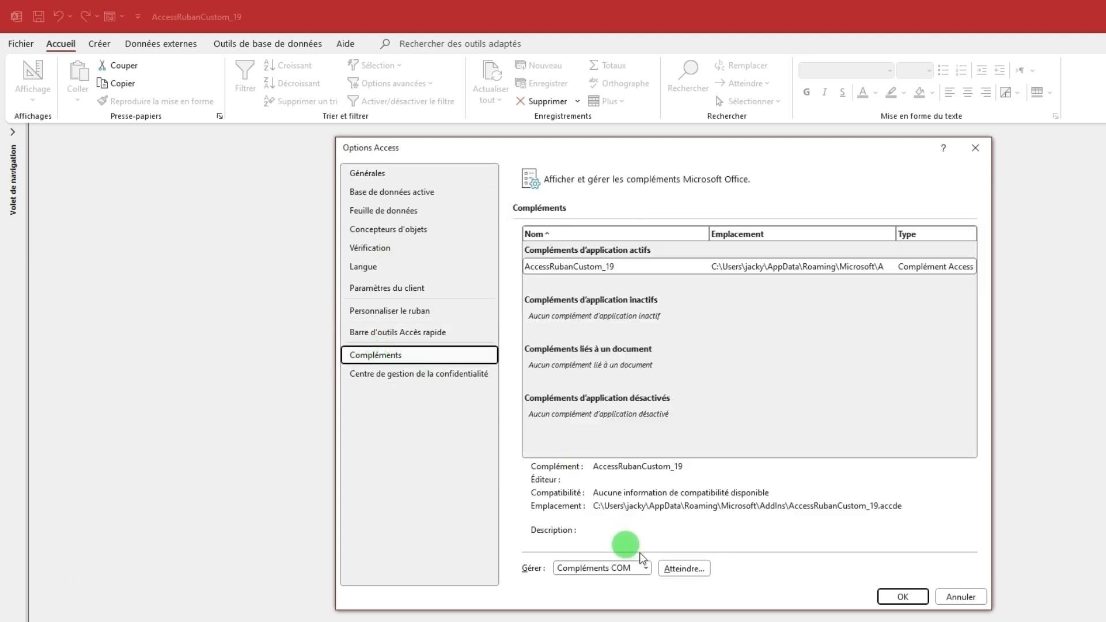
{"action": "left_click", "coordinate": [646, 569]}
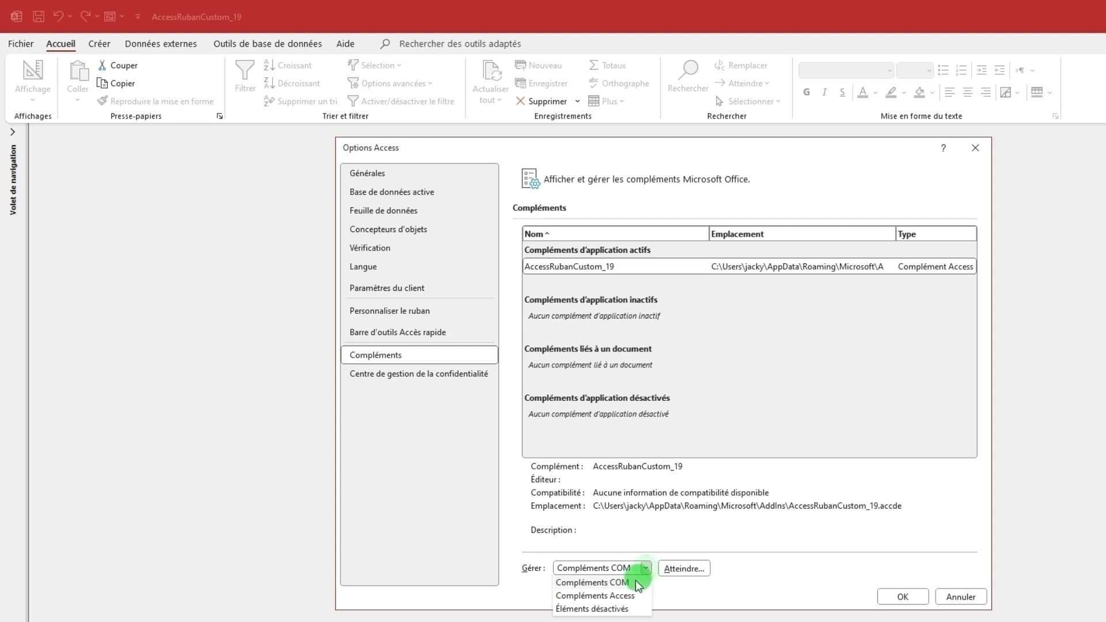
{"action": "left_click", "coordinate": [630, 596]}
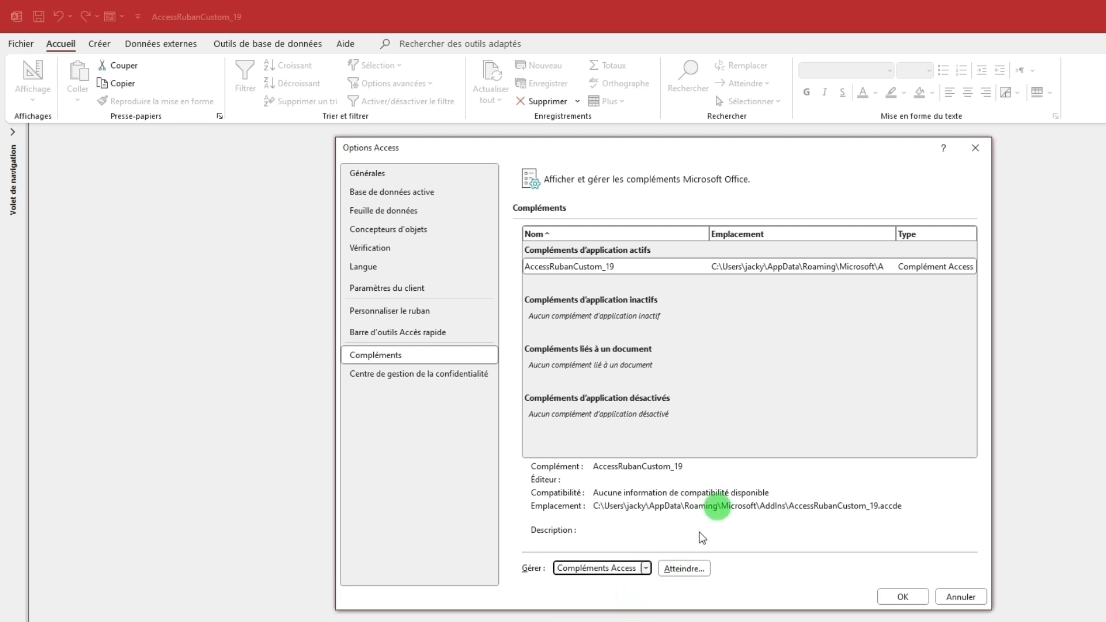
{"action": "left_click", "coordinate": [683, 569]}
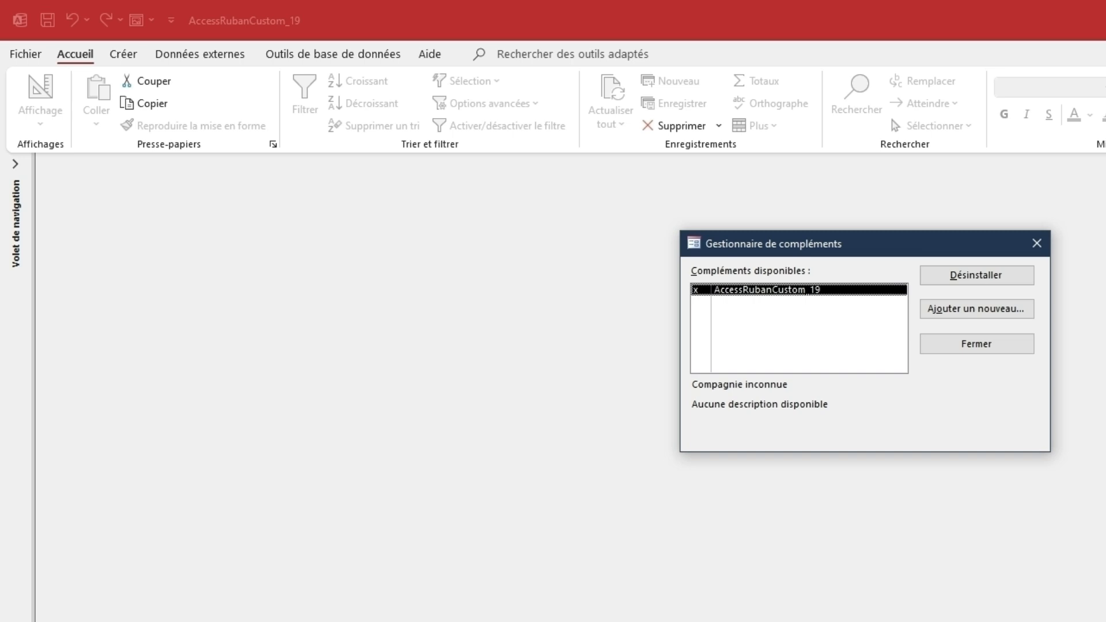
{"action": "left_click", "coordinate": [980, 342]}
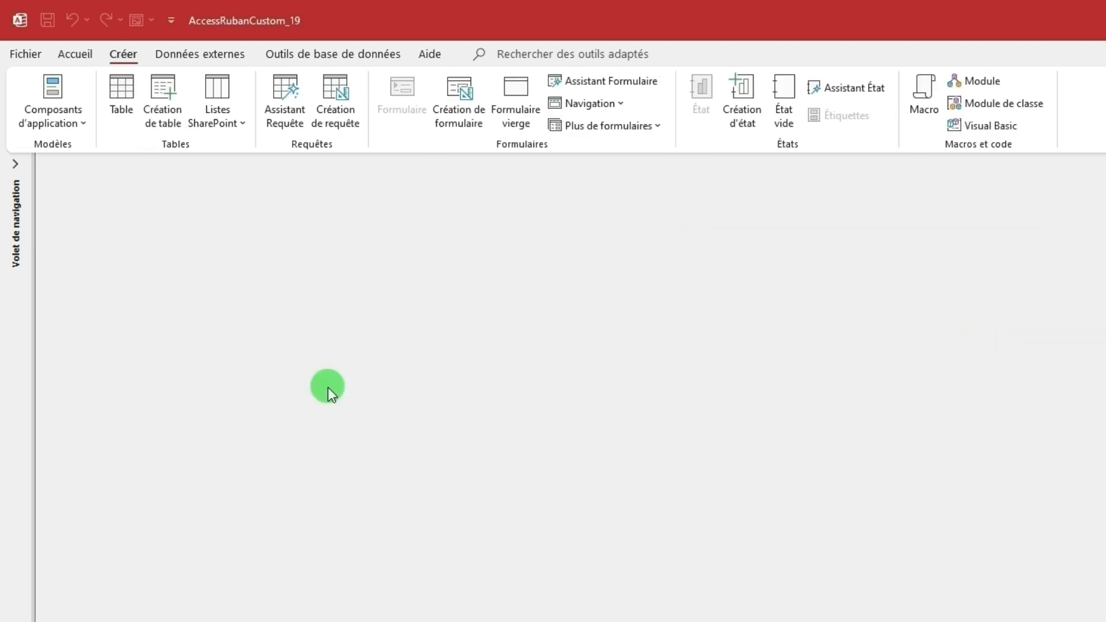
Uninstall the AccessRubanCustom_19 add-in in the add-in manager.
{"action": "left_click", "coordinate": [356, 57]}
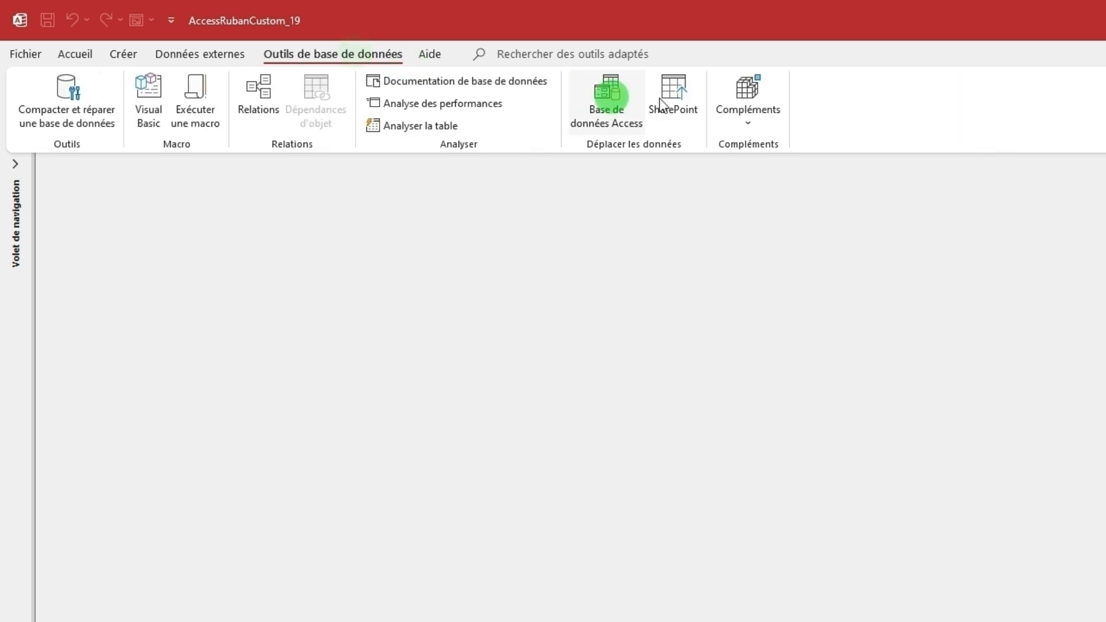
{"action": "left_click", "coordinate": [751, 120]}
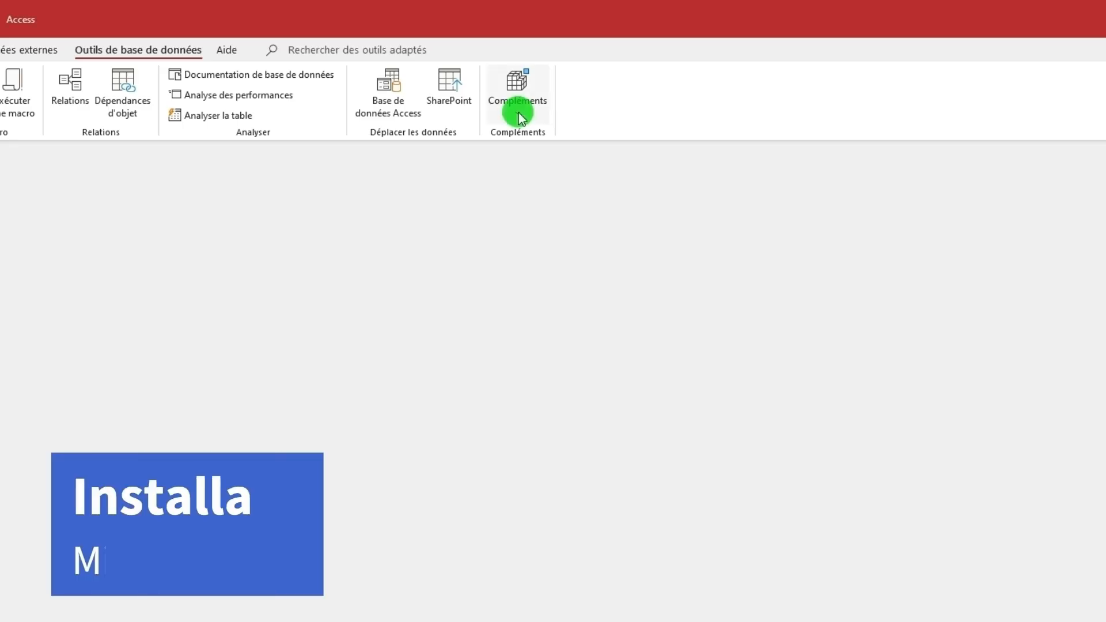
{"action": "left_click", "coordinate": [748, 110]}
{"action": "left_click", "coordinate": [546, 135]}
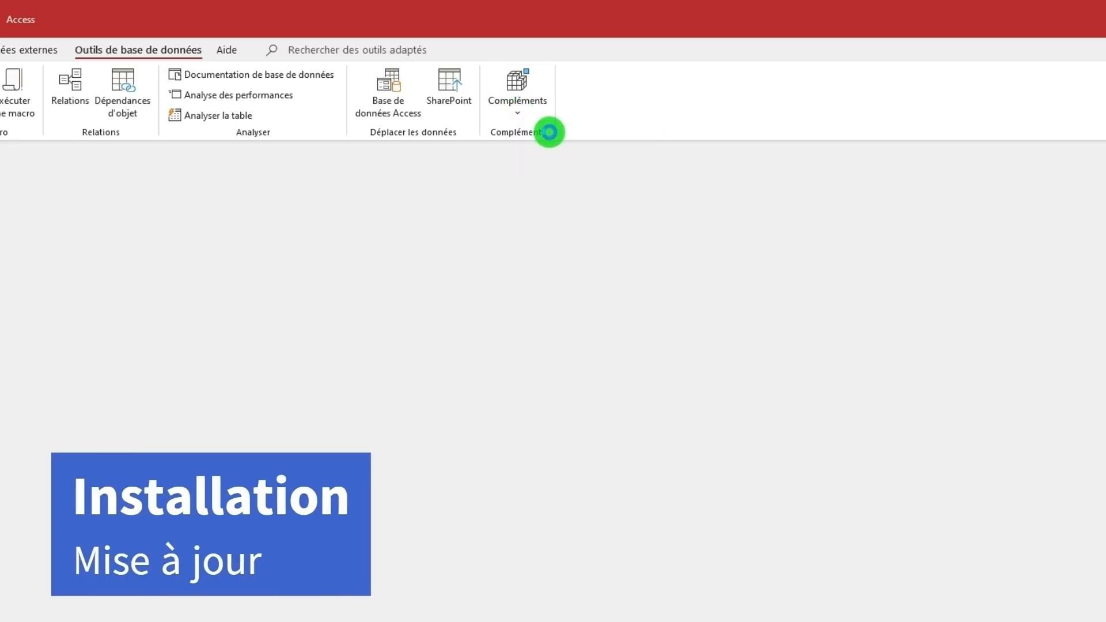
{"action": "left_click", "coordinate": [754, 253]}
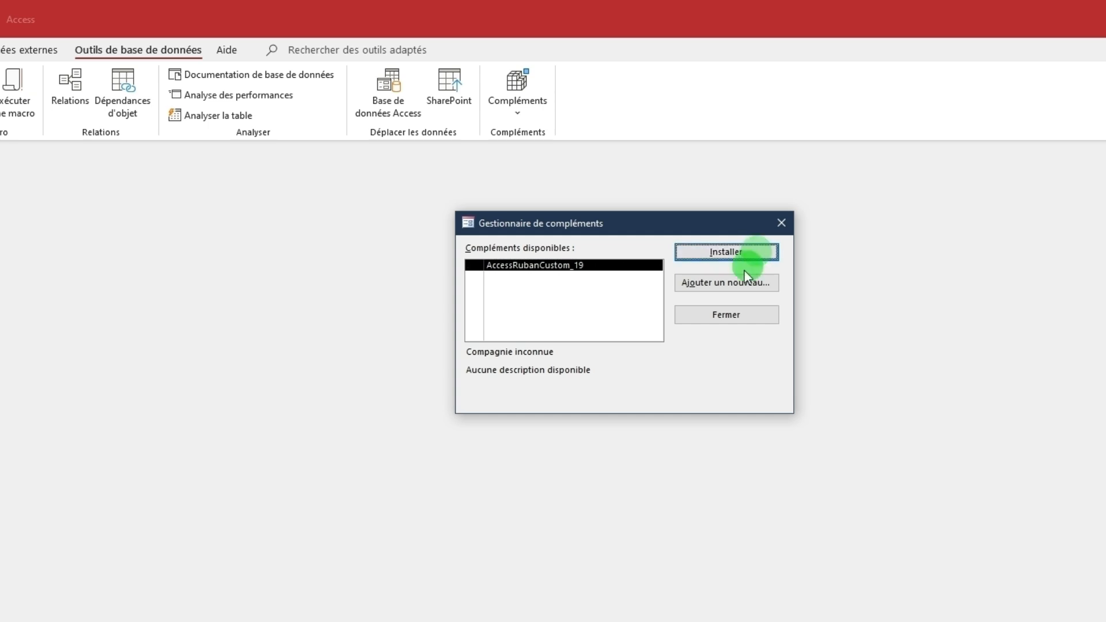
Add the updated AccessRubanCustom_19.accde from Documents > Access > AccessRubanCustom to the add-ins and close the manager.
{"action": "left_click", "coordinate": [733, 282]}
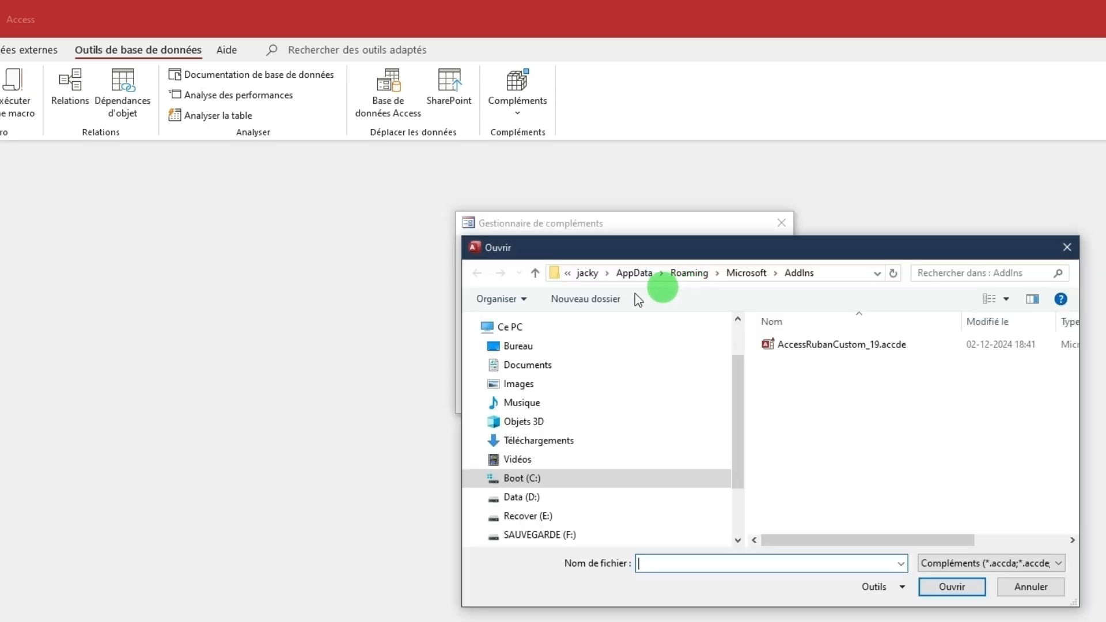
{"action": "left_click", "coordinate": [525, 364]}
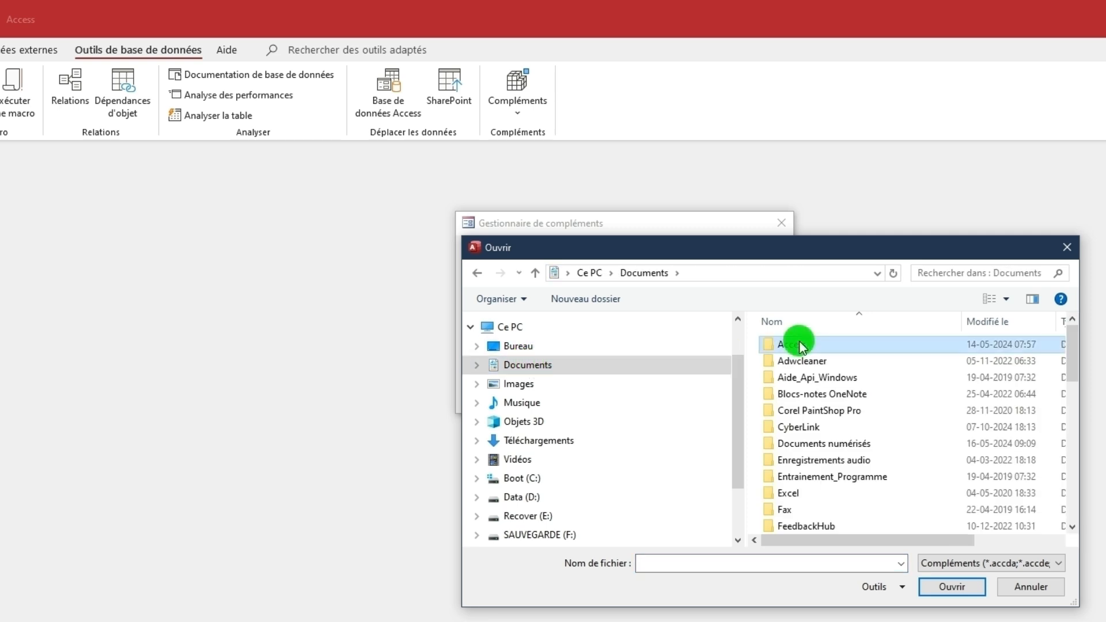
{"action": "double_click", "coordinate": [774, 344]}
{"action": "double_click", "coordinate": [815, 345]}
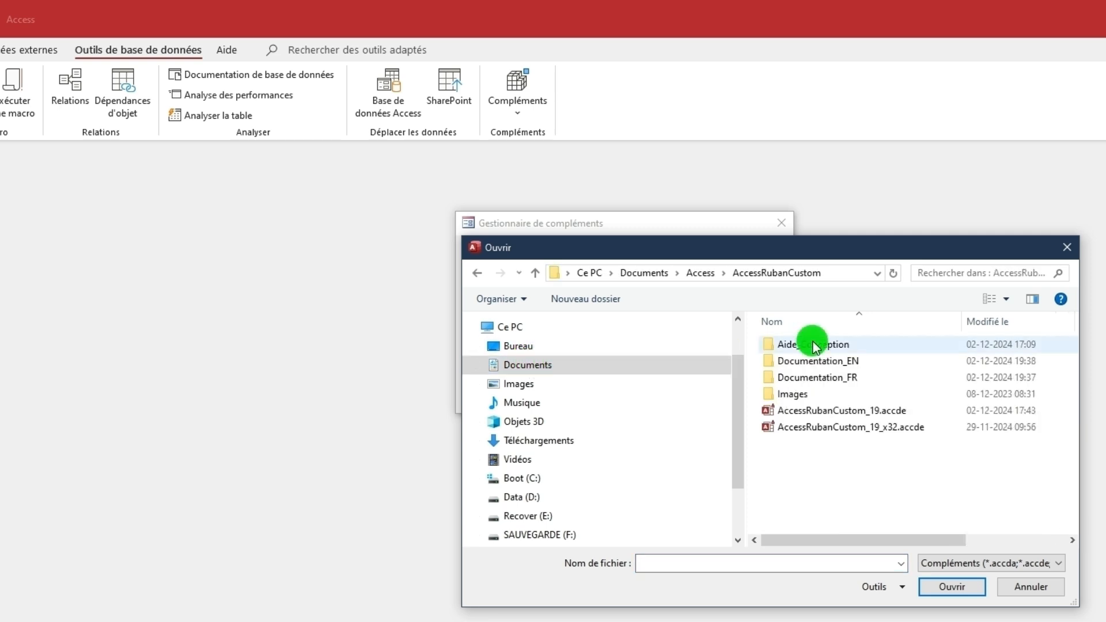
{"action": "left_click", "coordinate": [829, 410]}
{"action": "left_click", "coordinate": [951, 583]}
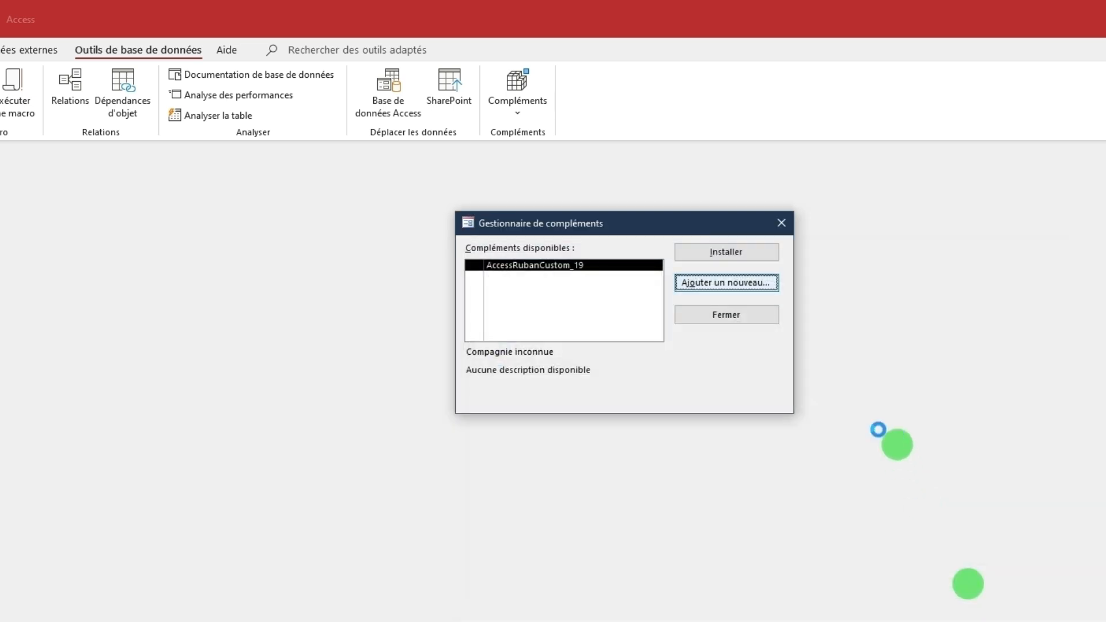
{"action": "left_click", "coordinate": [753, 315]}
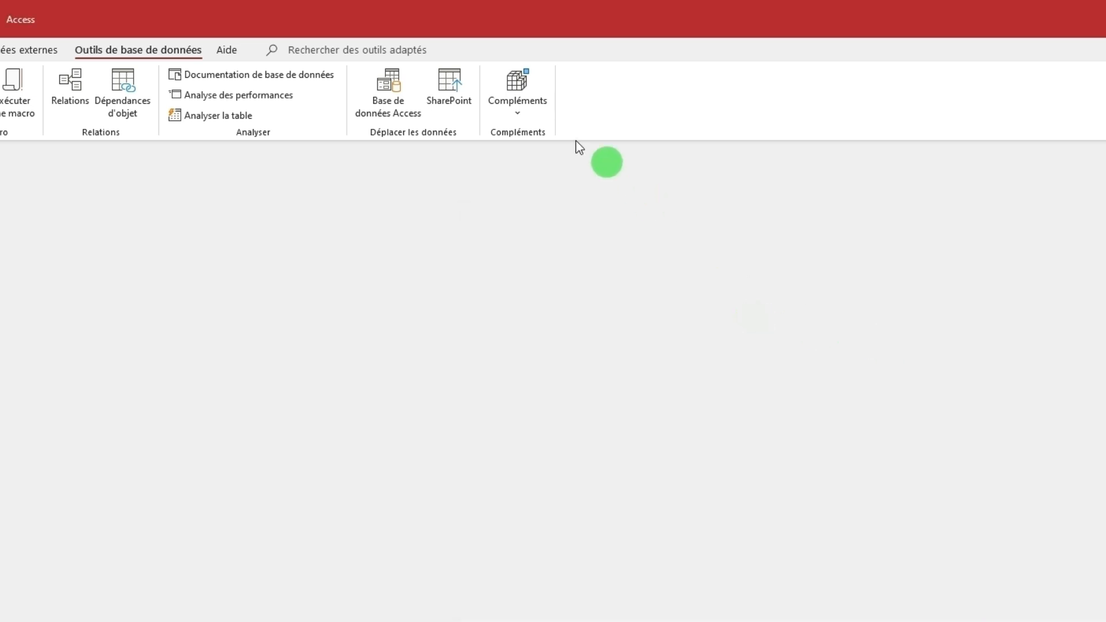
Open the ribbon designer of the AccessRubanCustom_19 add-in.
{"action": "left_click", "coordinate": [518, 113]}
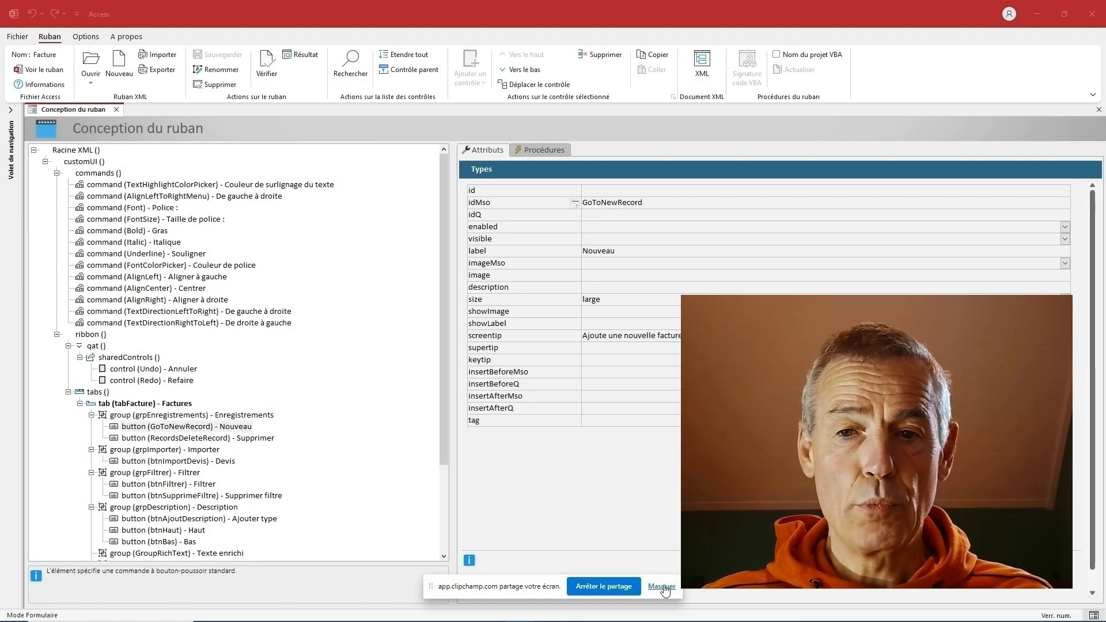
{"action": "left_click", "coordinate": [659, 587]}
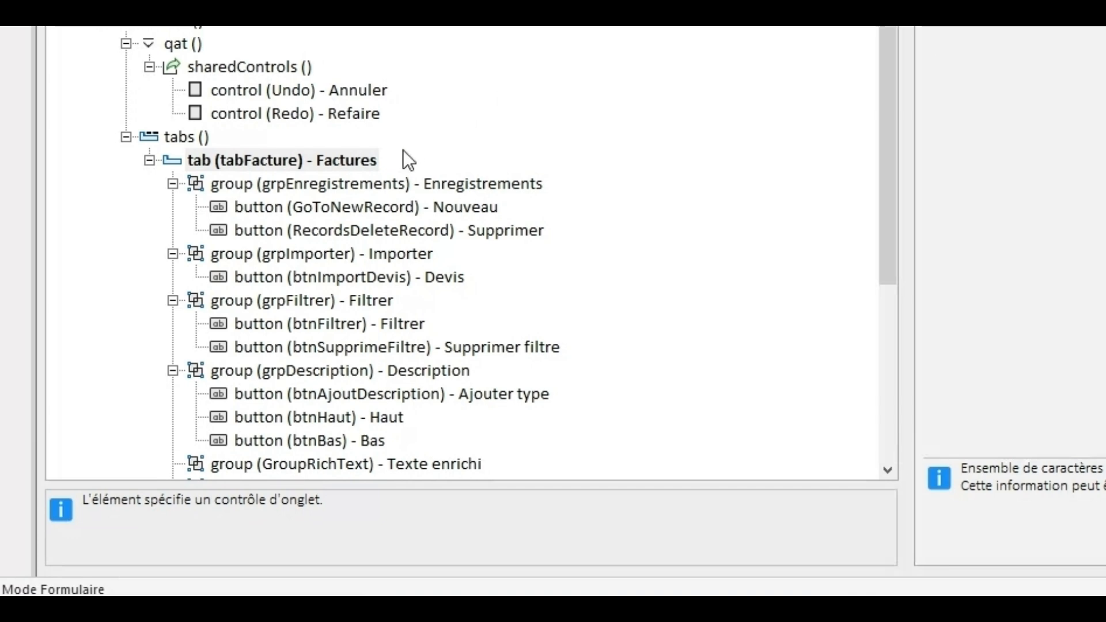
Examine the ribbon tree's Factures tab, its Enregistrements and Importer groups, the Nouveau button, a text direction command and the Undo control.
{"action": "left_click", "coordinate": [363, 162]}
{"action": "left_click", "coordinate": [361, 182]}
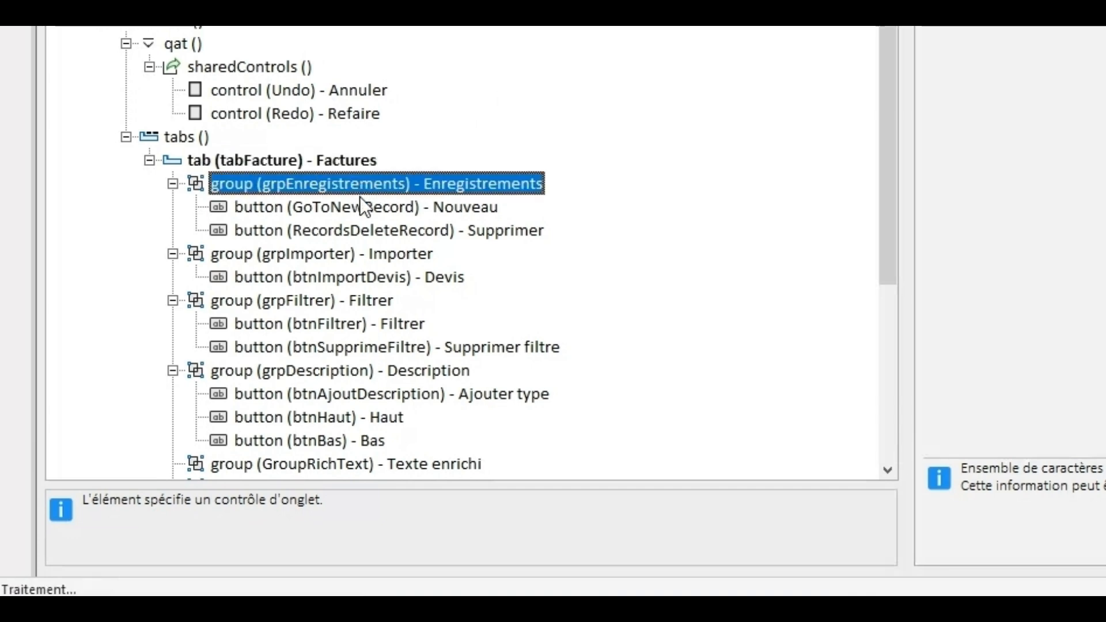
{"action": "left_click", "coordinate": [356, 213]}
{"action": "left_click", "coordinate": [349, 257]}
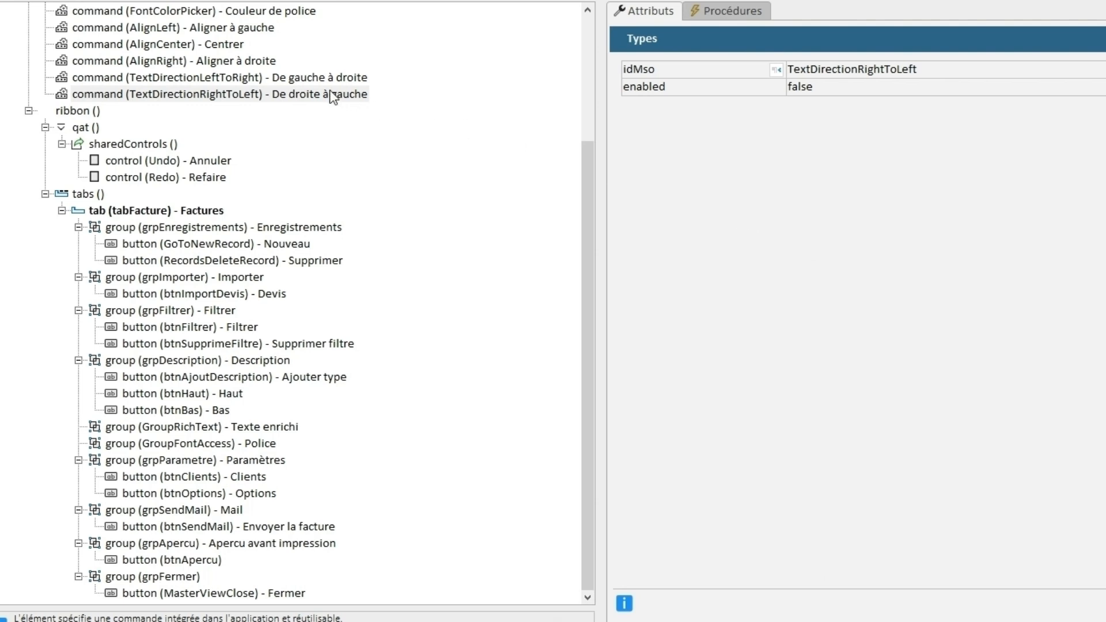
{"action": "left_click", "coordinate": [332, 98]}
{"action": "left_click", "coordinate": [222, 160]}
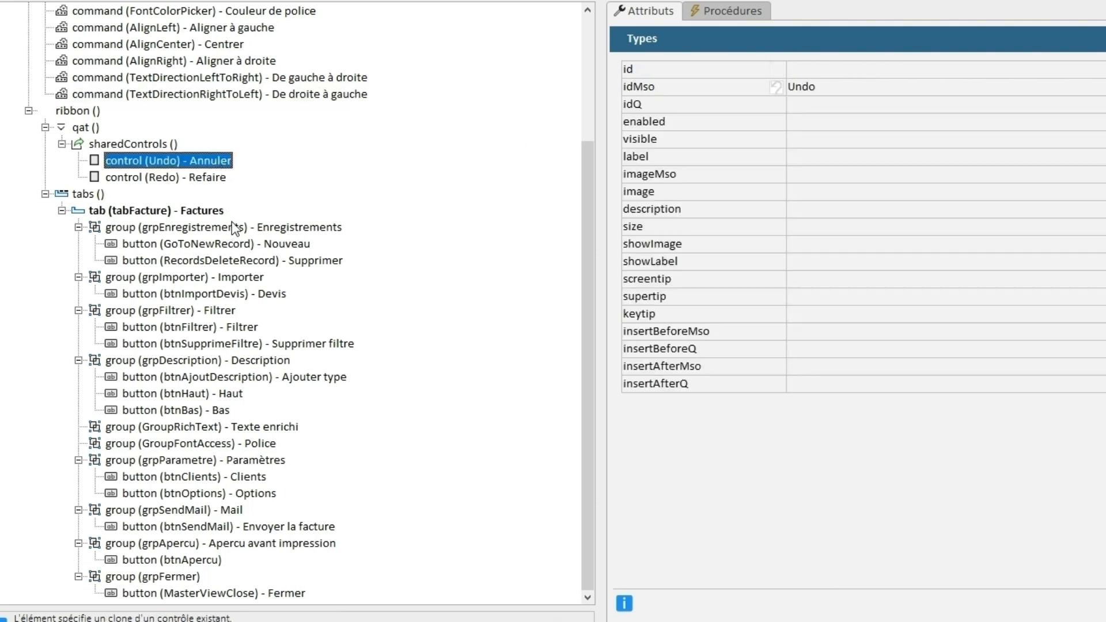
{"action": "left_click", "coordinate": [234, 227]}
{"action": "left_click", "coordinate": [241, 244]}
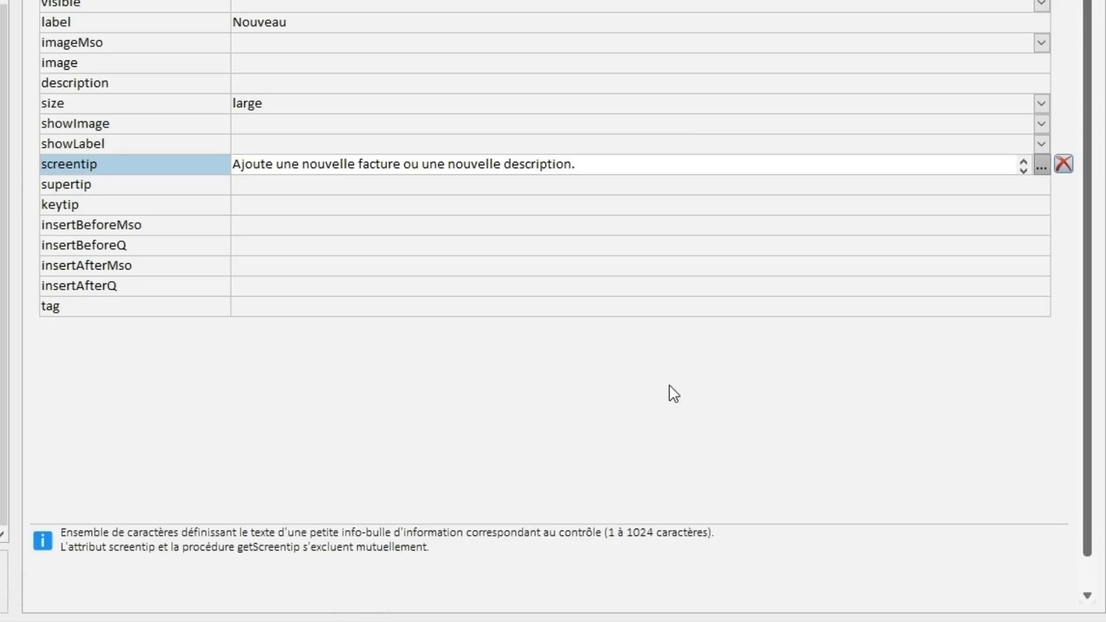
Read the descriptions of the Nouveau button's size, showLabel and screentip attributes.
{"action": "left_click", "coordinate": [279, 106]}
{"action": "left_click", "coordinate": [277, 145]}
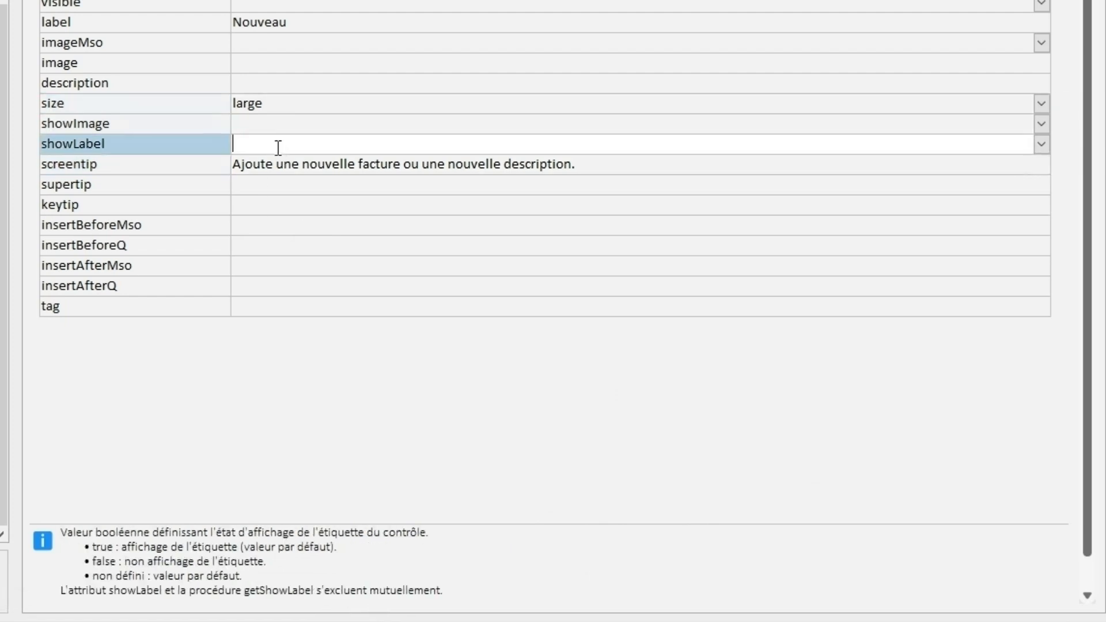
{"action": "left_click", "coordinate": [282, 164]}
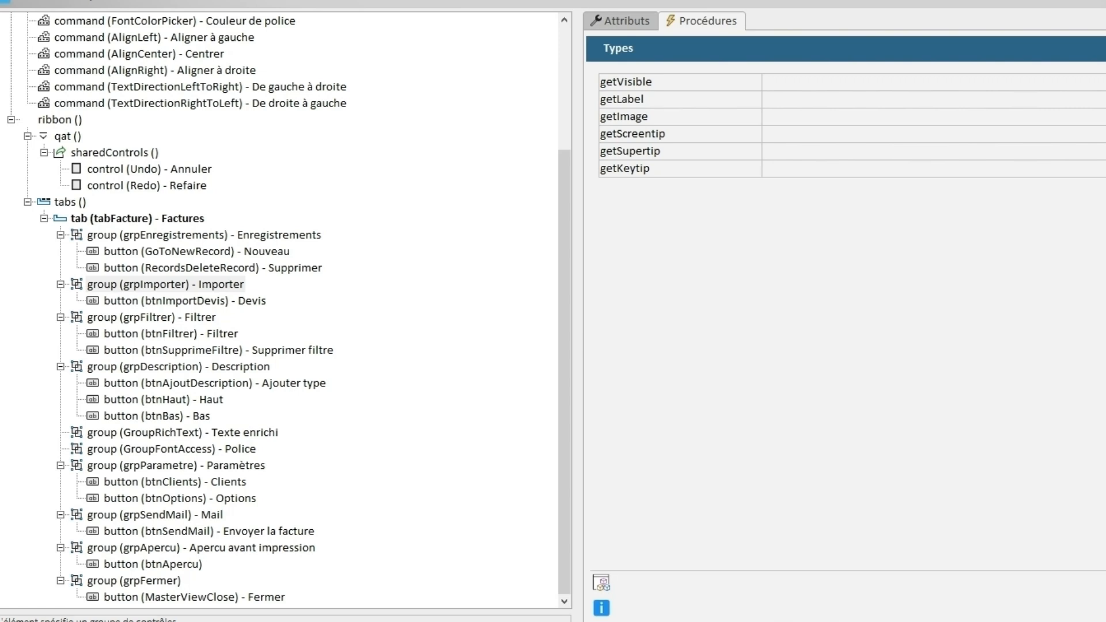
Examine the procedures of the Importer group, its Devis button, the Filtrer group and its Filtrer button.
{"action": "left_click", "coordinate": [230, 283]}
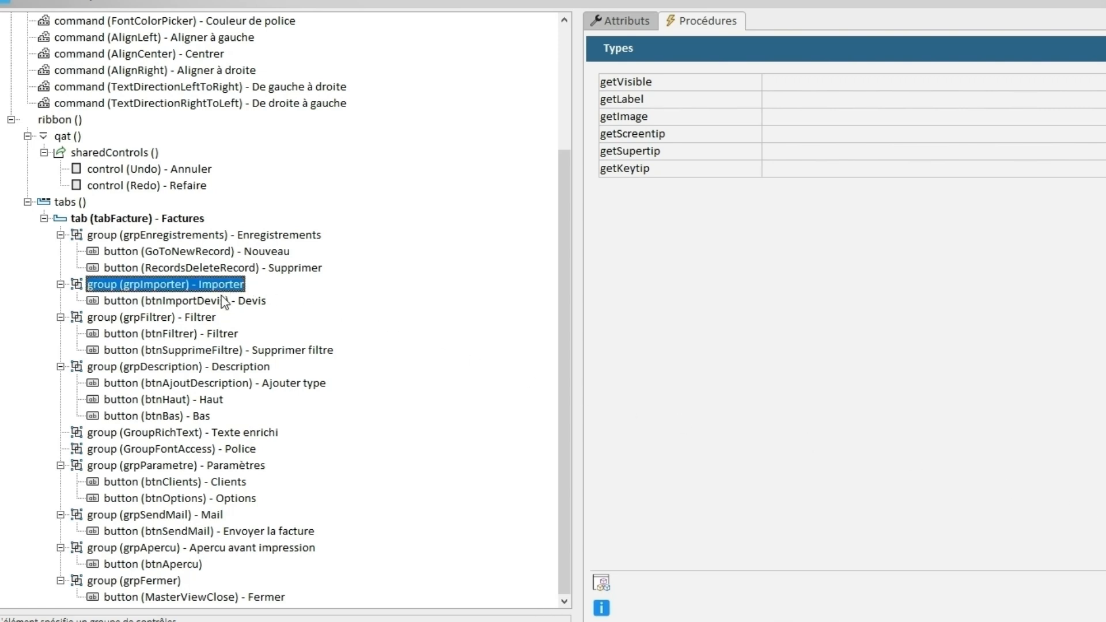
{"action": "left_click", "coordinate": [224, 302]}
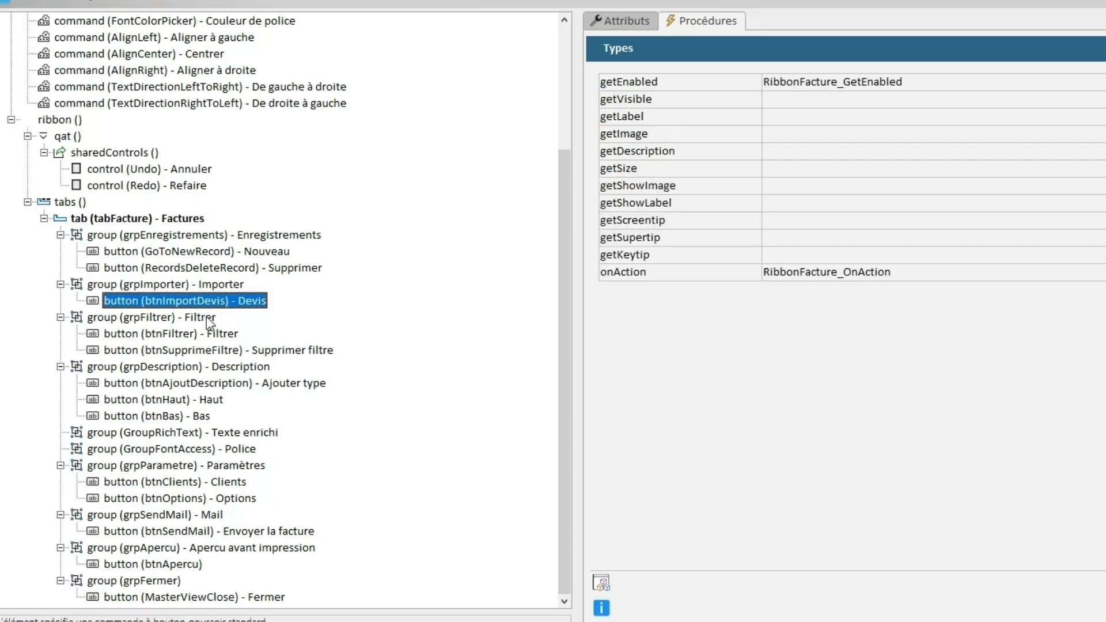
{"action": "left_click", "coordinate": [206, 317]}
{"action": "left_click", "coordinate": [210, 337]}
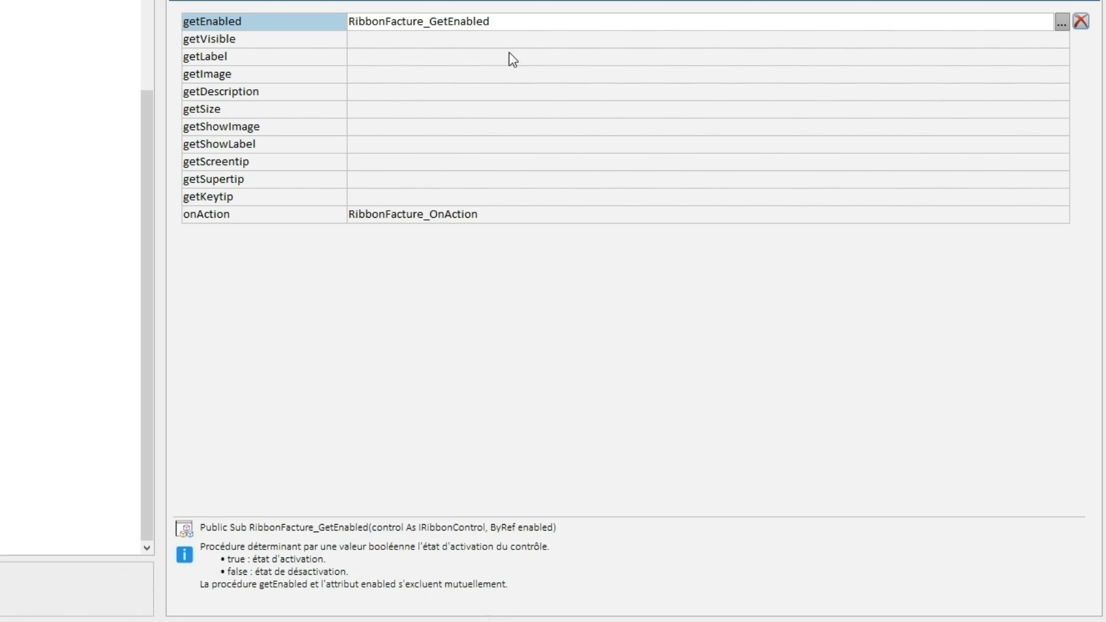
Read the descriptions of the button's getVisible, getLabel, getScreentip and getShowImage procedures.
{"action": "left_click", "coordinate": [472, 43]}
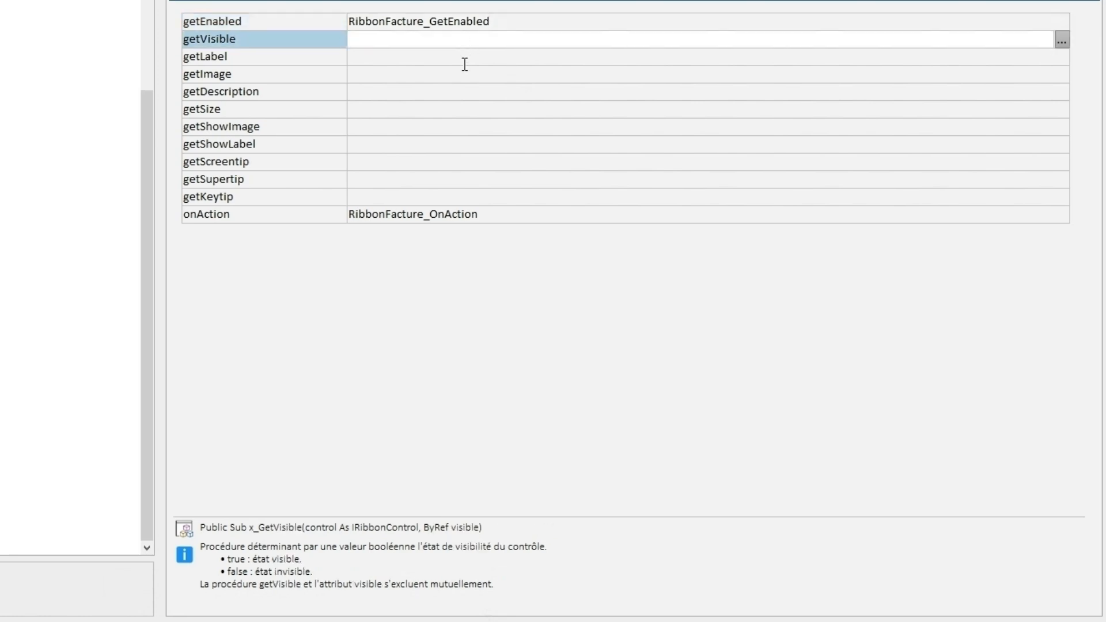
{"action": "left_click", "coordinate": [464, 62]}
{"action": "left_click", "coordinate": [478, 160]}
{"action": "left_click", "coordinate": [484, 126]}
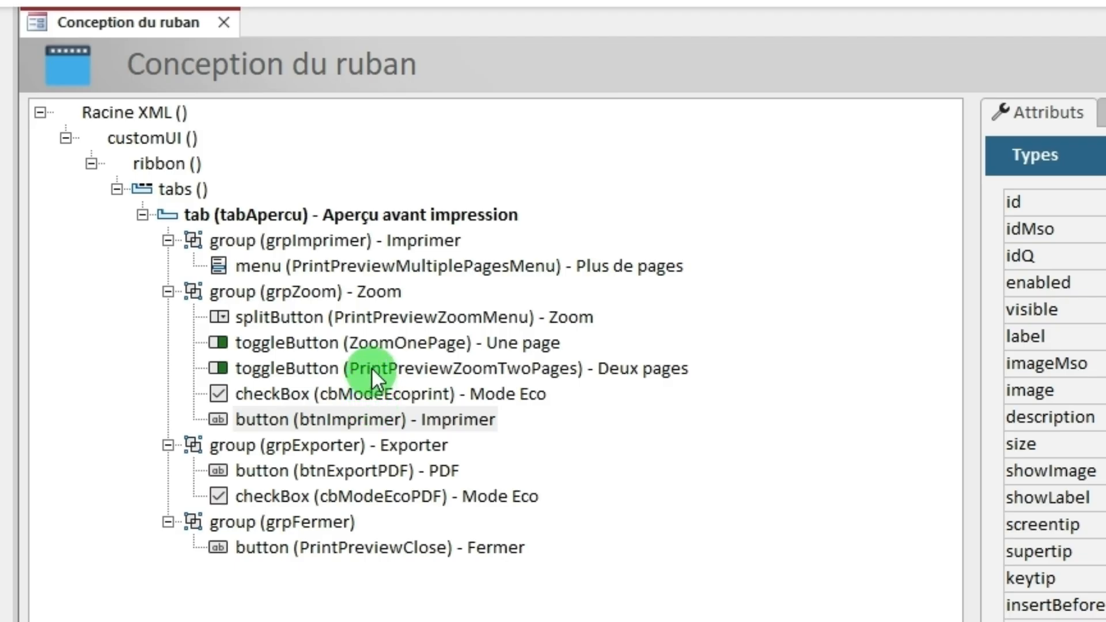
Move the btnImprimer button into the grpImprimer group and add a new button control to that group.
{"action": "left_click_drag", "start_coordinate": [372, 368], "coordinate": [193, 184]}
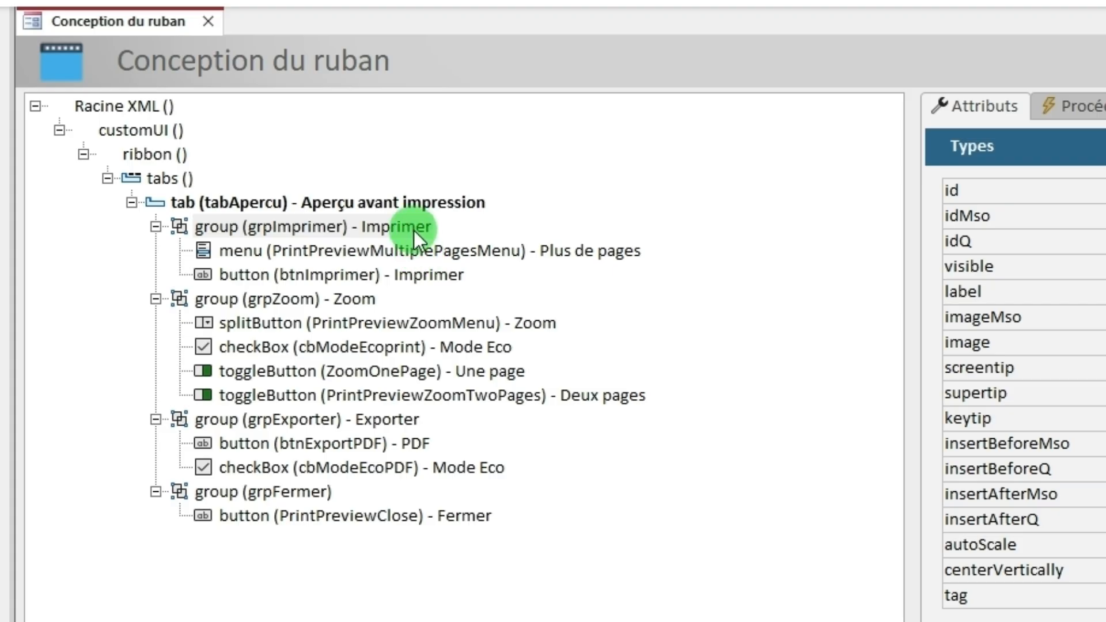
{"action": "left_click", "coordinate": [414, 230]}
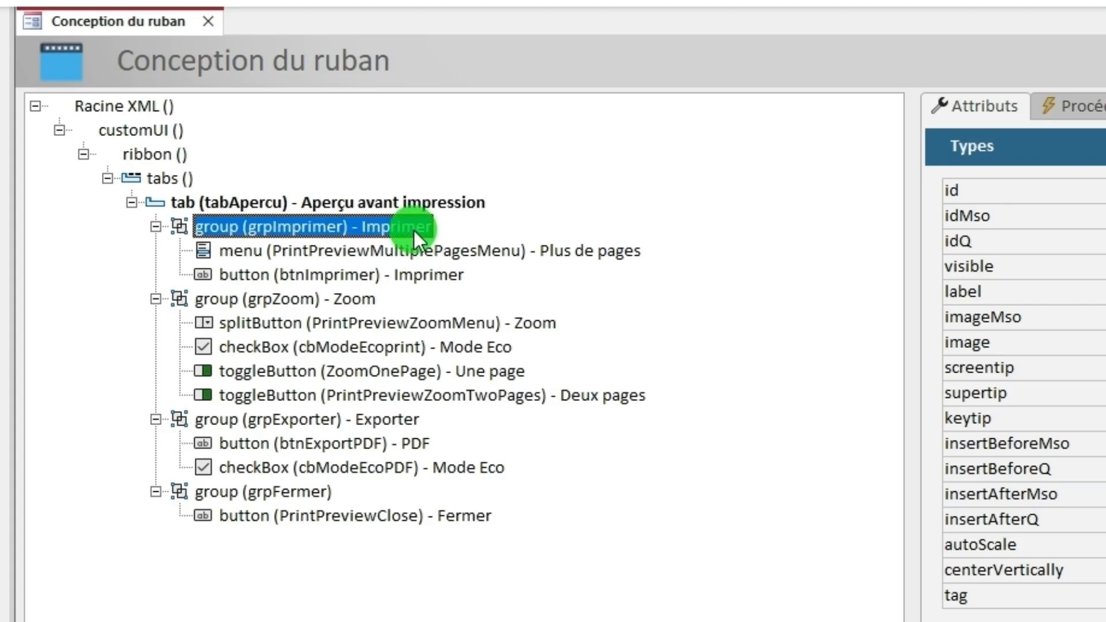
{"action": "right_click", "coordinate": [413, 228]}
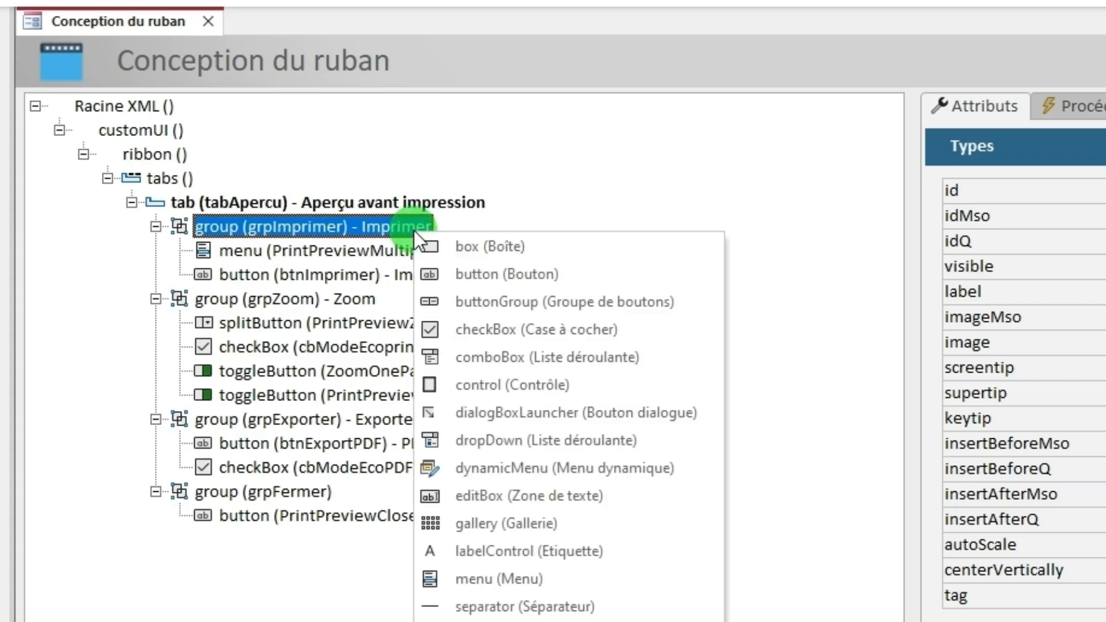
{"action": "left_click", "coordinate": [463, 275]}
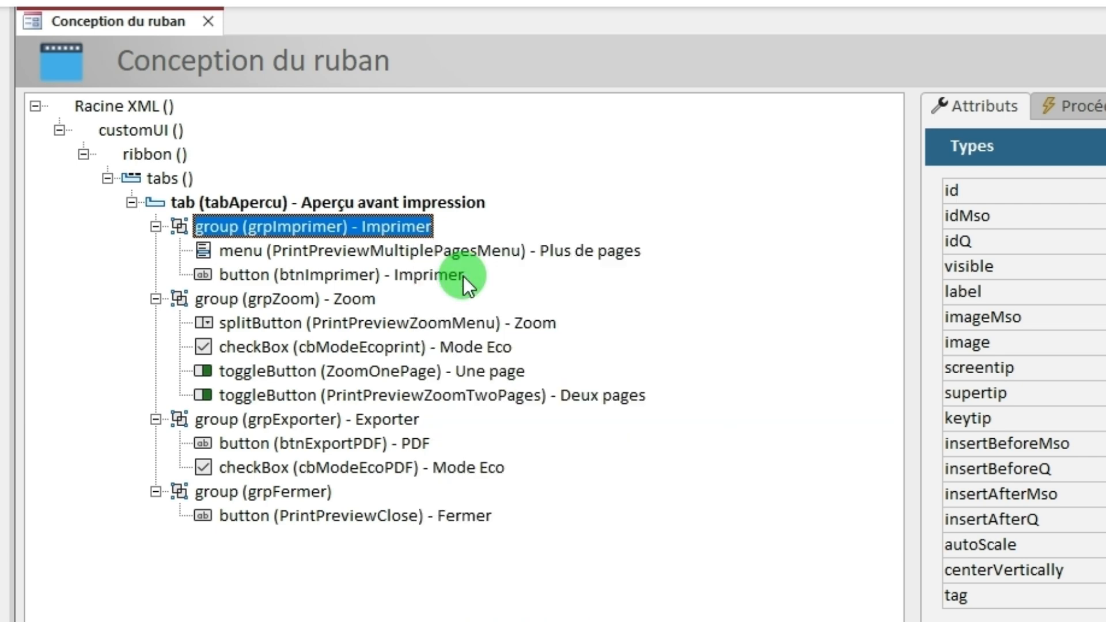
Add a checkBox control to the Plus de pages menu in the grpImprimer group.
{"action": "left_click", "coordinate": [399, 252]}
{"action": "right_click", "coordinate": [399, 253]}
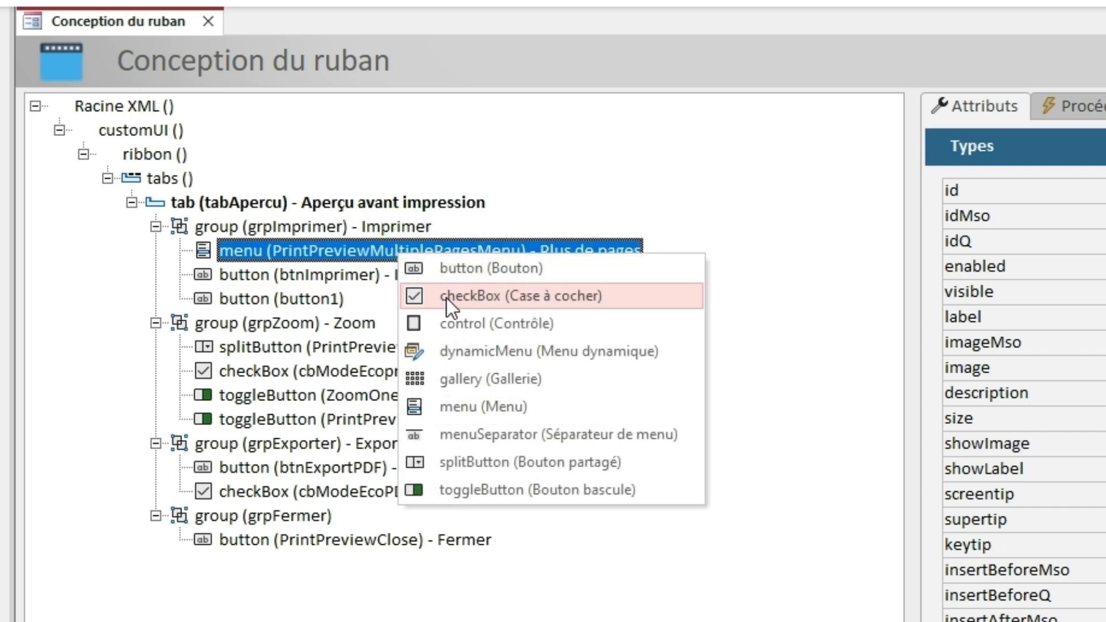
{"action": "left_click", "coordinate": [447, 298]}
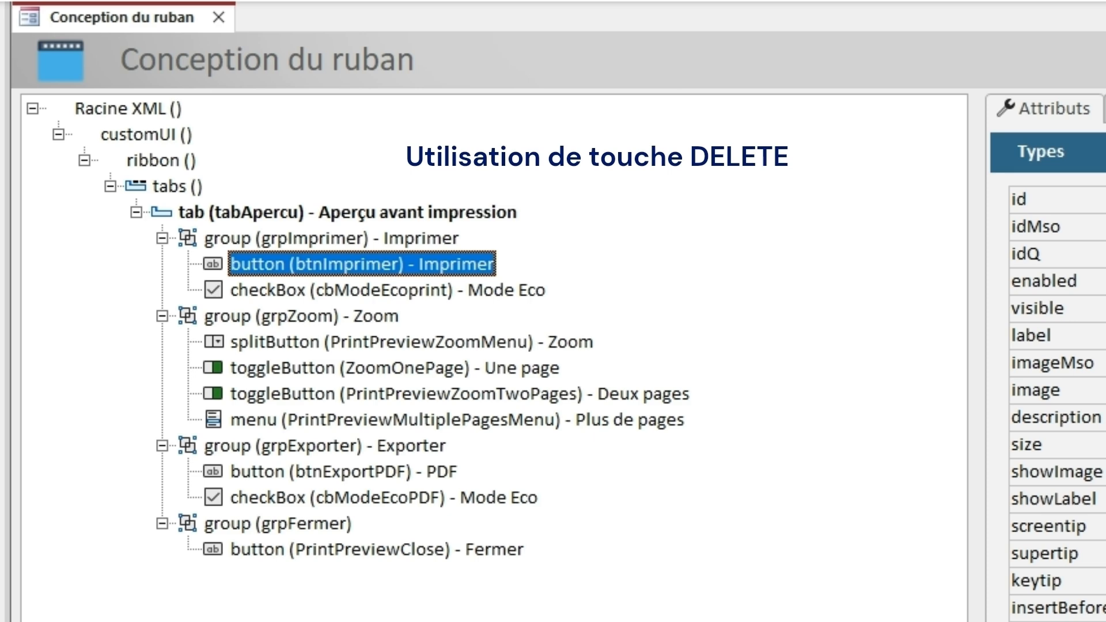
Delete the btnImprimer button from the grpImprimer group and confirm its removal.
{"action": "key", "text": "Delete"}
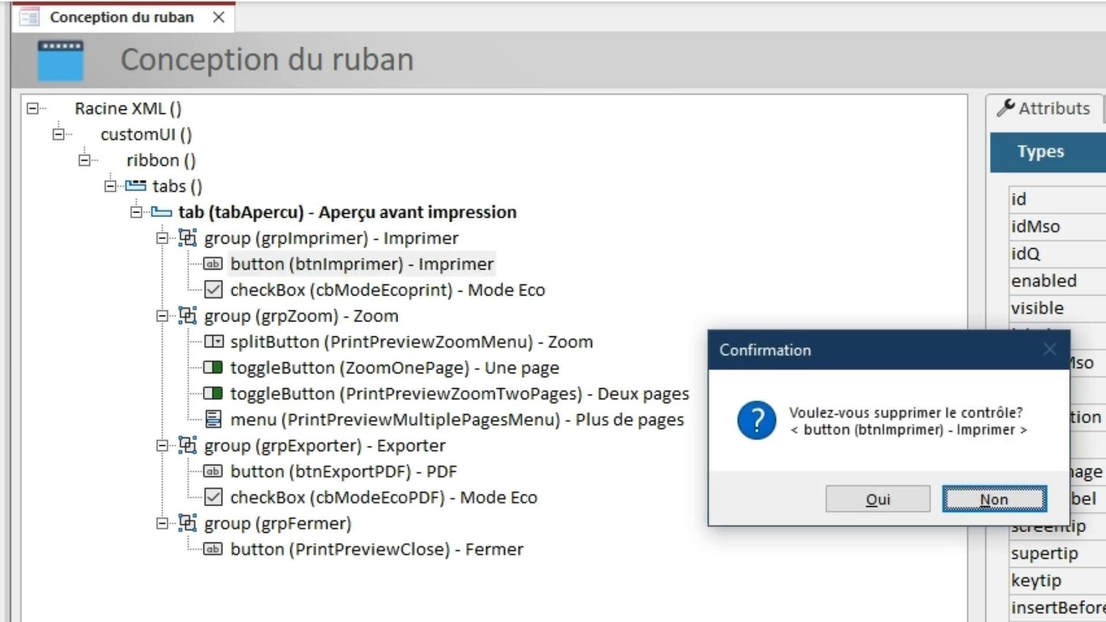
{"action": "left_click", "coordinate": [876, 499]}
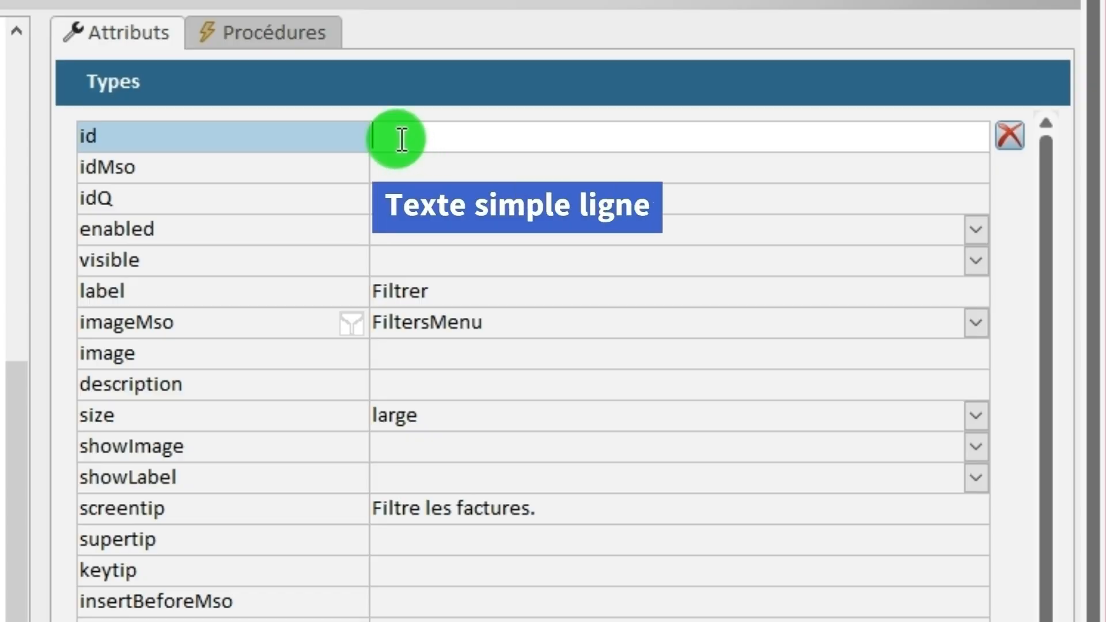
Enter btnFiltre as the Filtrer button's id and clear that value again.
{"action": "type", "text": "b"}
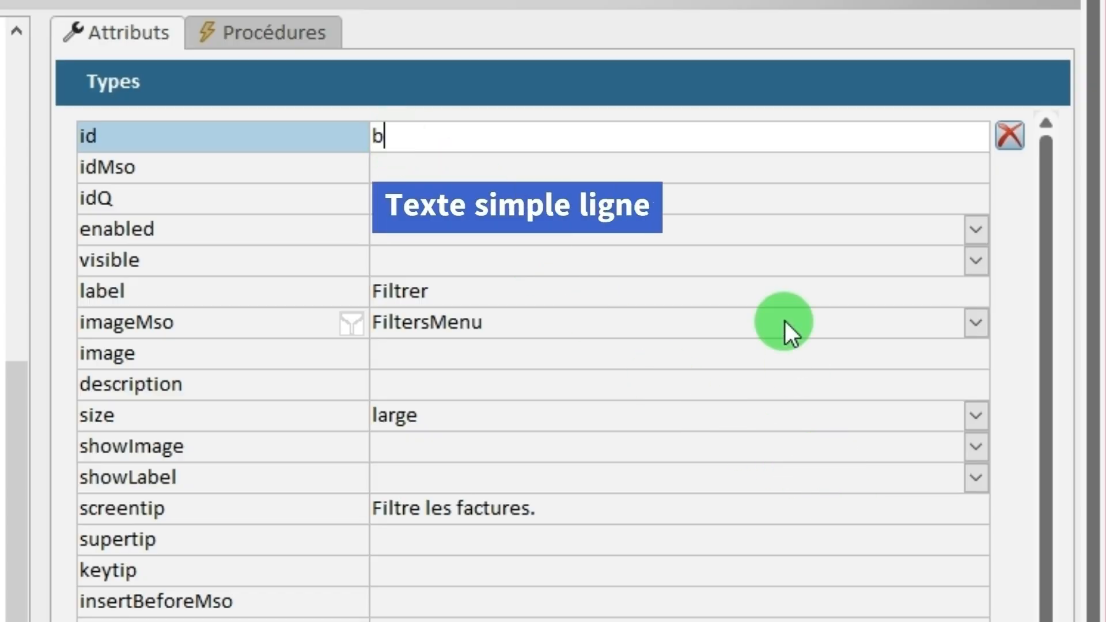
{"action": "type", "text": "tn"}
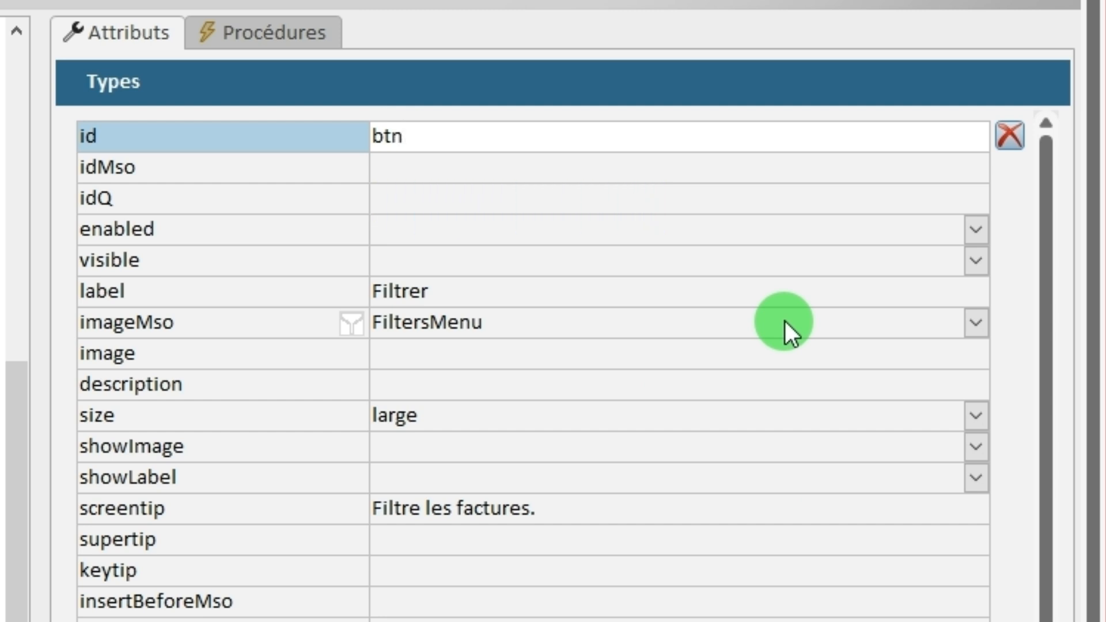
{"action": "type", "text": "Filtre"}
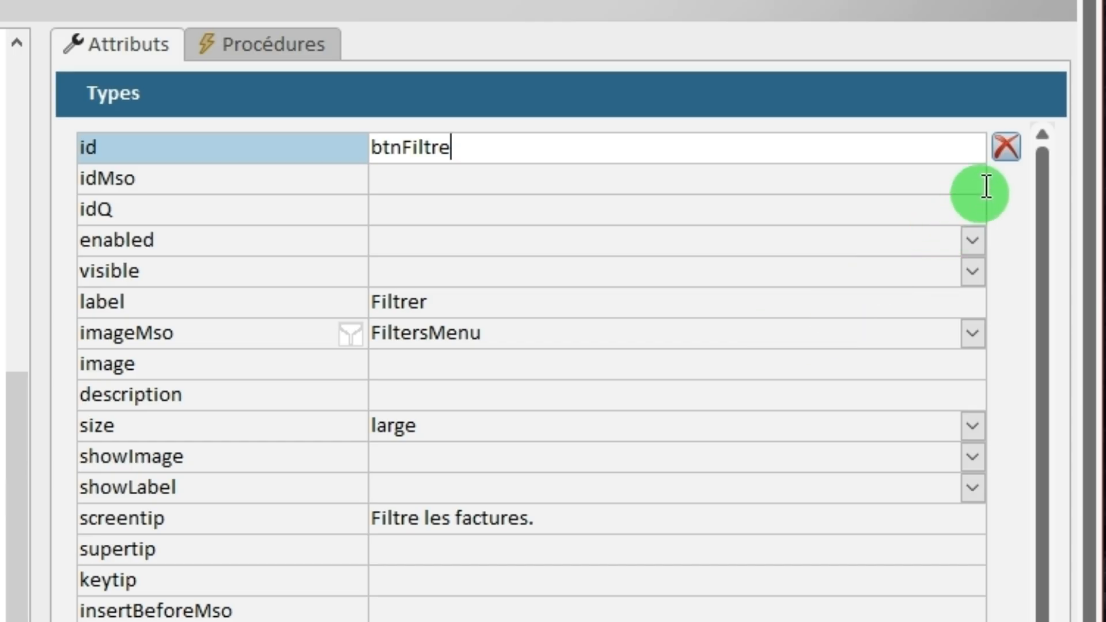
{"action": "left_click", "coordinate": [1005, 147]}
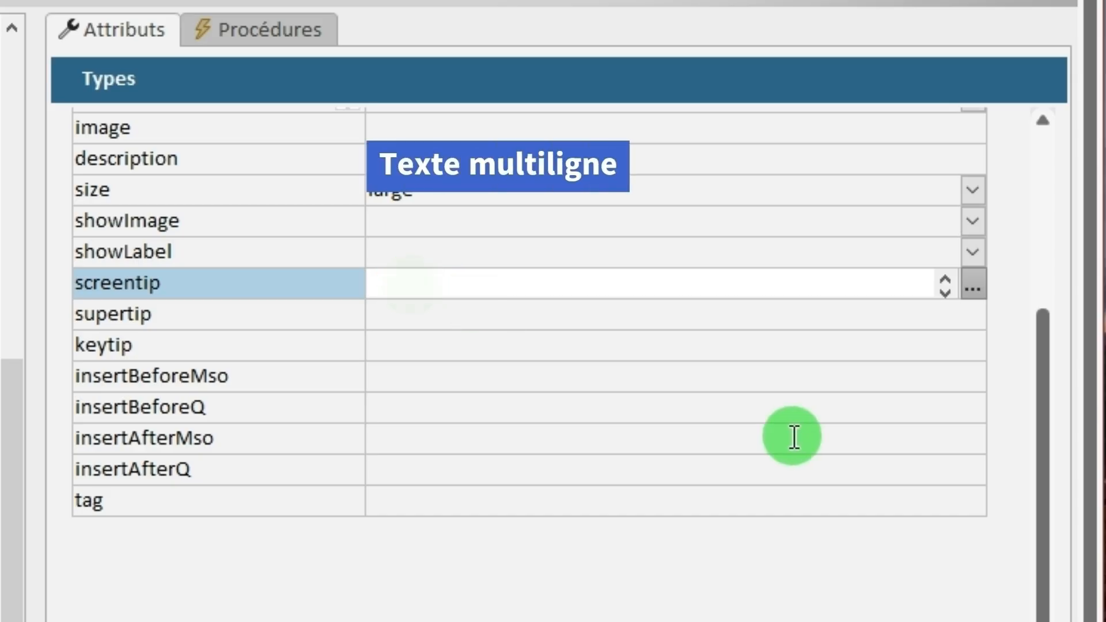
Enter a two-line screentip for the Filtrer button, with Texte on one line and Multiligne on the other.
{"action": "type", "text": "Texte"}
{"action": "key", "text": "ctrl+Return"}
{"action": "type", "text": "Multilign"}
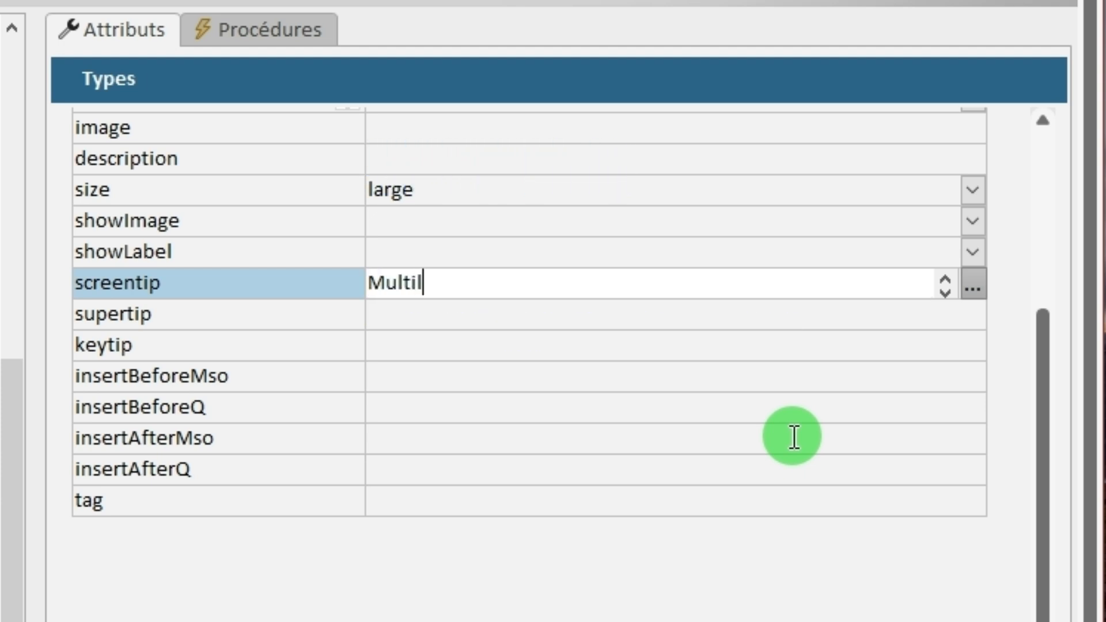
{"action": "type", "text": "e"}
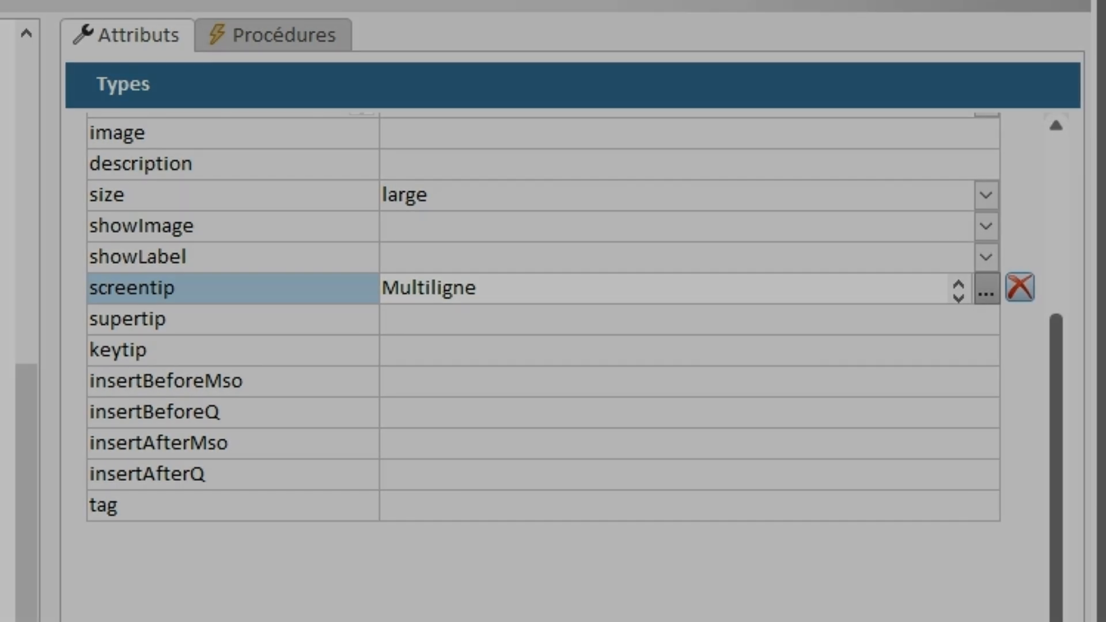
Move between the lines of the Filtrer button's screentip and clear the whole text.
{"action": "left_click", "coordinate": [959, 290]}
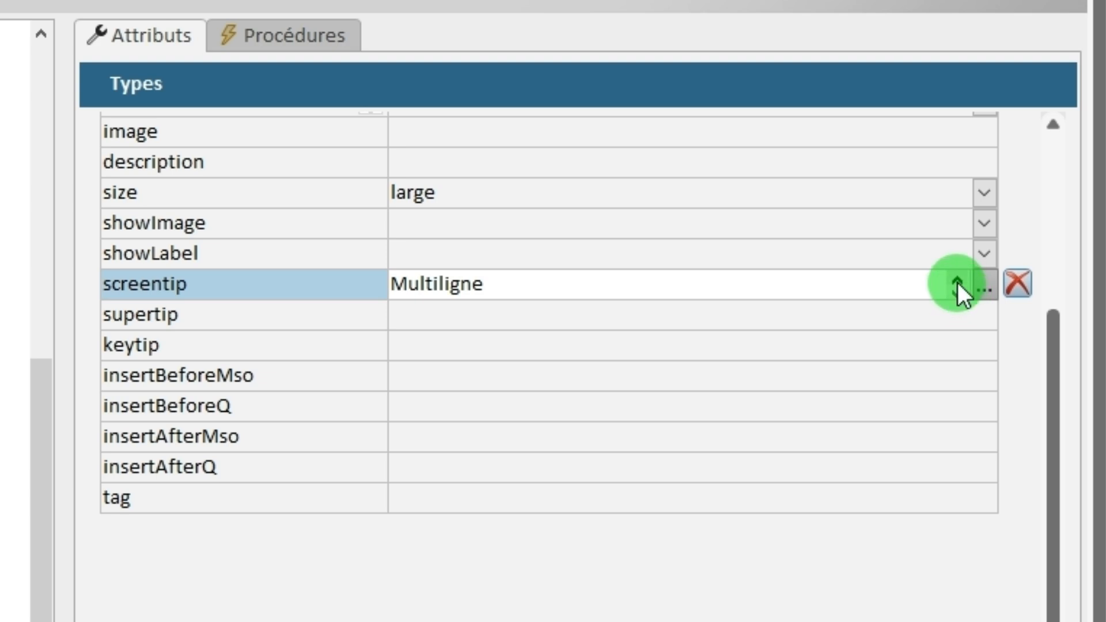
{"action": "left_click", "coordinate": [958, 282]}
{"action": "left_click", "coordinate": [953, 293]}
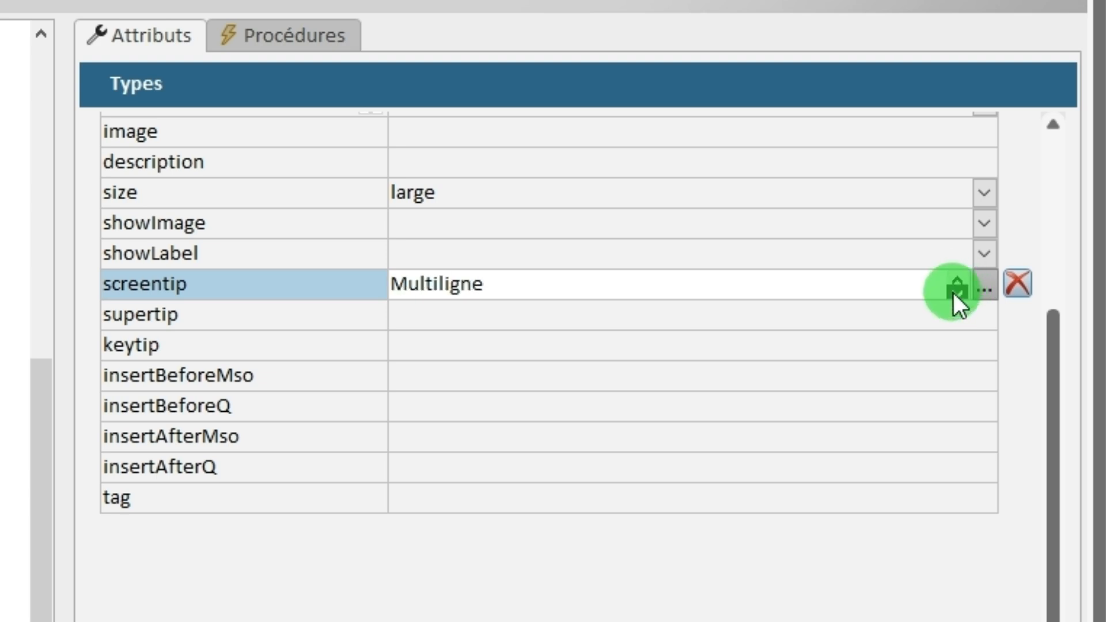
{"action": "left_click", "coordinate": [958, 282]}
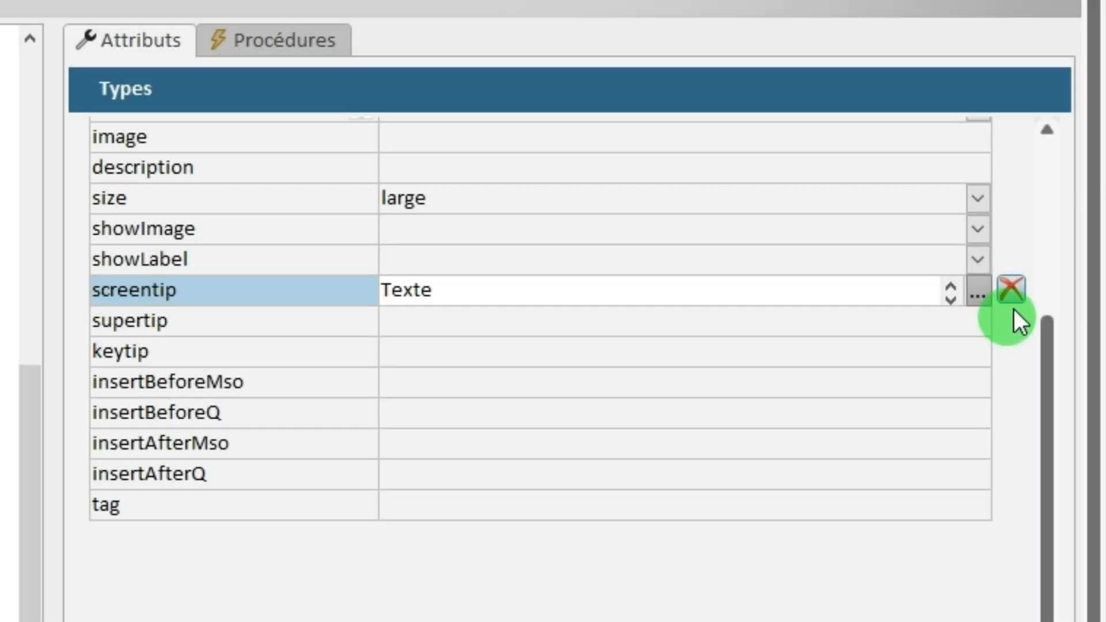
{"action": "left_click", "coordinate": [1012, 289]}
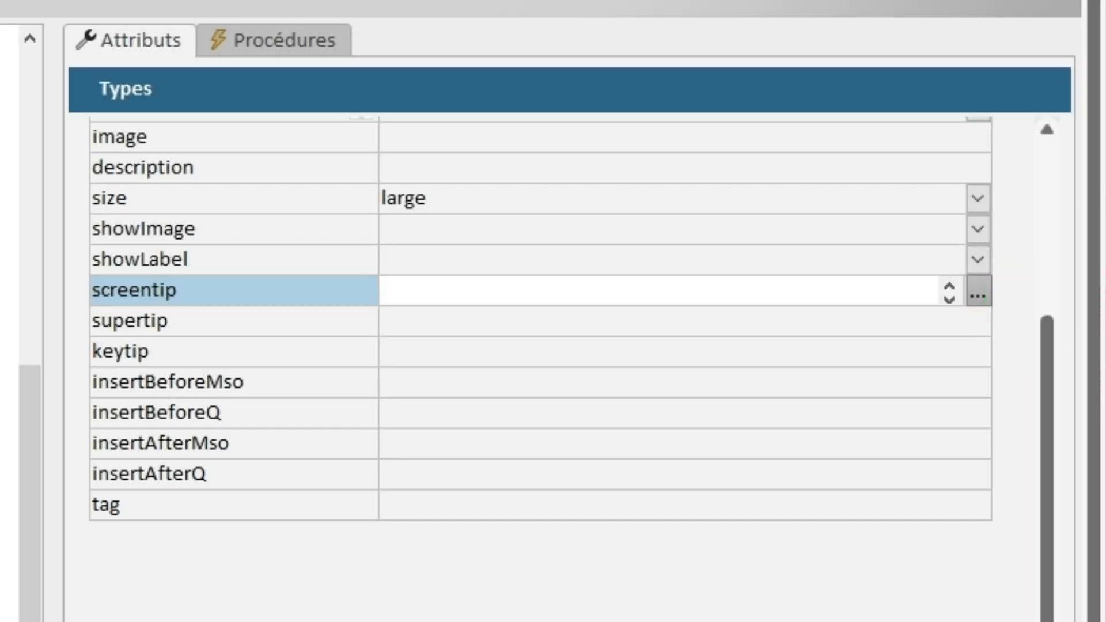
Replace the Filtrer button's screentip with the two lines Nouveau and Texte in the multi-line editor.
{"action": "left_click", "coordinate": [978, 294]}
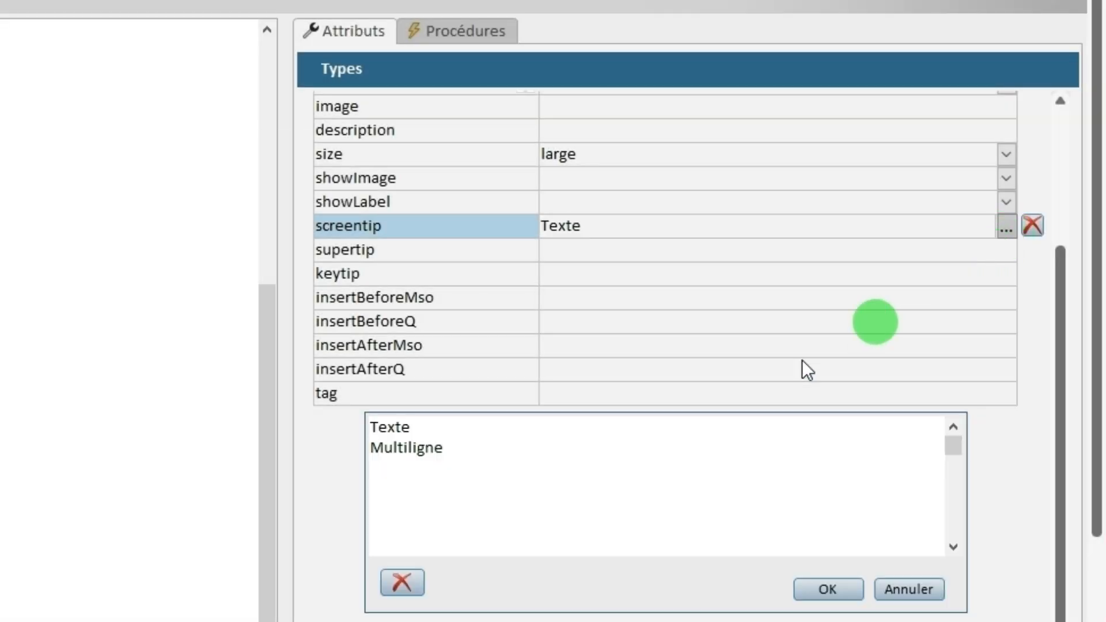
{"action": "left_click", "coordinate": [404, 581]}
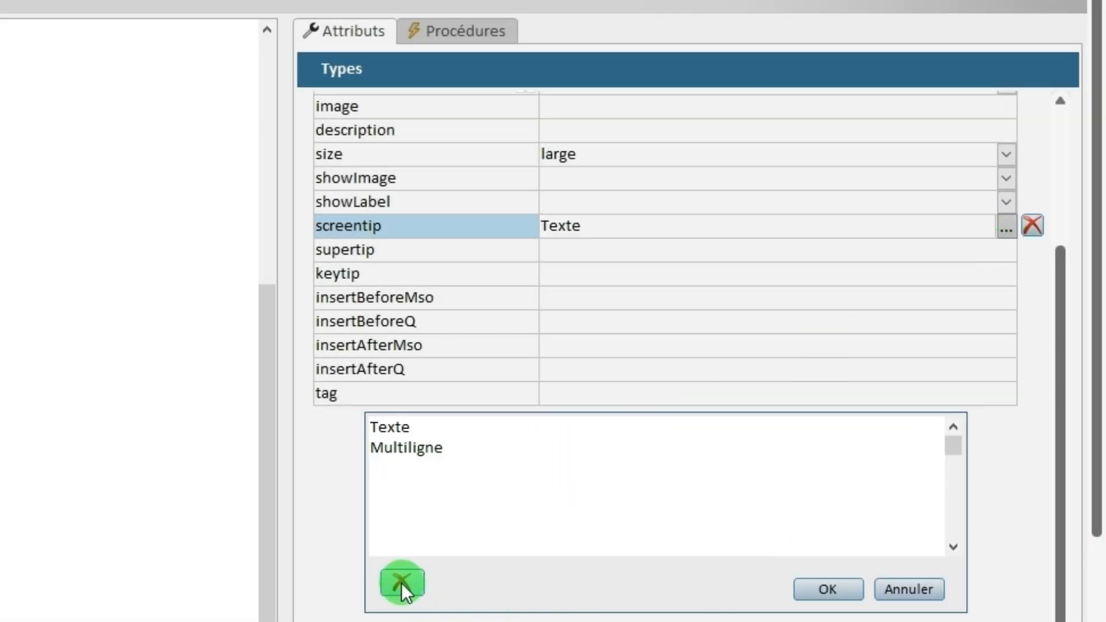
{"action": "left_click", "coordinate": [398, 432]}
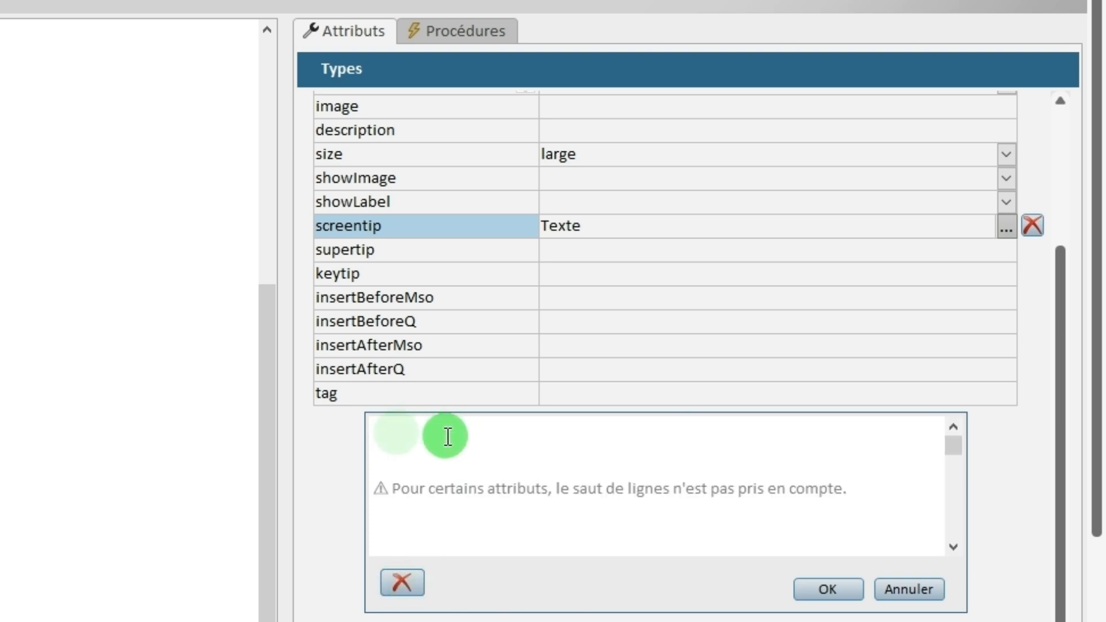
{"action": "type", "text": "Nouv"}
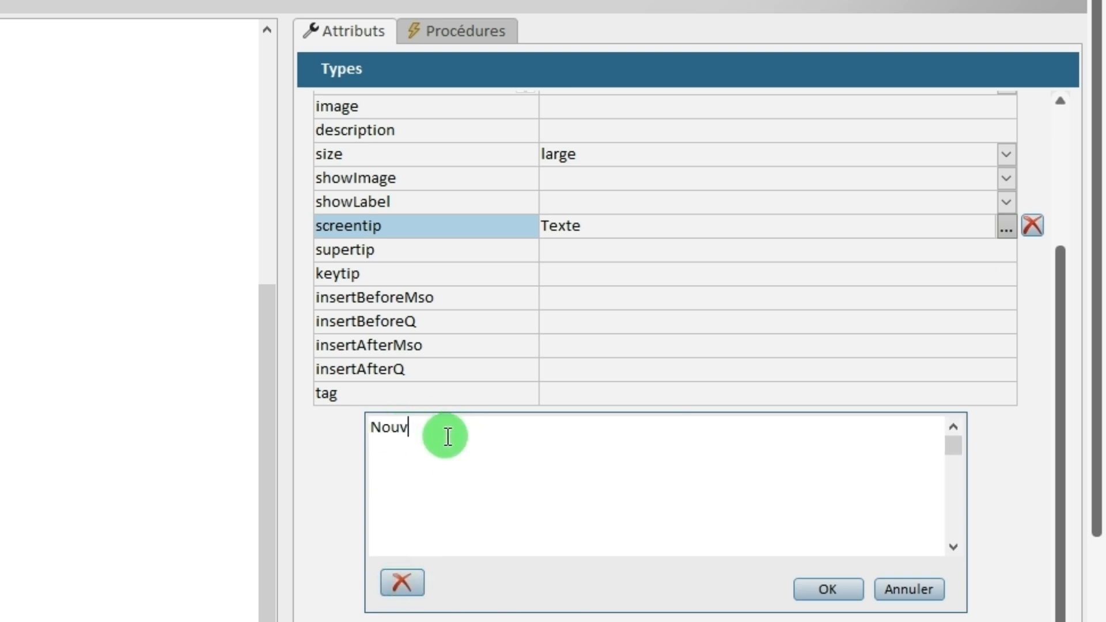
{"action": "type", "text": "eau"}
{"action": "key", "text": "Return"}
{"action": "type", "text": "Texte"}
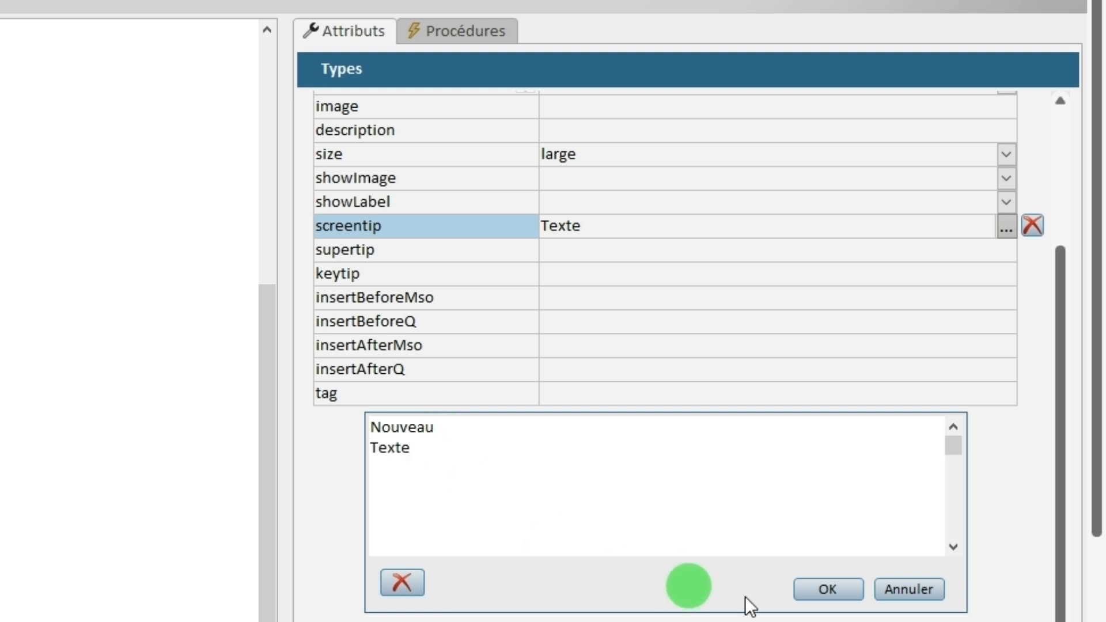
{"action": "left_click", "coordinate": [822, 594]}
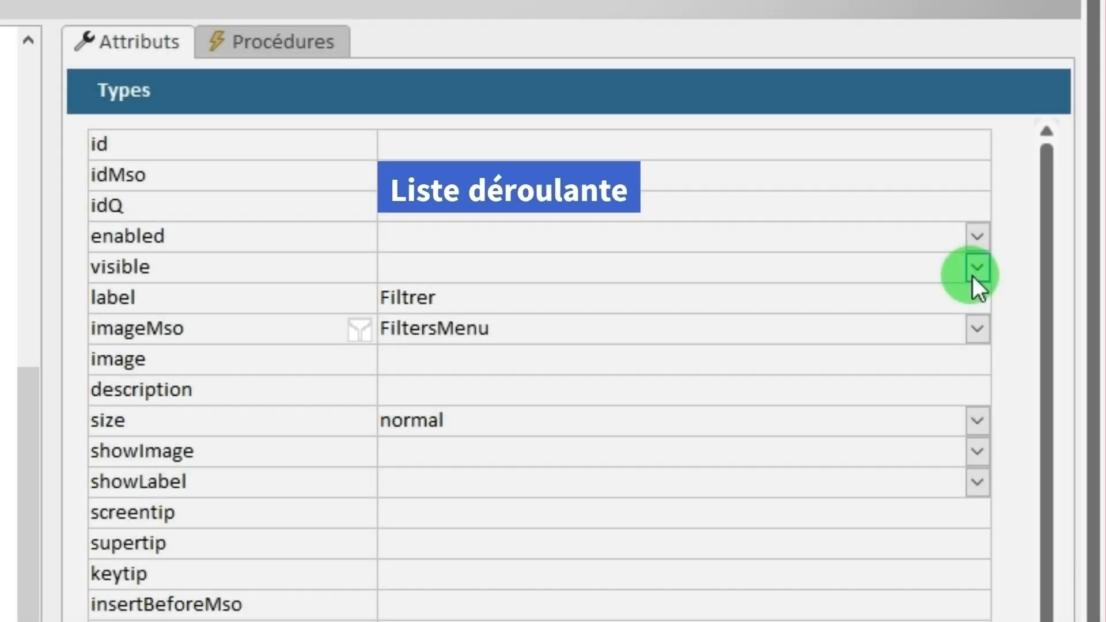
Set the Filtrer button's visible attribute to true and its size attribute to large.
{"action": "left_click", "coordinate": [973, 271]}
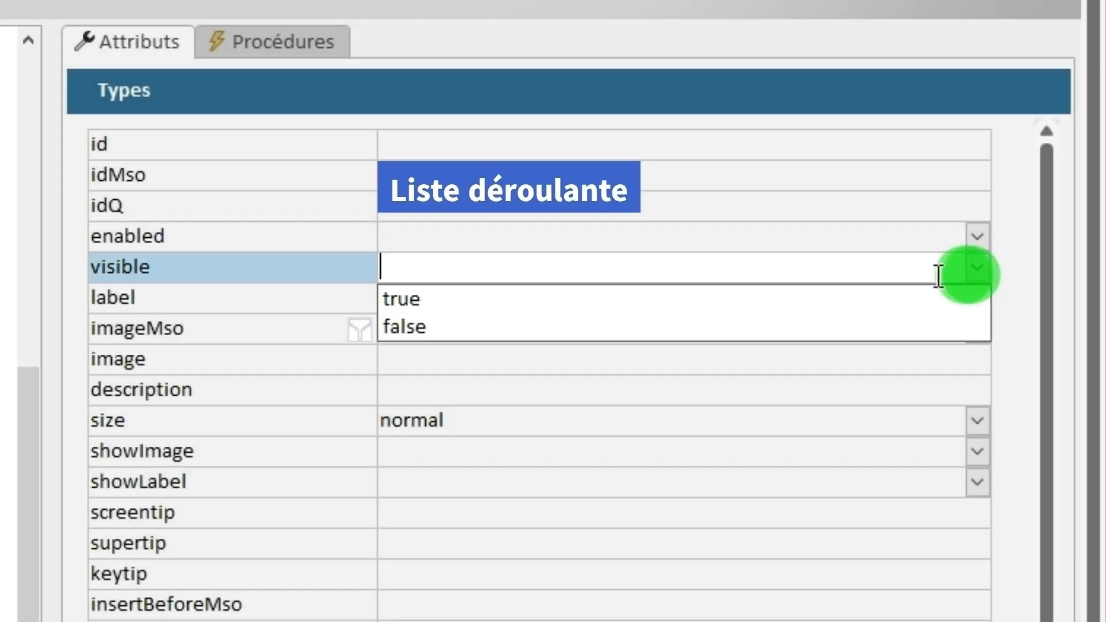
{"action": "left_click", "coordinate": [836, 303]}
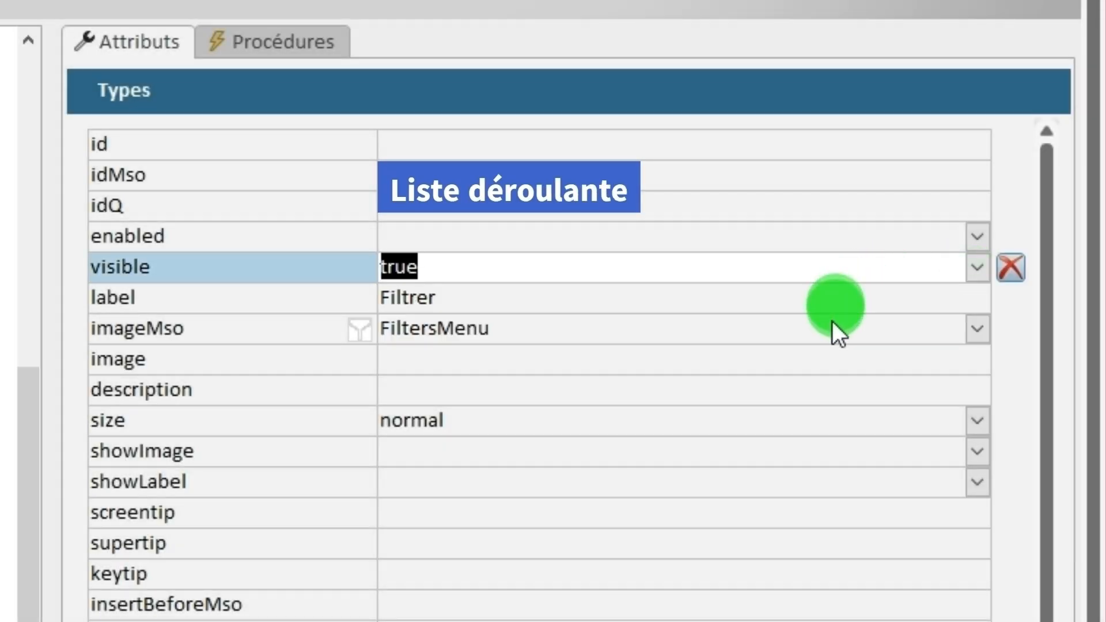
{"action": "left_click", "coordinate": [977, 421]}
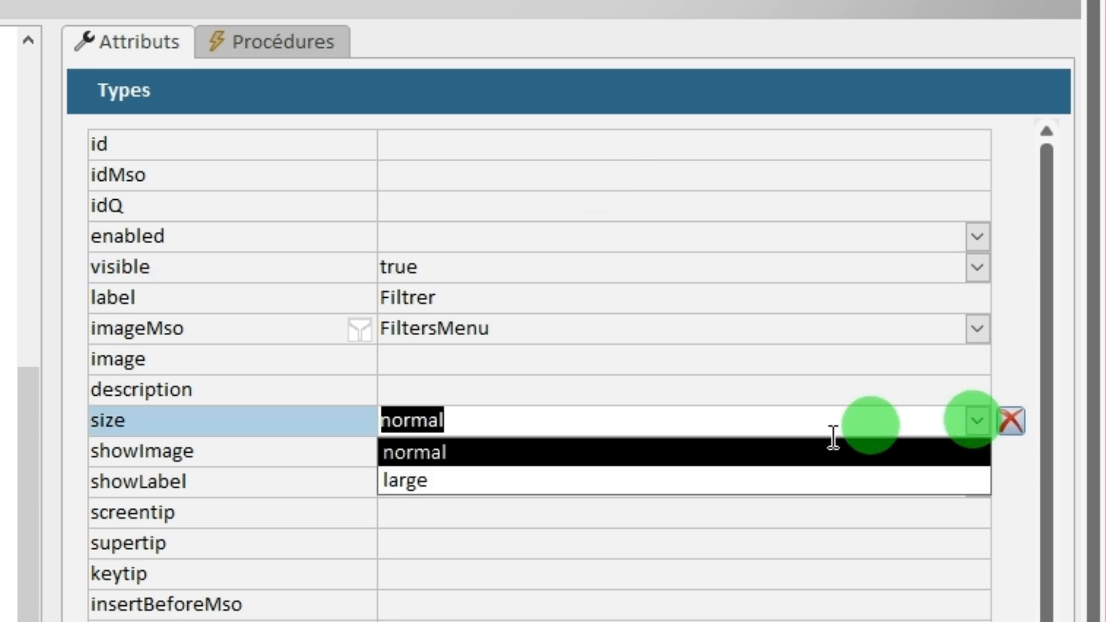
{"action": "left_click", "coordinate": [762, 487]}
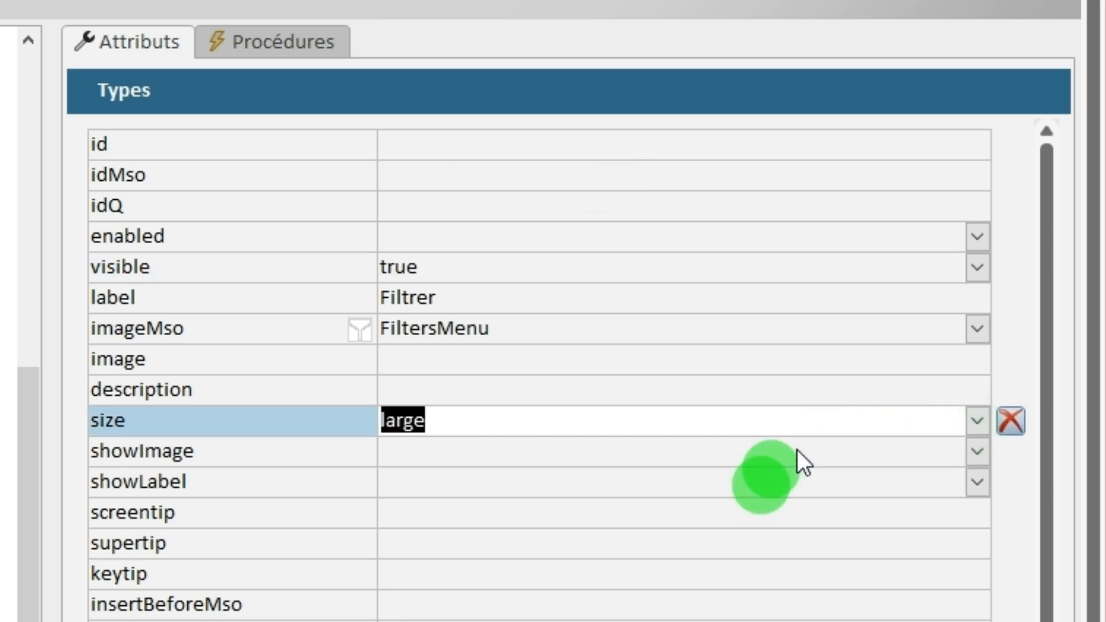
Switch the Filtrer button's visible attribute to false and clear that attribute's value.
{"action": "left_click", "coordinate": [973, 270]}
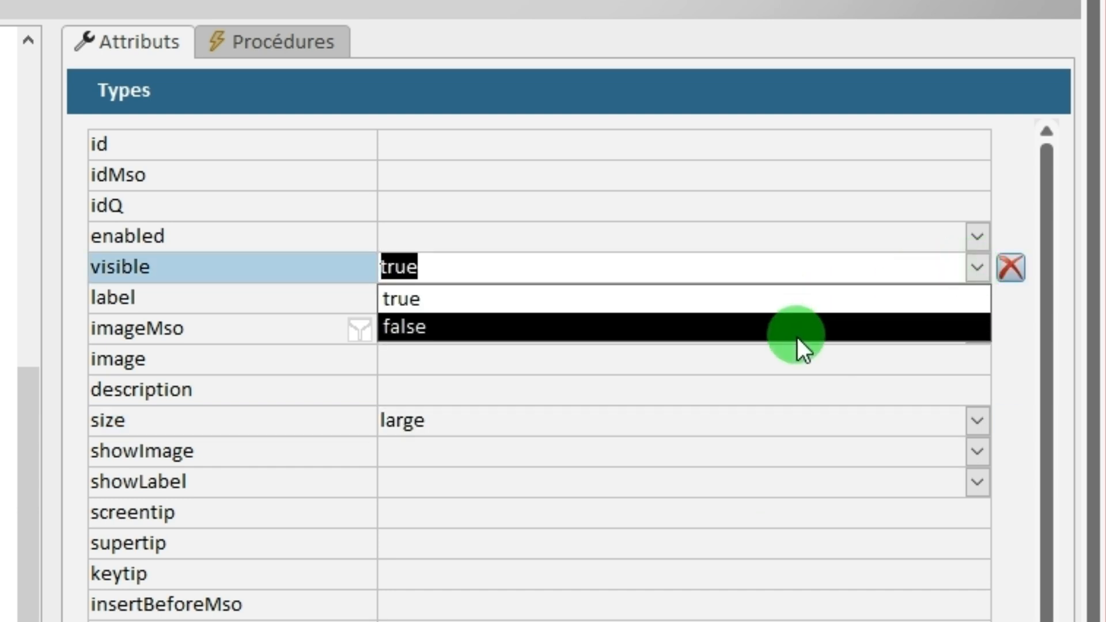
{"action": "left_click", "coordinate": [797, 338]}
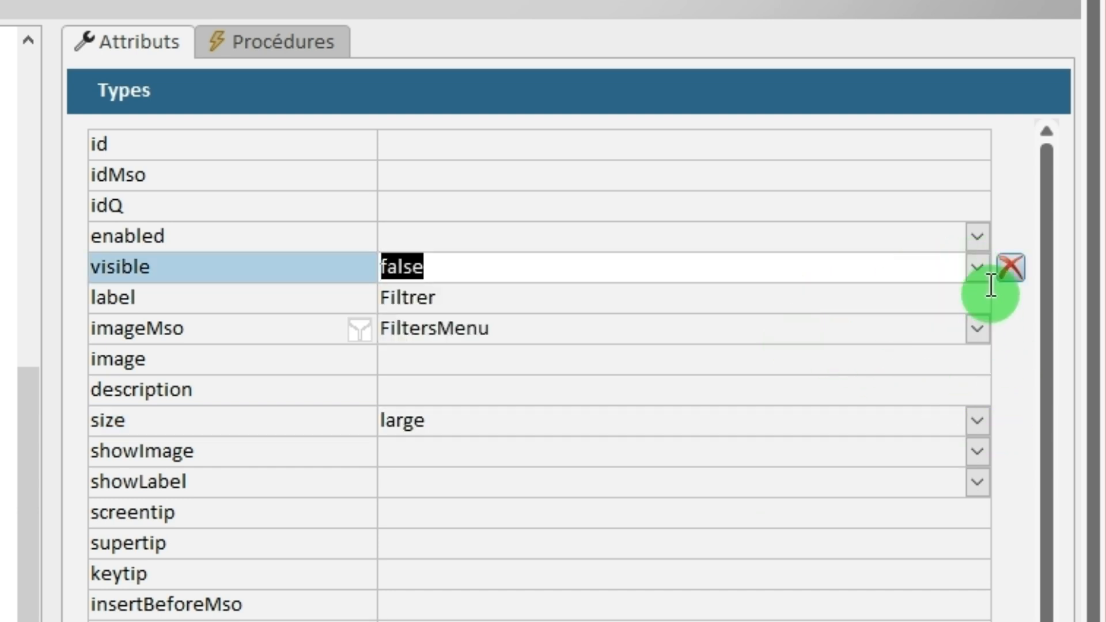
{"action": "left_click", "coordinate": [1010, 263]}
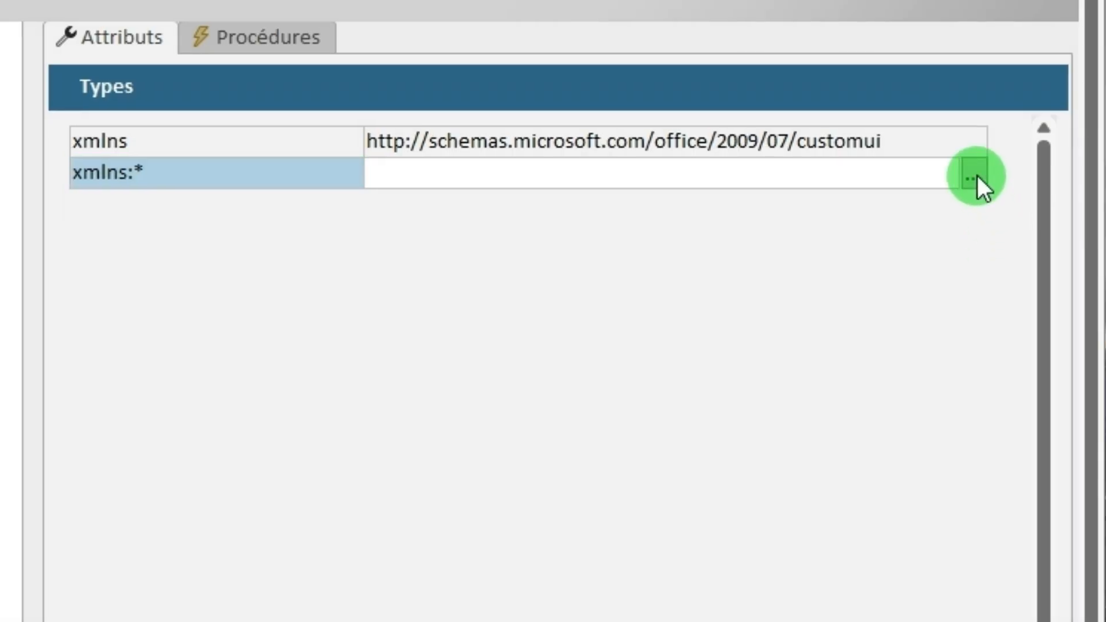
Declare an xmlns namespace with prefix Q and name MyCustomTab, and delete that declaration again.
{"action": "left_click", "coordinate": [976, 175]}
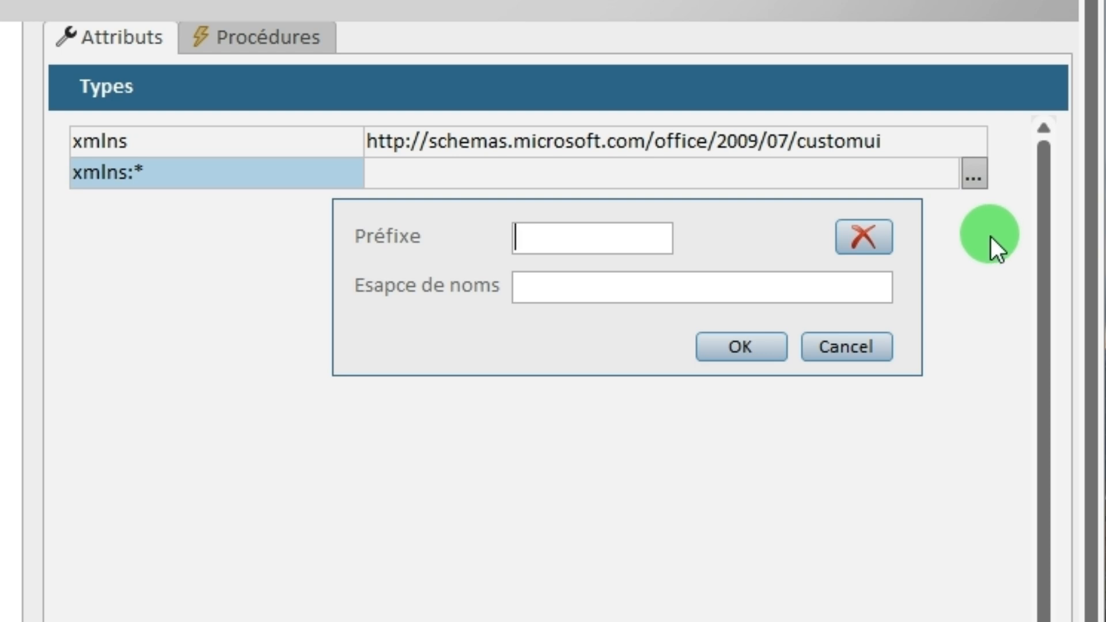
{"action": "type", "text": "Q"}
{"action": "left_click", "coordinate": [543, 291]}
{"action": "type", "text": "MyCustomTab"}
{"action": "left_click", "coordinate": [743, 348]}
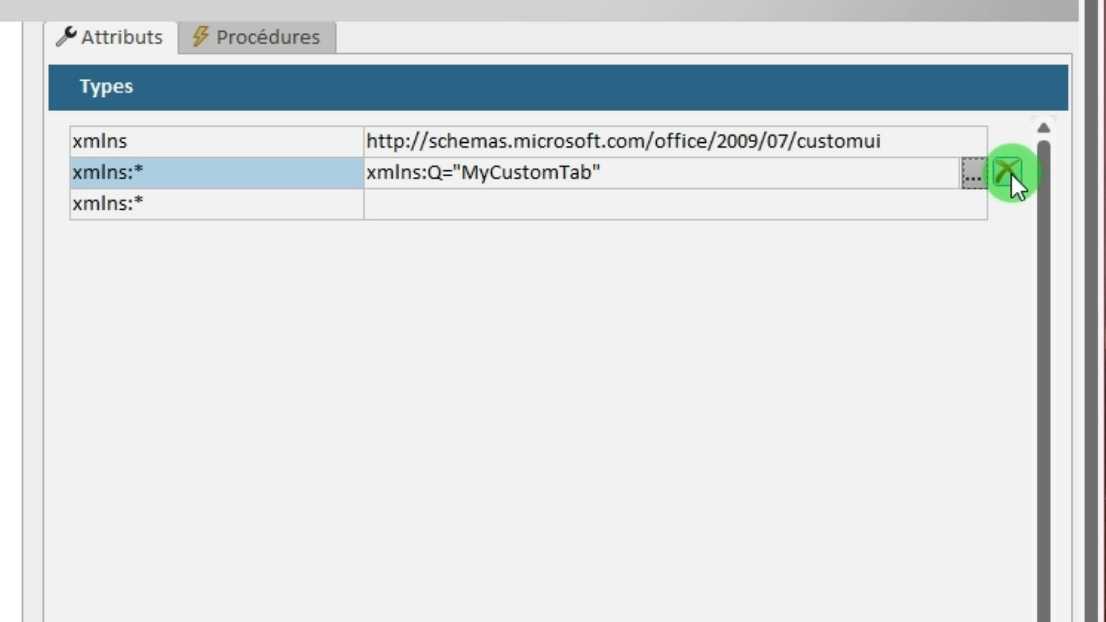
{"action": "left_click", "coordinate": [1011, 174]}
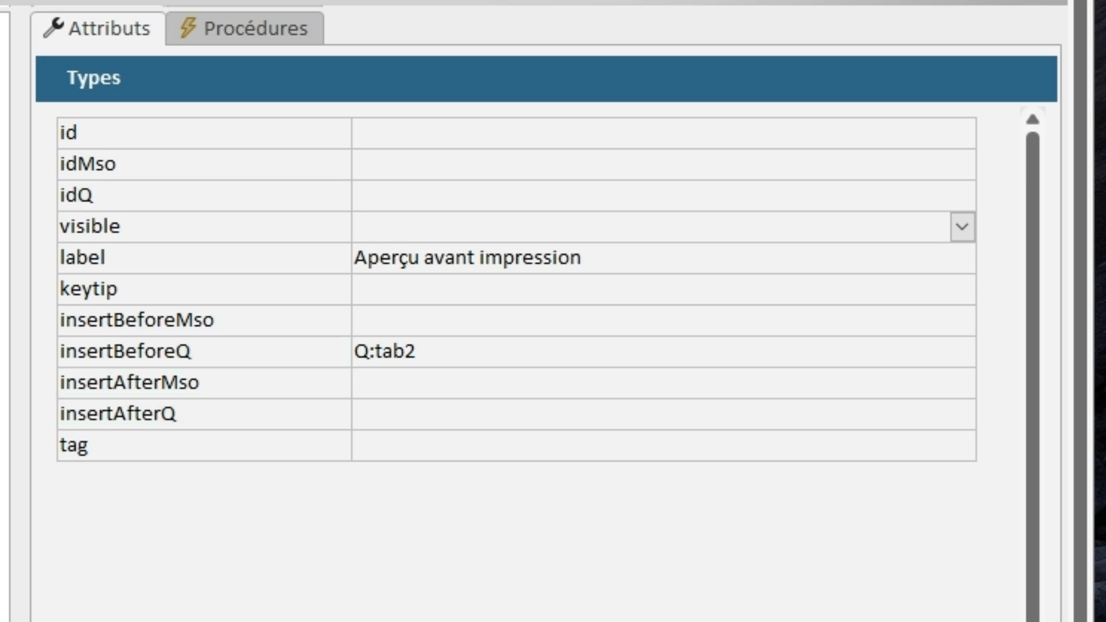
Give the Aperçu avant impression tab an idQ with prefix Q and identifier tab1, and clear that idQ value again.
{"action": "left_click", "coordinate": [962, 194]}
{"action": "left_click", "coordinate": [962, 196]}
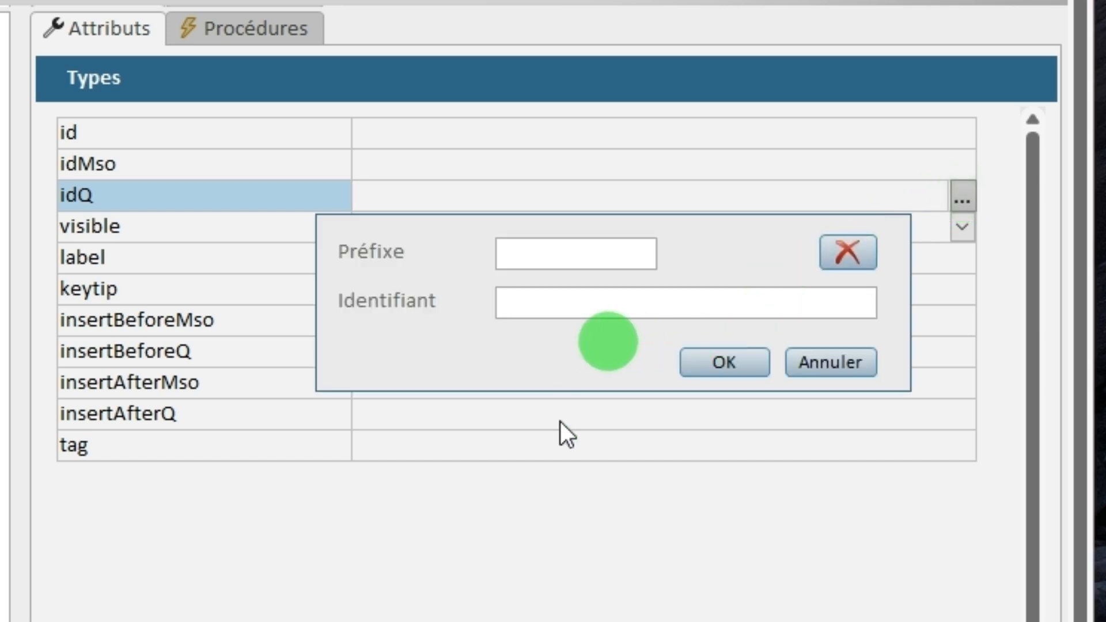
{"action": "type", "text": "Q"}
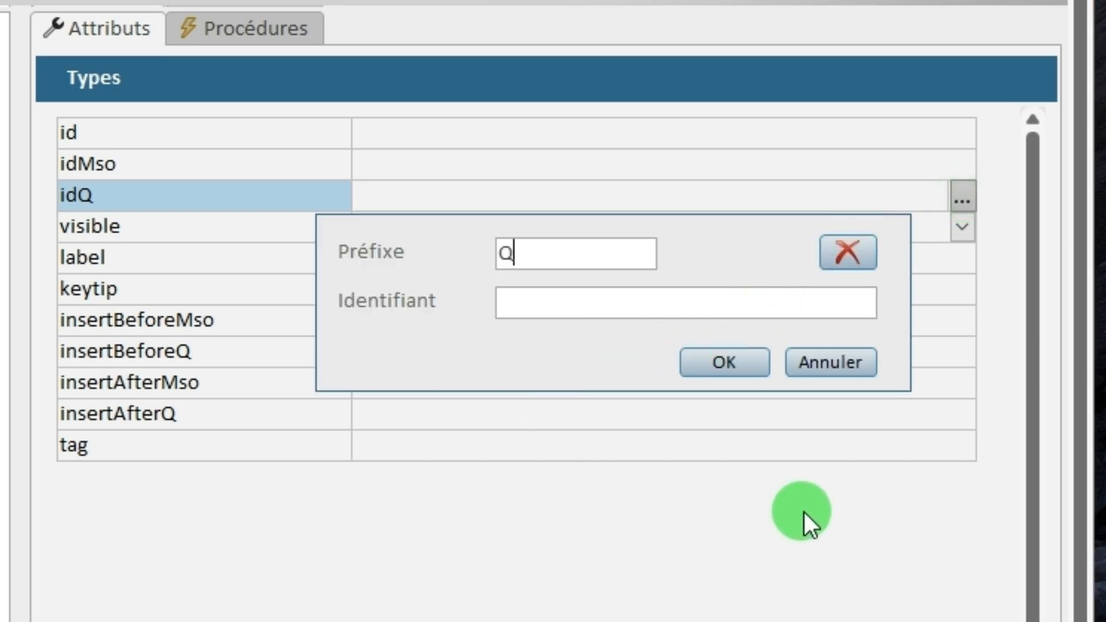
{"action": "left_click", "coordinate": [593, 304]}
{"action": "type", "text": "tab1"}
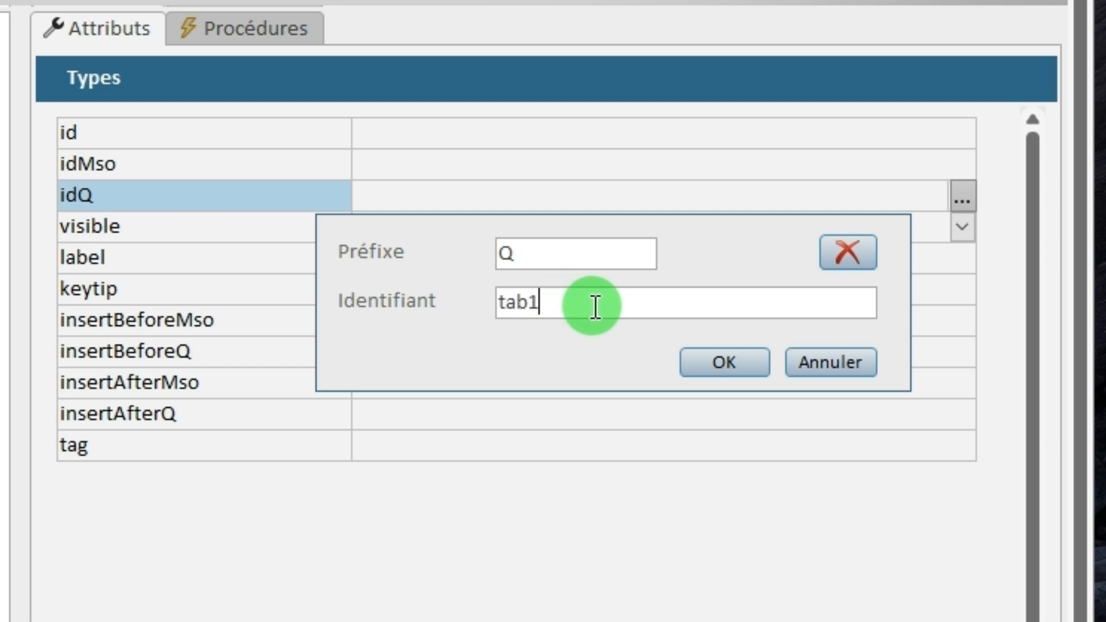
{"action": "left_click", "coordinate": [734, 363]}
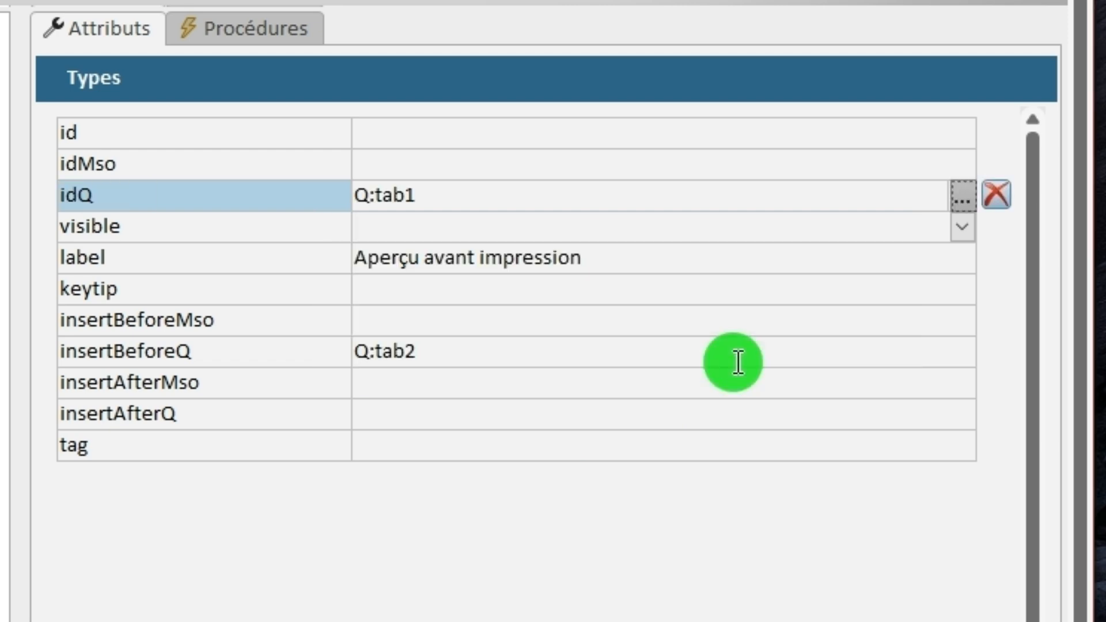
{"action": "left_click", "coordinate": [996, 195]}
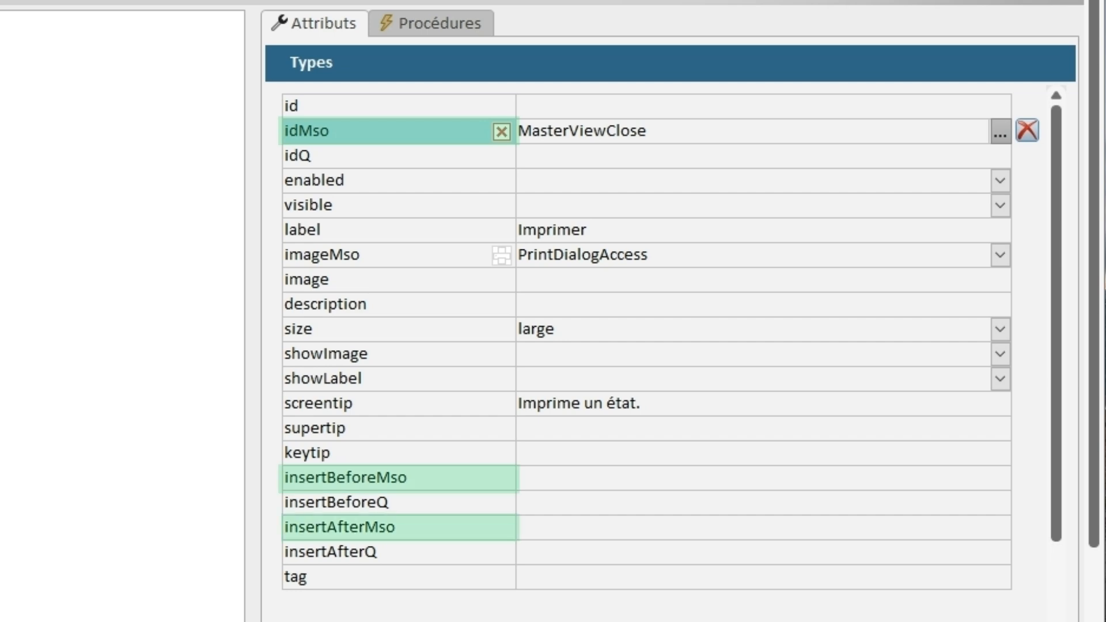
Open the standard control selection for the Imprimer button's idMso and browse the Mise en forme and Thèmes collections of Outils de formulaire.
{"action": "left_click", "coordinate": [1002, 133]}
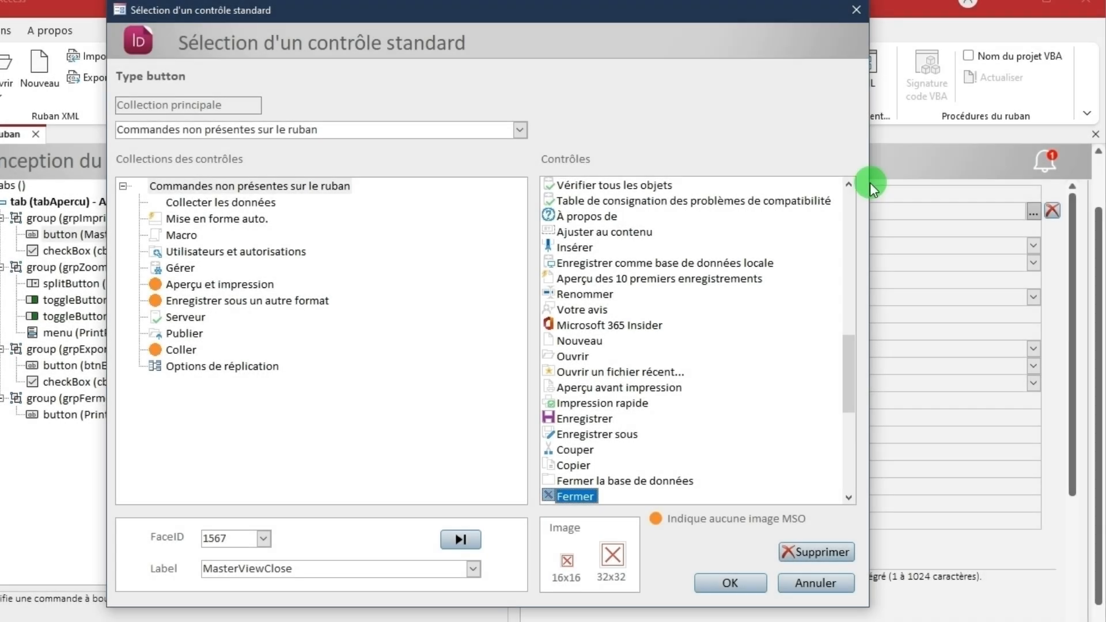
{"action": "left_click", "coordinate": [520, 134]}
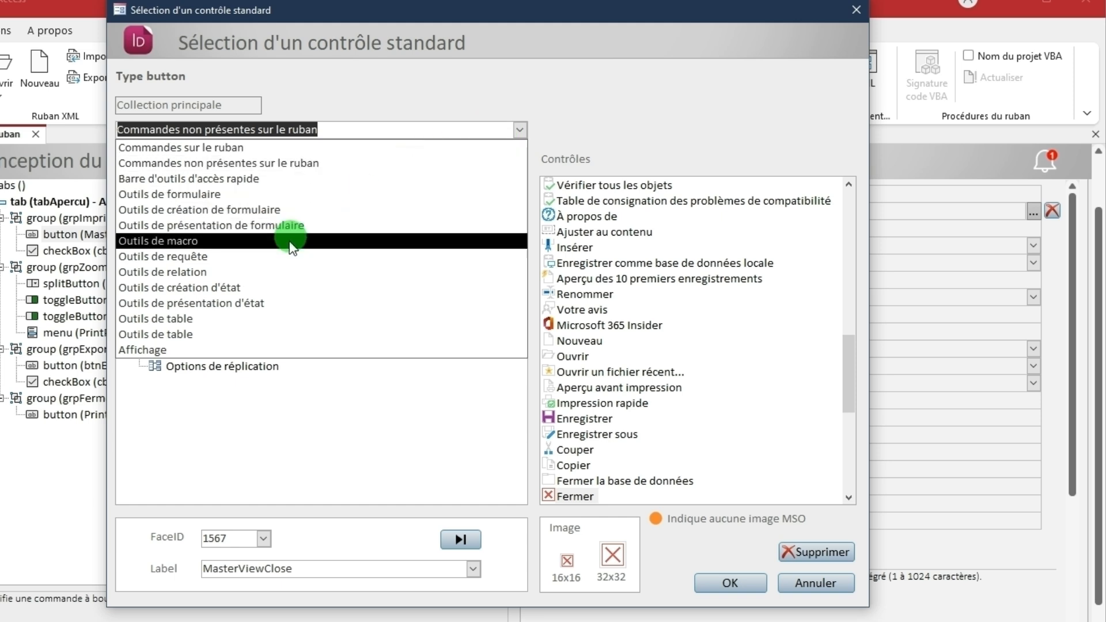
{"action": "left_click", "coordinate": [280, 196]}
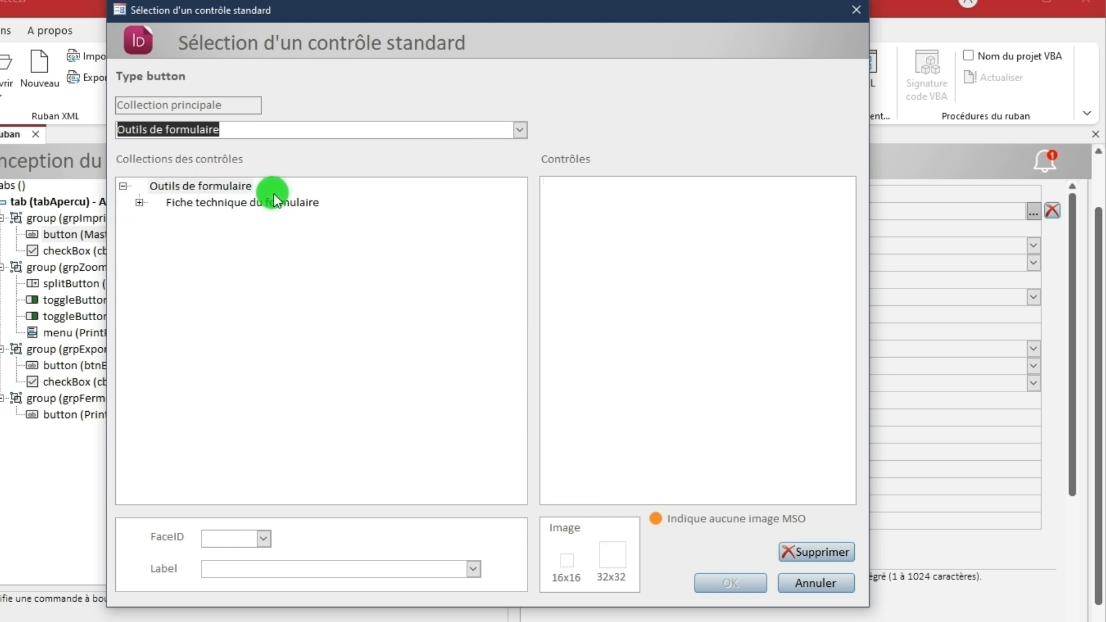
{"action": "left_click", "coordinate": [139, 202]}
{"action": "left_click", "coordinate": [197, 219]}
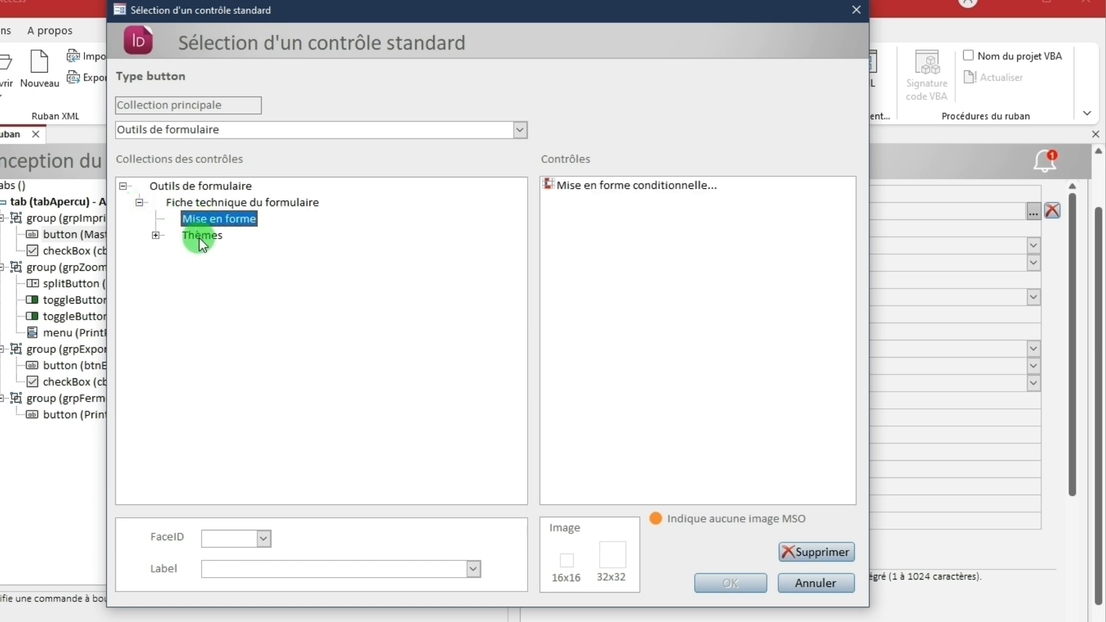
{"action": "left_click", "coordinate": [201, 238]}
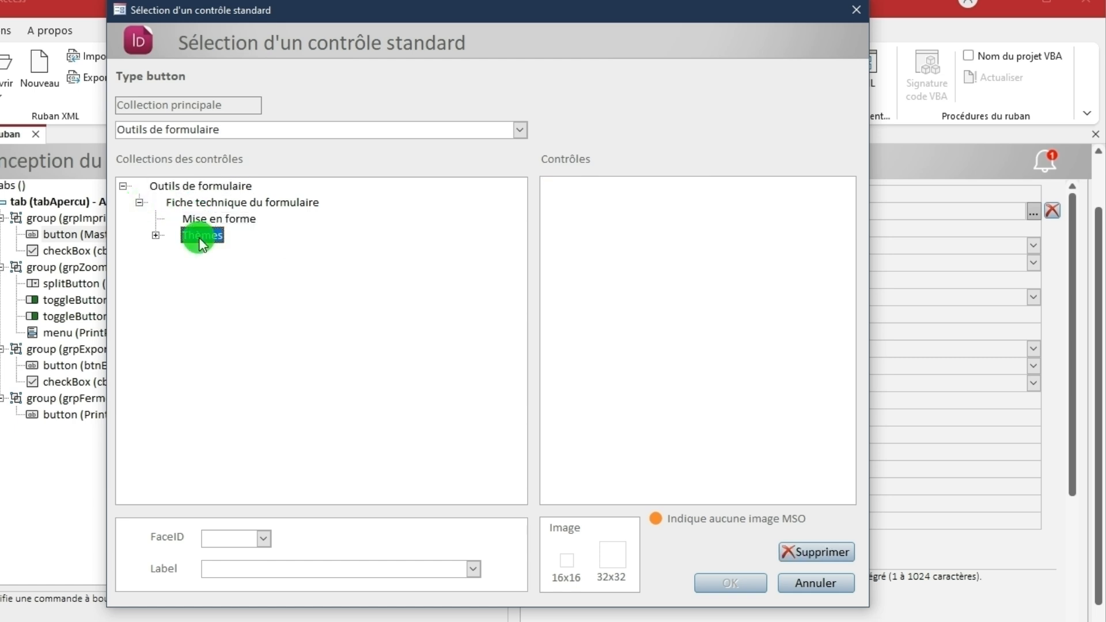
Browse the Création de tableau collections in Outils de table and list the controls of Liste SharePoint.
{"action": "left_click", "coordinate": [519, 129]}
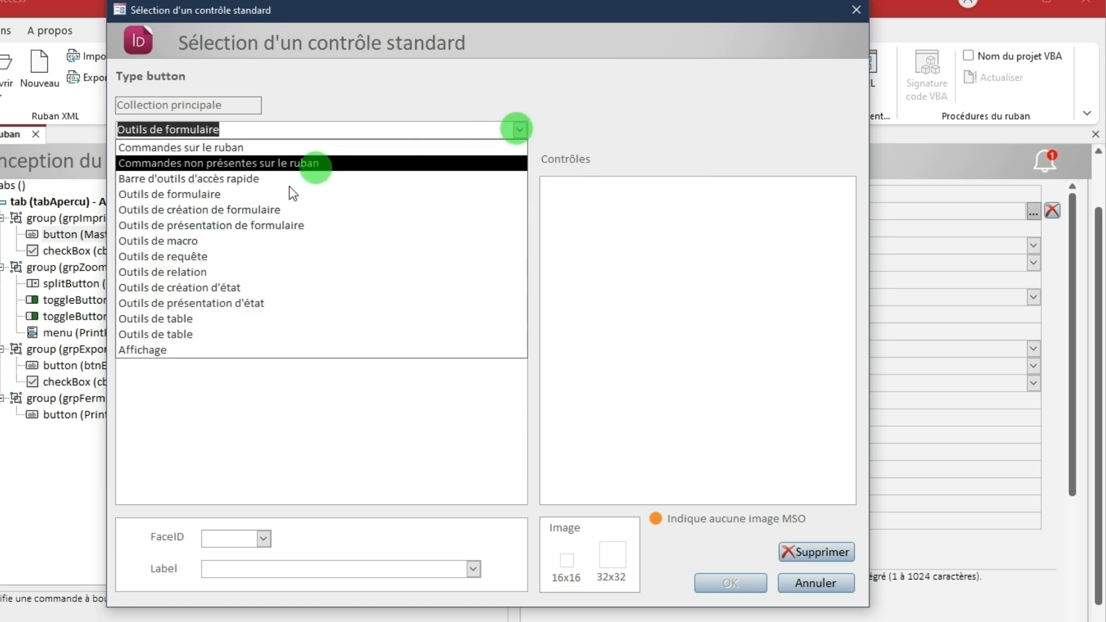
{"action": "left_click", "coordinate": [242, 334]}
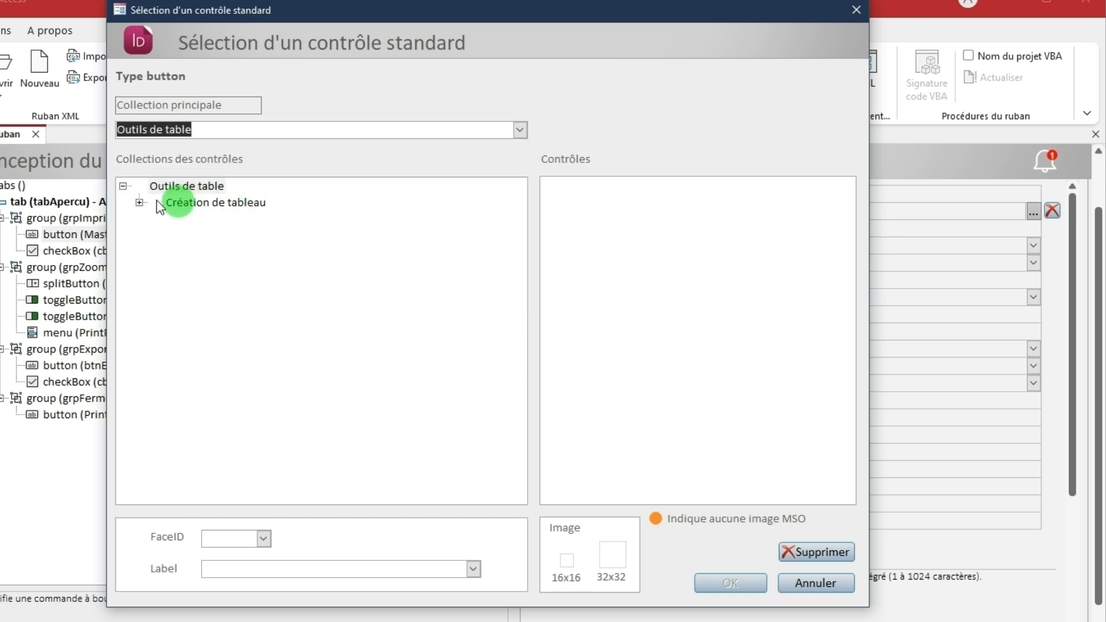
{"action": "left_click", "coordinate": [139, 203]}
{"action": "left_click", "coordinate": [196, 235]}
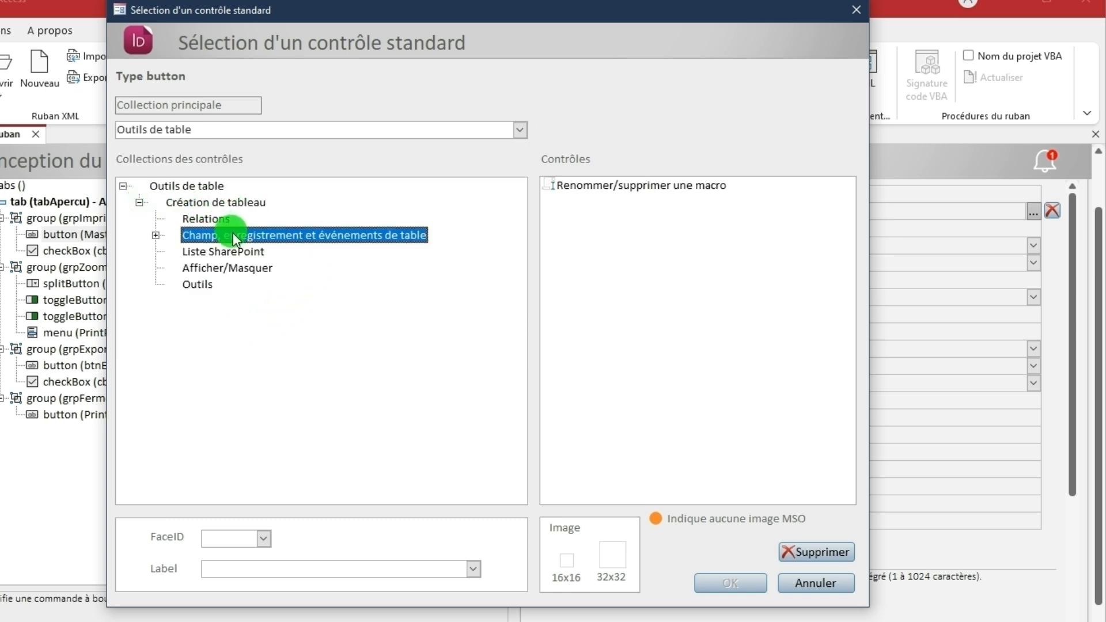
{"action": "left_click", "coordinate": [202, 252]}
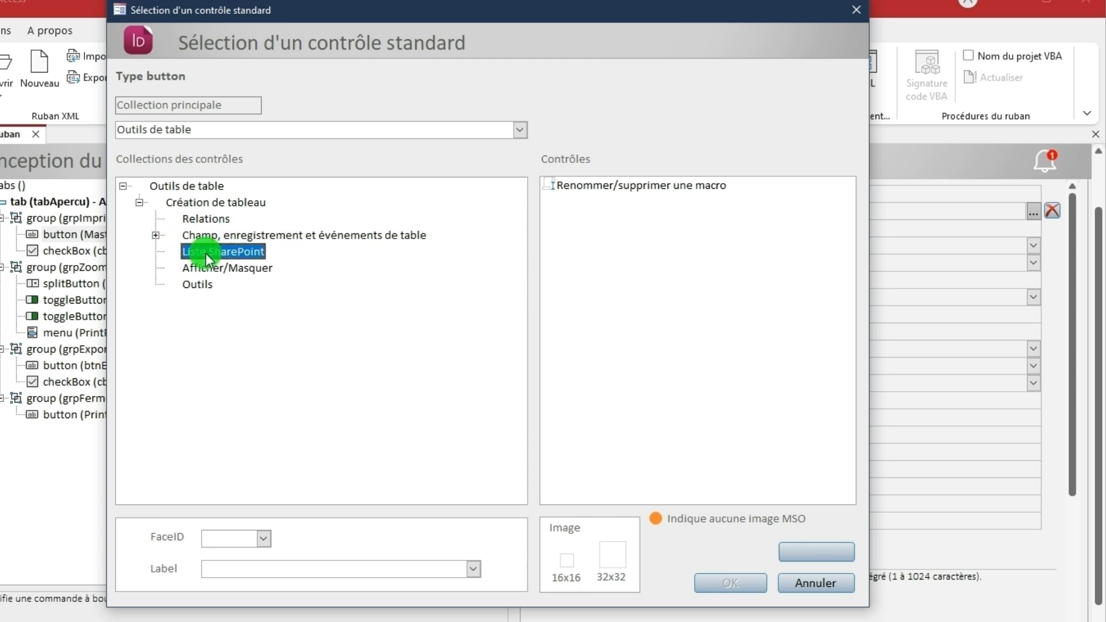
Inspect the Modifier les colonnes et les paramètres and Autorisations controls, and find TableSharePointListsModifyColumnsAndSettings by its label.
{"action": "left_click", "coordinate": [631, 217]}
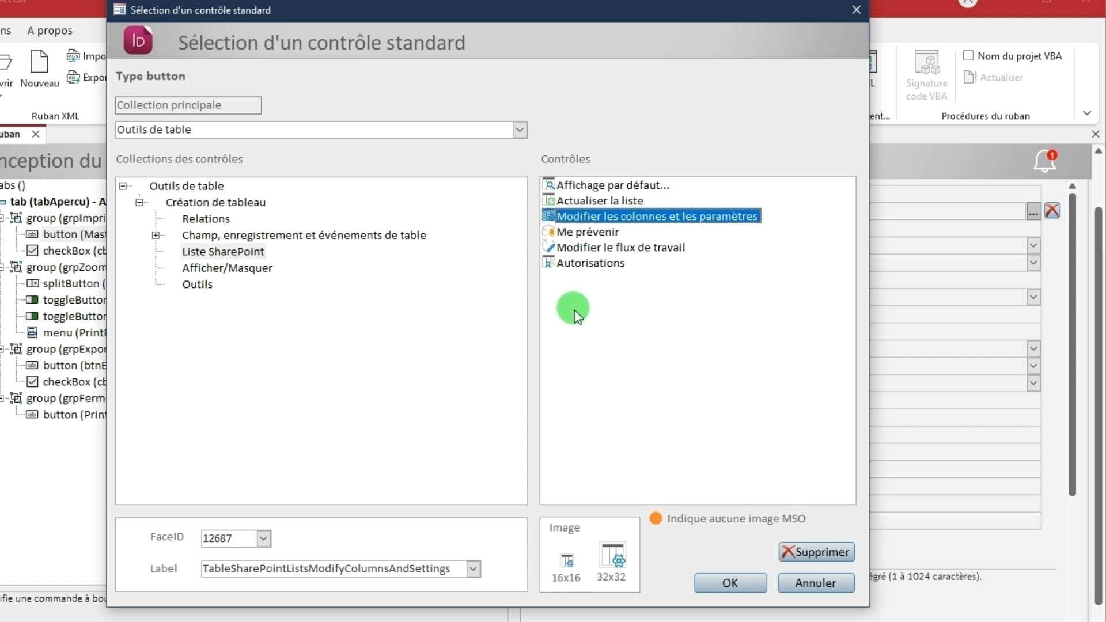
{"action": "left_click", "coordinate": [583, 264]}
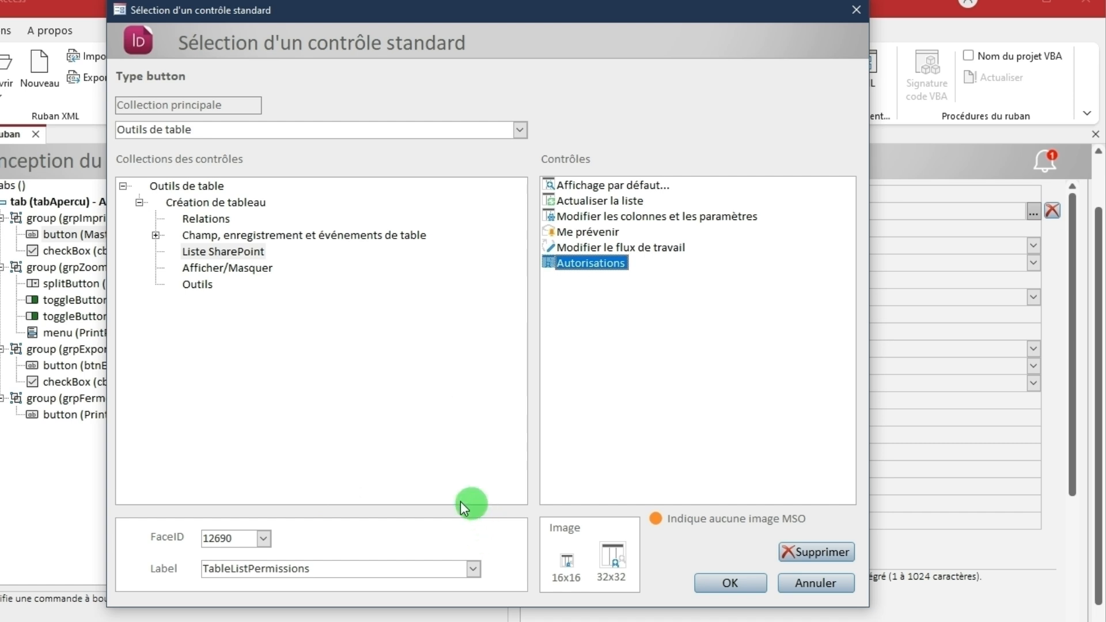
{"action": "left_click", "coordinate": [473, 569]}
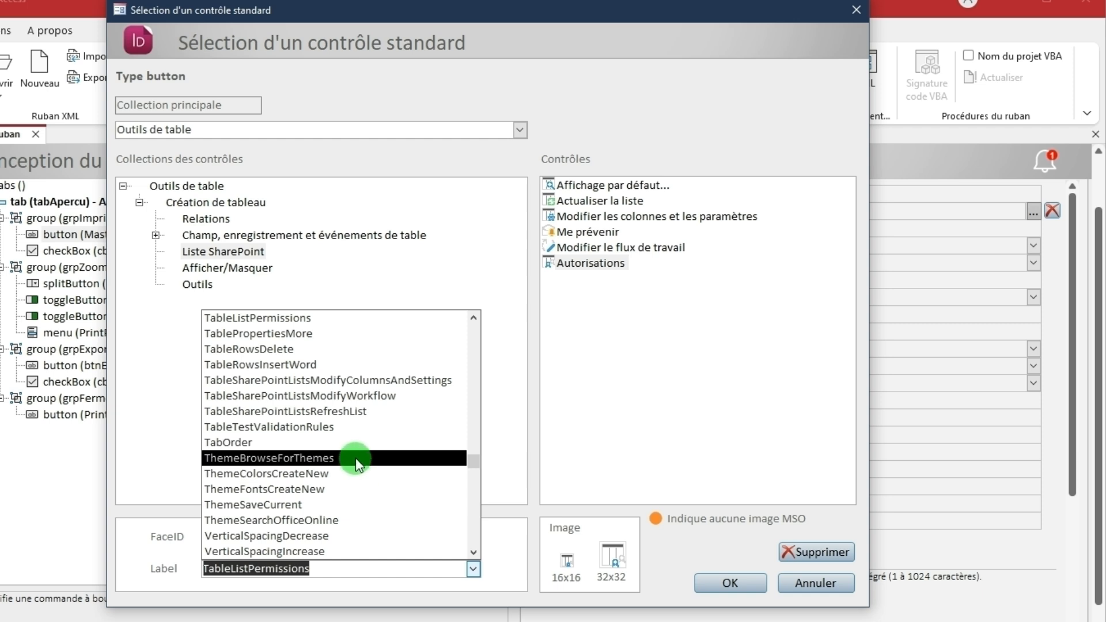
{"action": "left_click", "coordinate": [362, 380]}
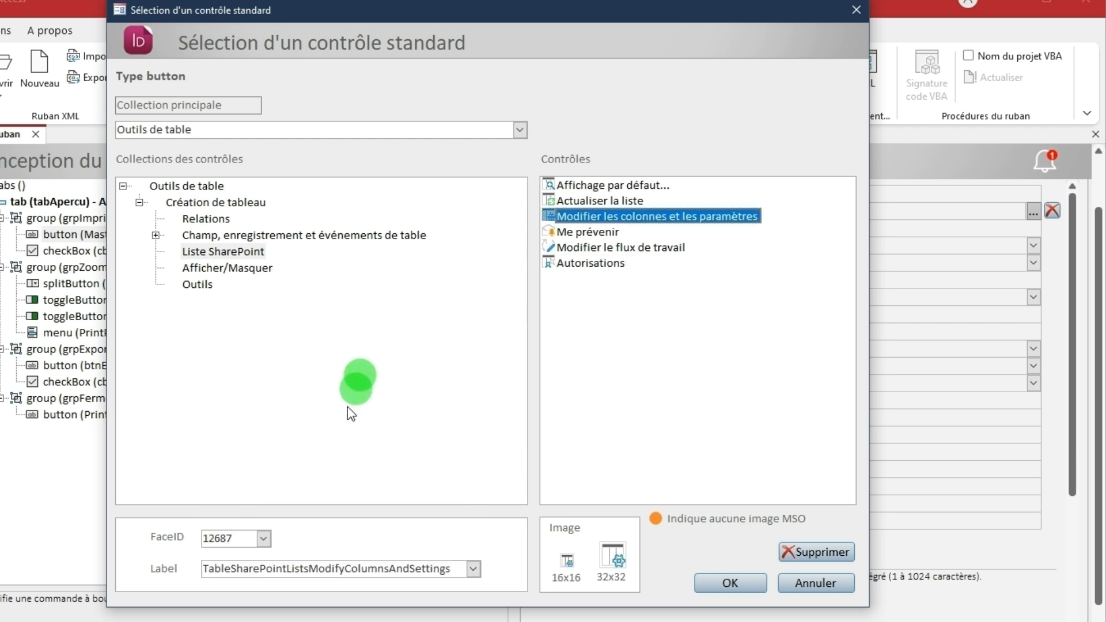
Find the control with FaceID 1567 and step through its occurrences in the relation, query and macro tools collections.
{"action": "left_click", "coordinate": [263, 540]}
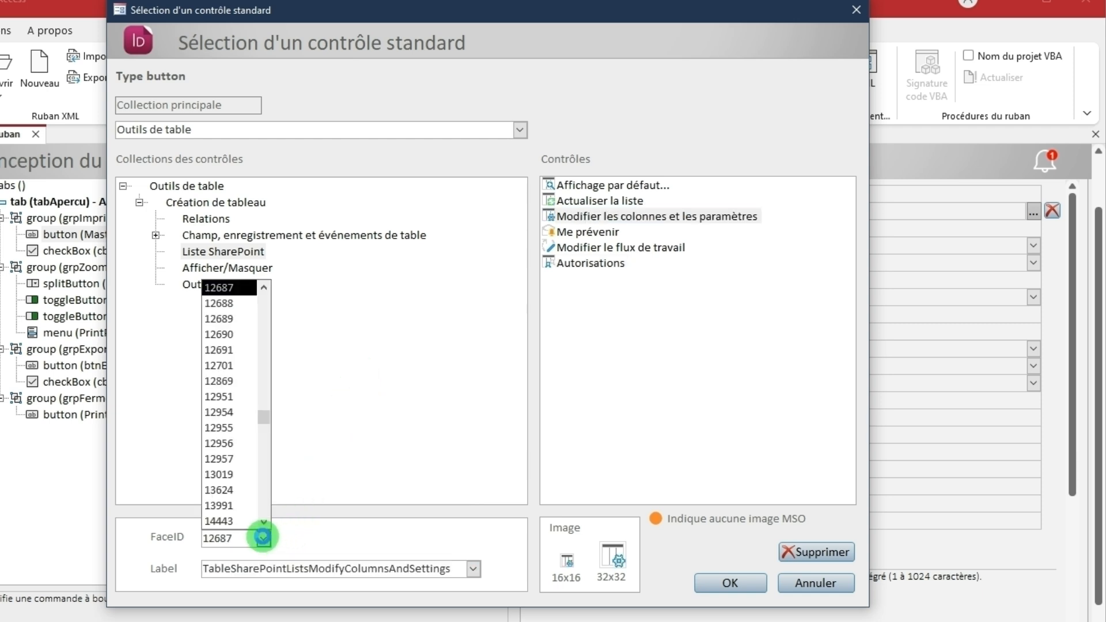
{"action": "left_click", "coordinate": [231, 319]}
{"action": "type", "text": "1567"}
{"action": "key", "text": "Return"}
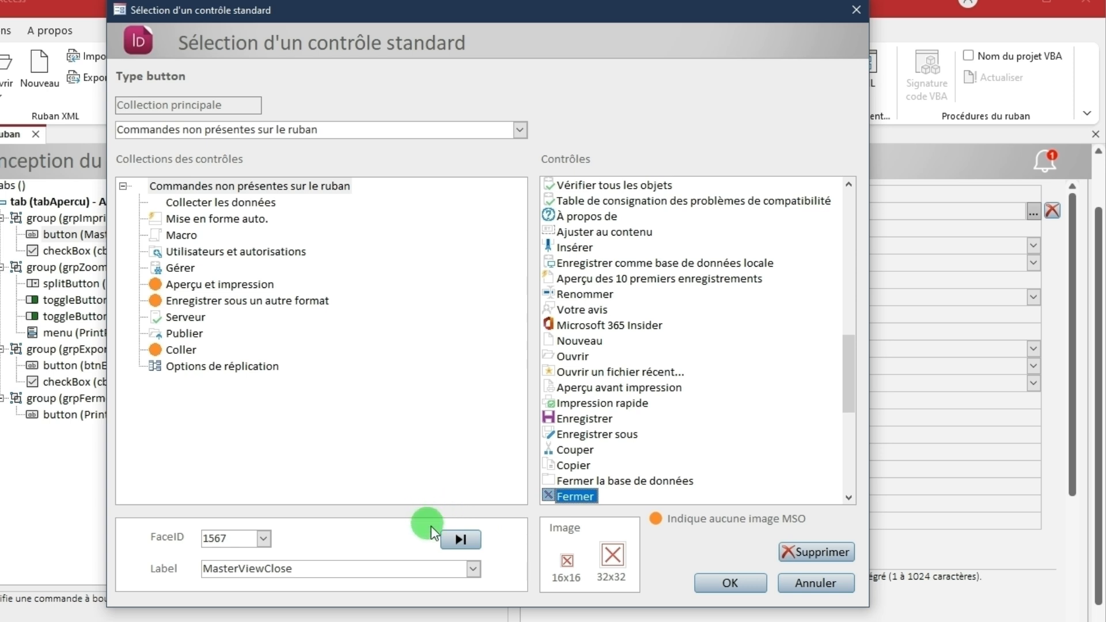
{"action": "left_click", "coordinate": [459, 540]}
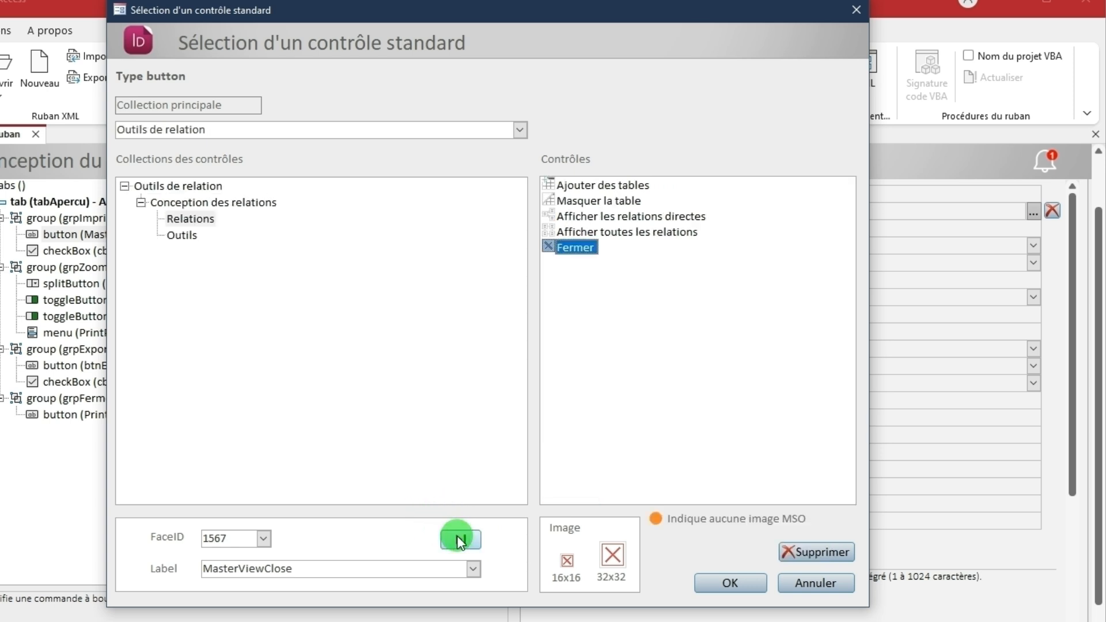
{"action": "left_click", "coordinate": [459, 539]}
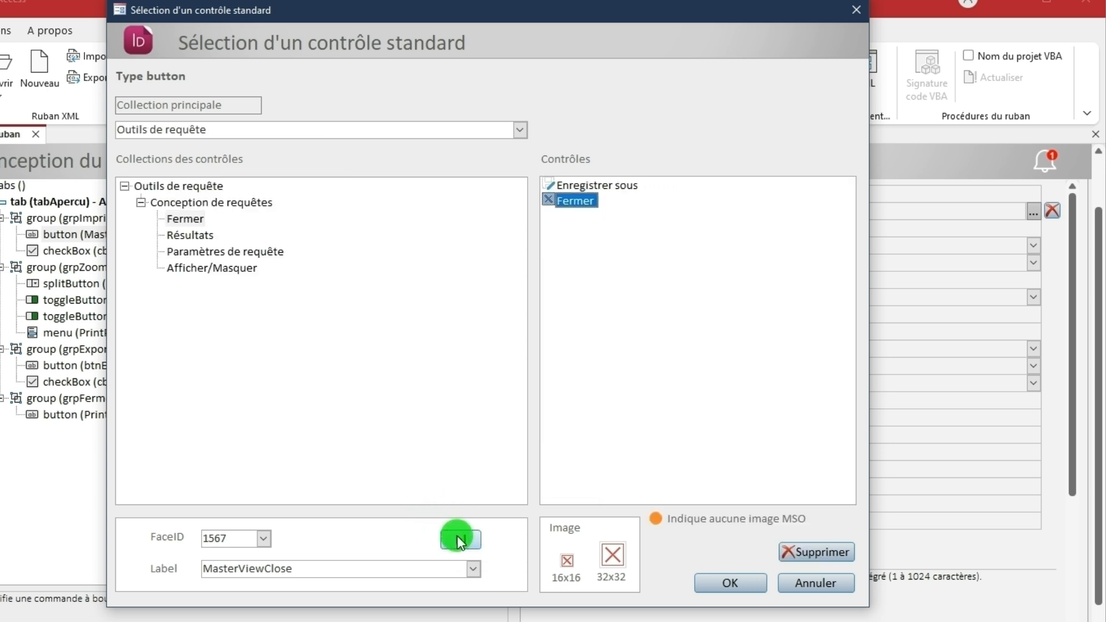
{"action": "left_click", "coordinate": [459, 539]}
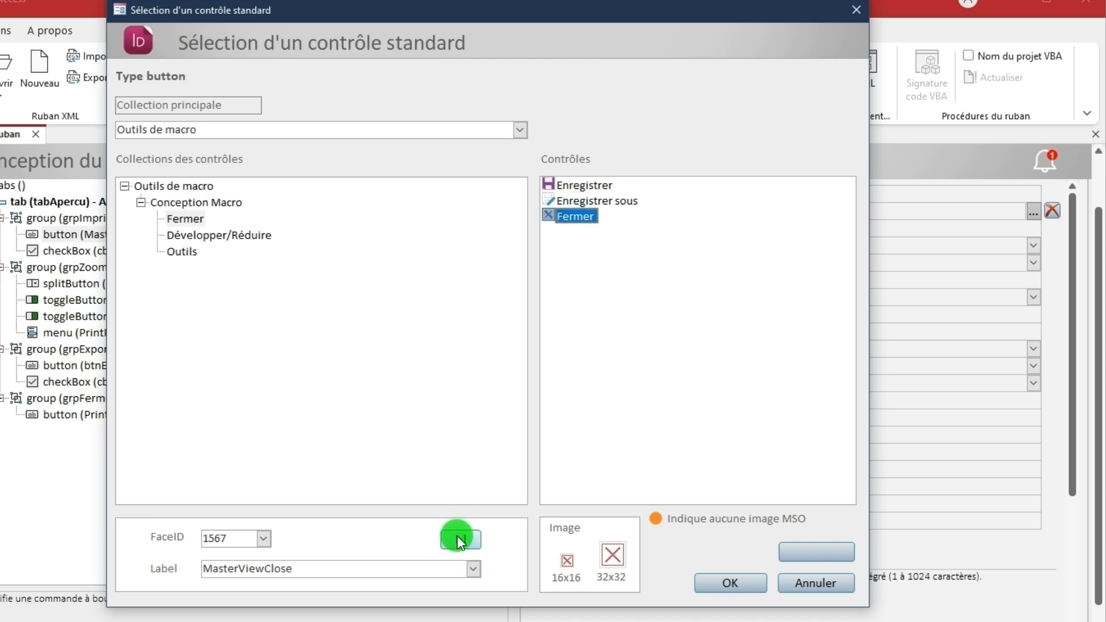
Assign the Enregistrer control from the macro tools as the Imprimer button's idMso, and clear the idMso value.
{"action": "left_click", "coordinate": [602, 186]}
{"action": "left_click", "coordinate": [732, 583]}
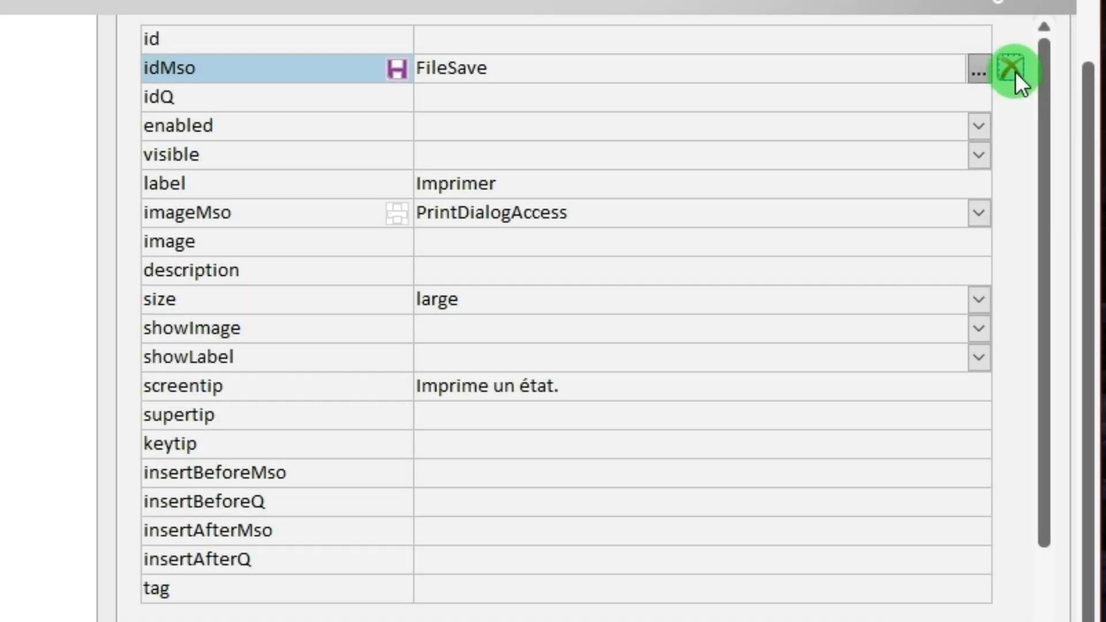
{"action": "left_click", "coordinate": [1015, 71]}
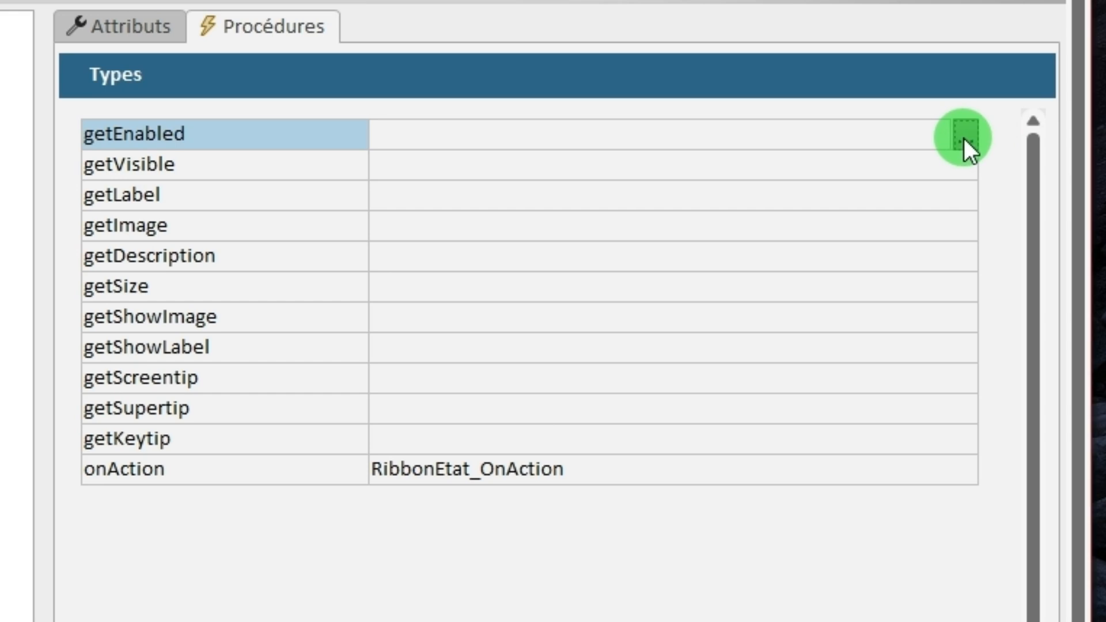
Name the getEnabled procedure MyEtat and append the _GetEnabled extension to the name.
{"action": "left_click", "coordinate": [963, 138]}
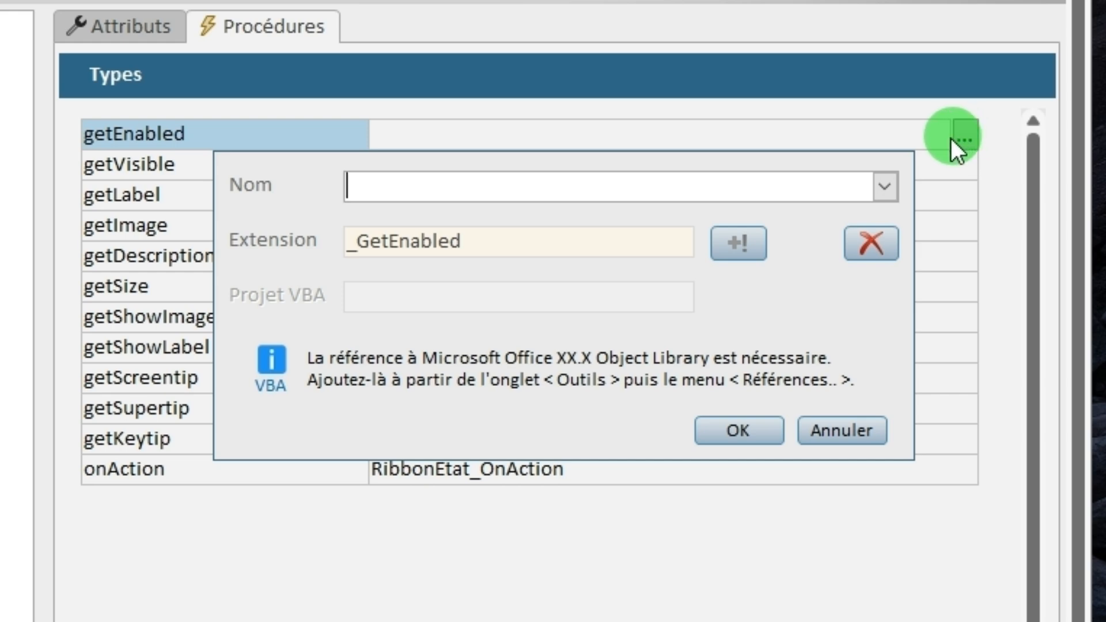
{"action": "left_click", "coordinate": [887, 188]}
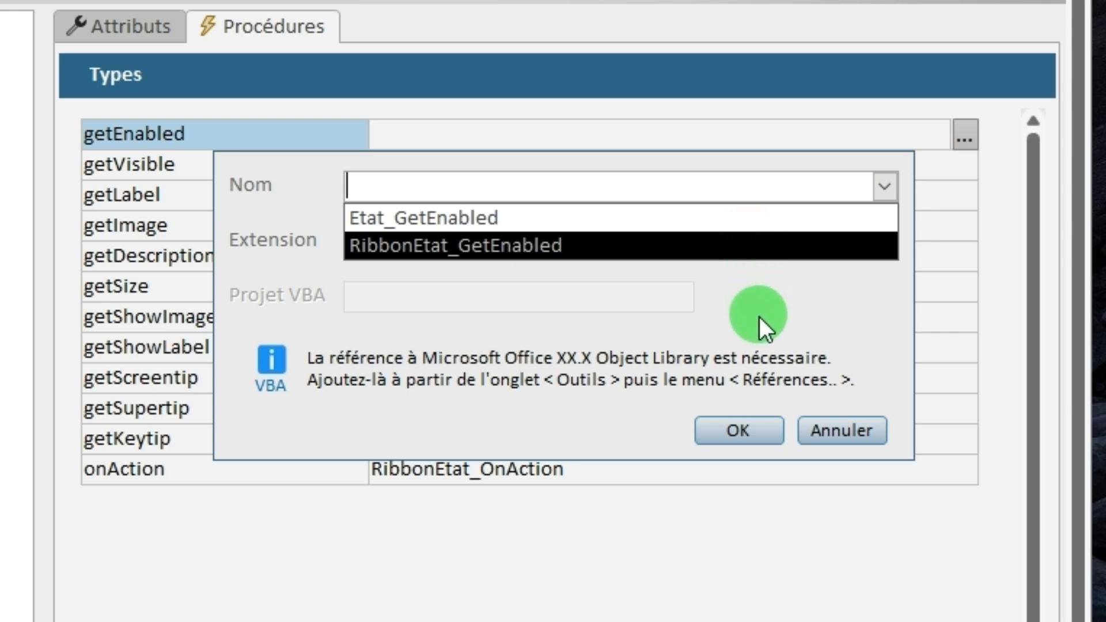
{"action": "left_click", "coordinate": [737, 247]}
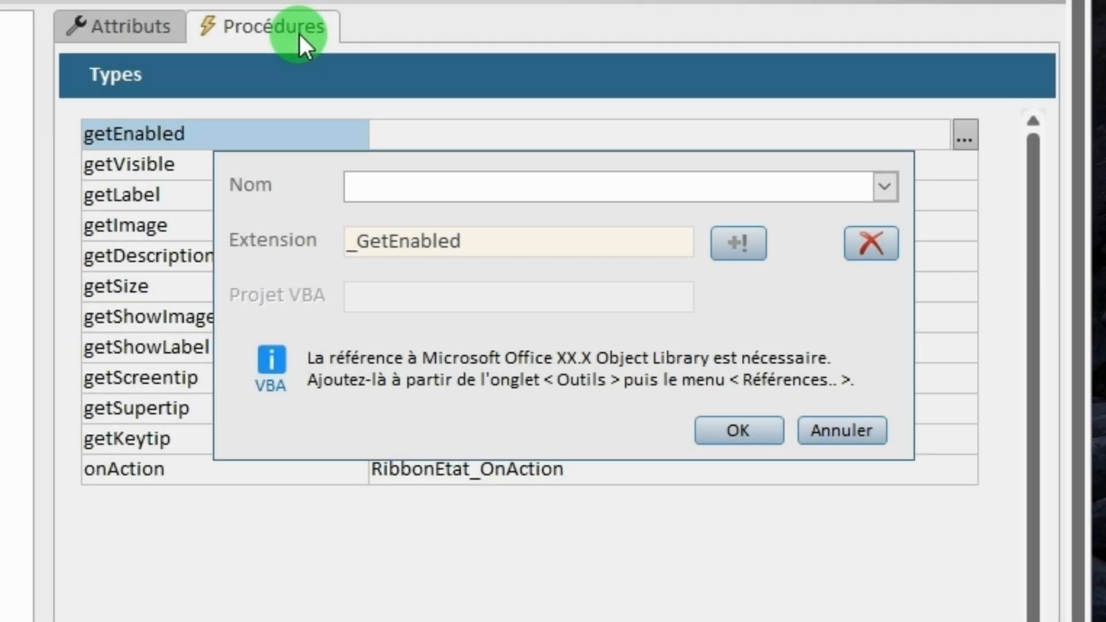
{"action": "type", "text": "MyEtat"}
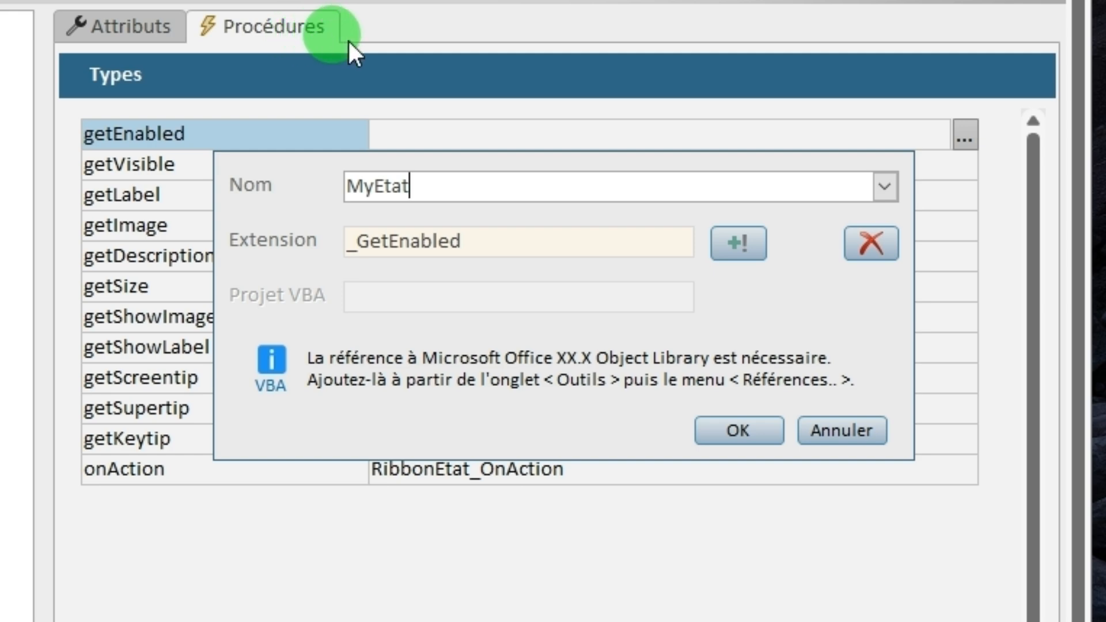
{"action": "left_click", "coordinate": [752, 247]}
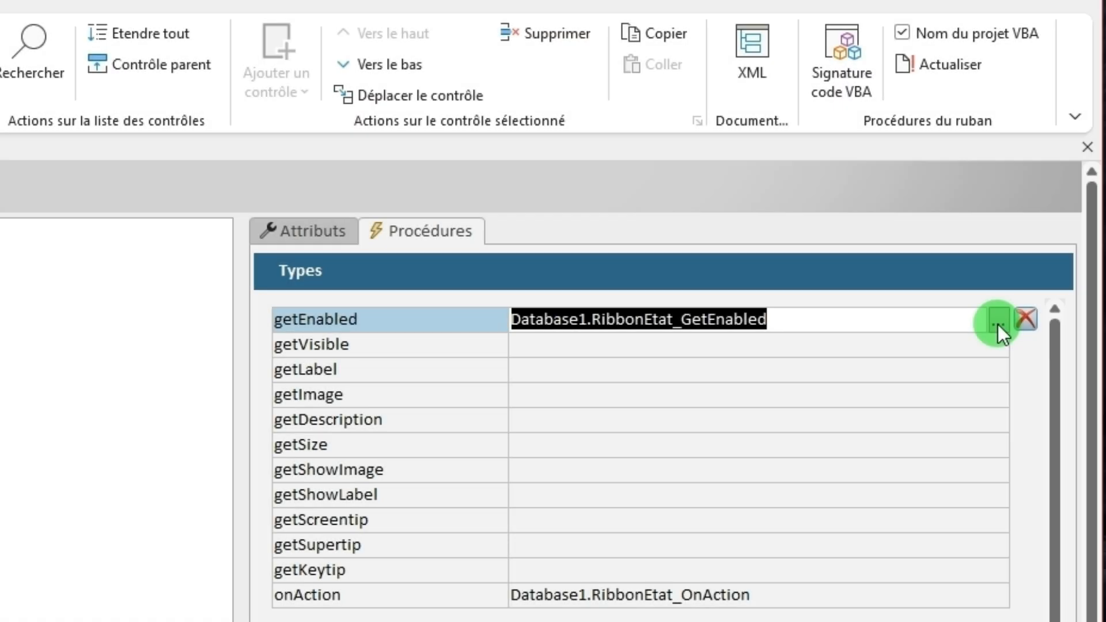
Review and accept RibbonEtat_GetEnabled in project Database1 for getEnabled, and delete the procedure name and the attribute's value.
{"action": "left_click", "coordinate": [997, 323]}
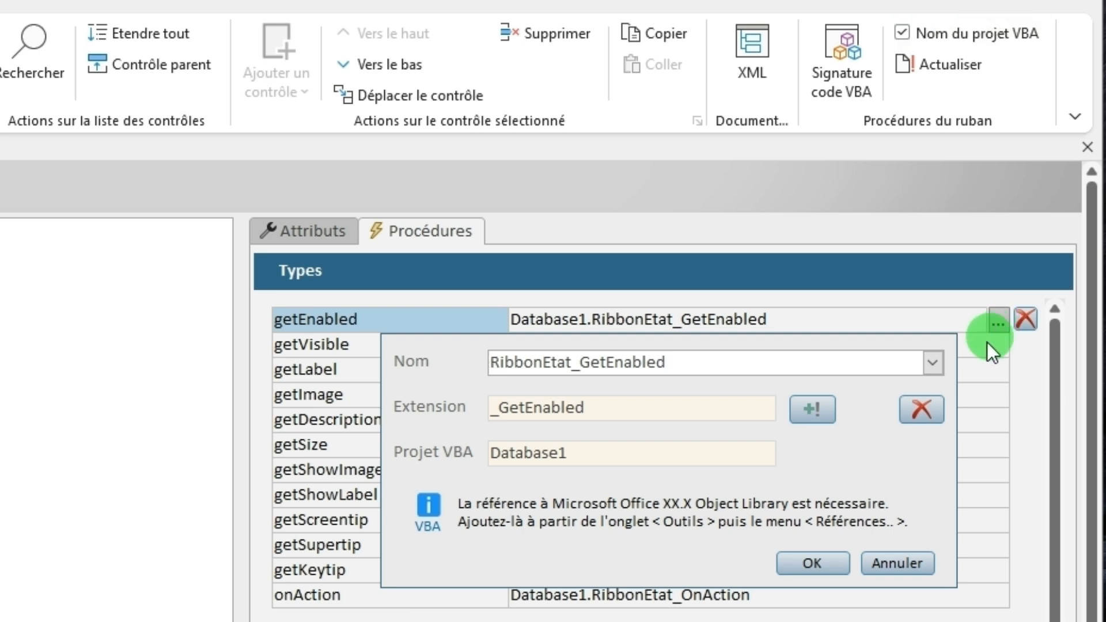
{"action": "left_click", "coordinate": [833, 568]}
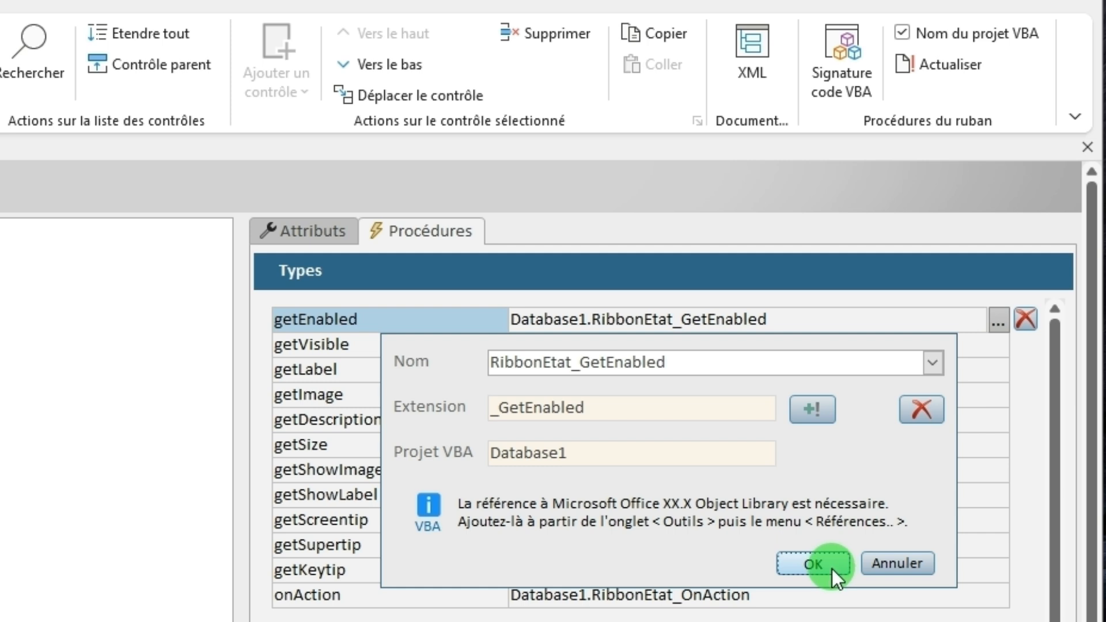
{"action": "left_click", "coordinate": [831, 569]}
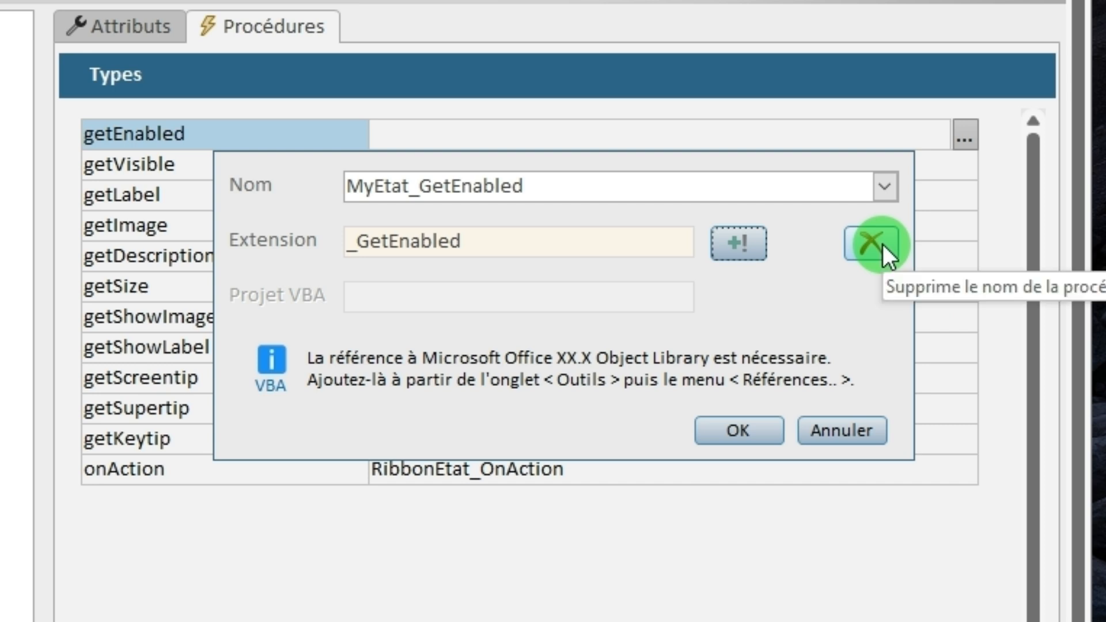
{"action": "left_click", "coordinate": [882, 244]}
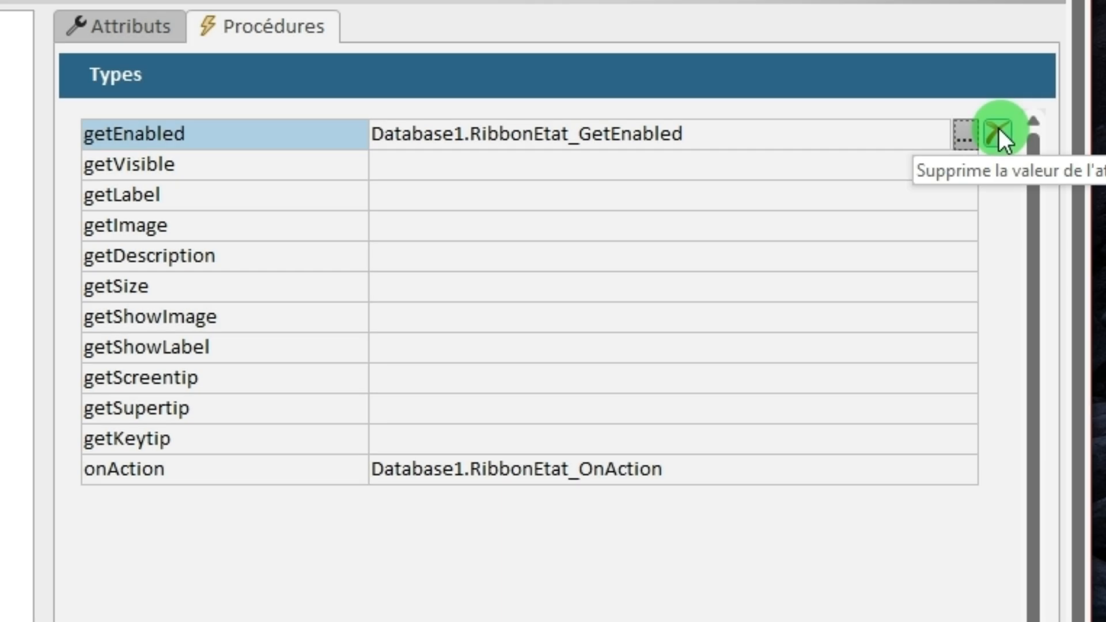
{"action": "left_click", "coordinate": [998, 128]}
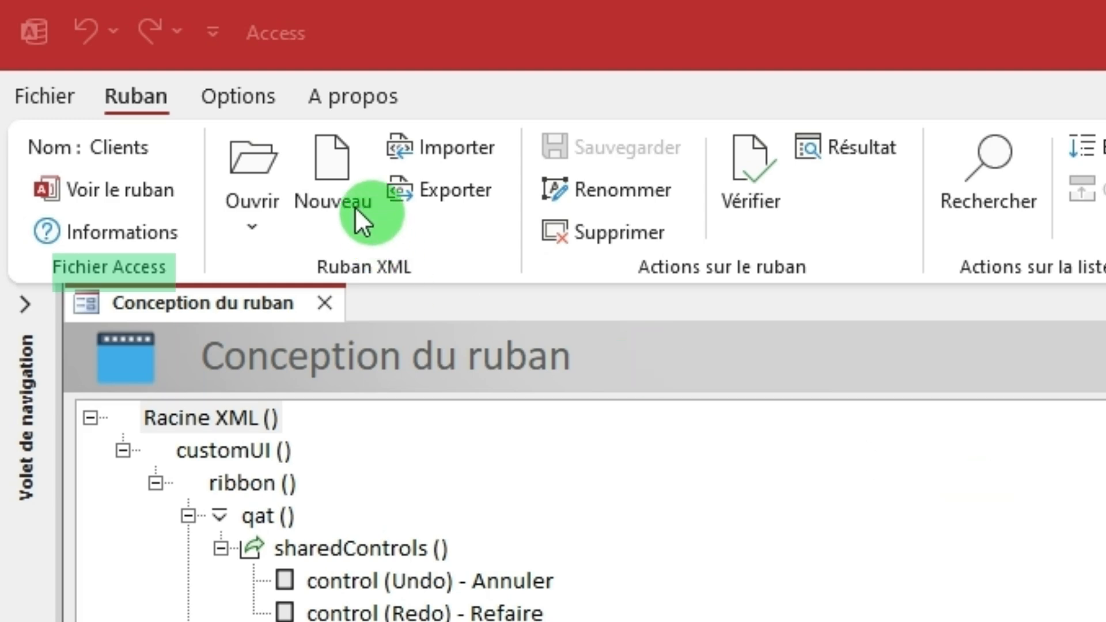
Open the Bilan ribbon for design in place of the Clients ribbon.
{"action": "left_click", "coordinate": [257, 218]}
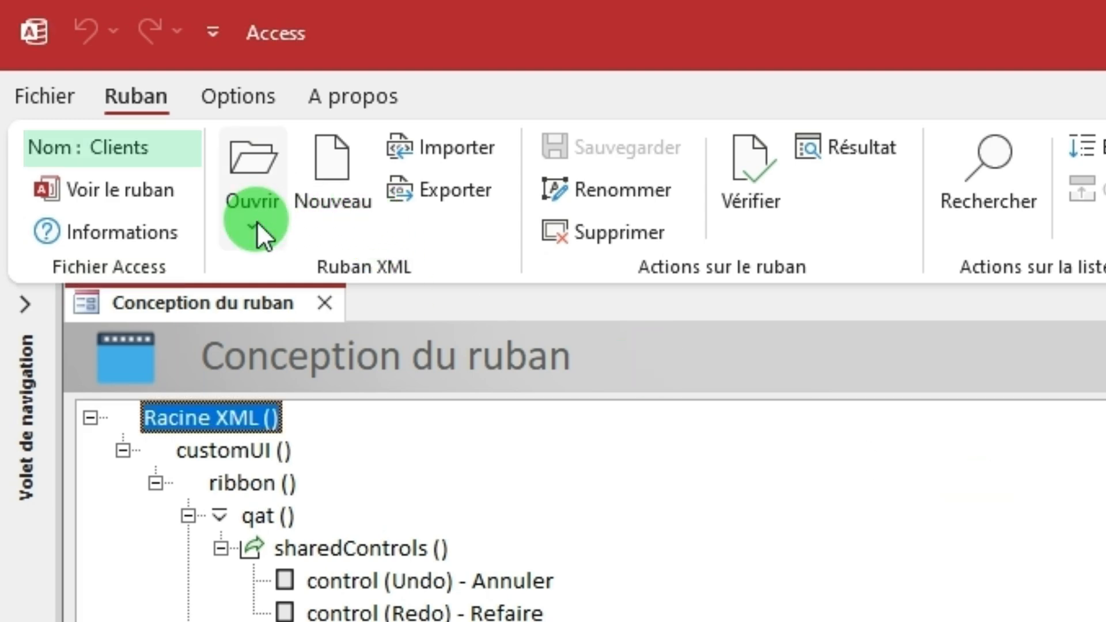
{"action": "left_click", "coordinate": [257, 221]}
{"action": "left_click", "coordinate": [266, 304]}
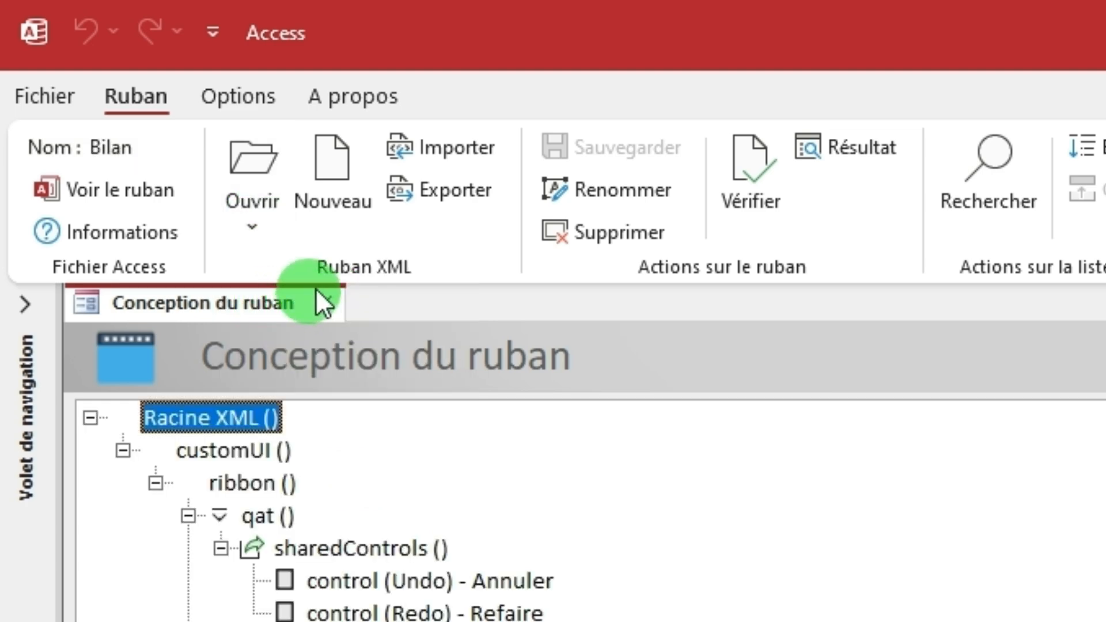
View the Bilan ribbon in the Access file and consult the information about it.
{"action": "left_click", "coordinate": [154, 185]}
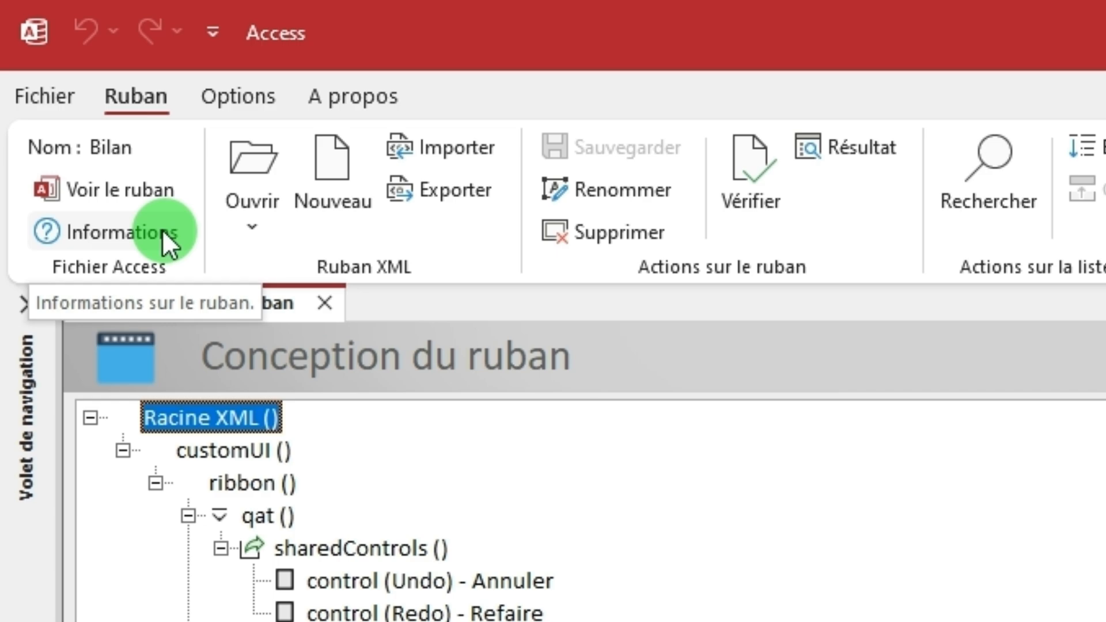
{"action": "left_click", "coordinate": [162, 231]}
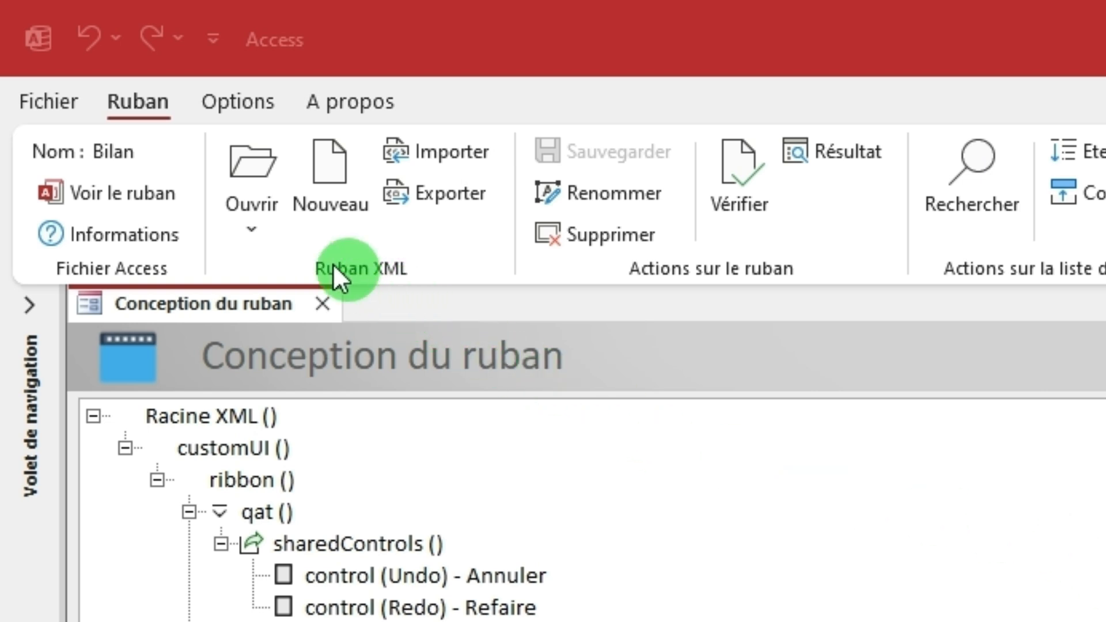
Reload the Bilan ribbon from the list of available ribbons.
{"action": "left_click", "coordinate": [256, 232]}
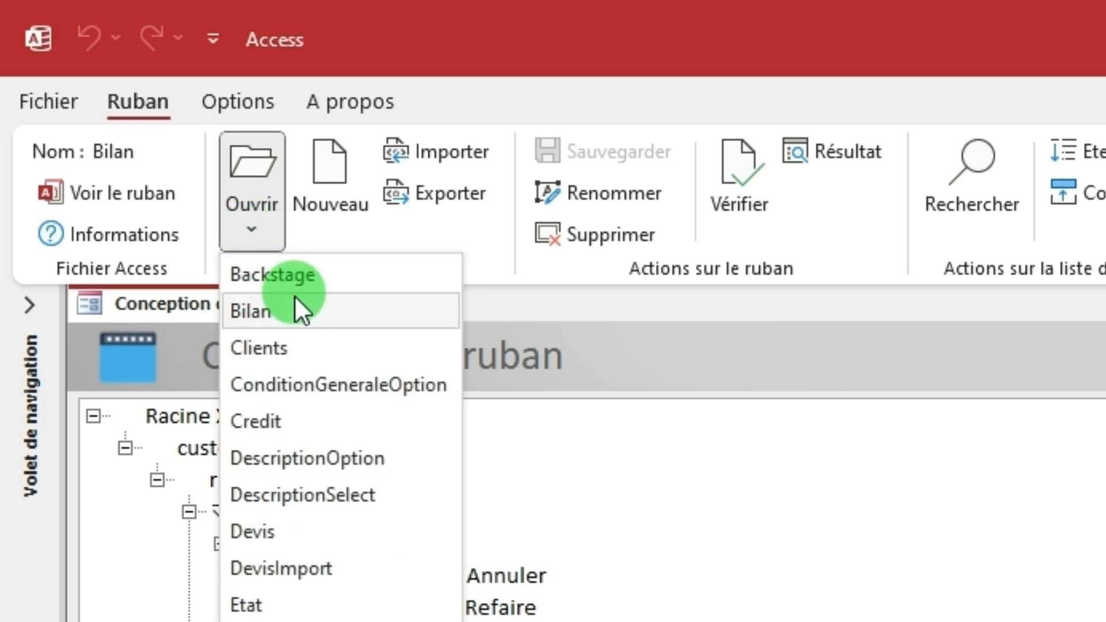
{"action": "left_click", "coordinate": [295, 345]}
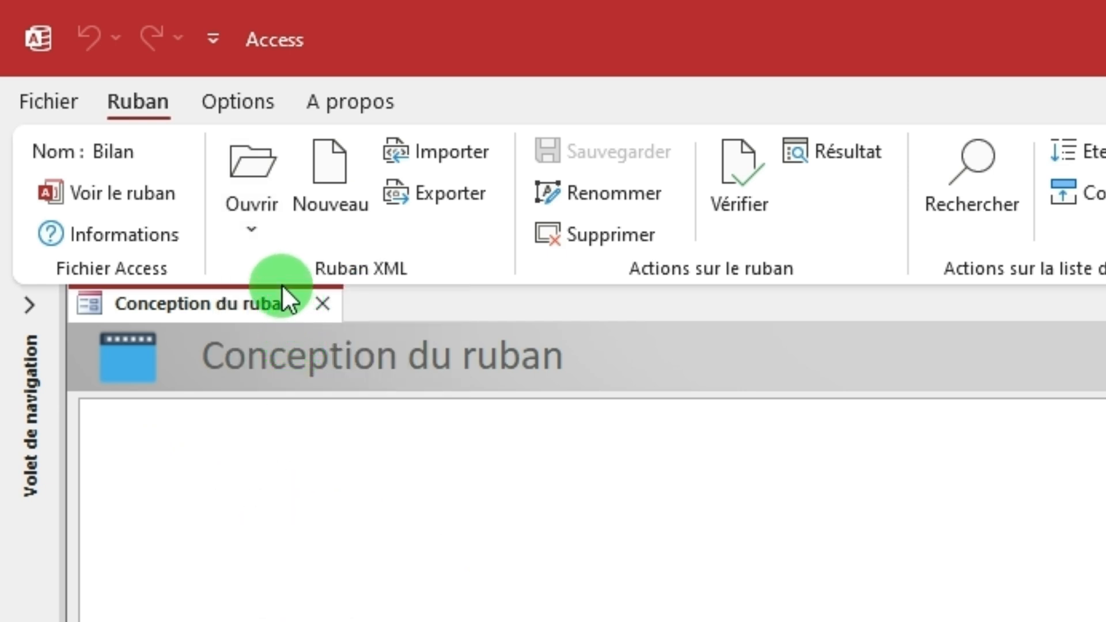
Enter NewRuban as the name of a new ribbon, and cancel its creation.
{"action": "left_click", "coordinate": [331, 205]}
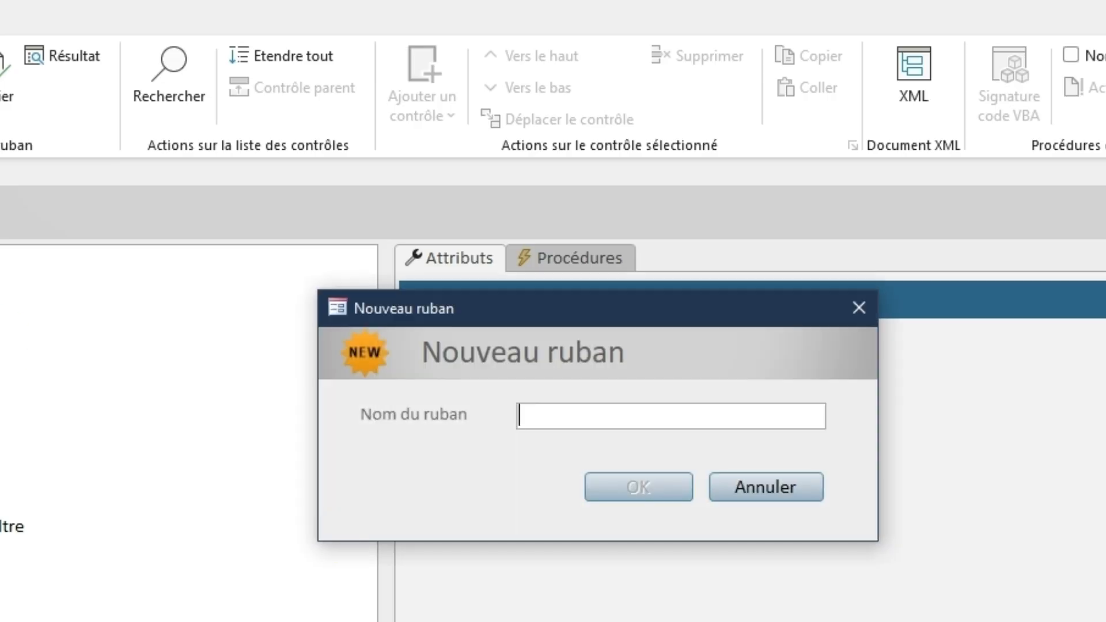
{"action": "type", "text": "NewRuban"}
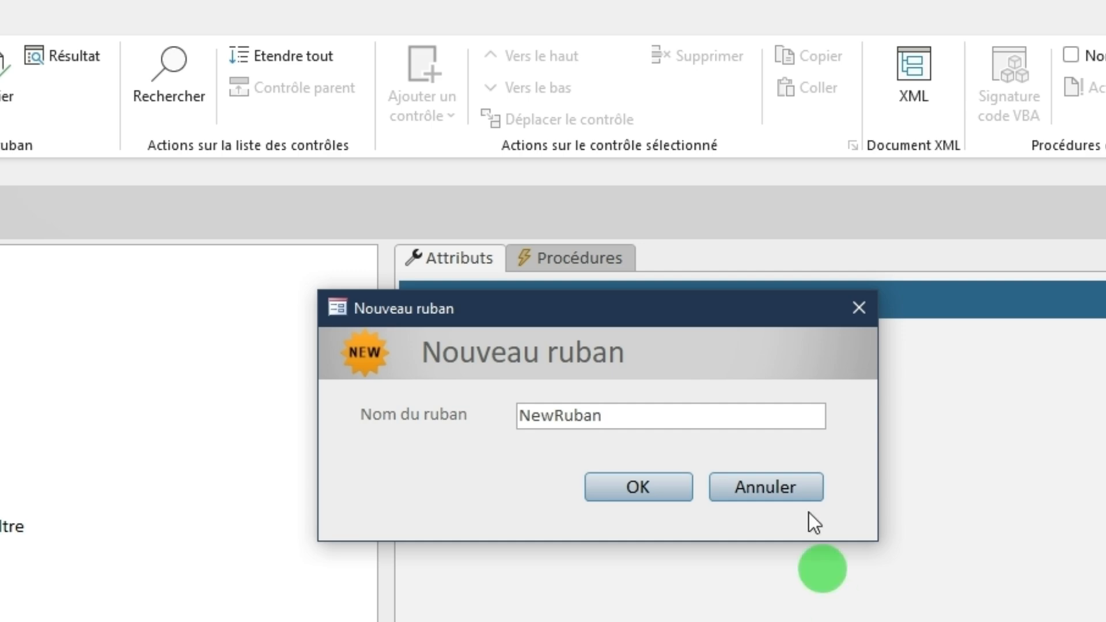
{"action": "left_click", "coordinate": [772, 490]}
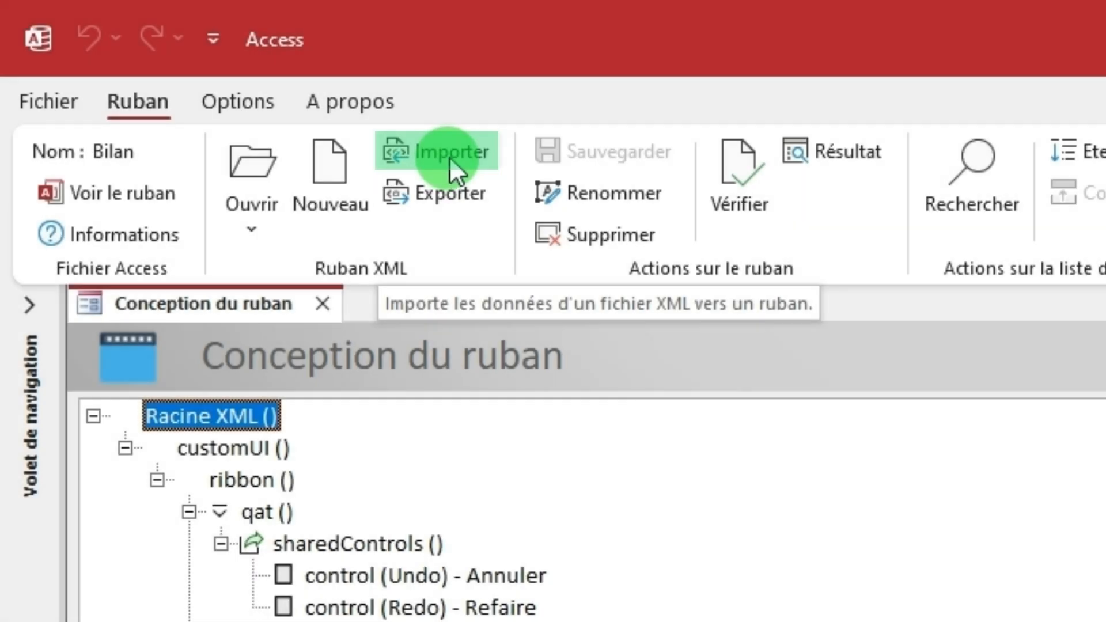
Try out the XML import, and start exporting the ribbon to Documents as Bilan.xml before cancelling.
{"action": "left_click", "coordinate": [449, 157]}
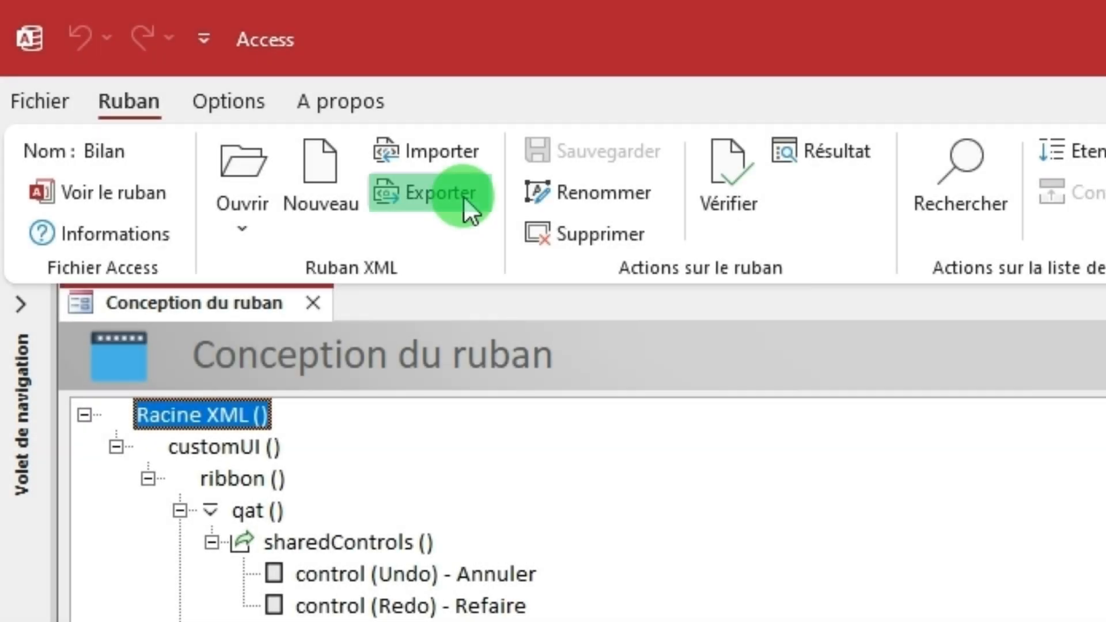
{"action": "left_click", "coordinate": [463, 196]}
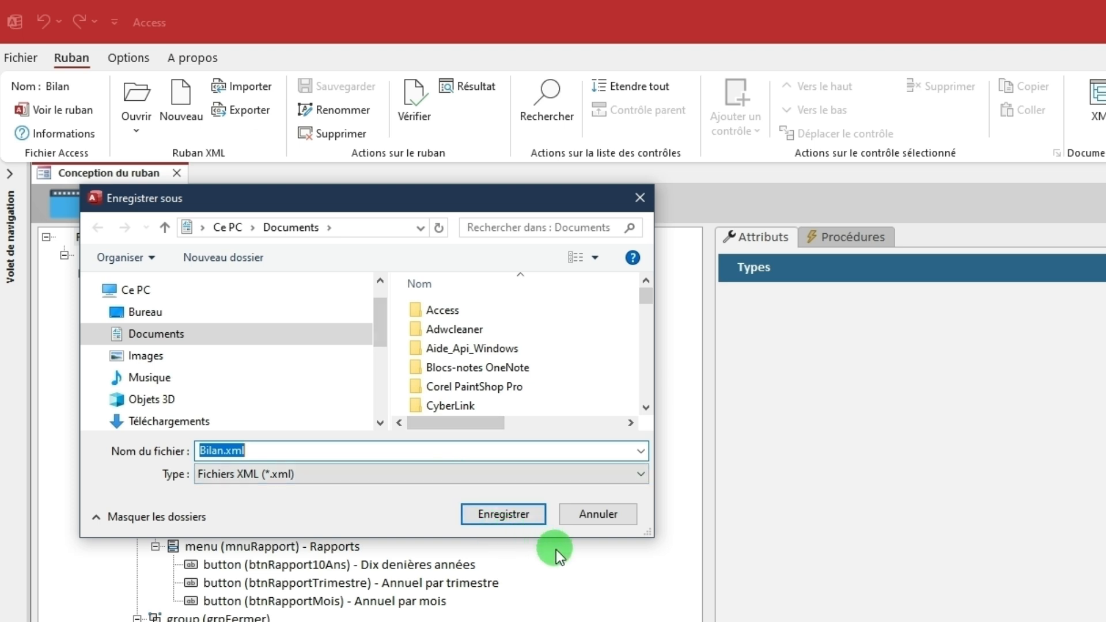
{"action": "left_click", "coordinate": [593, 516]}
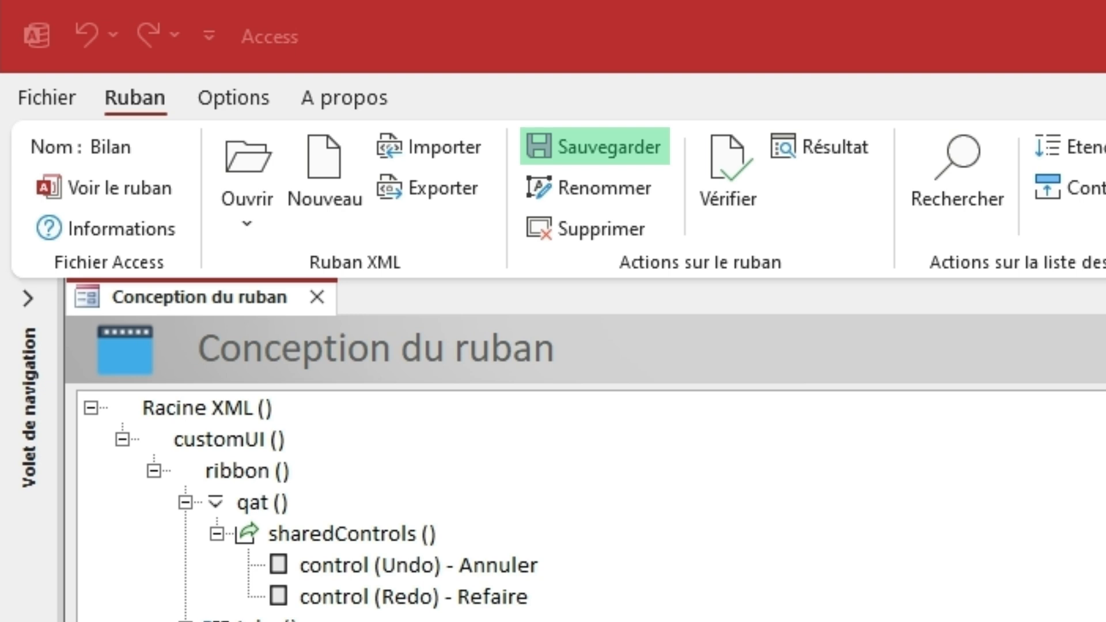
Save the changes made to the Bilan ribbon.
{"action": "left_click", "coordinate": [625, 147]}
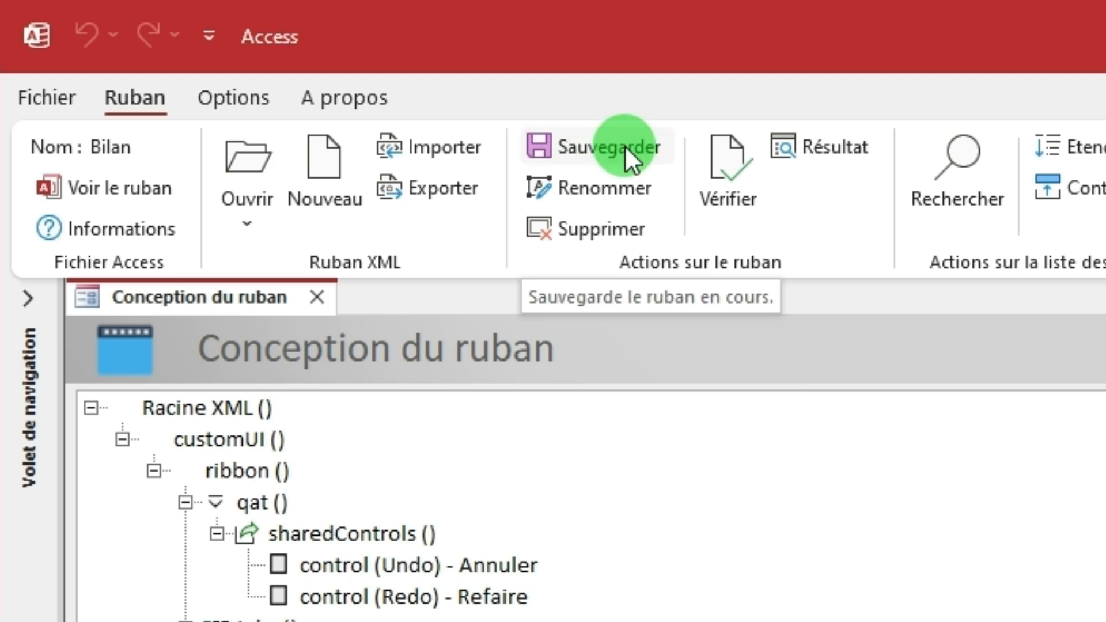
{"action": "left_click", "coordinate": [624, 145]}
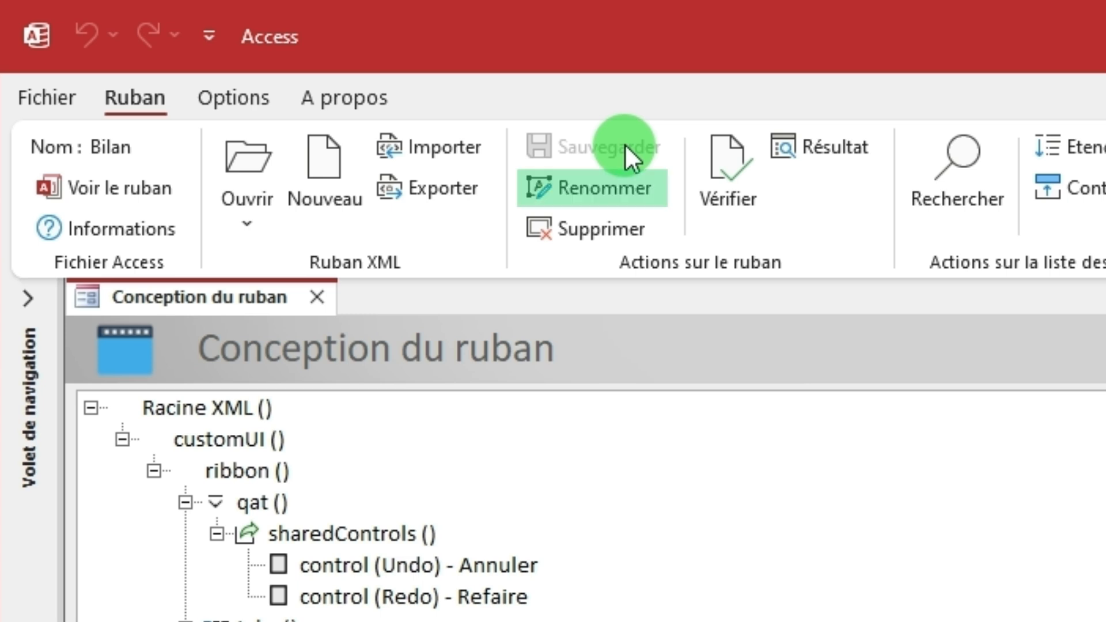
Try to rename the Bilan ribbon NewRuban, and try out the ribbon deletion command.
{"action": "left_click", "coordinate": [605, 188]}
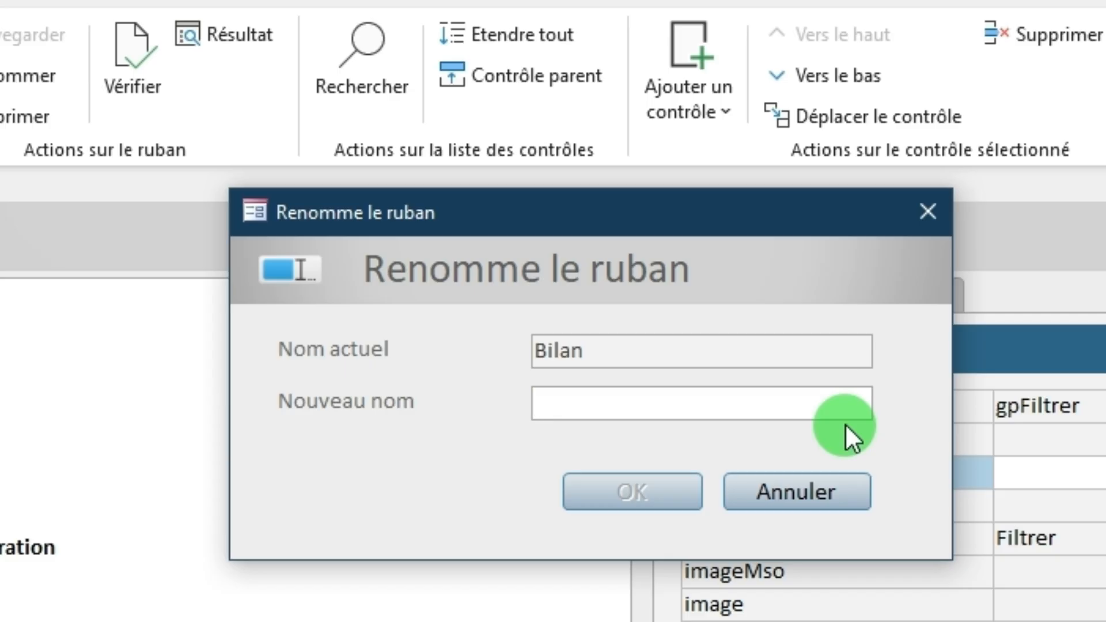
{"action": "left_click", "coordinate": [845, 418]}
{"action": "type", "text": "NewRuba"}
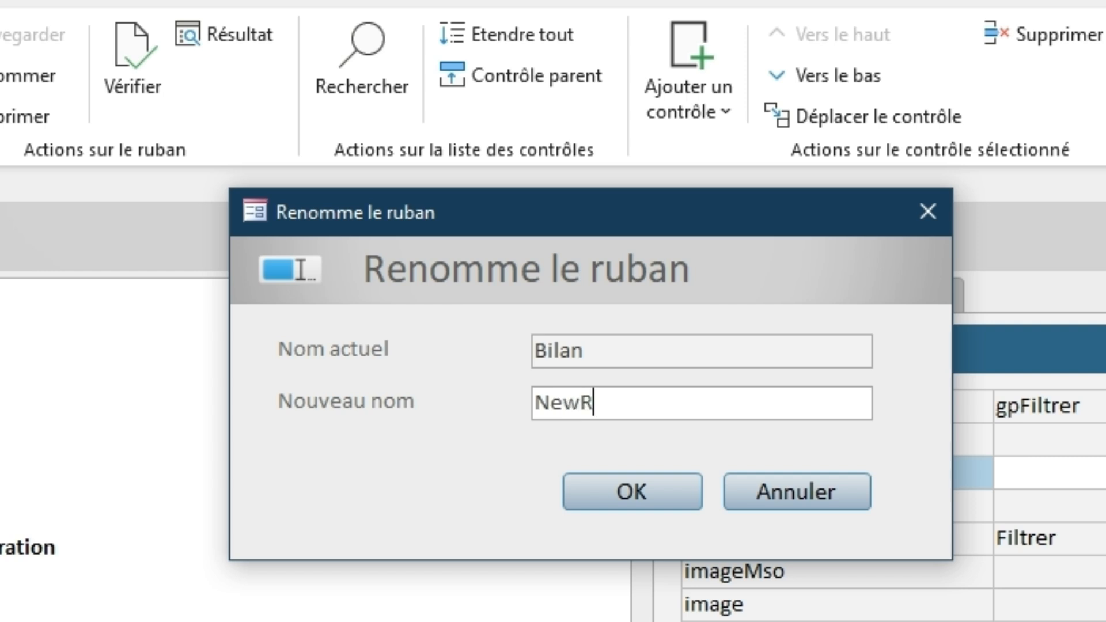
{"action": "type", "text": "n"}
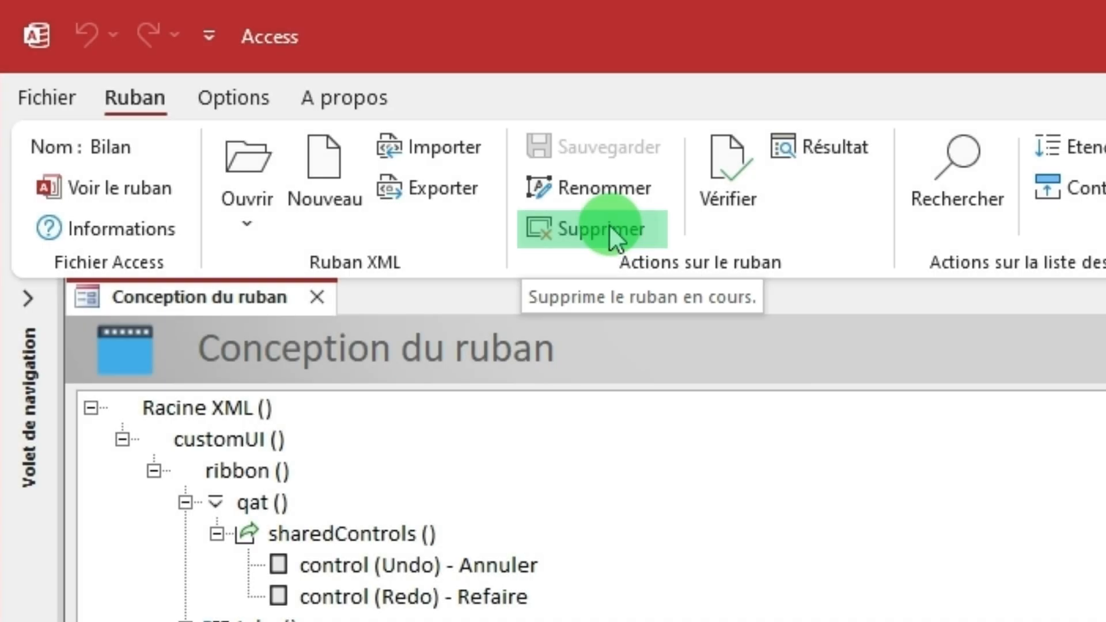
{"action": "left_click", "coordinate": [609, 225]}
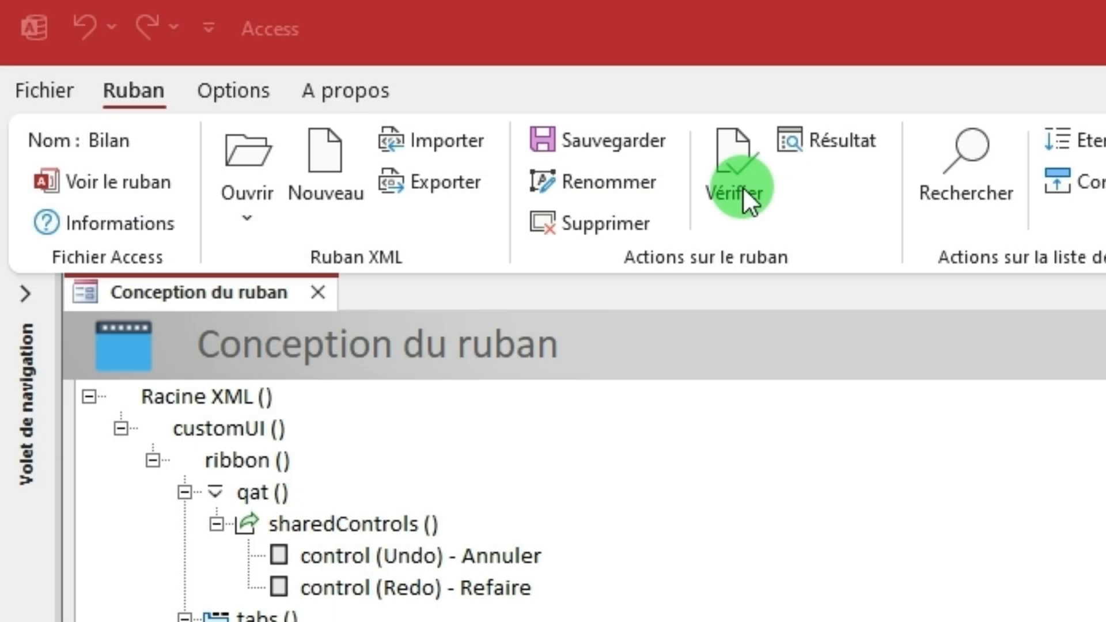
Verify the validity of the Bilan ribbon and dismiss the error message.
{"action": "left_click", "coordinate": [743, 188]}
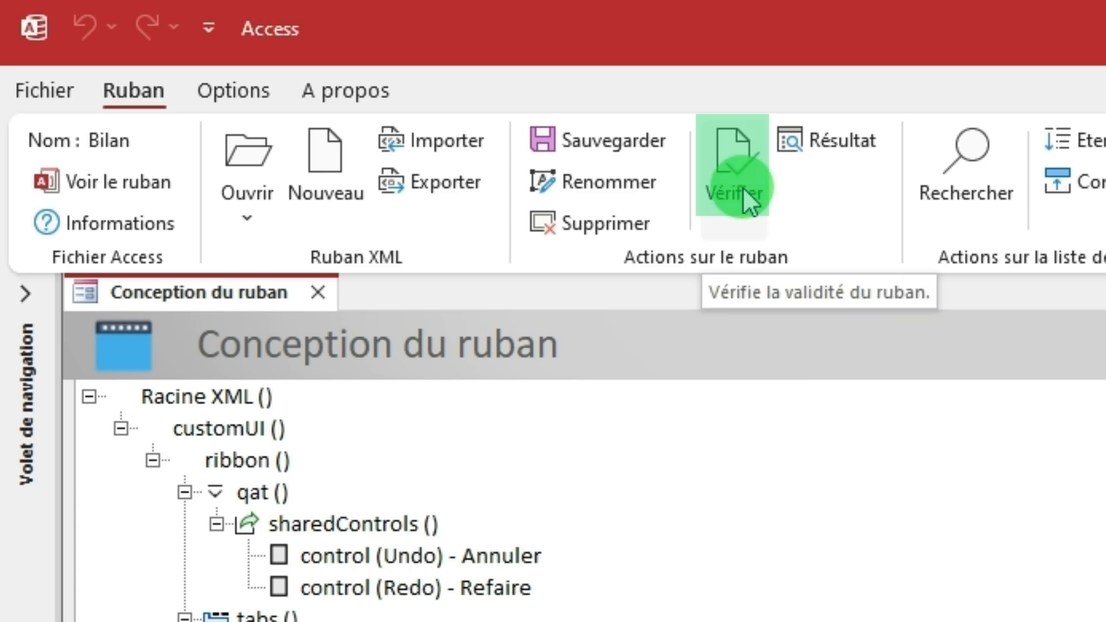
{"action": "left_click", "coordinate": [742, 188]}
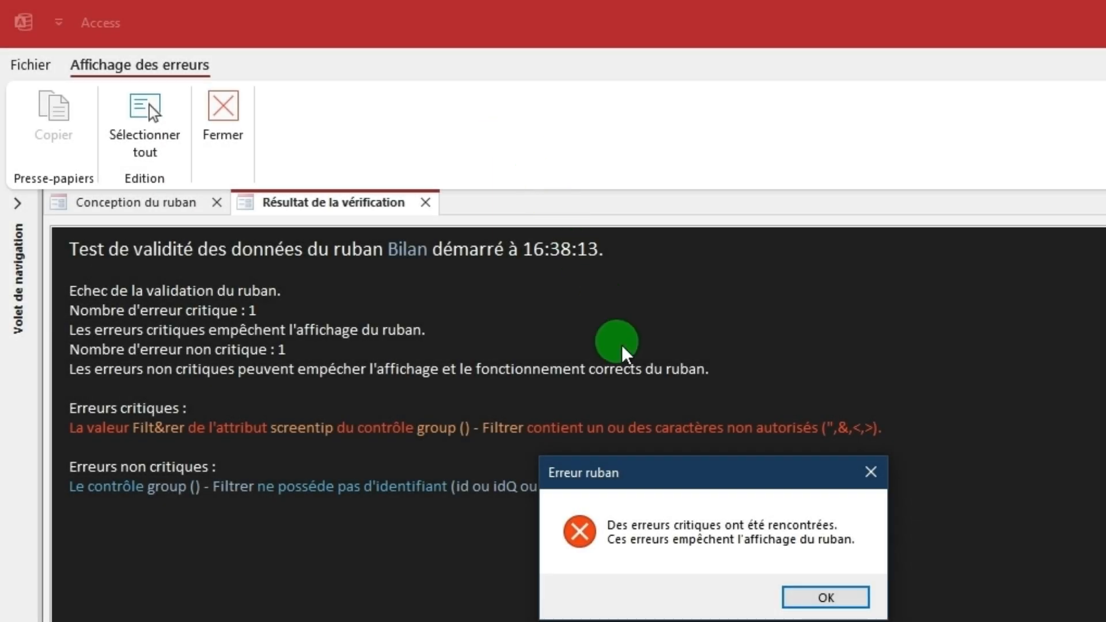
{"action": "left_click", "coordinate": [820, 599]}
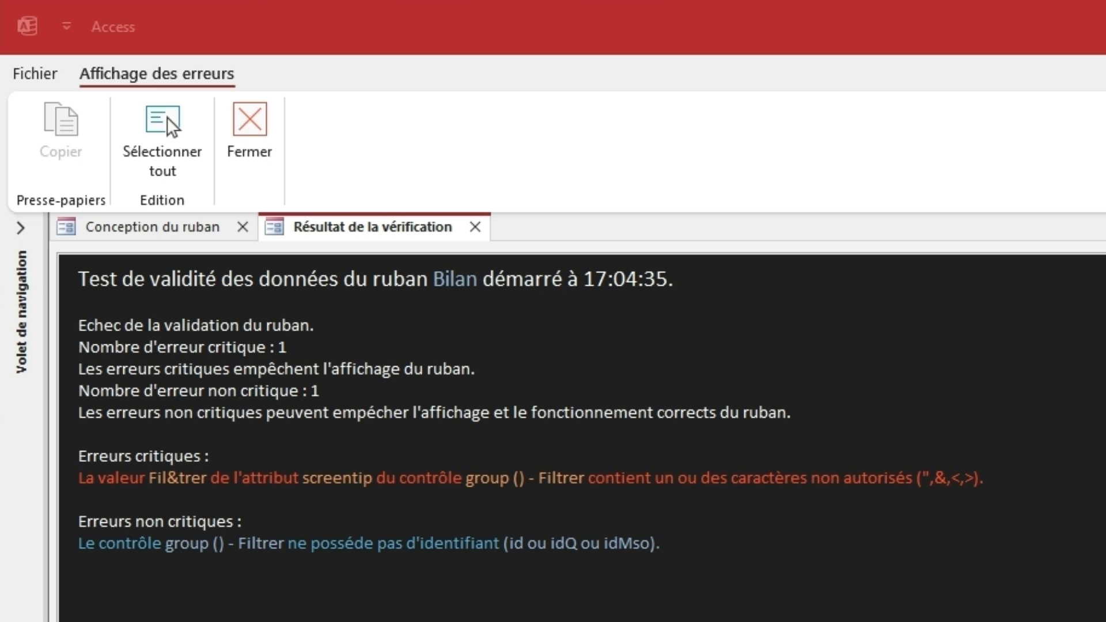
Copy the critical and non-critical errors and the whole verification report, and redisplay the verification result.
{"action": "mouse_move", "coordinate": [78, 453]}
{"action": "left_mouse_down"}
{"action": "mouse_move", "coordinate": [87, 497]}
{"action": "mouse_move", "coordinate": [152, 550]}
{"action": "mouse_move", "coordinate": [684, 574]}
{"action": "mouse_move", "coordinate": [699, 565]}
{"action": "left_mouse_up"}
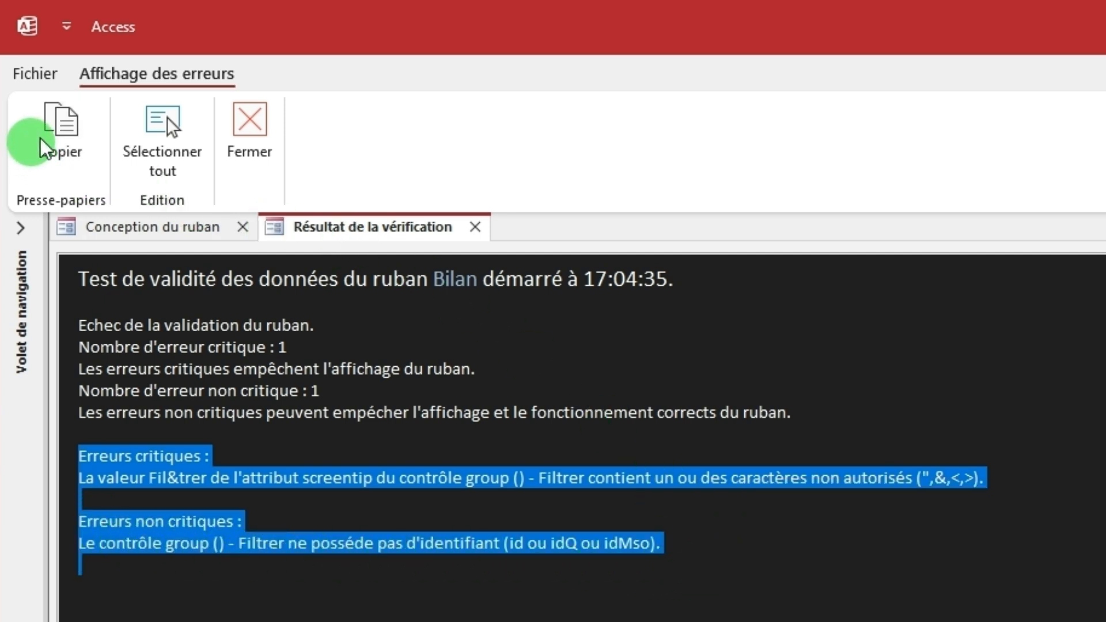
{"action": "left_click", "coordinate": [60, 147]}
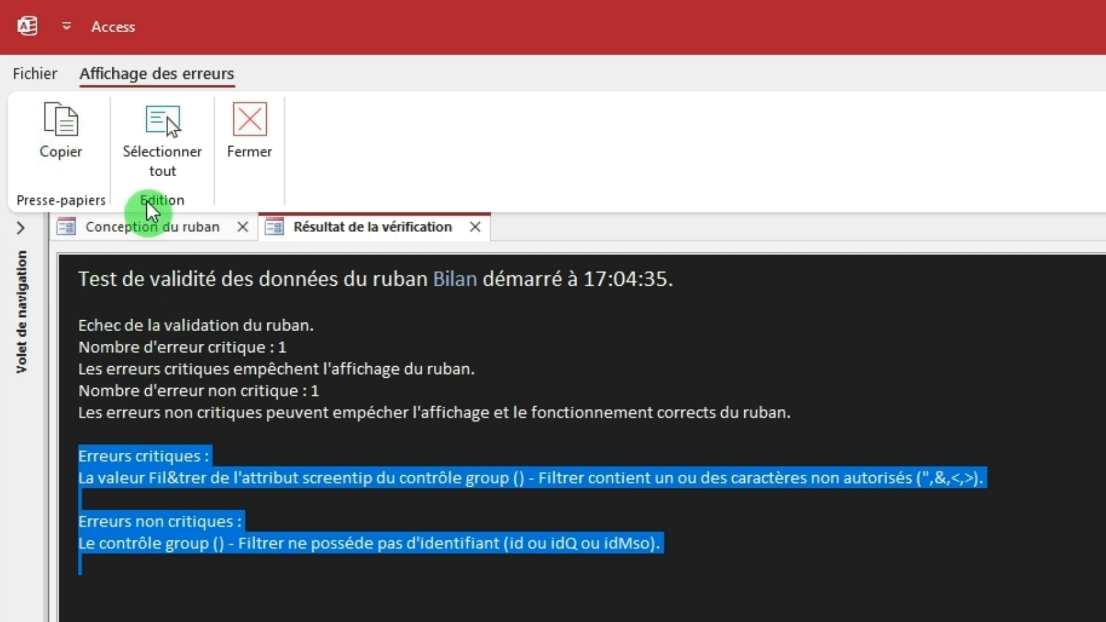
{"action": "left_click", "coordinate": [151, 154]}
{"action": "left_click", "coordinate": [74, 144]}
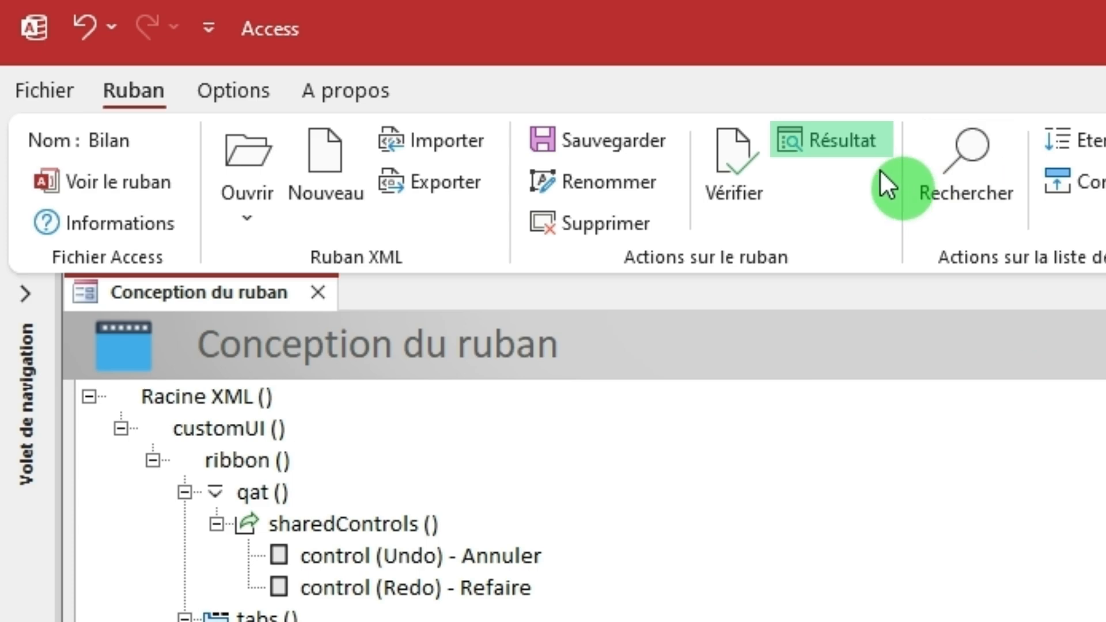
{"action": "left_click", "coordinate": [859, 144]}
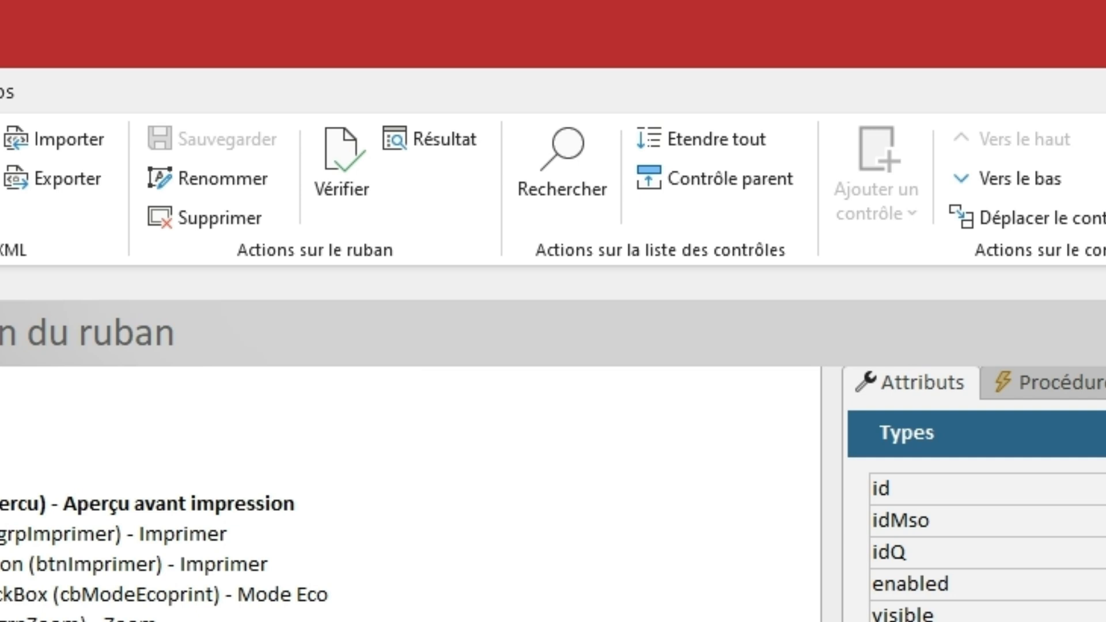
Search the Etat ribbon for controls of type checkBox and go to the second occurrence.
{"action": "left_click", "coordinate": [577, 192]}
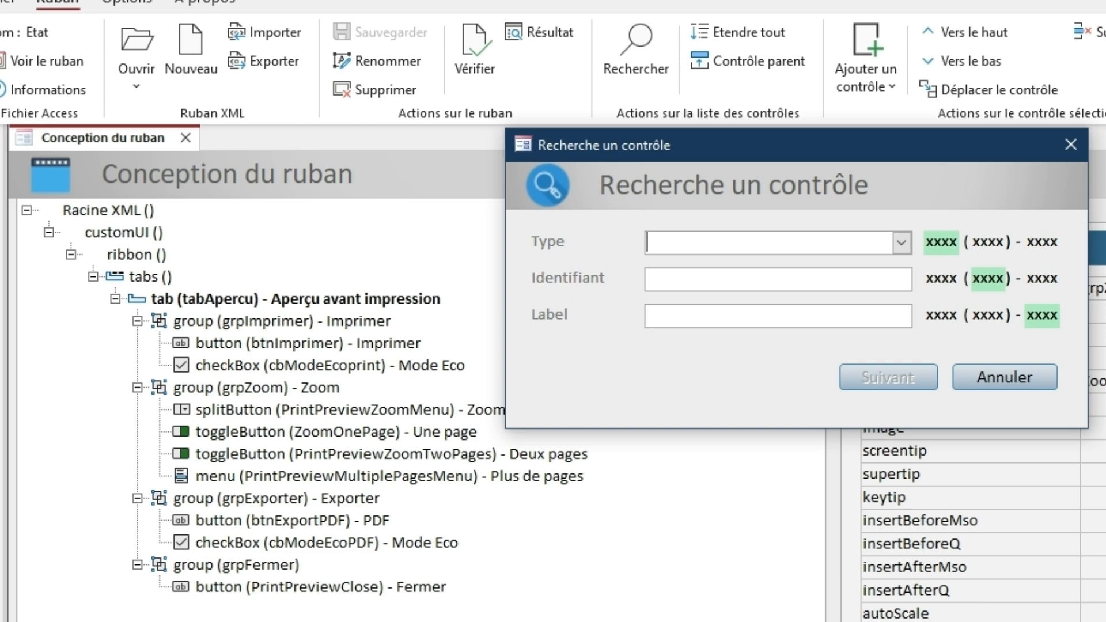
{"action": "left_click", "coordinate": [900, 241]}
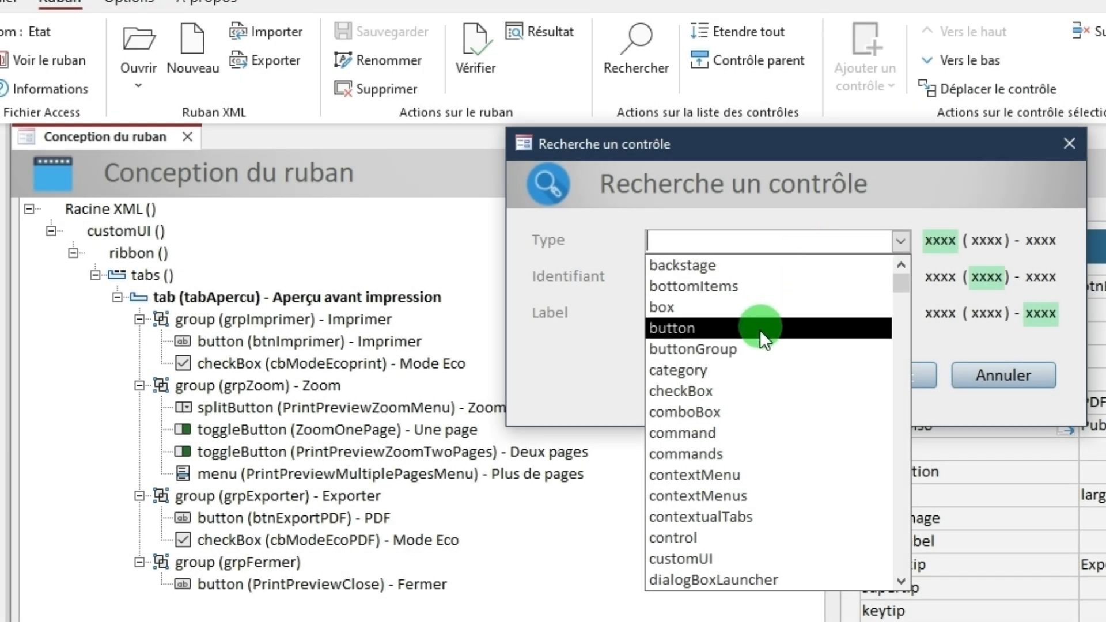
{"action": "left_click", "coordinate": [739, 393]}
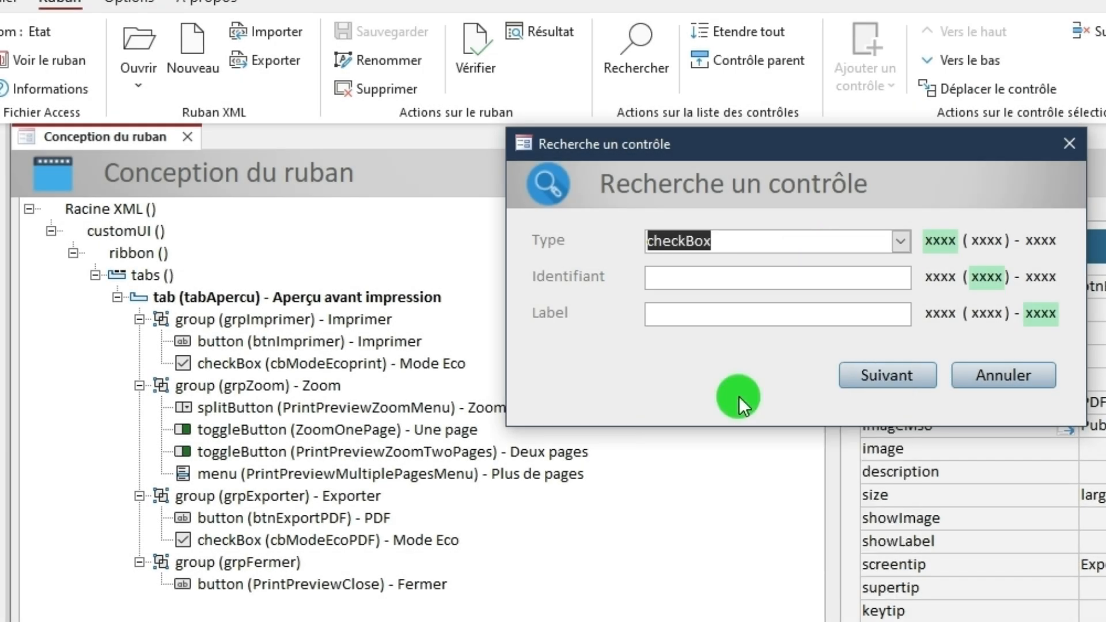
{"action": "left_click", "coordinate": [879, 372]}
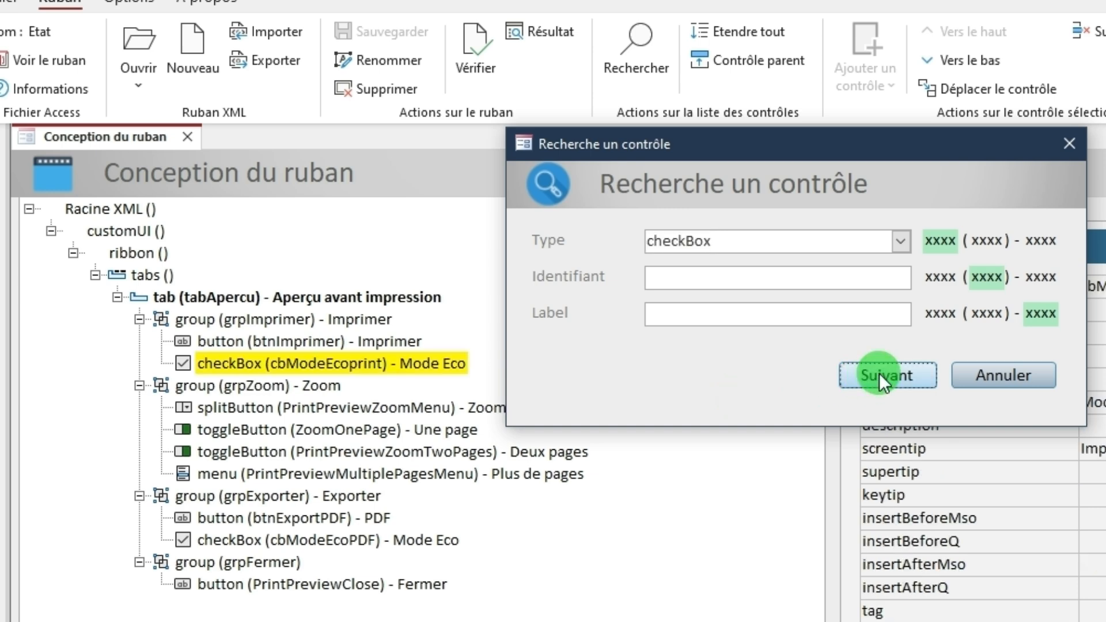
{"action": "left_click", "coordinate": [879, 372]}
Search for the control whose identifier is grpzoom.
{"action": "type", "text": "grp"}
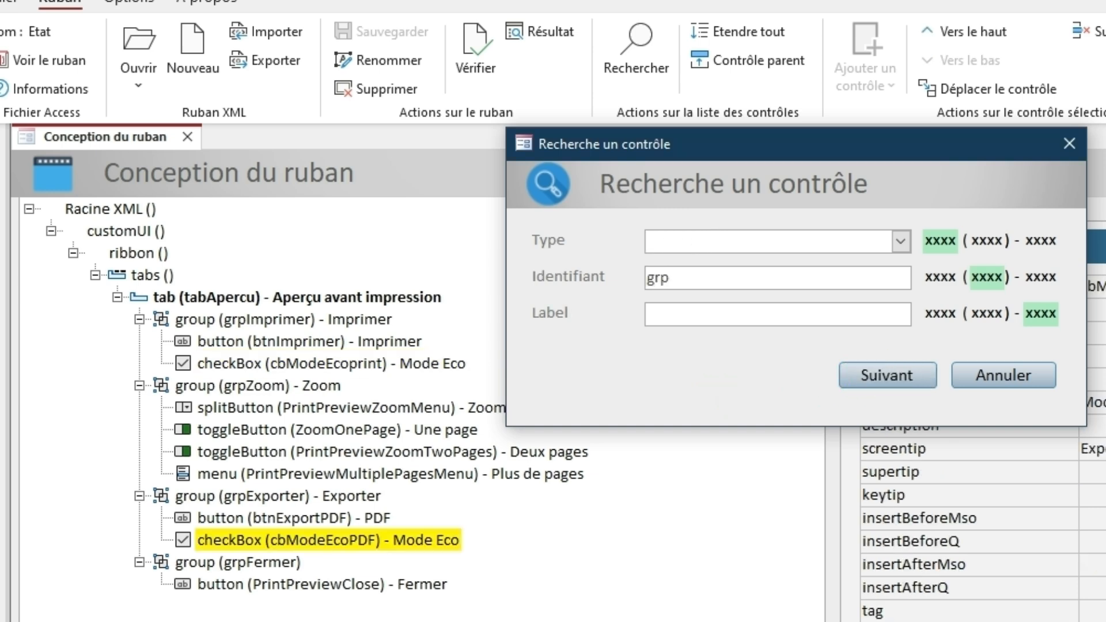
{"action": "type", "text": "zoom"}
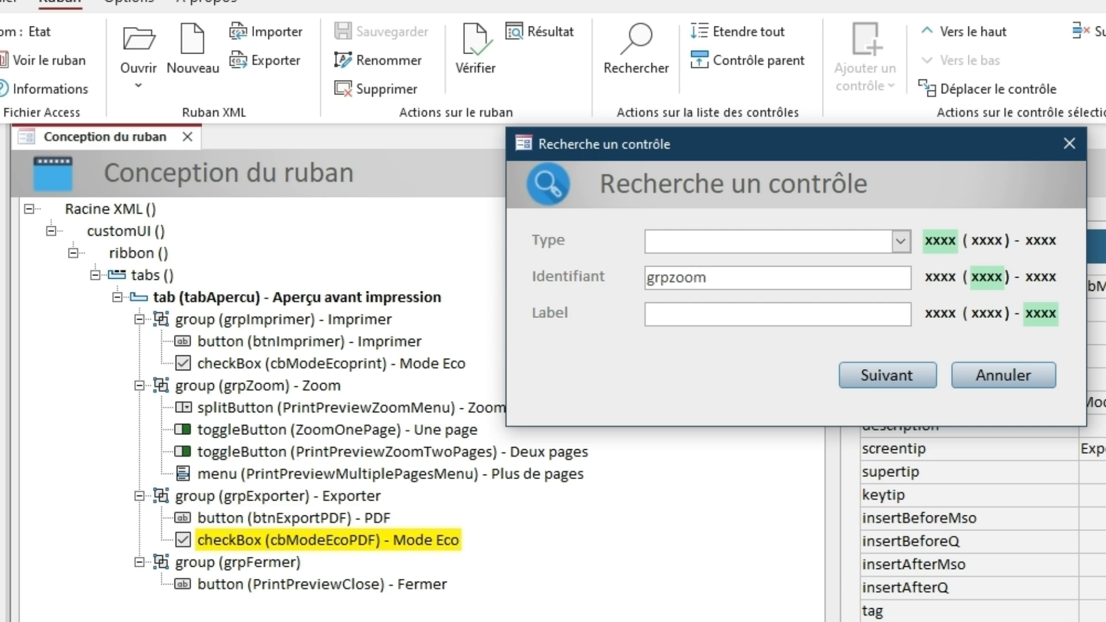
{"action": "left_click", "coordinate": [915, 383]}
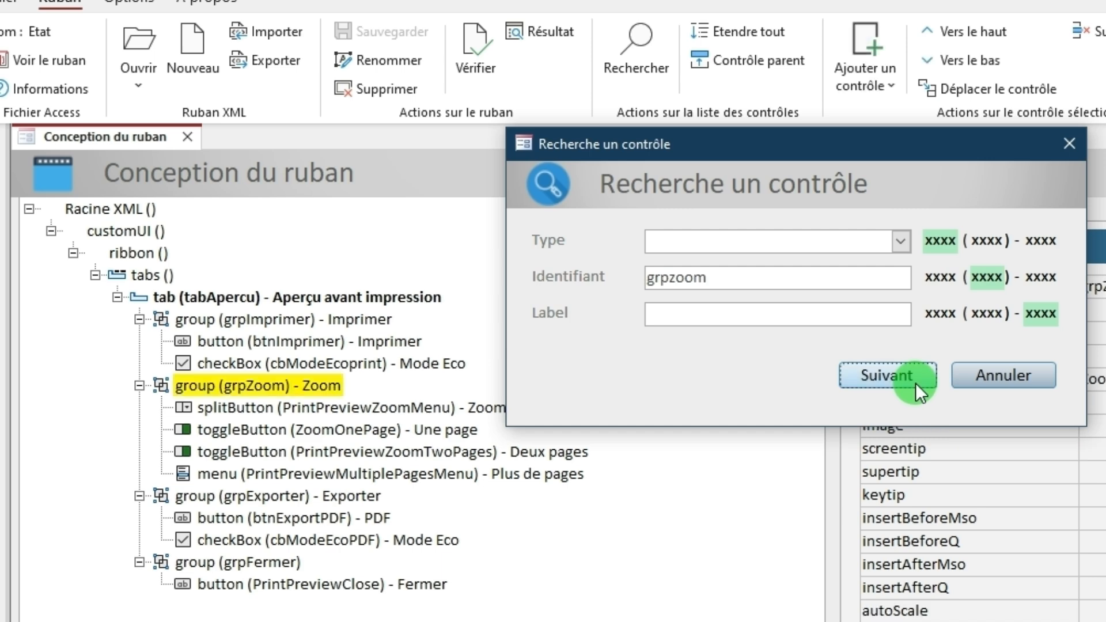
Search for the control labelled pdf, and for controls whose identifier contains zo.
{"action": "type", "text": "pdf"}
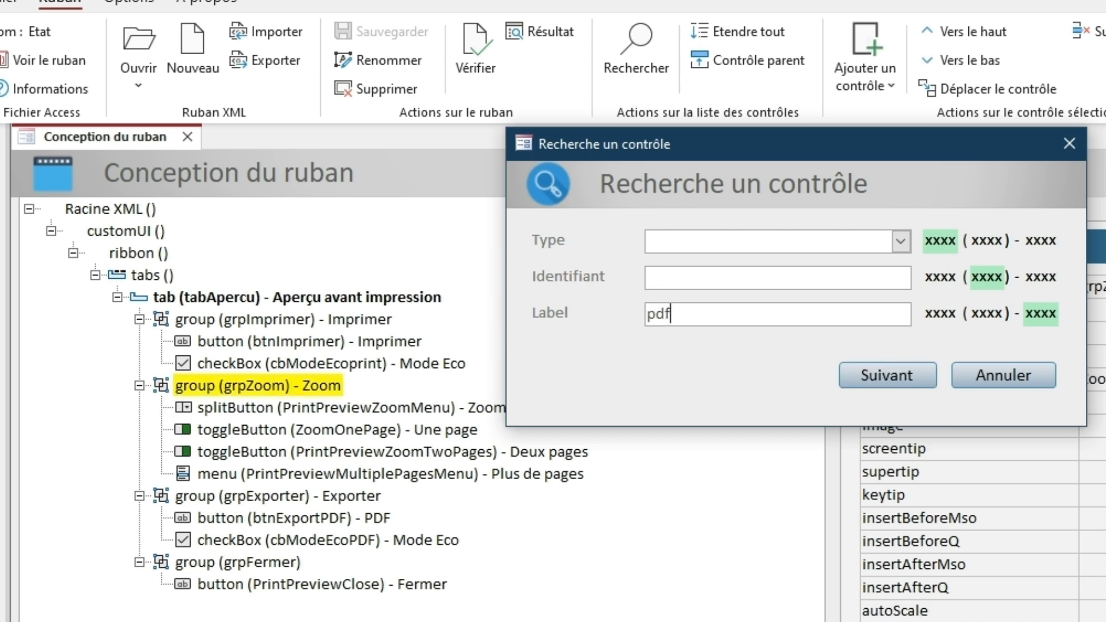
{"action": "left_click", "coordinate": [915, 375]}
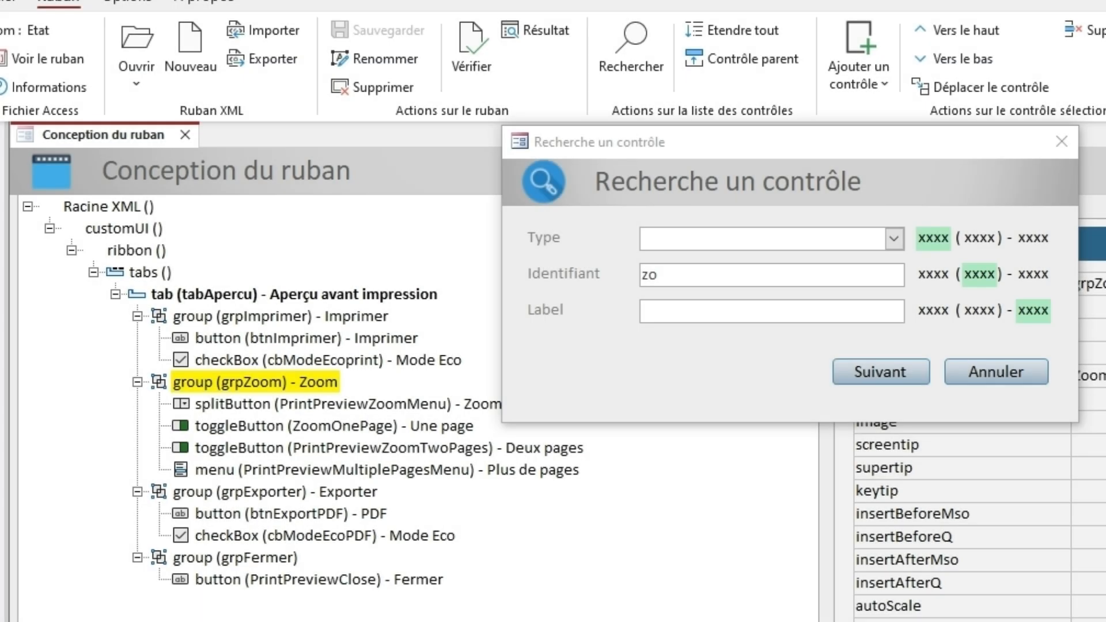
{"action": "left_click", "coordinate": [905, 369]}
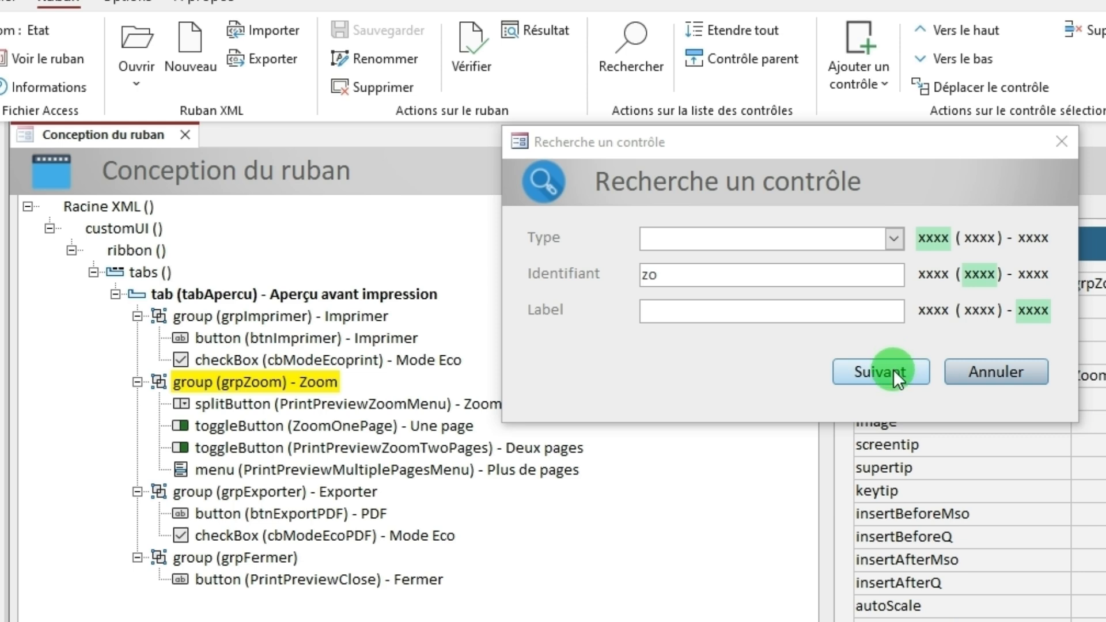
Go through the next controls whose identifier contains zo in the Etat ribbon.
{"action": "left_click", "coordinate": [893, 369]}
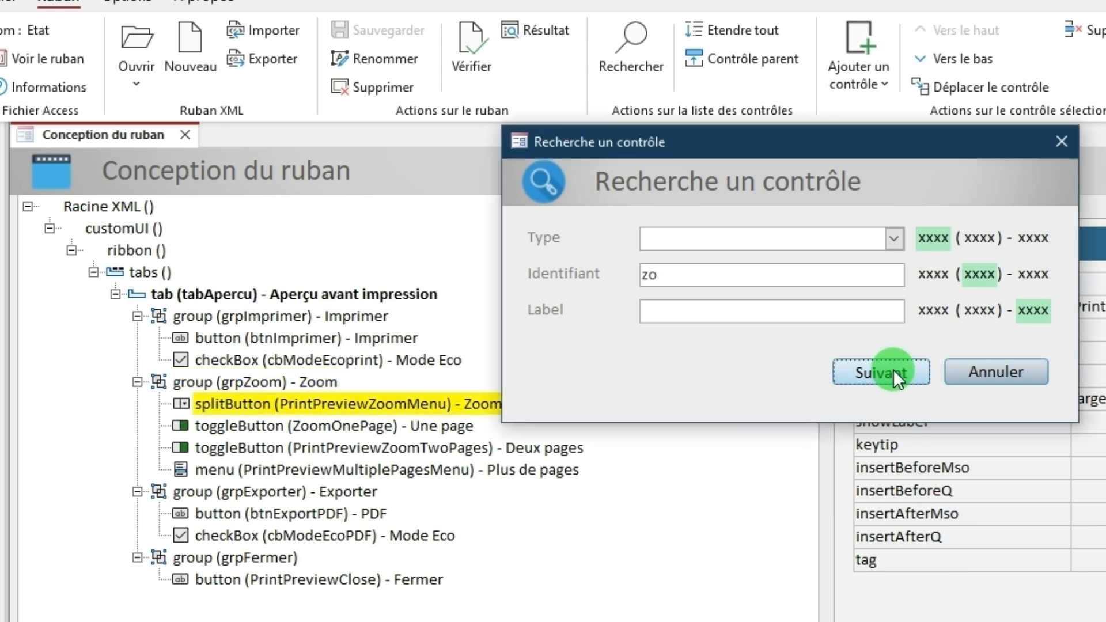
{"action": "left_click", "coordinate": [893, 372]}
{"action": "left_click", "coordinate": [893, 372]}
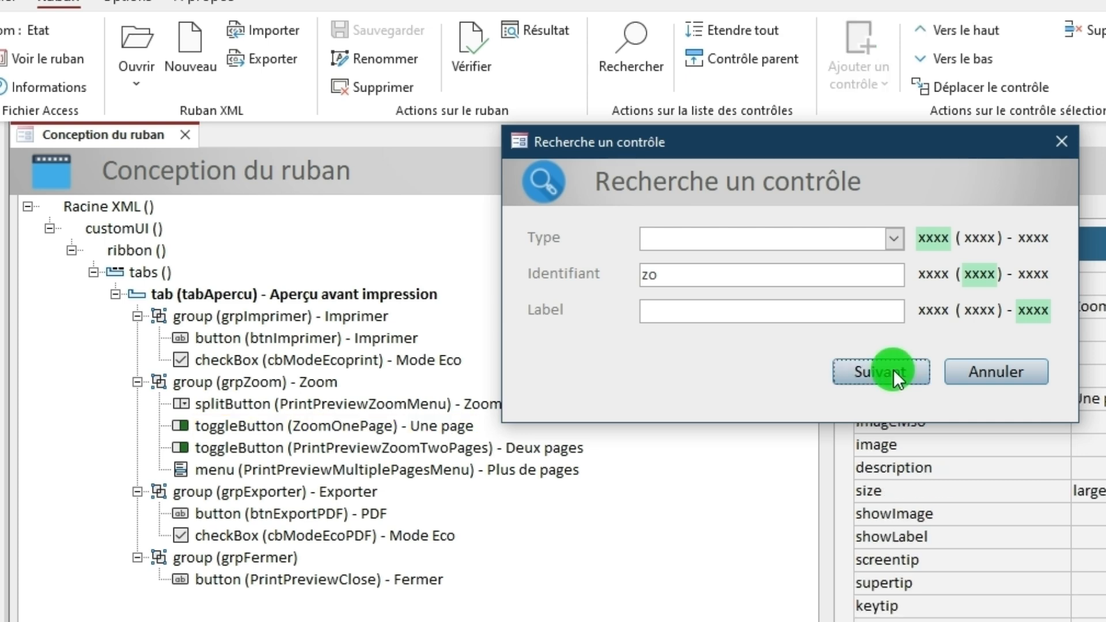
{"action": "left_click", "coordinate": [892, 370]}
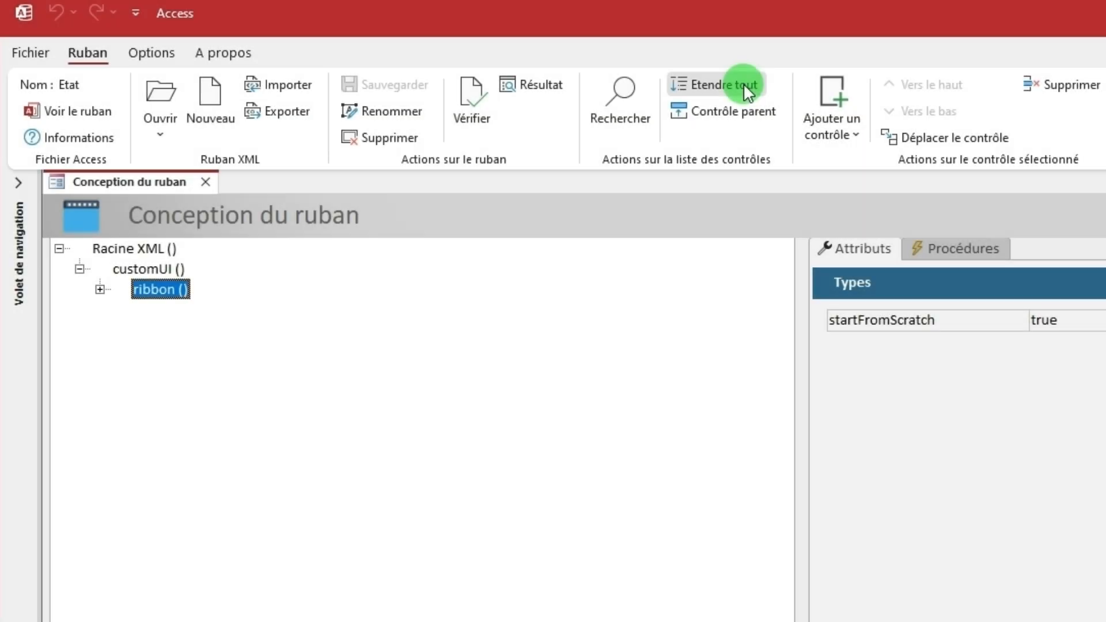
Expand the whole control list and go to the parents of the cbModeEcoprint check box and the PrintPreviewZoomTwoPages toggle button.
{"action": "left_click", "coordinate": [743, 82]}
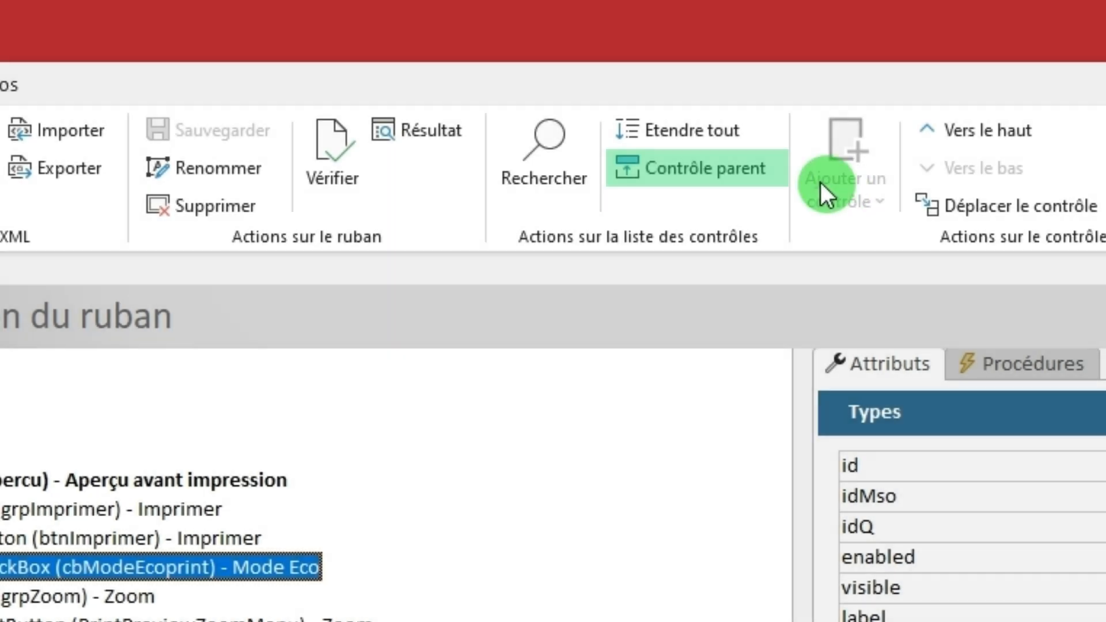
{"action": "left_click", "coordinate": [769, 111]}
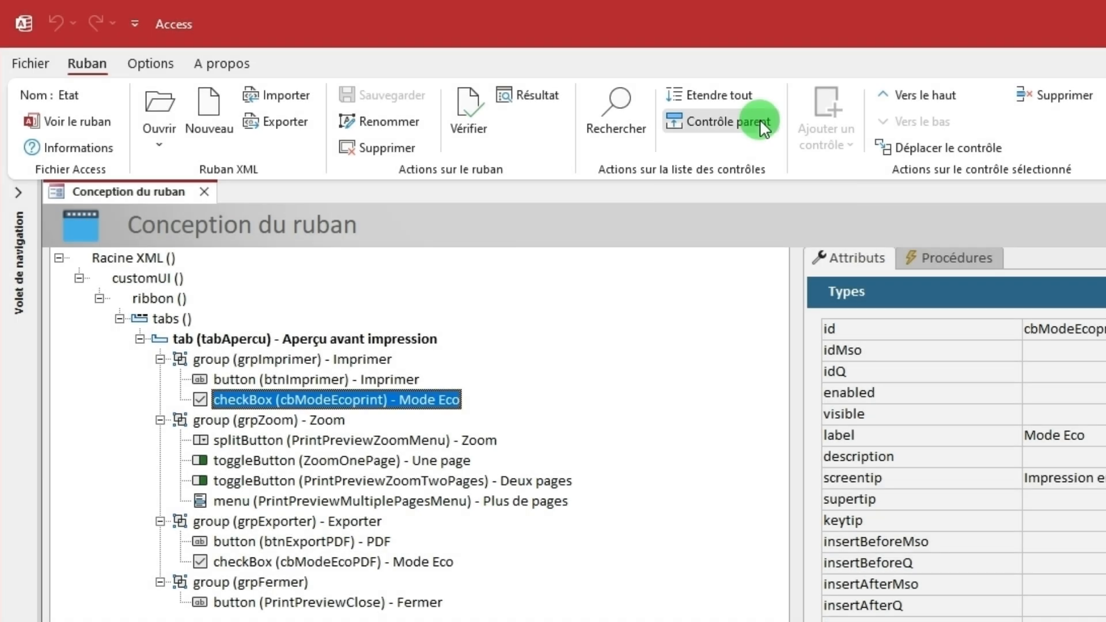
{"action": "left_click", "coordinate": [759, 119]}
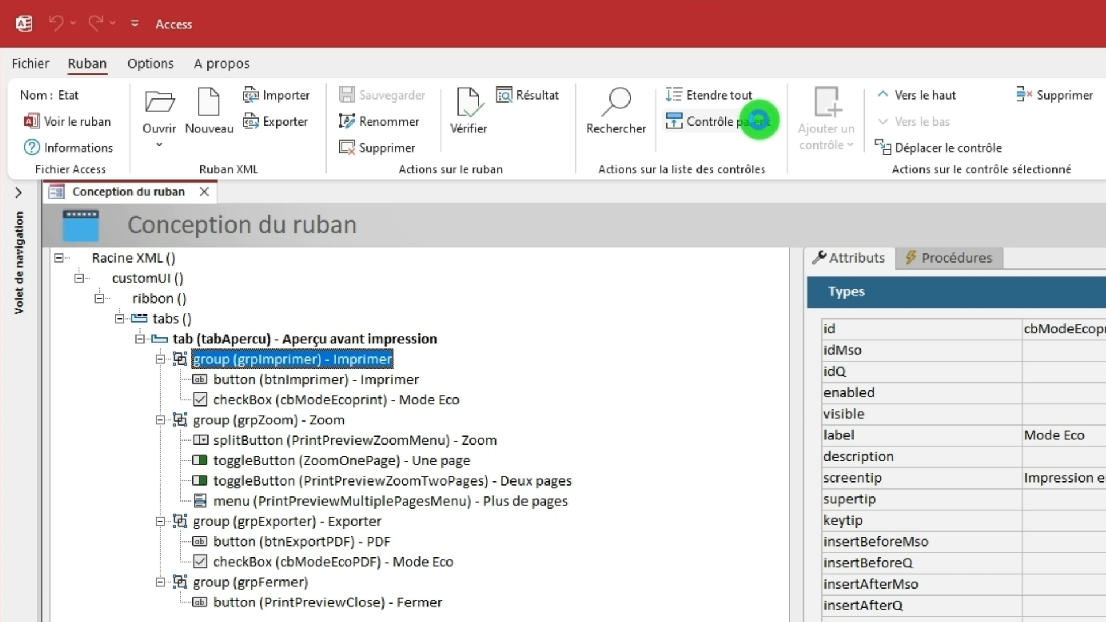
{"action": "left_click", "coordinate": [475, 483]}
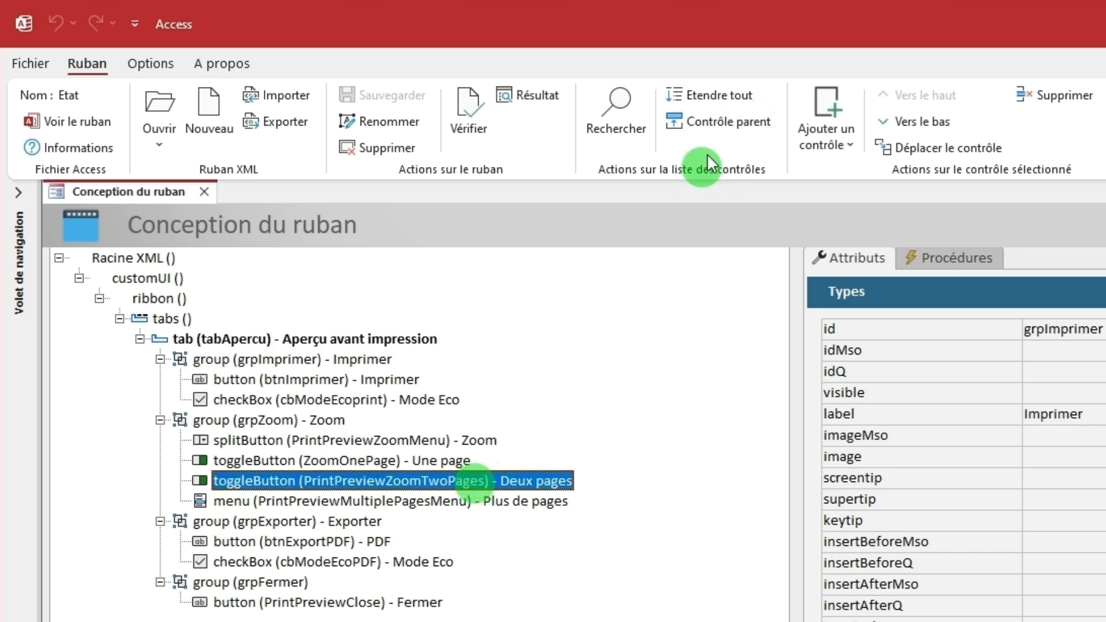
{"action": "left_click", "coordinate": [715, 122]}
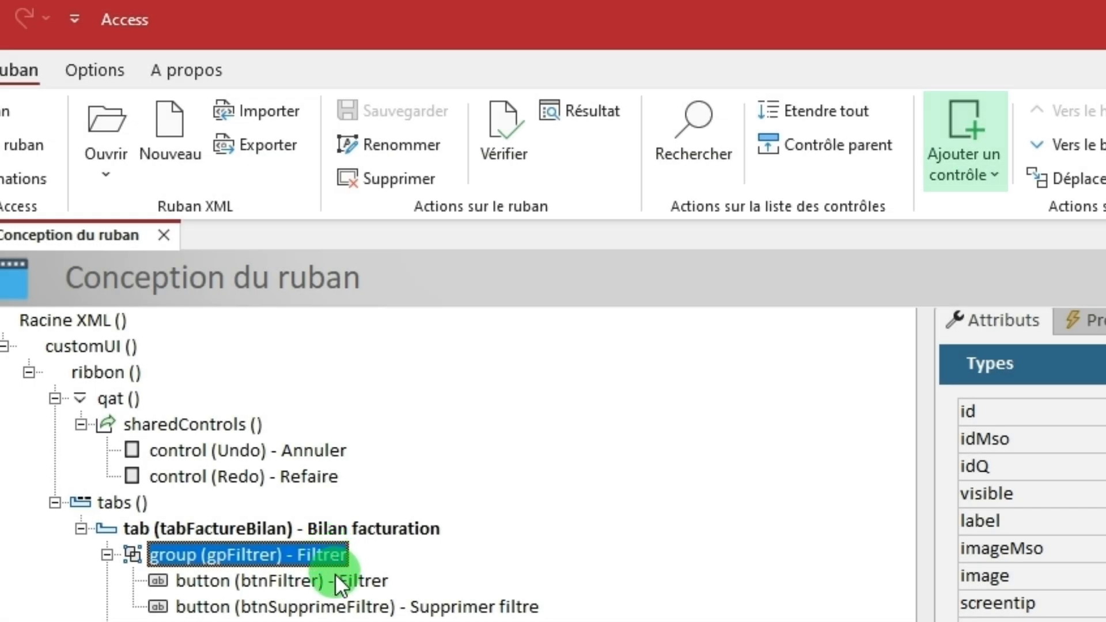
Add a checkBox control to the gpFiltrer group of the Bilan ribbon.
{"action": "left_click", "coordinate": [334, 578]}
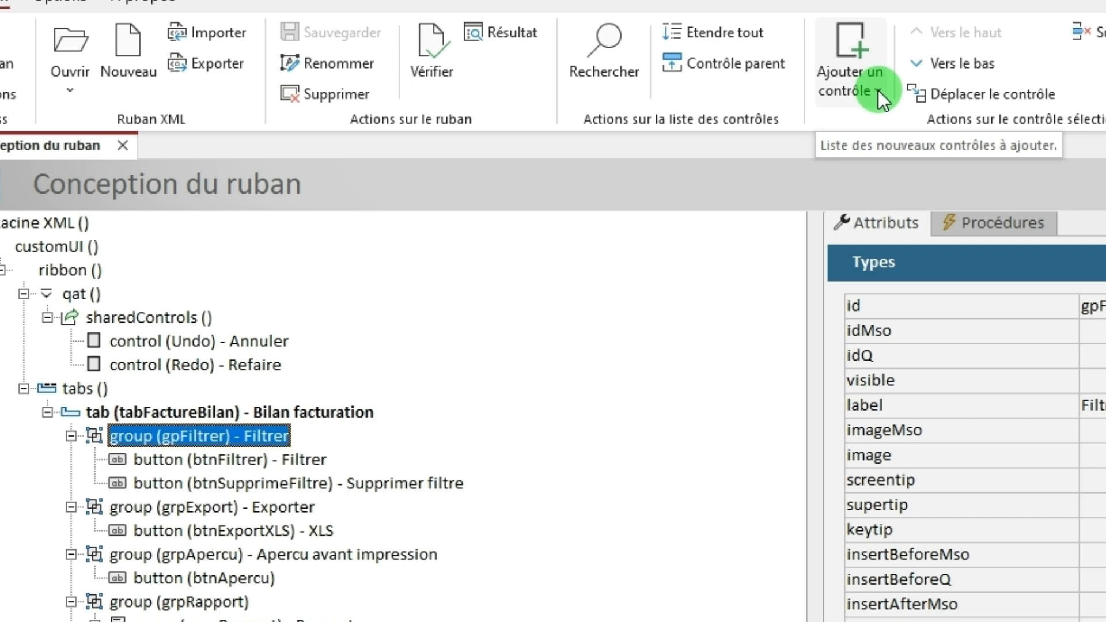
{"action": "left_click", "coordinate": [878, 90]}
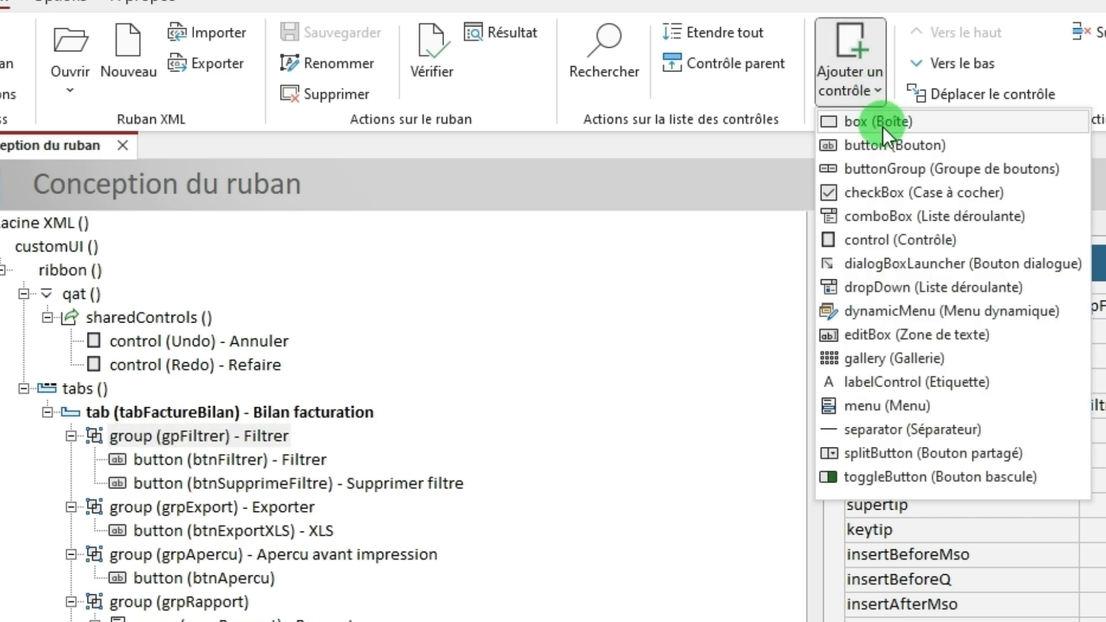
{"action": "left_click", "coordinate": [900, 192]}
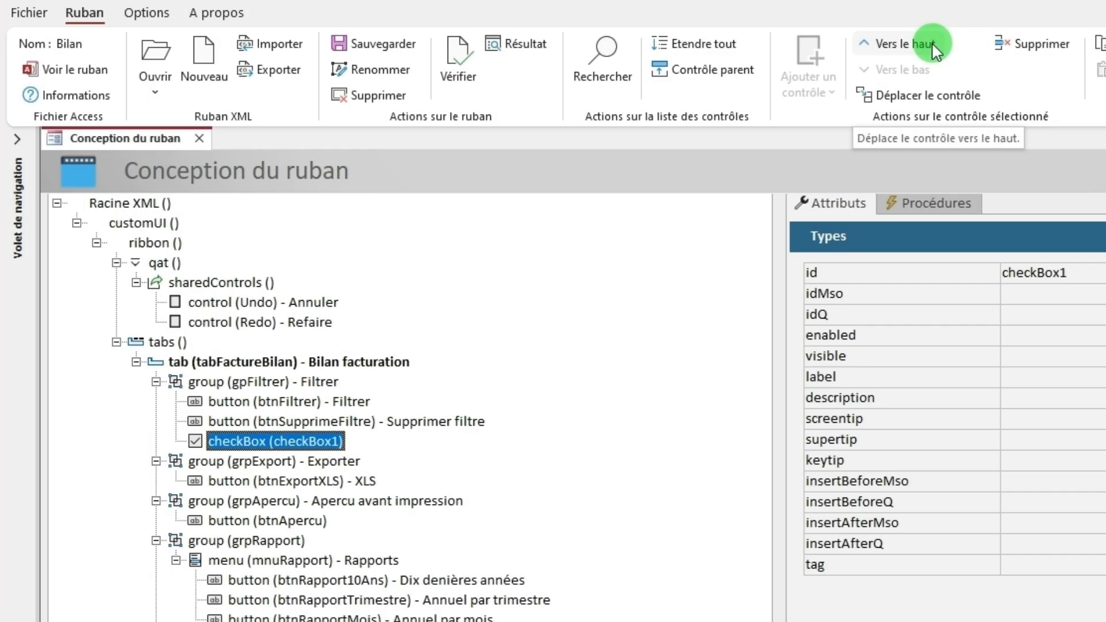
Move the new check box up to the first position in the gpFiltrer group and back down to the last.
{"action": "left_click", "coordinate": [934, 48]}
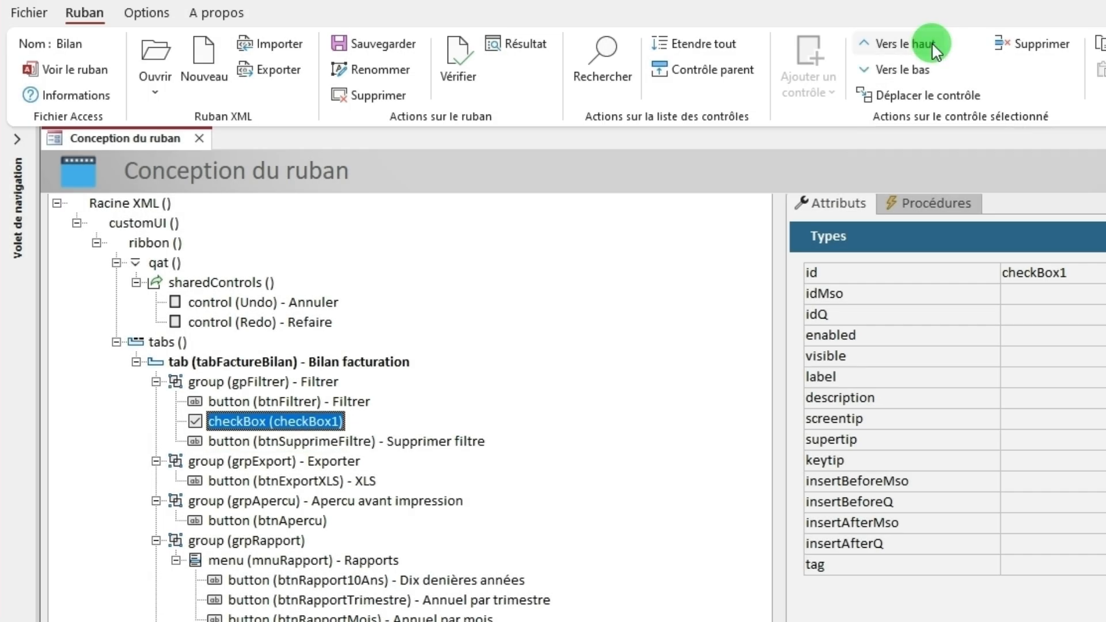
{"action": "left_click", "coordinate": [932, 48]}
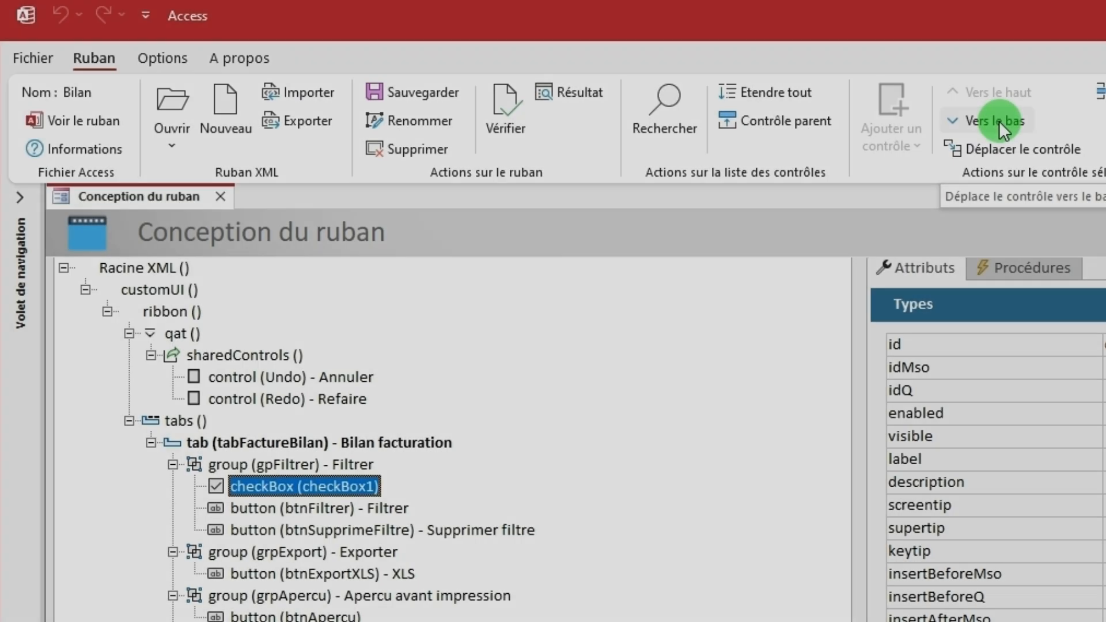
{"action": "left_click", "coordinate": [817, 194]}
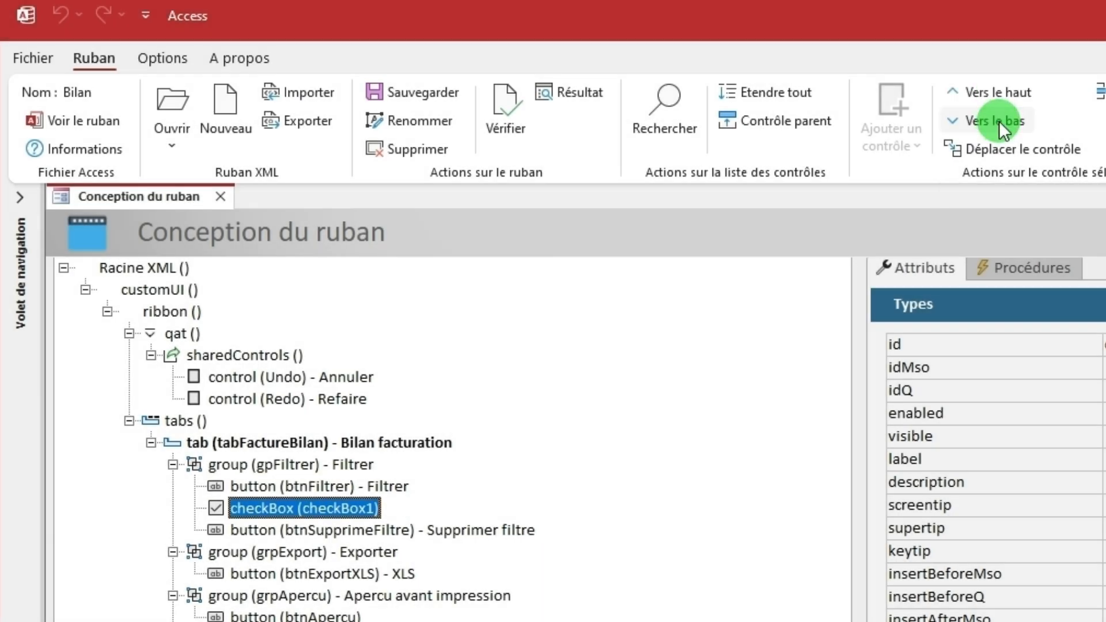
{"action": "left_click", "coordinate": [998, 121]}
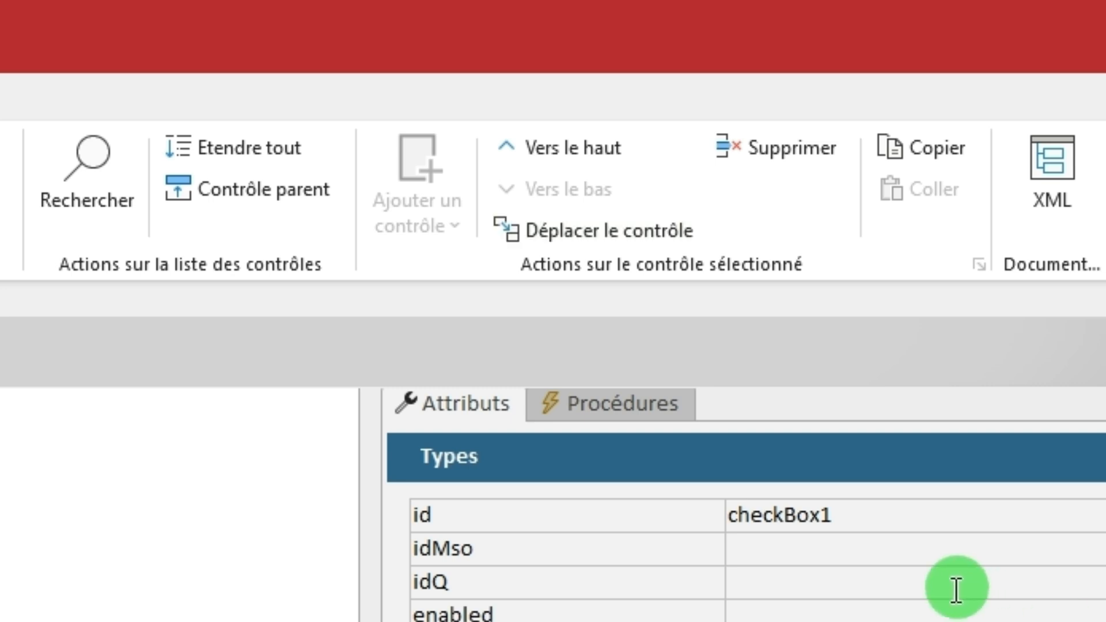
Move the new check box to the grpExport group and delete it from the ribbon.
{"action": "left_click", "coordinate": [691, 230]}
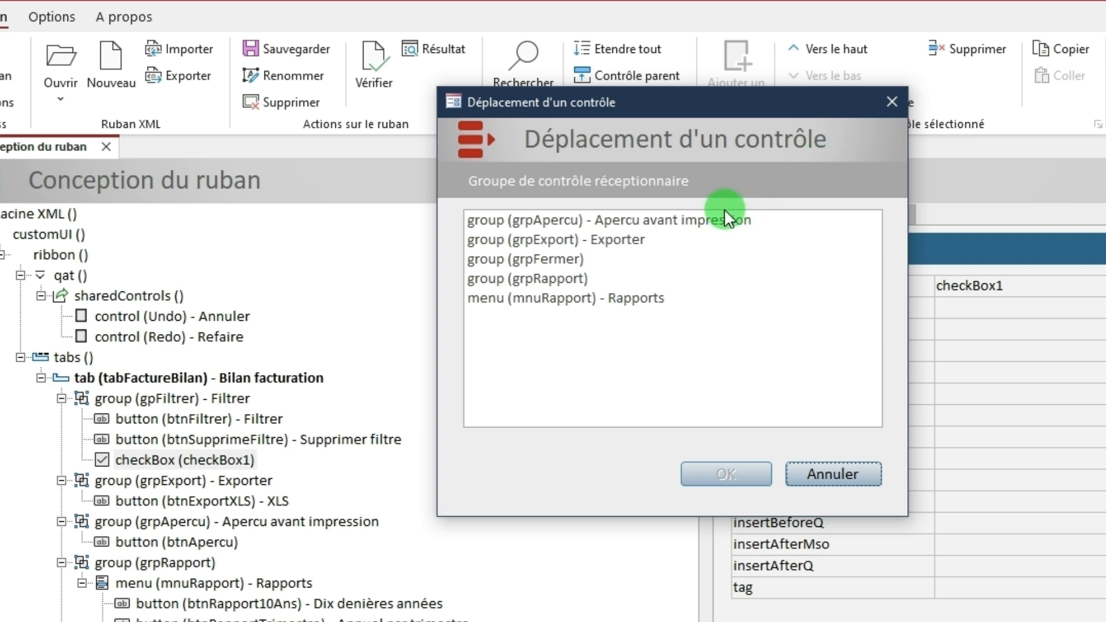
{"action": "left_click", "coordinate": [636, 238]}
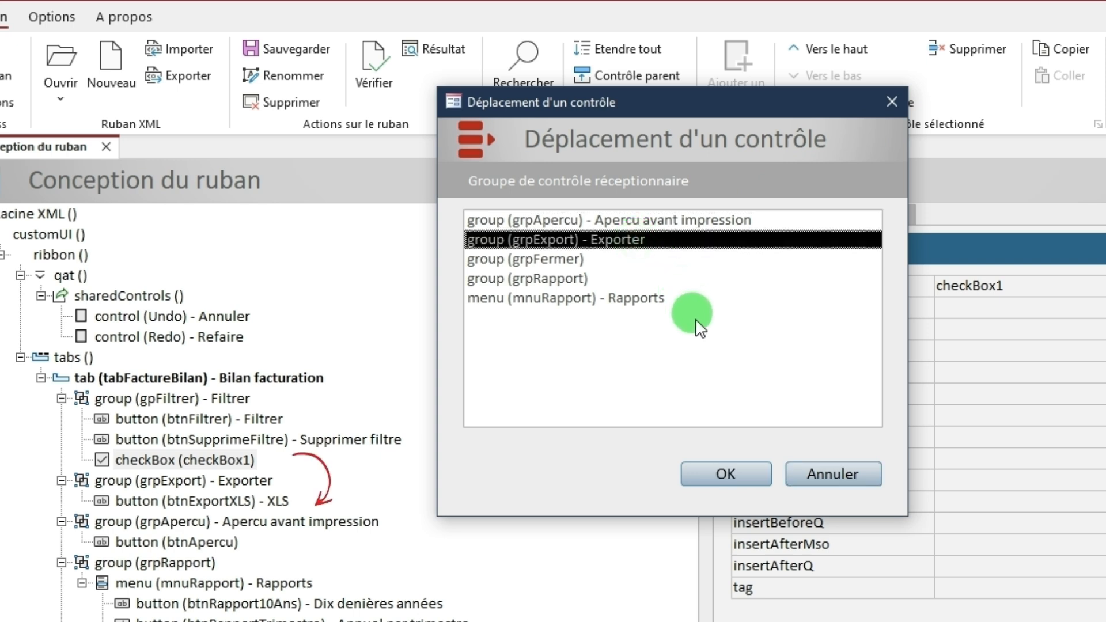
{"action": "left_click", "coordinate": [721, 472]}
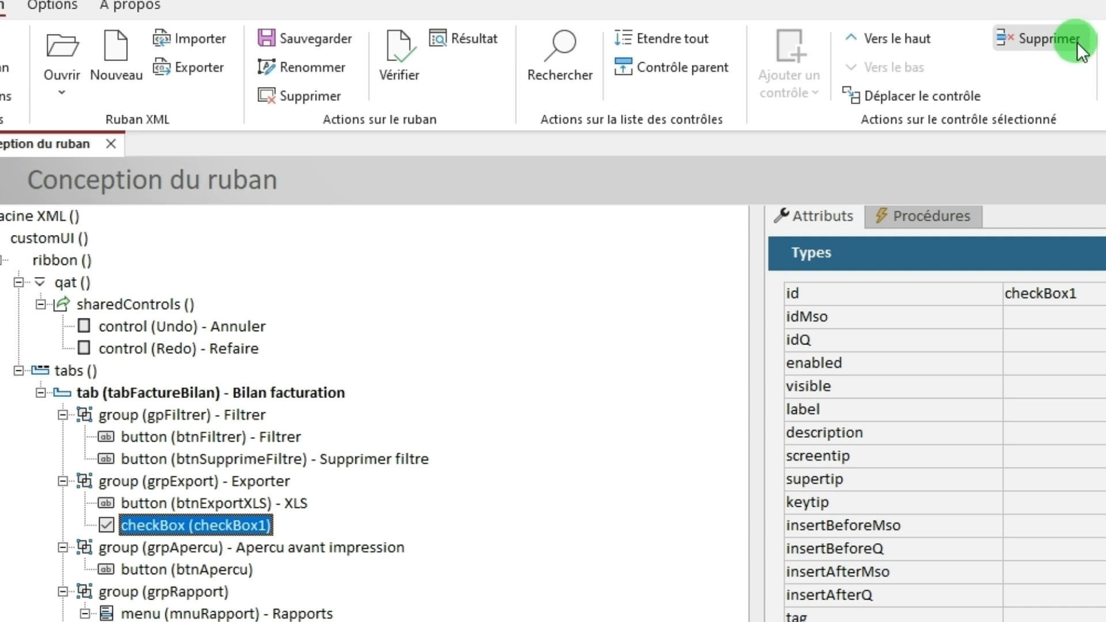
{"action": "left_click", "coordinate": [1080, 50]}
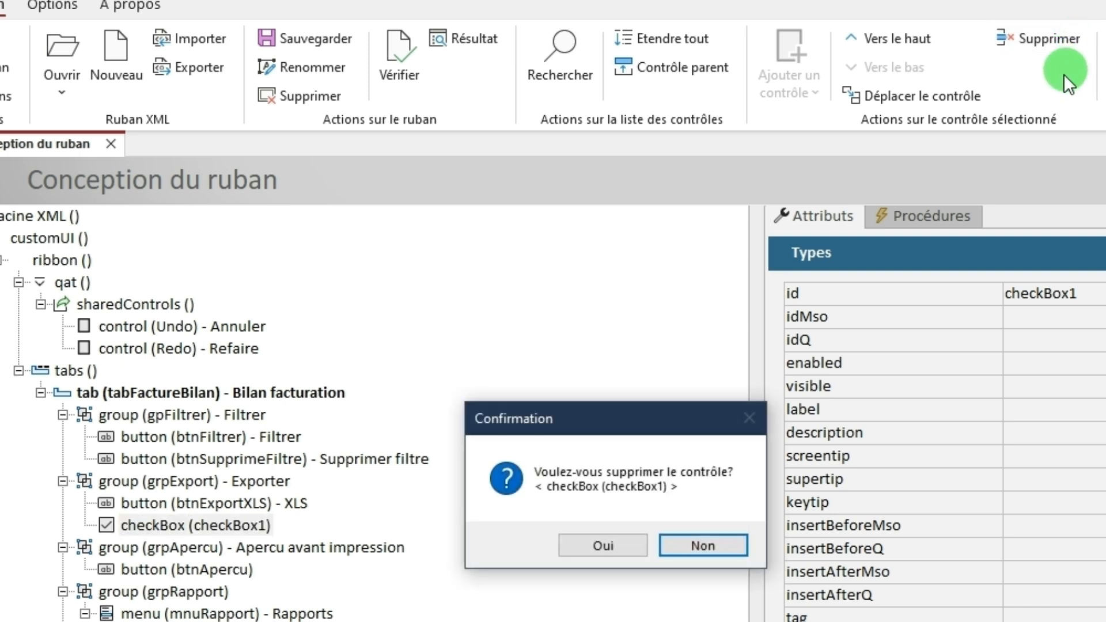
{"action": "left_click", "coordinate": [631, 549]}
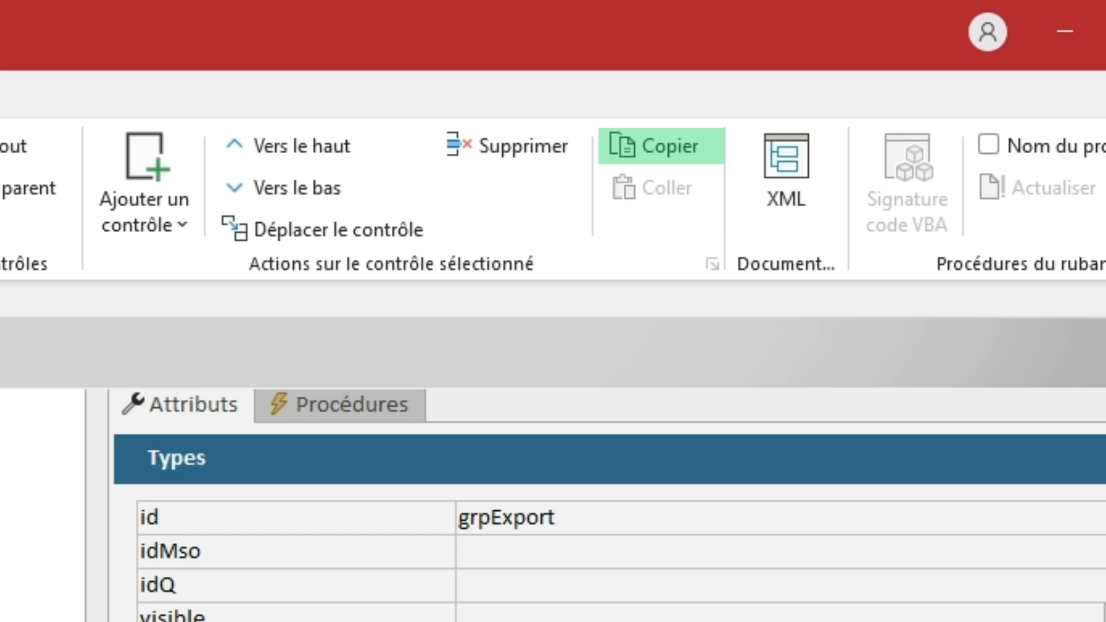
Display the gpFiltrer group held in the ribbon clipboard and clear the clipboard.
{"action": "left_click", "coordinate": [19, 490]}
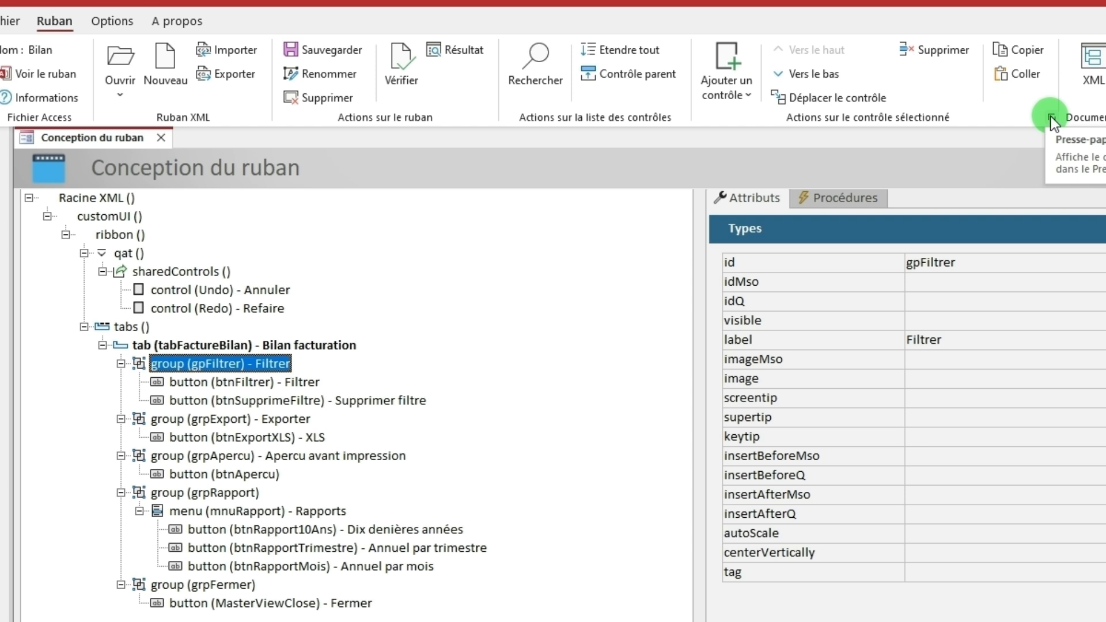
{"action": "left_click", "coordinate": [1050, 117]}
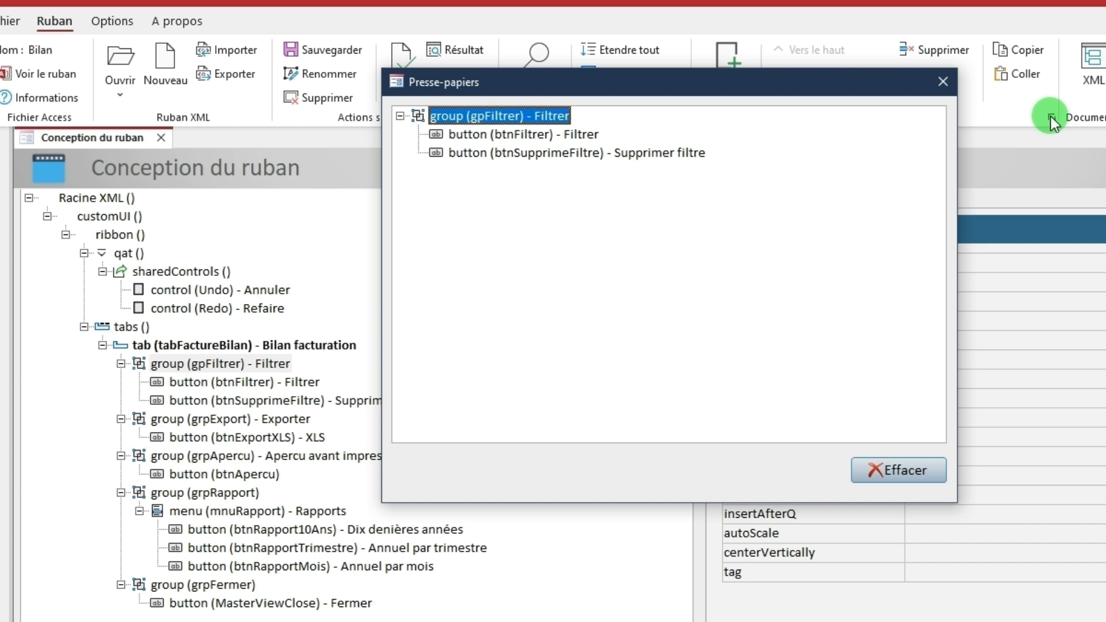
{"action": "left_click", "coordinate": [928, 478]}
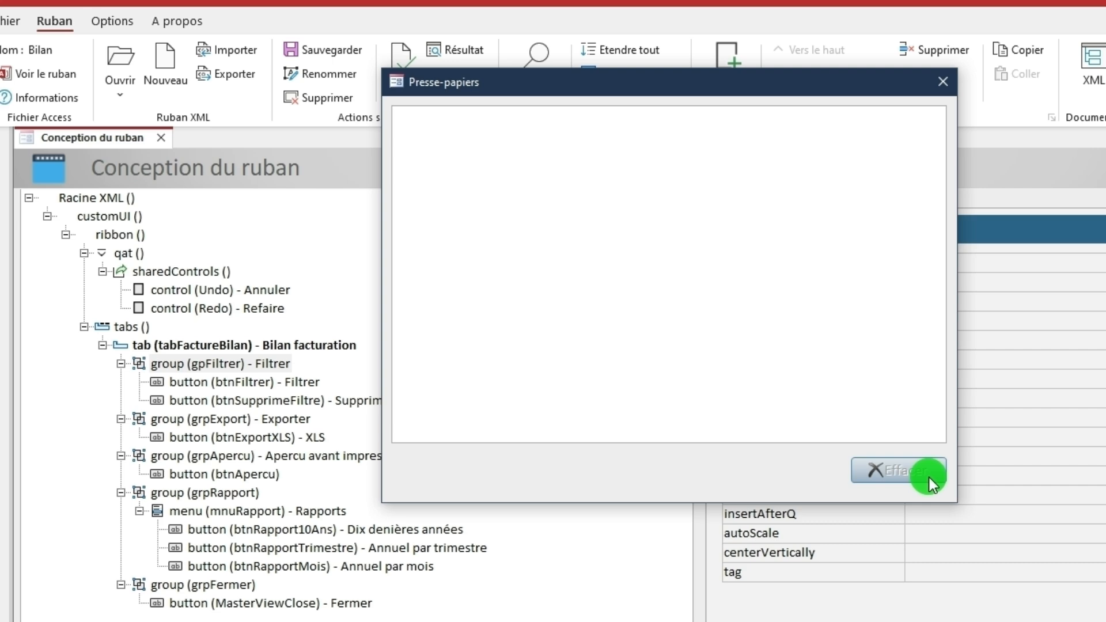
{"action": "left_click", "coordinate": [945, 86]}
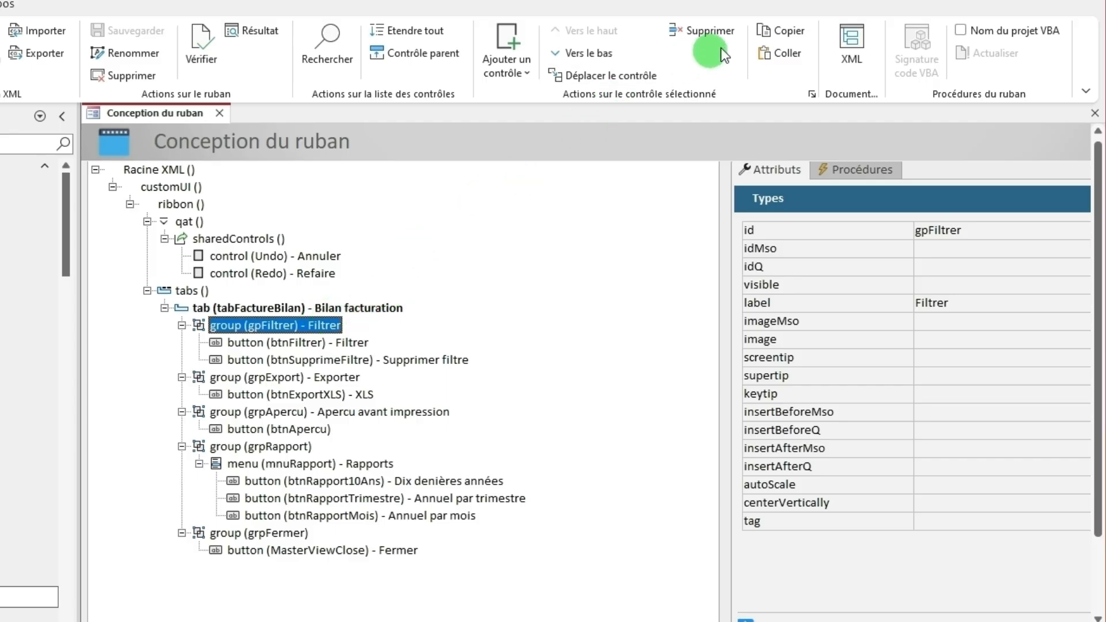
Copy the gpFiltrer group and paste it into the tabFactureBilan tab.
{"action": "left_click", "coordinate": [789, 32]}
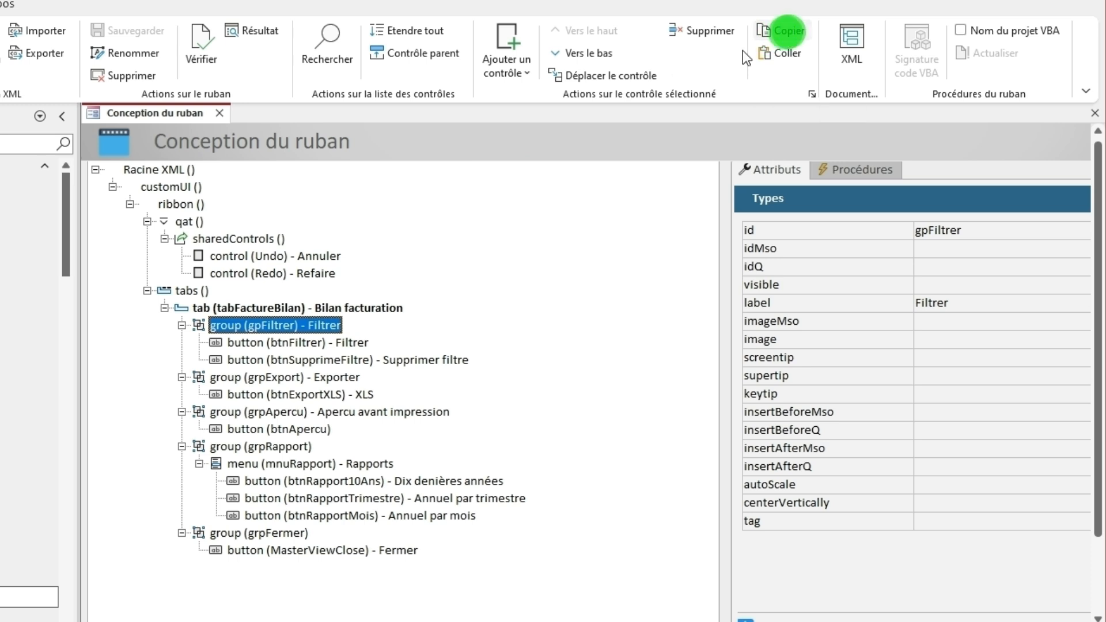
{"action": "left_click", "coordinate": [346, 307]}
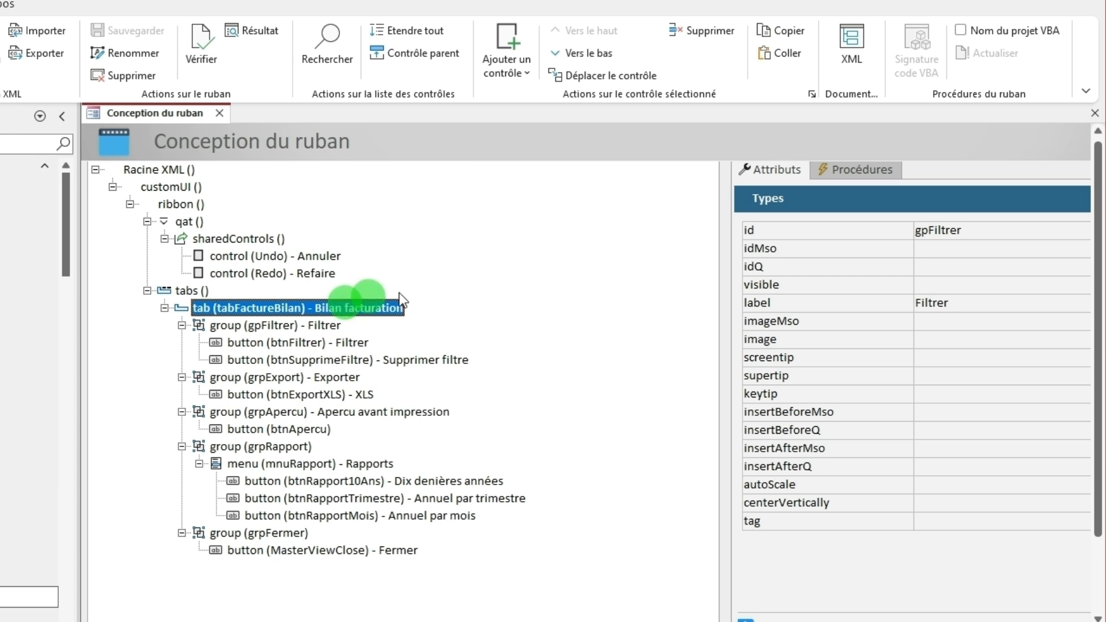
{"action": "left_click", "coordinate": [788, 53]}
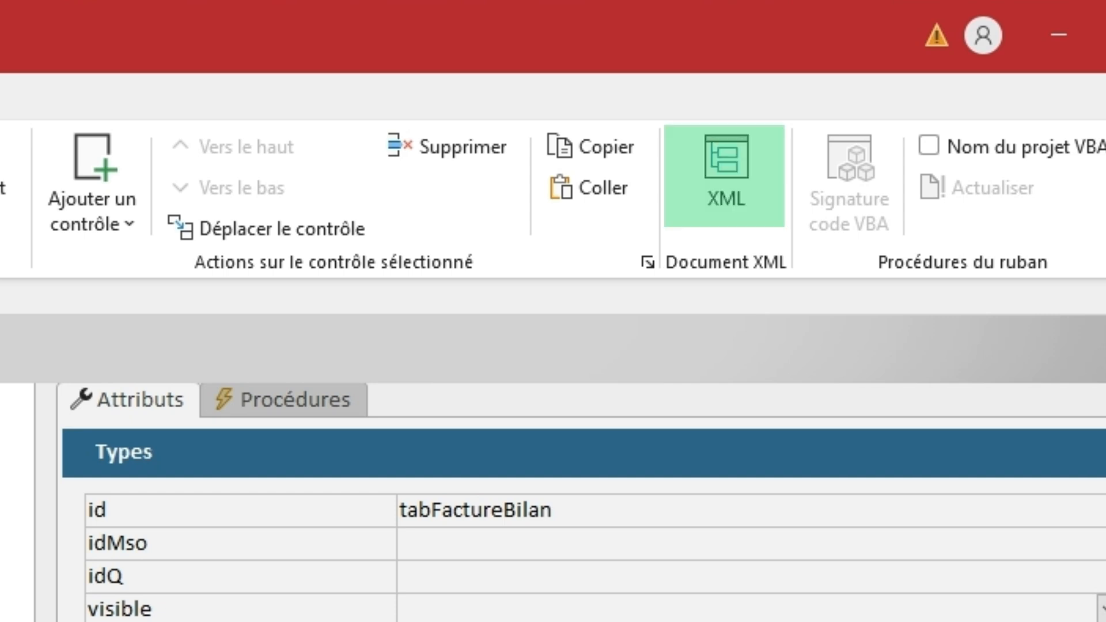
Display the Bilan ribbon's XML document, copy its opening lines, and copy the entire document.
{"action": "left_click", "coordinate": [728, 189]}
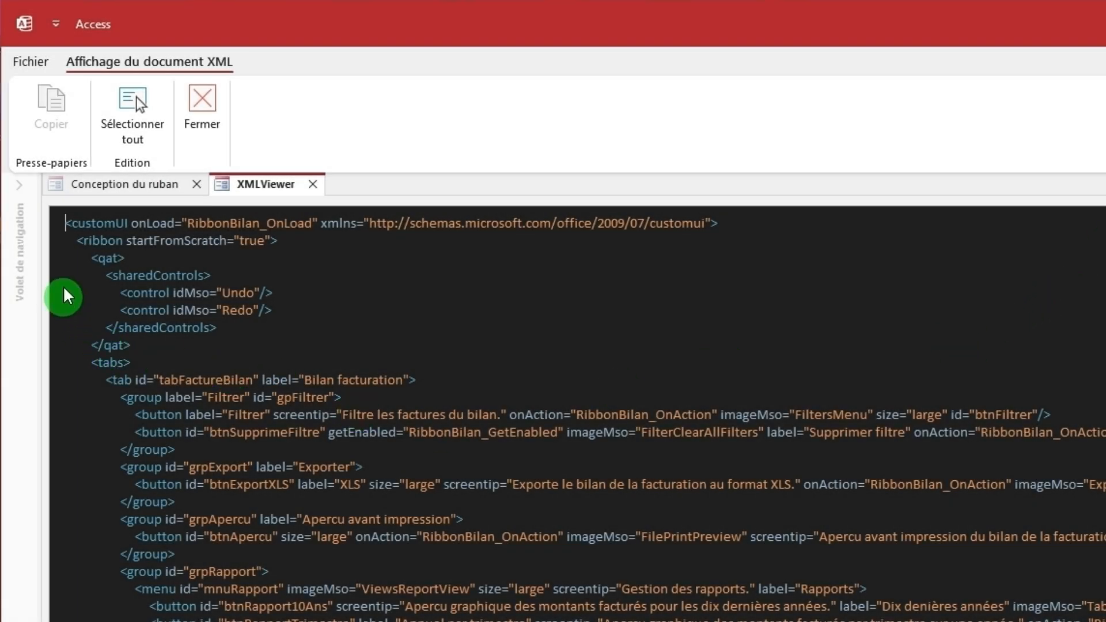
{"action": "left_click_drag", "start_coordinate": [69, 223], "coordinate": [147, 380]}
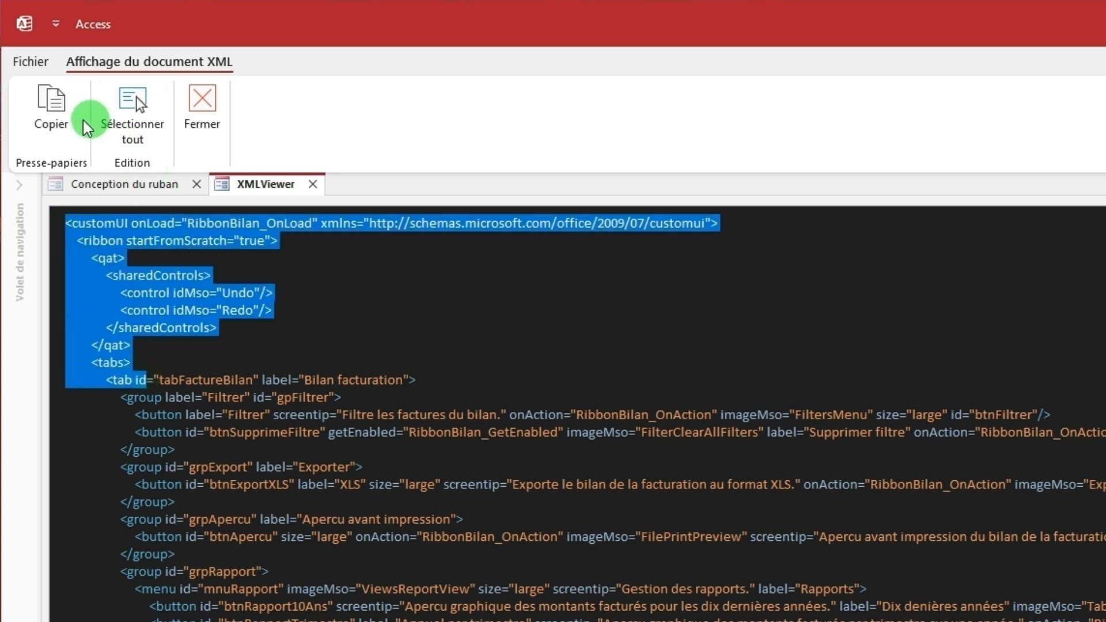
{"action": "left_click", "coordinate": [62, 126]}
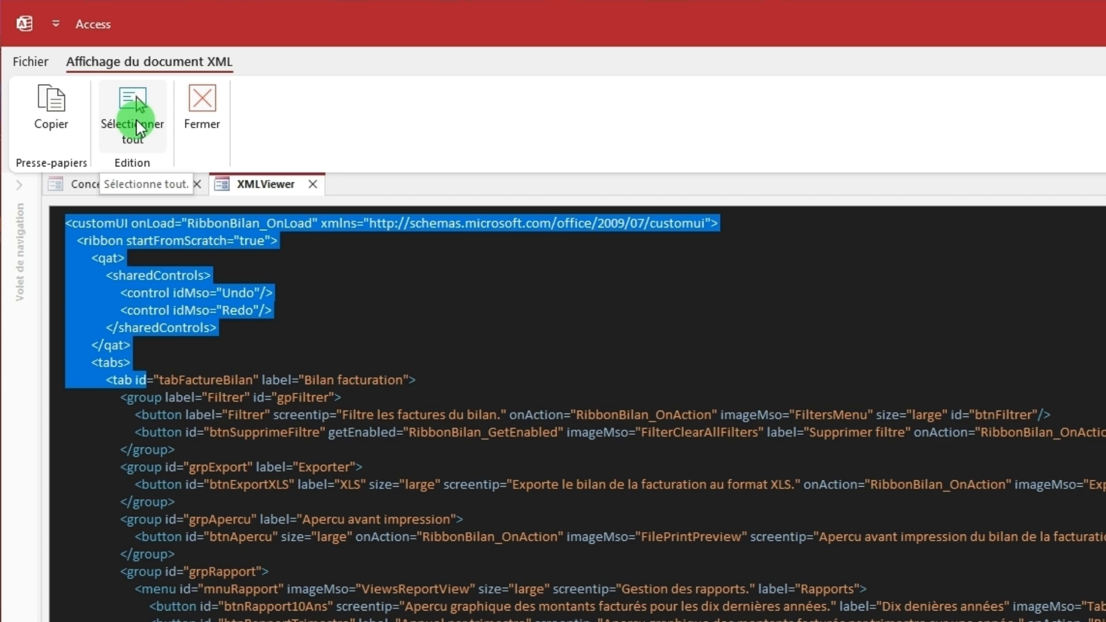
{"action": "left_click", "coordinate": [138, 124]}
{"action": "left_click", "coordinate": [50, 122]}
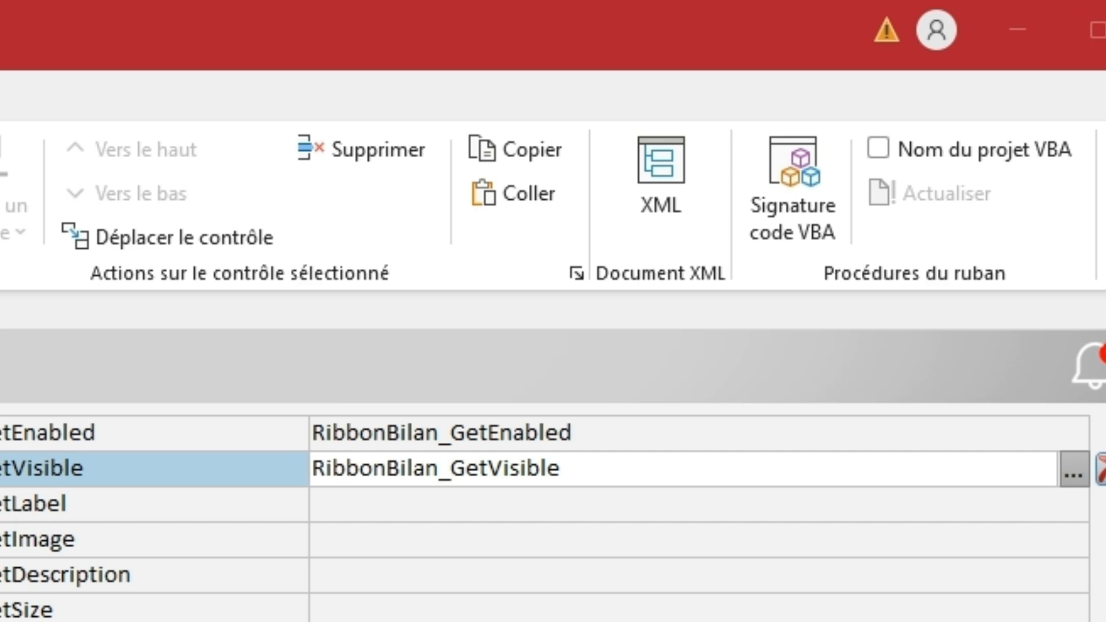
Open the RibbonBilan_GetEnabled code and create the RibbonBilan_GetVisible procedure with a Select Case structure in a new module named NewModule.
{"action": "left_click", "coordinate": [604, 437]}
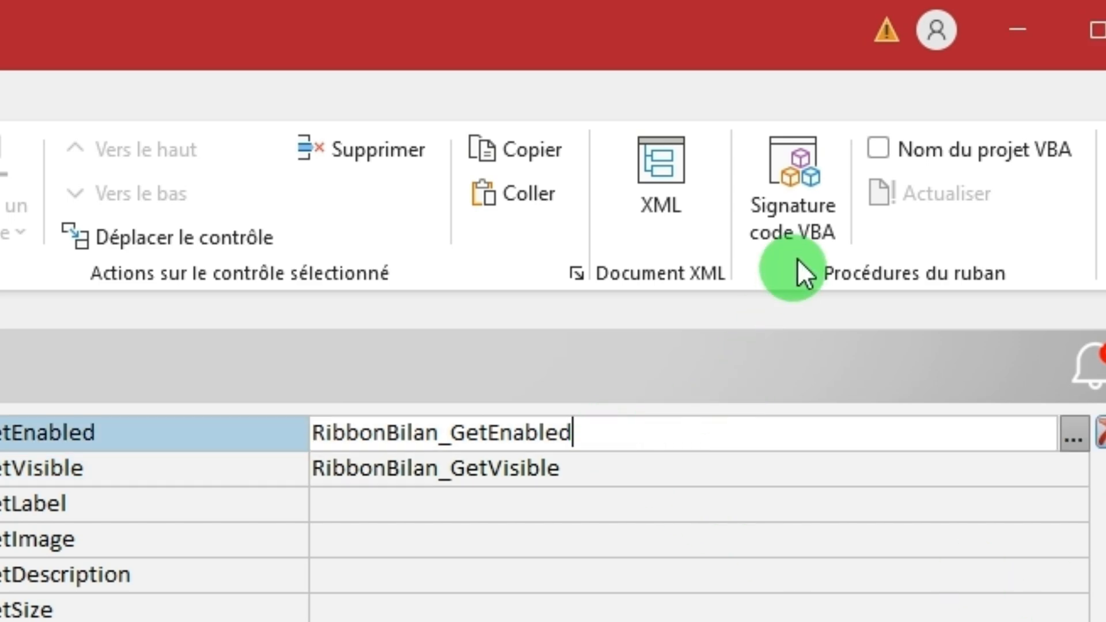
{"action": "left_click", "coordinate": [807, 222]}
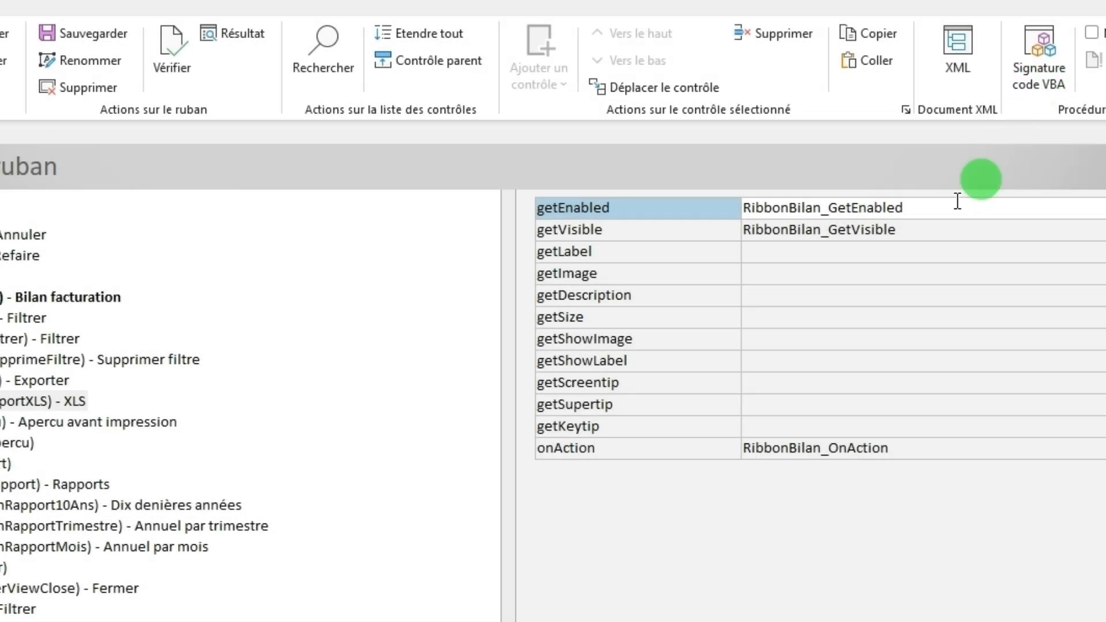
{"action": "left_click", "coordinate": [913, 224]}
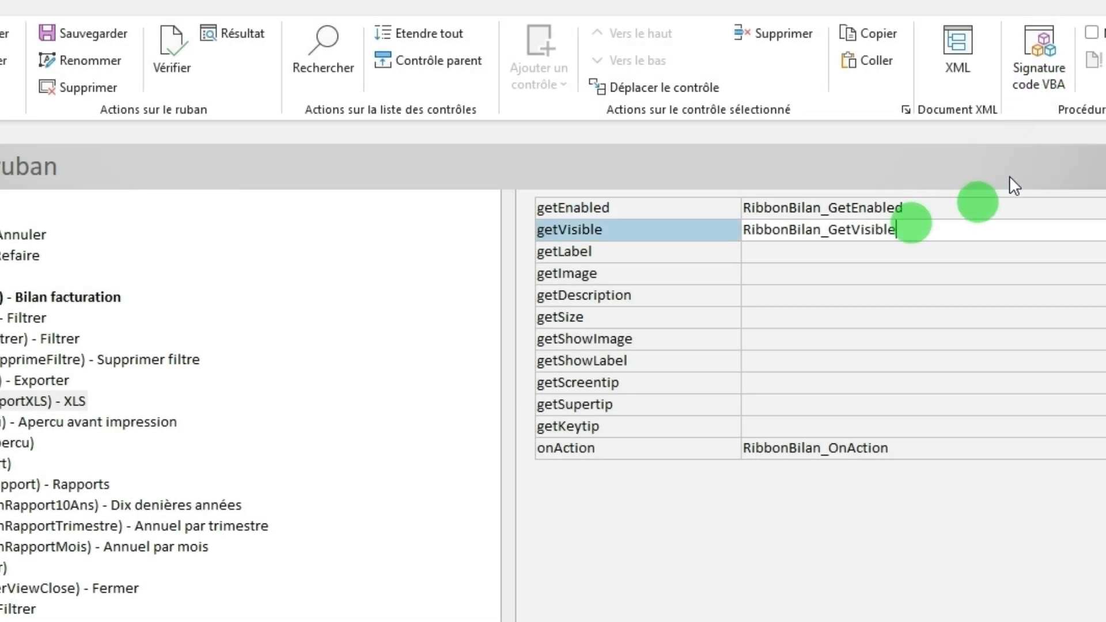
{"action": "left_click", "coordinate": [1045, 81]}
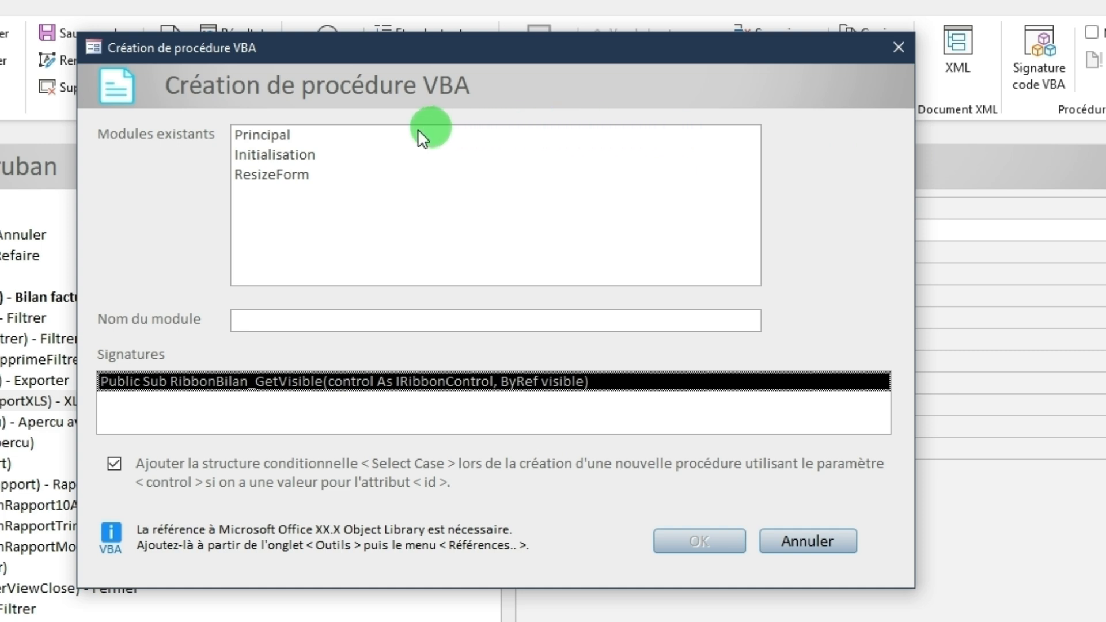
{"action": "left_click", "coordinate": [309, 135]}
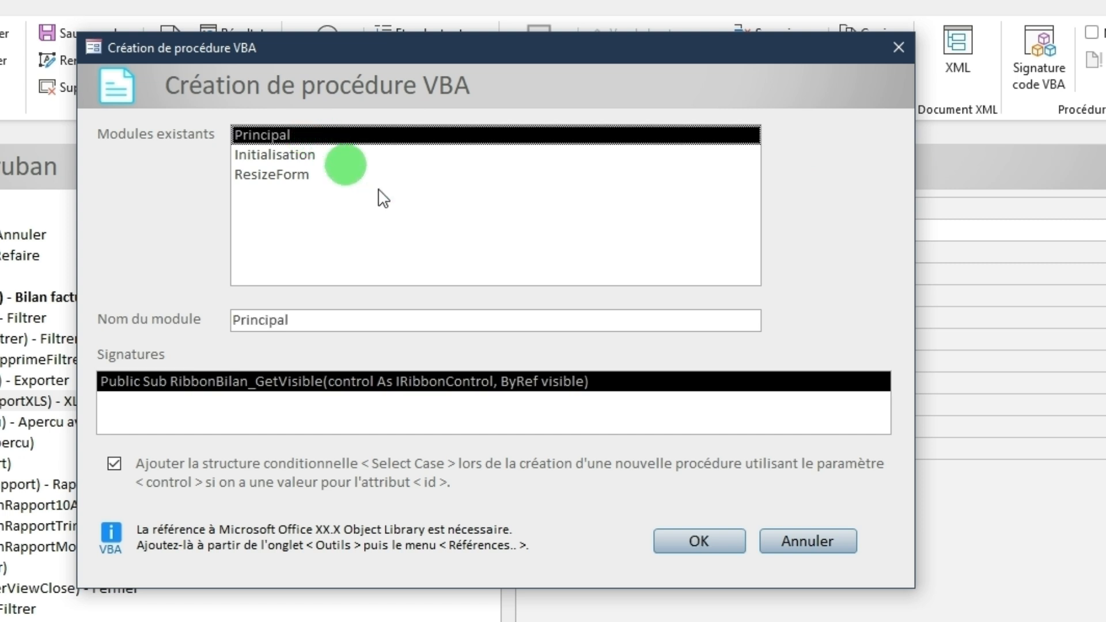
{"action": "left_click", "coordinate": [325, 314]}
{"action": "type", "text": "Ne"}
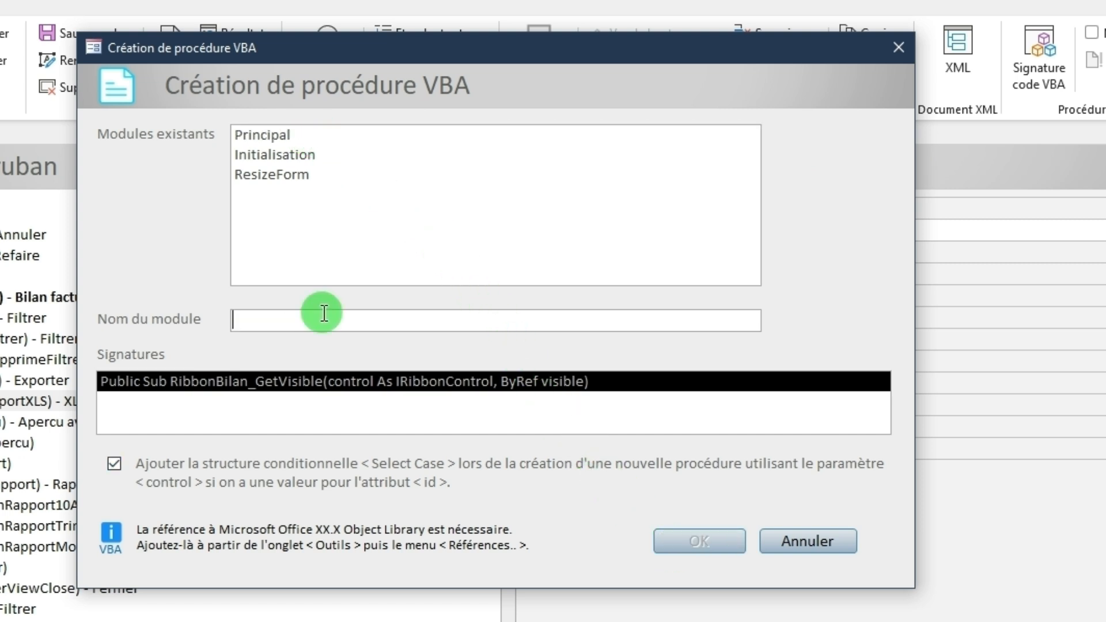
{"action": "type", "text": "wModule"}
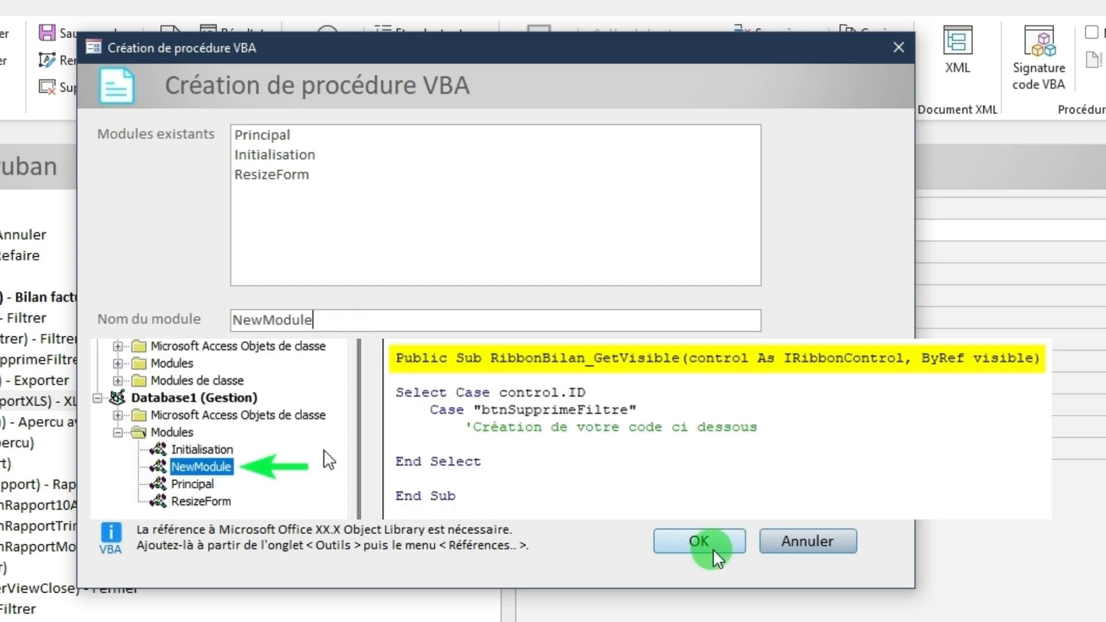
{"action": "left_click", "coordinate": [698, 541]}
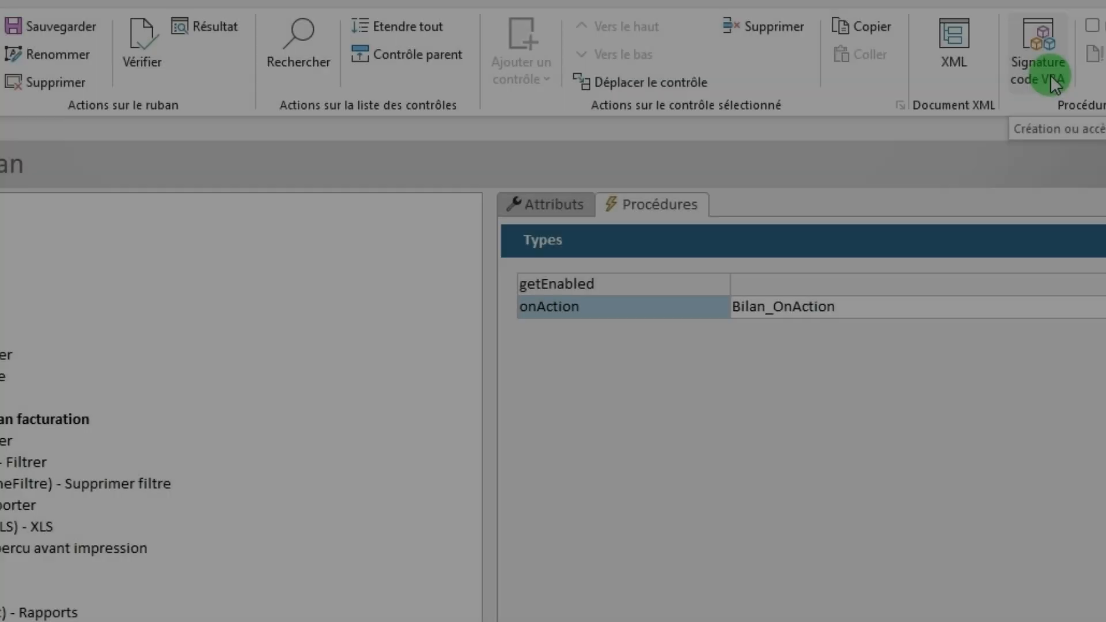
Generate the VBA procedure for Bilan_OnAction using the signature with the control and cancelDefault parameters.
{"action": "left_click", "coordinate": [1038, 72]}
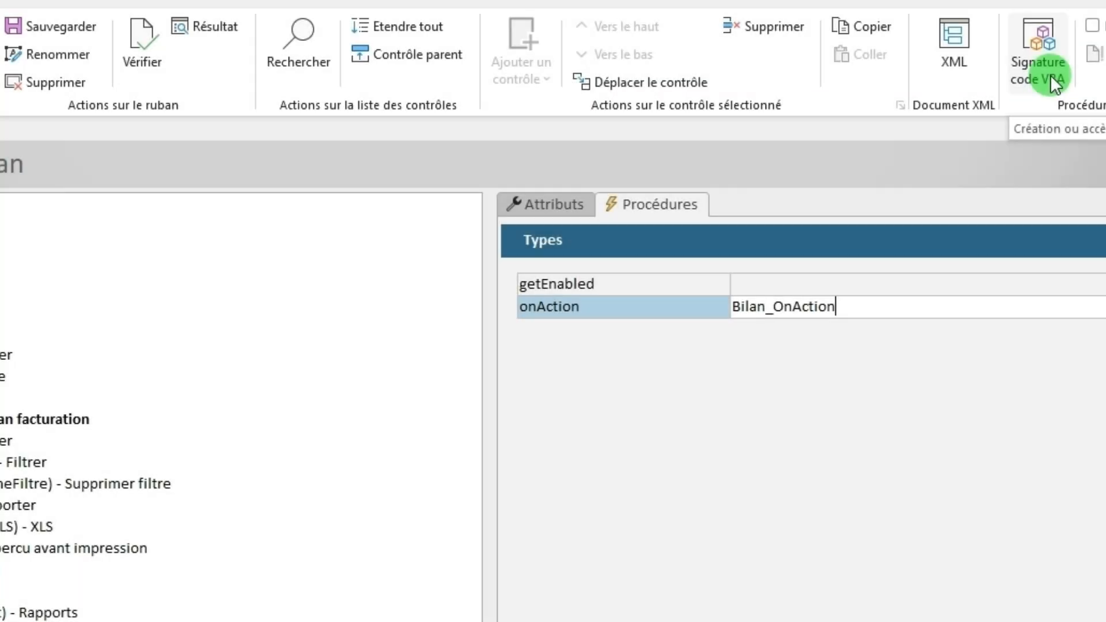
{"action": "left_click", "coordinate": [1049, 74]}
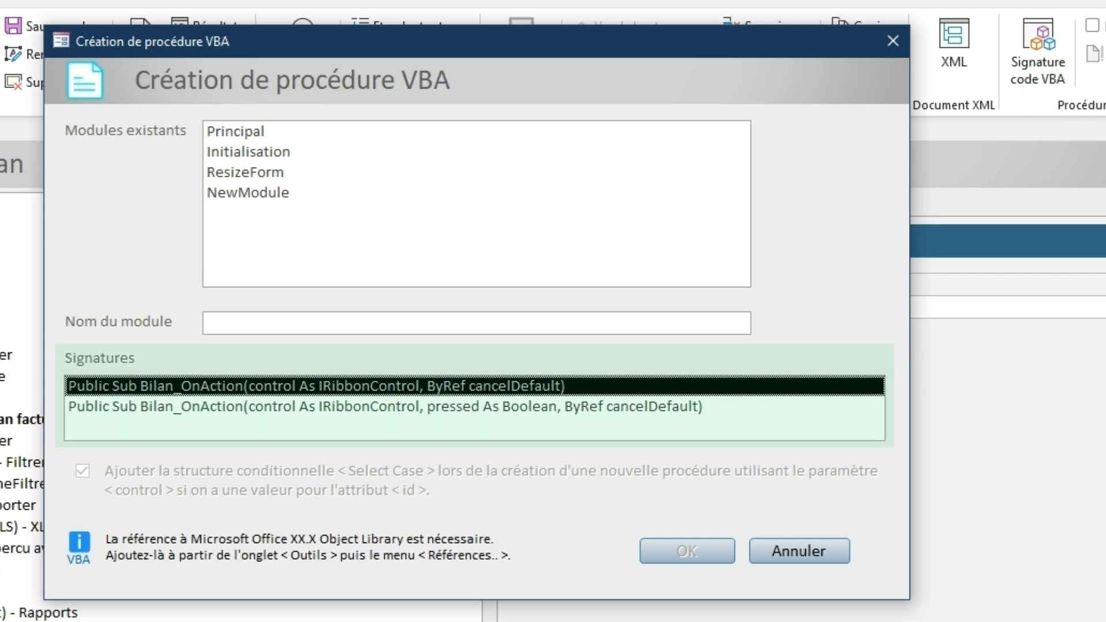
{"action": "left_click", "coordinate": [668, 555]}
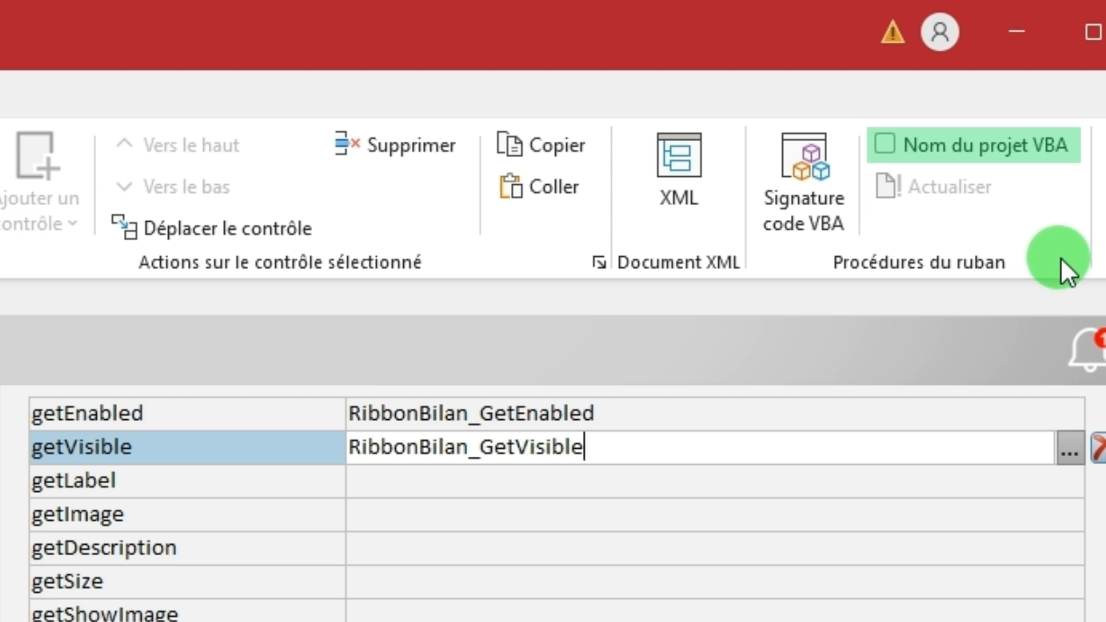
Prefix the ribbon's procedure names with the VBA project name and refresh that project name in all procedure values.
{"action": "left_click", "coordinate": [889, 143]}
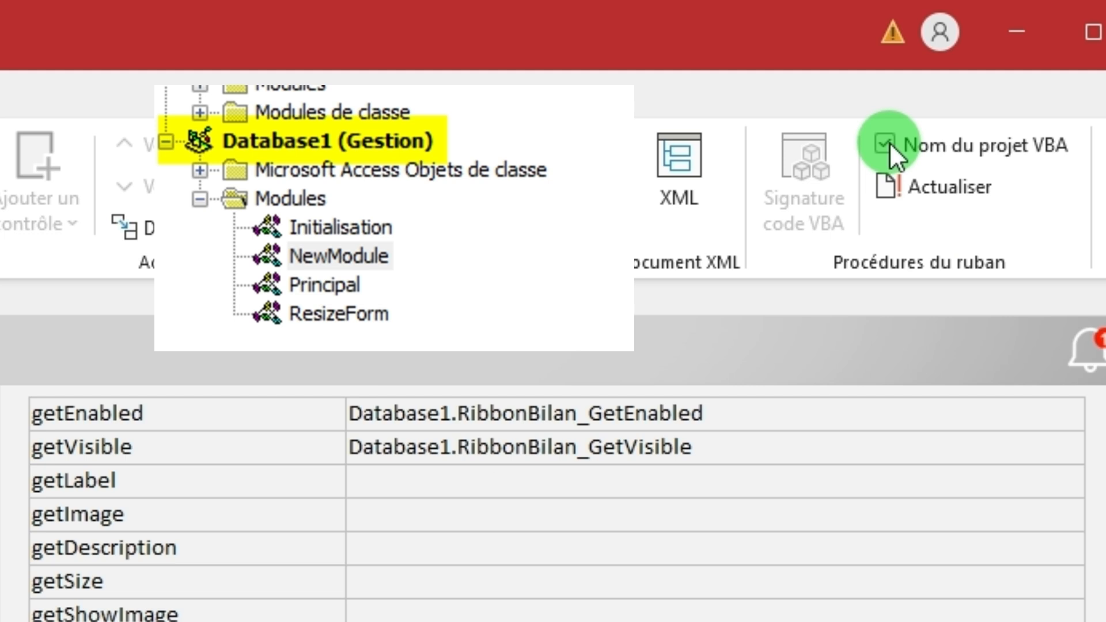
{"action": "left_click", "coordinate": [889, 143]}
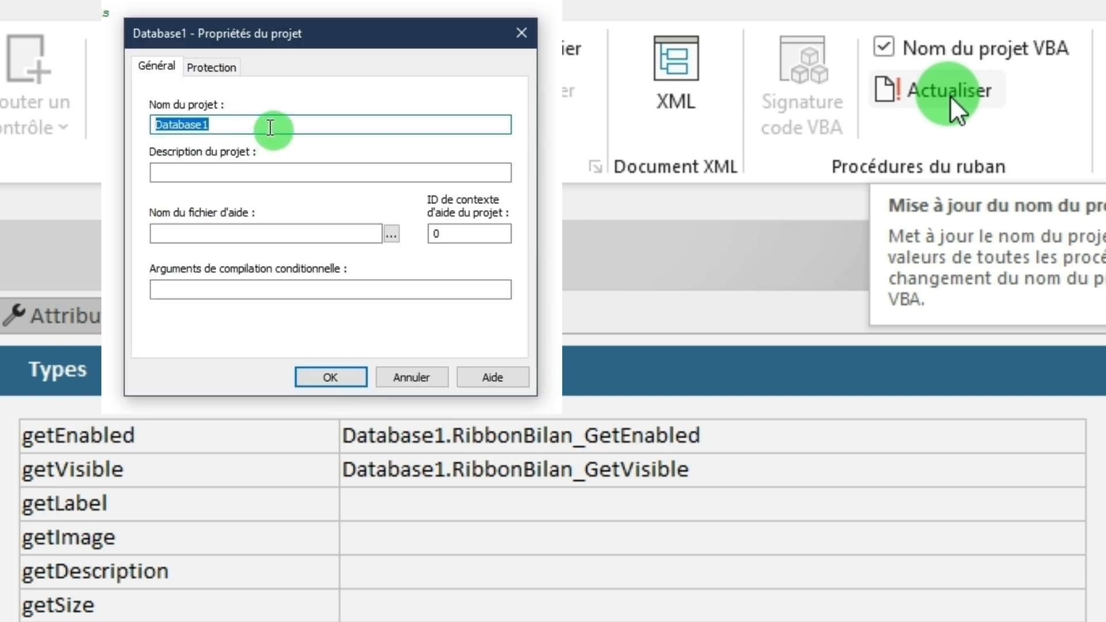
{"action": "left_click", "coordinate": [949, 95]}
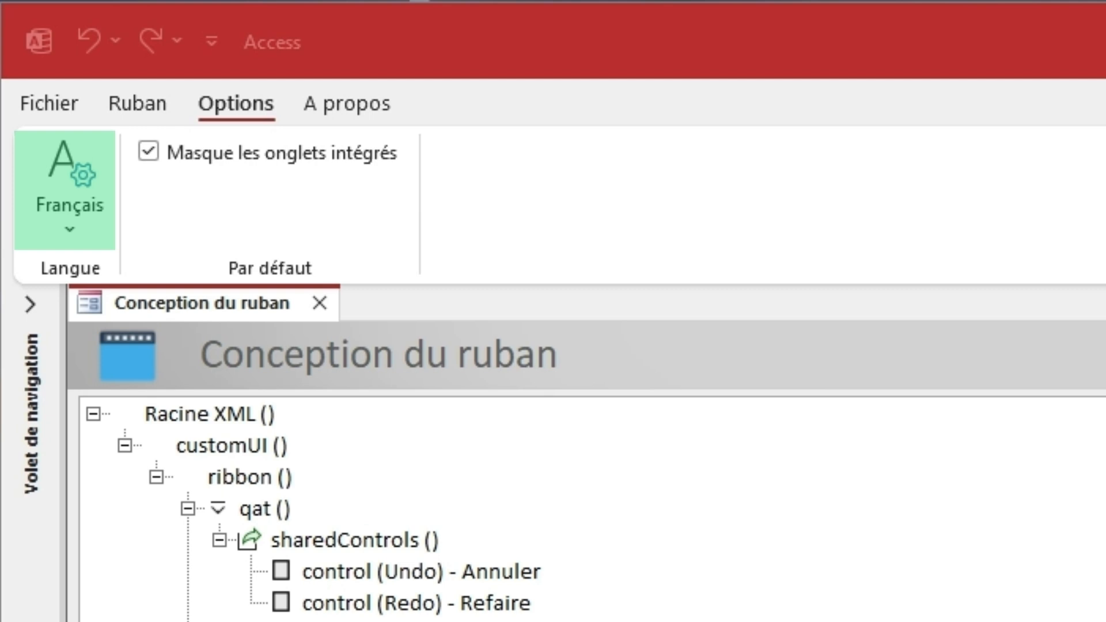
Switch the ribbon designer's language to English and acknowledge the language change notice.
{"action": "left_click", "coordinate": [75, 222]}
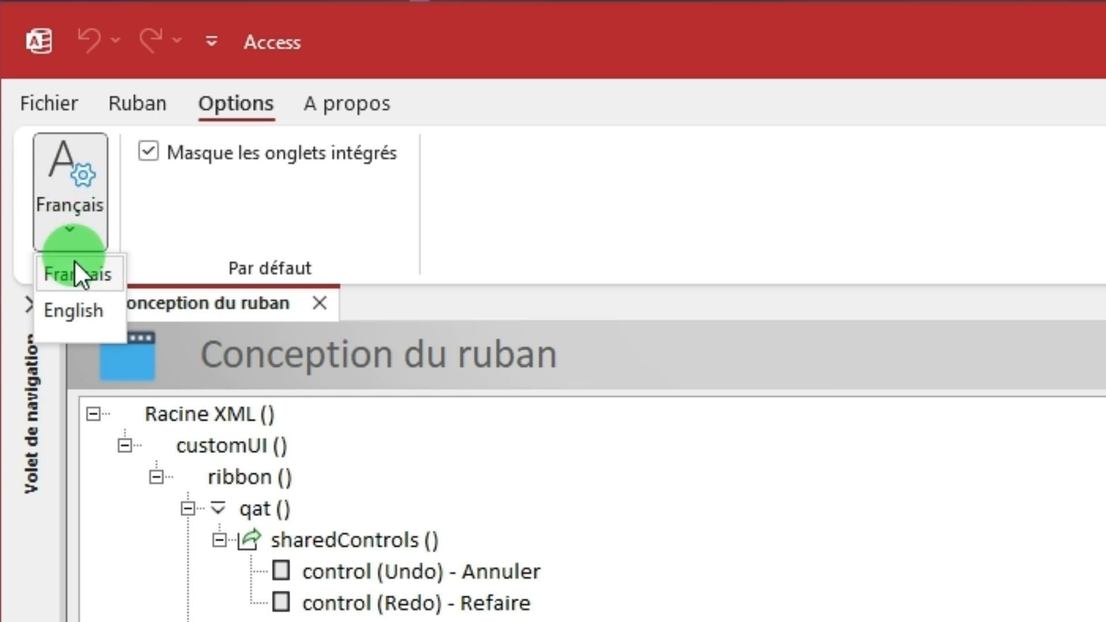
{"action": "left_click", "coordinate": [73, 304]}
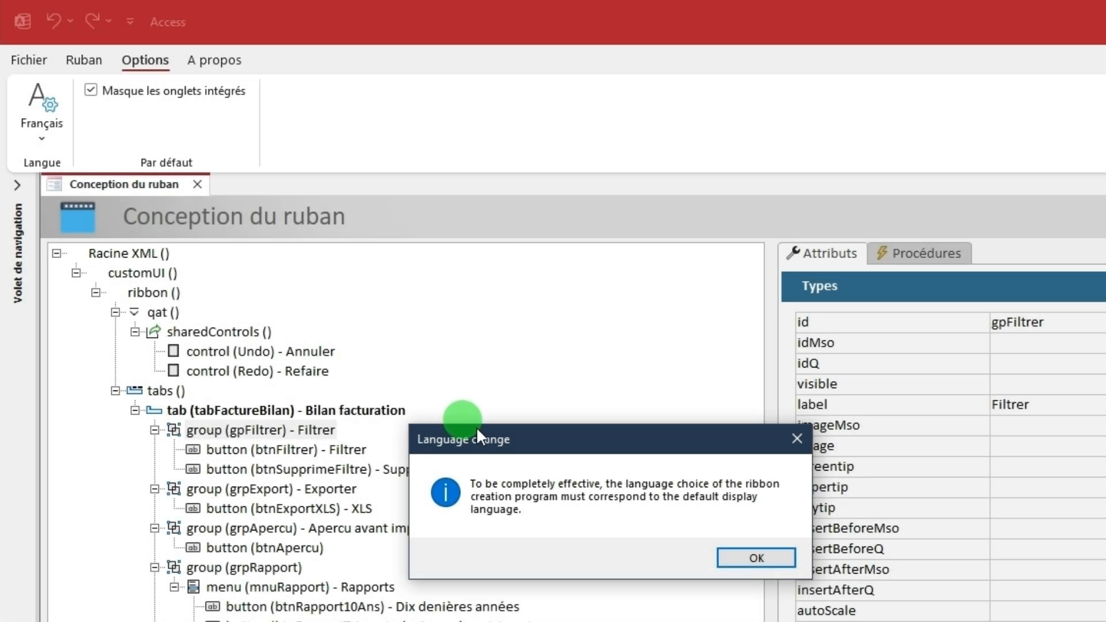
{"action": "left_click", "coordinate": [756, 558]}
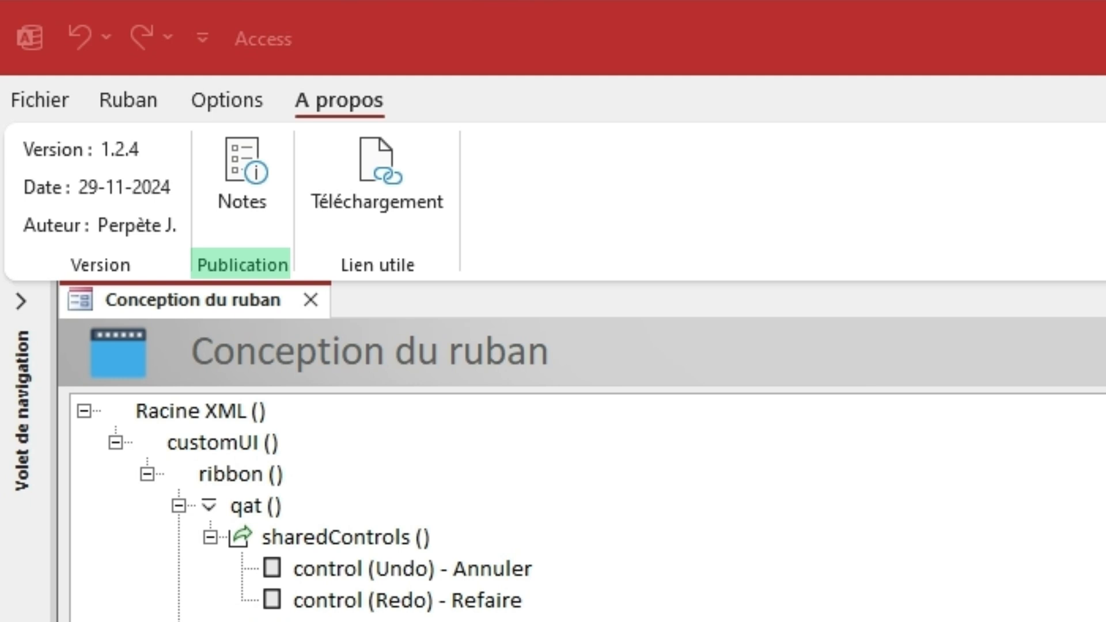
Display the publication notes and open the add-in's download link.
{"action": "left_click", "coordinate": [258, 179]}
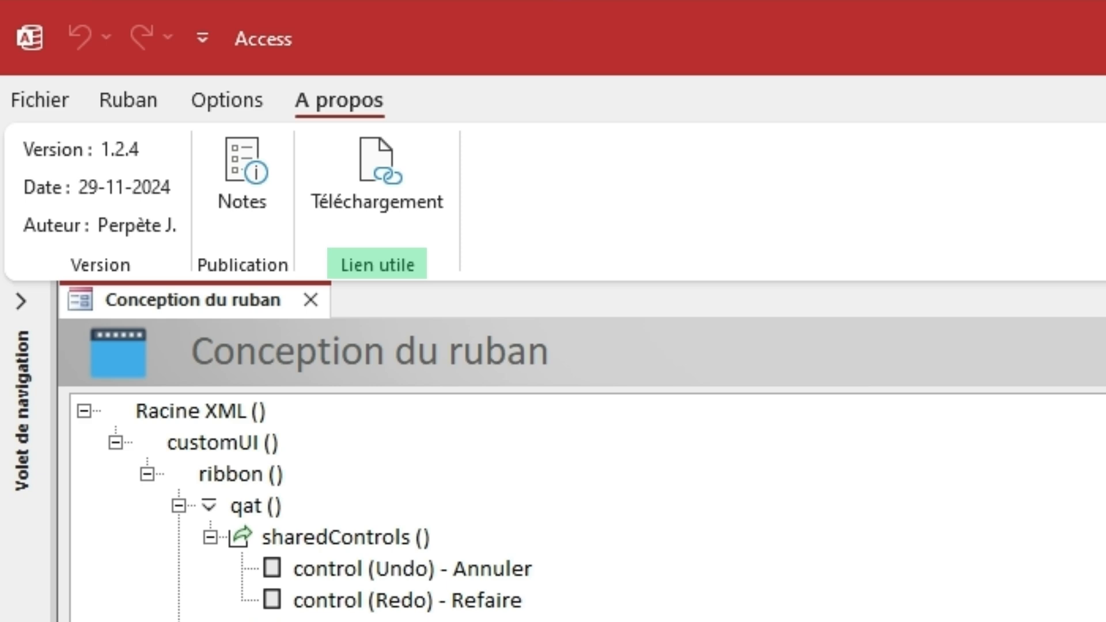
{"action": "left_click", "coordinate": [399, 188]}
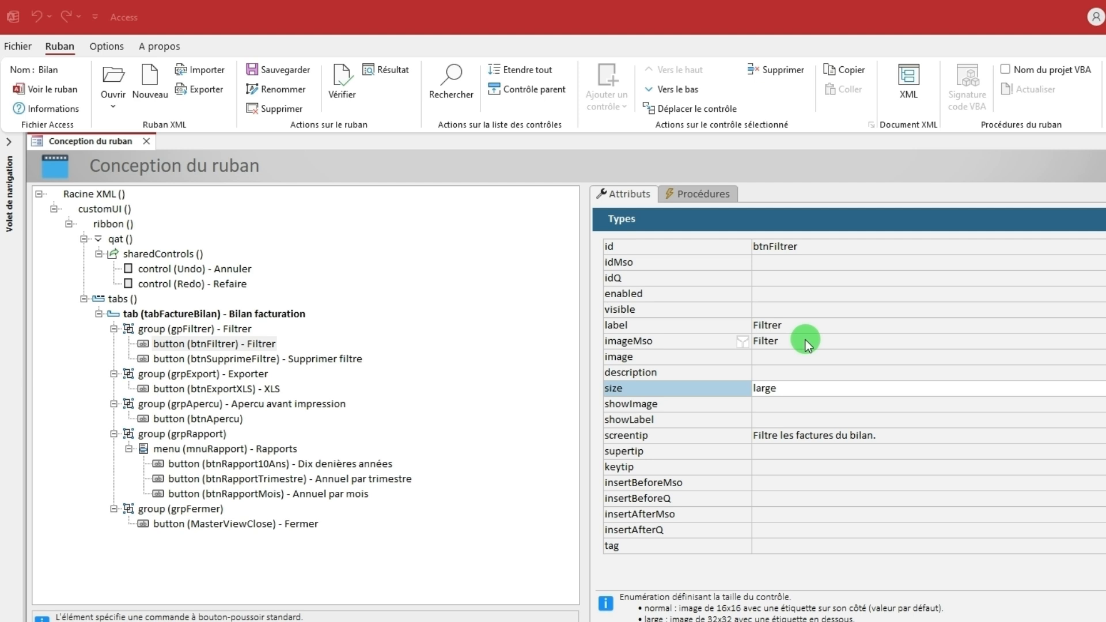
Change the btnFiltrer button's imageMso to BorderInsideVertical, and replace it with an image from the letter D set.
{"action": "left_click", "coordinate": [805, 340]}
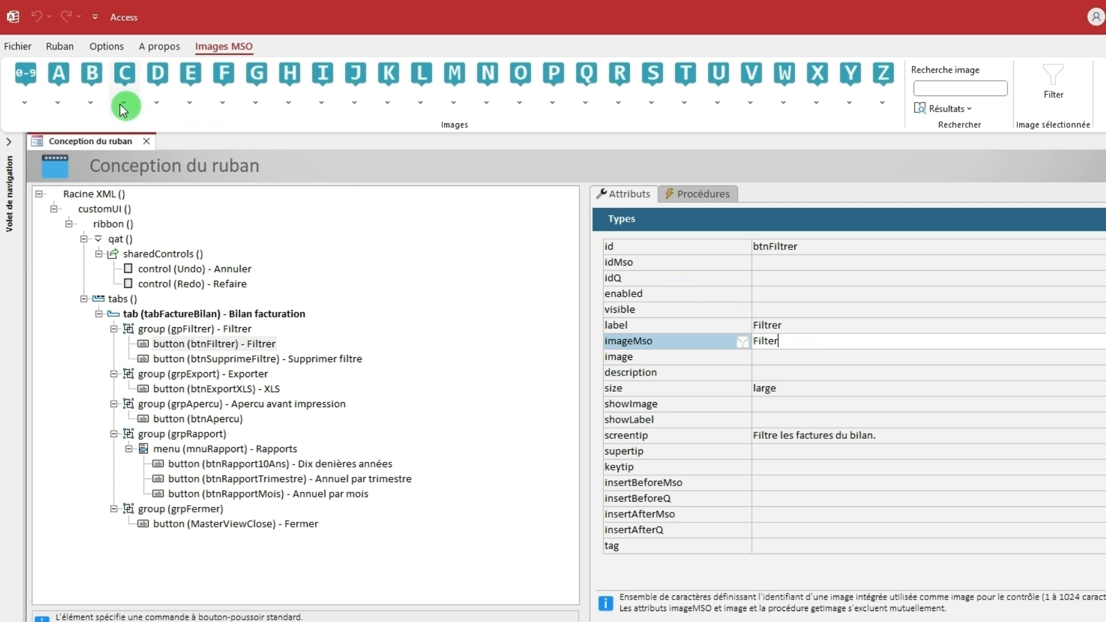
{"action": "left_click", "coordinate": [91, 104]}
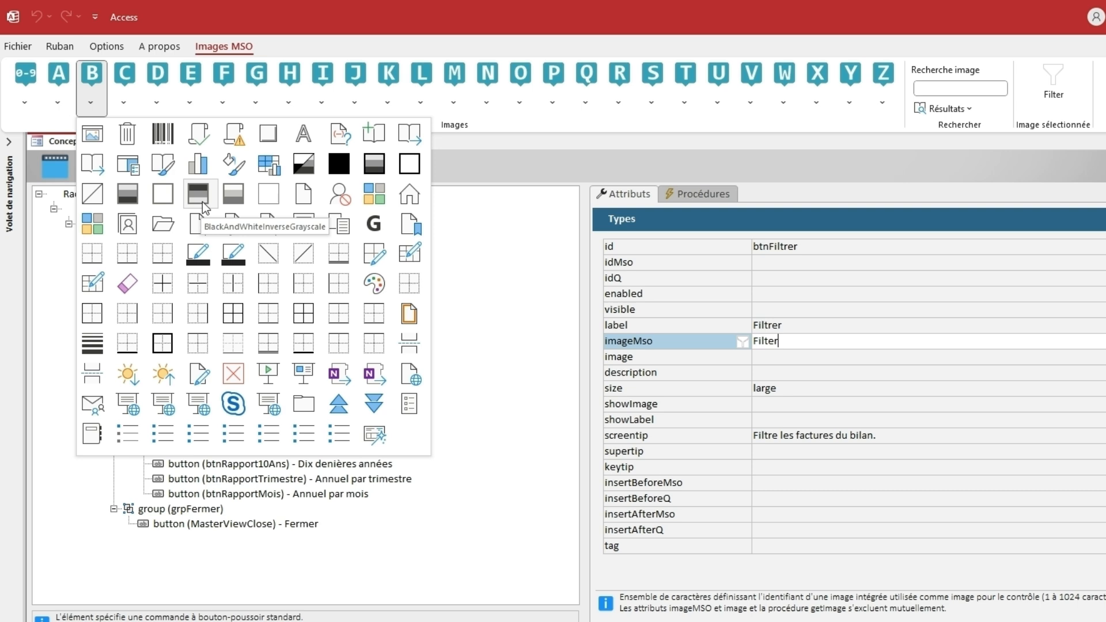
{"action": "left_click", "coordinate": [234, 288]}
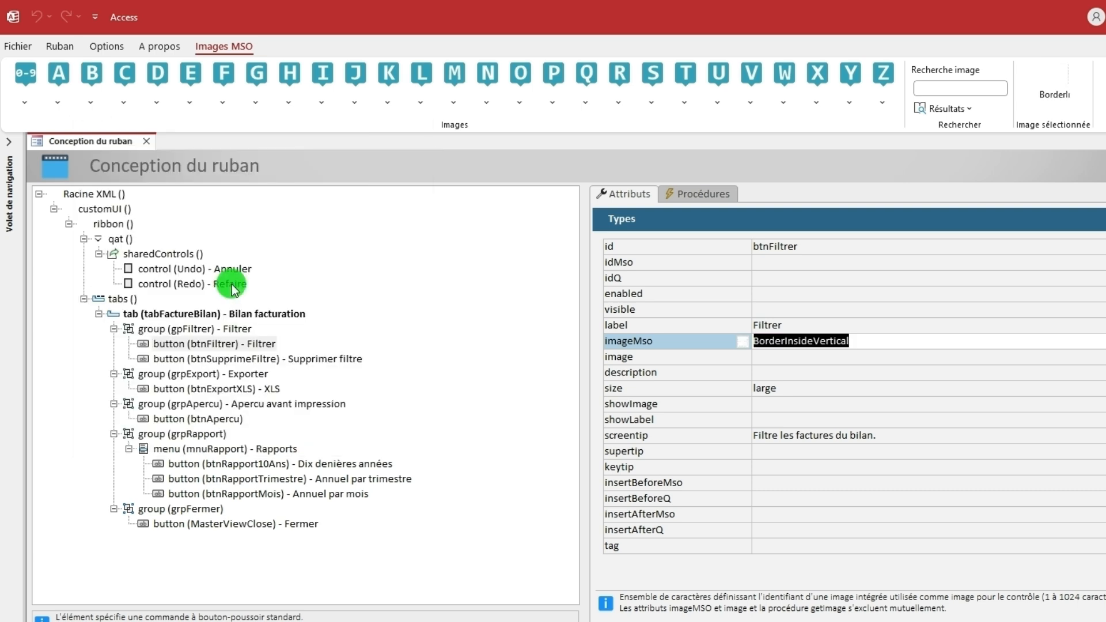
{"action": "left_click", "coordinate": [157, 101]}
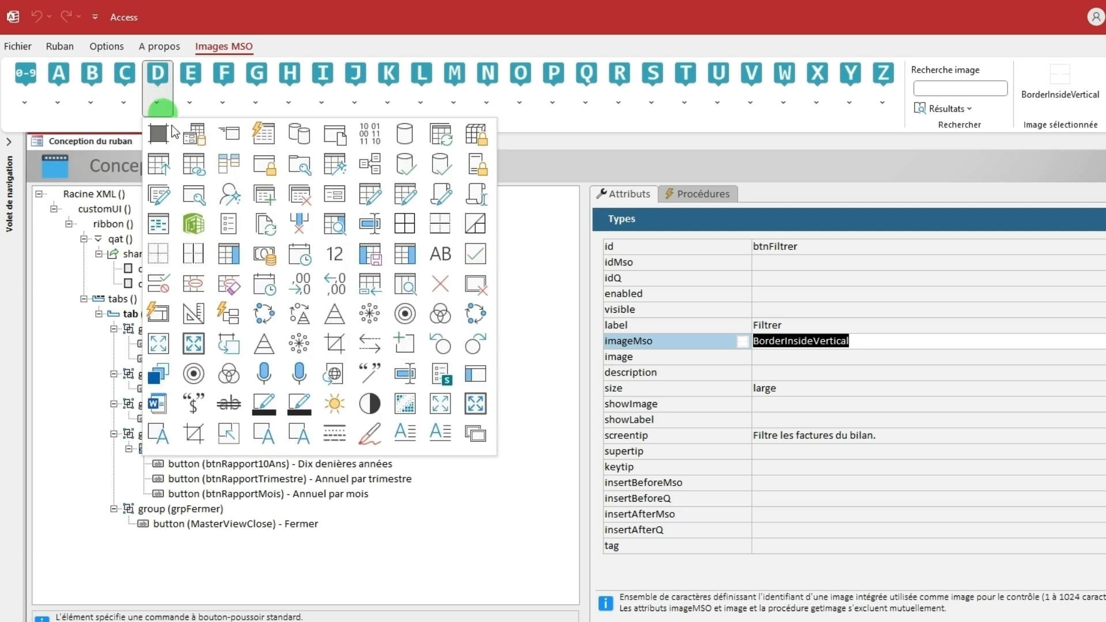
{"action": "left_click", "coordinate": [271, 284]}
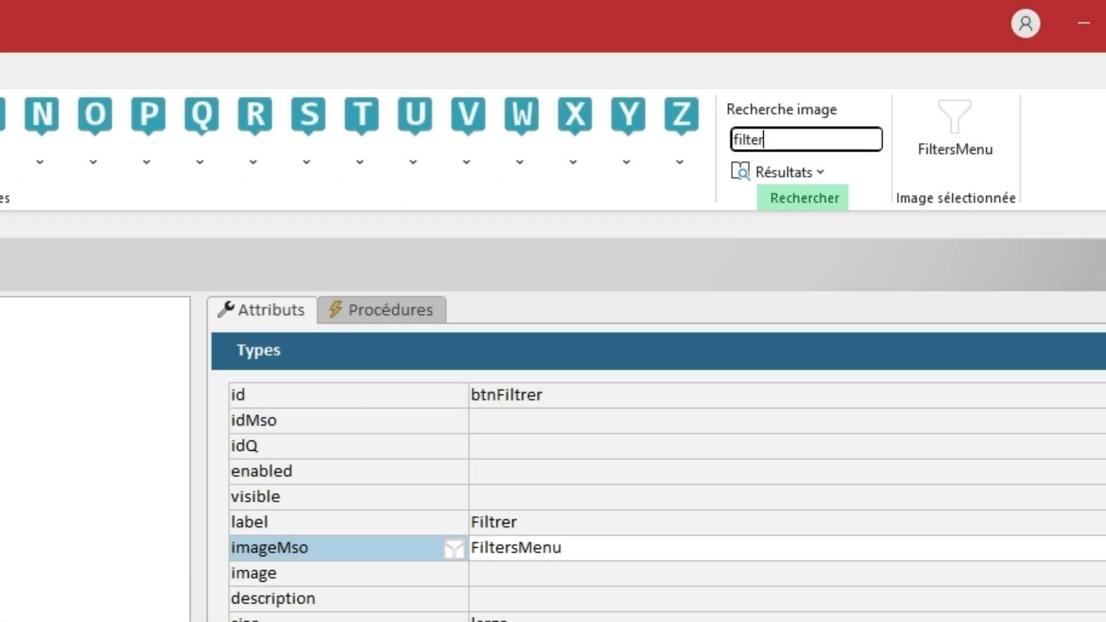
Search the MSO images for "filter" and assign a plain funnel image from the results to the btnFiltrer button.
{"action": "left_click", "coordinate": [1014, 434]}
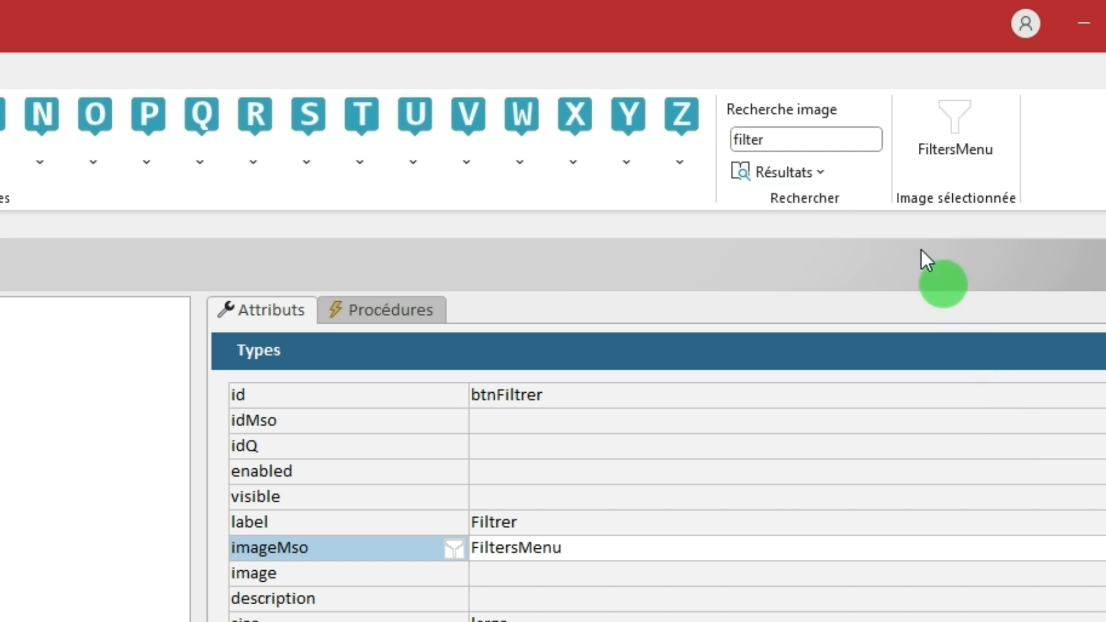
{"action": "left_click", "coordinate": [822, 174]}
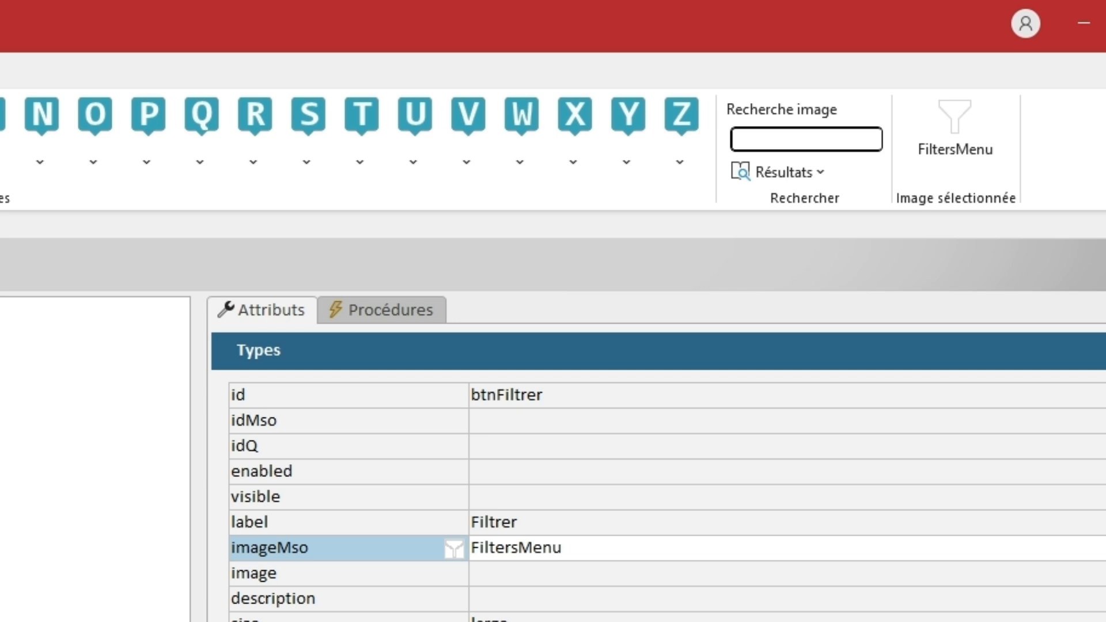
{"action": "type", "text": "filter"}
{"action": "key", "text": "Return"}
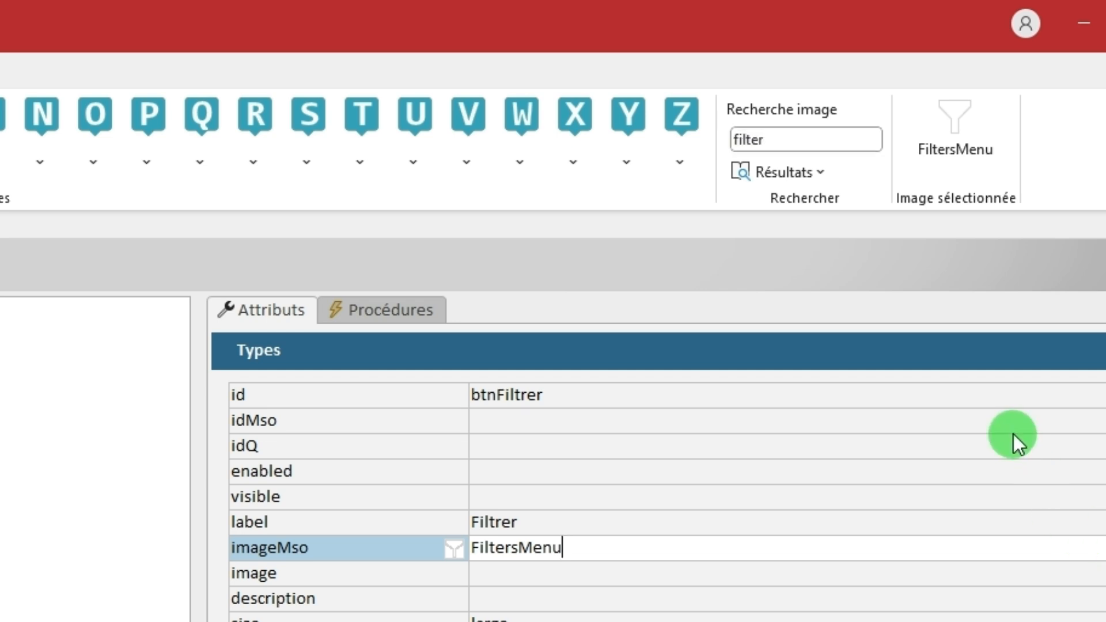
{"action": "left_click", "coordinate": [821, 173]}
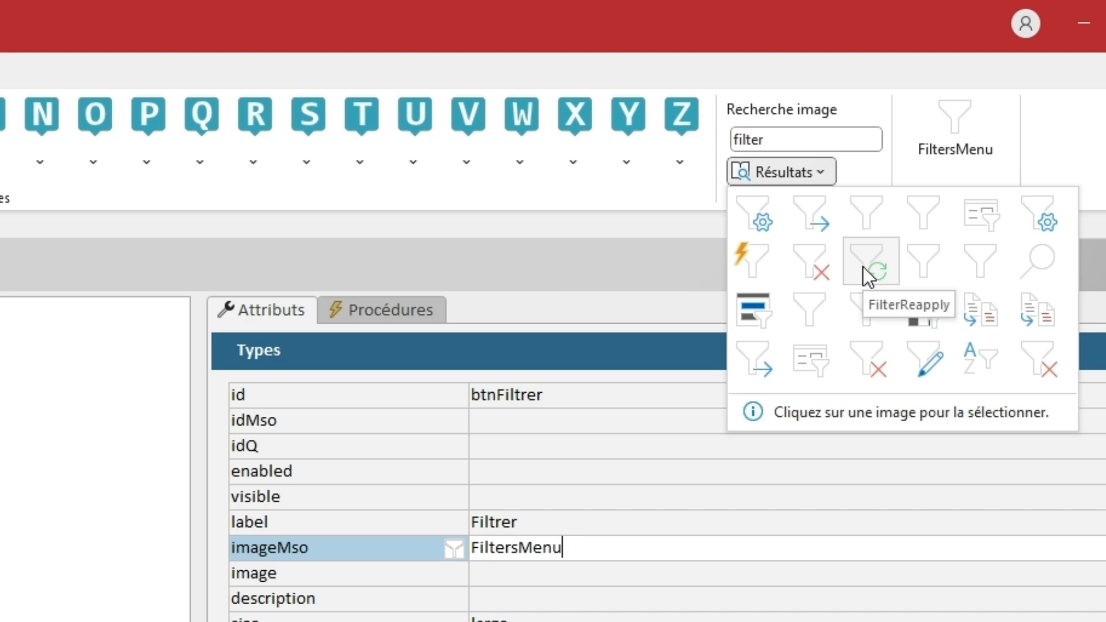
{"action": "left_click", "coordinate": [920, 272]}
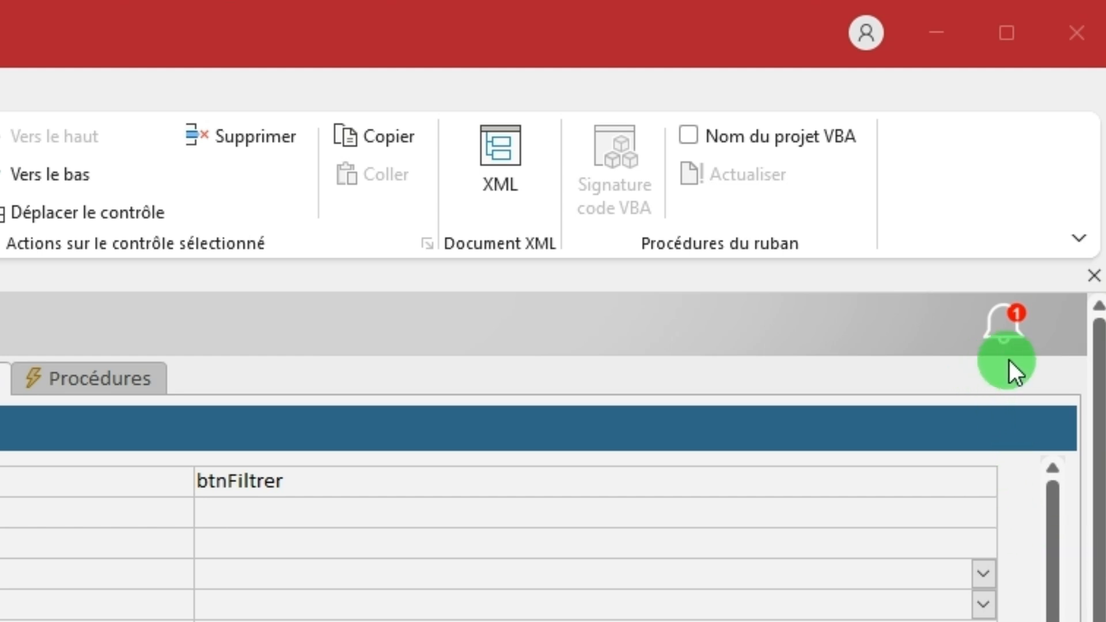
Open the pending notification of the ribbon designer.
{"action": "left_click", "coordinate": [1018, 326]}
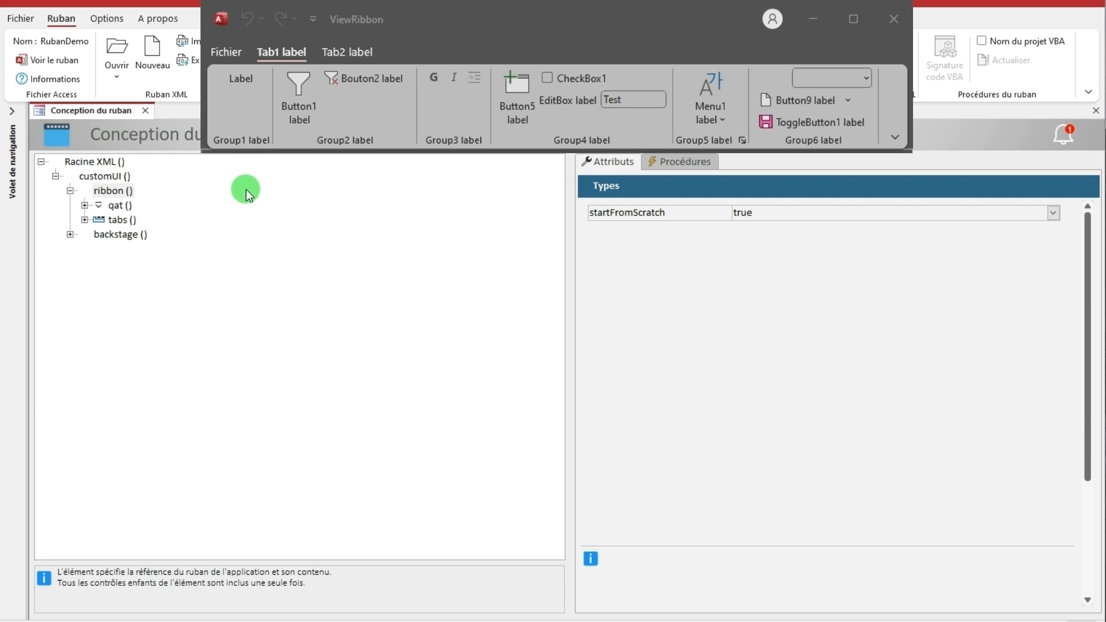
Examine the RubanDemo ribbon element, its quick access Undo and Redo controls, and the list of tabs it contains.
{"action": "left_click", "coordinate": [122, 192]}
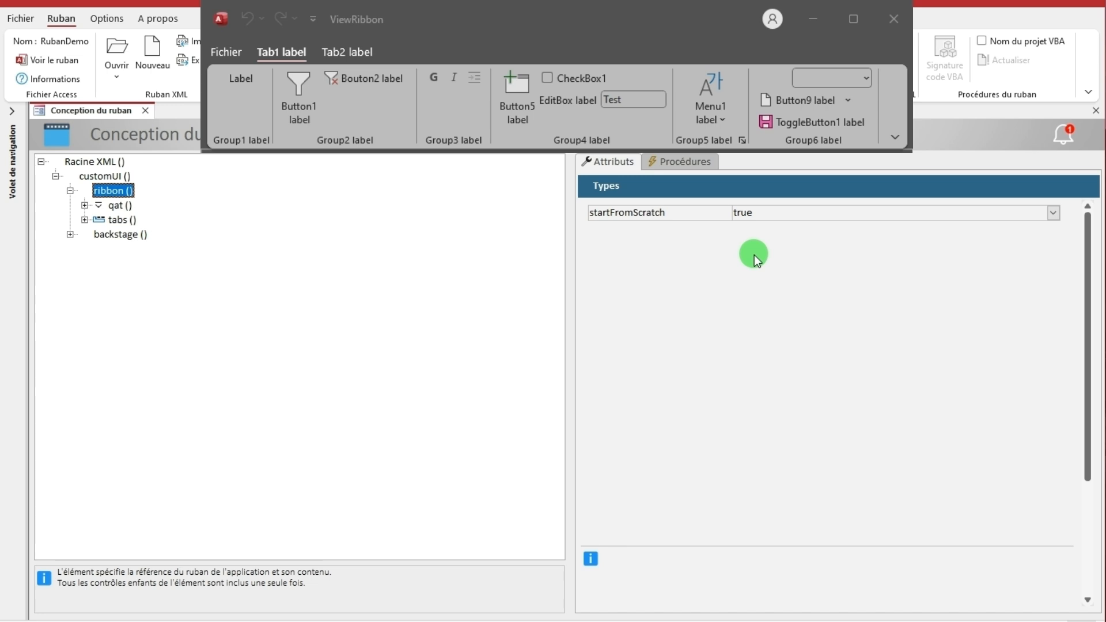
{"action": "left_click", "coordinate": [84, 206]}
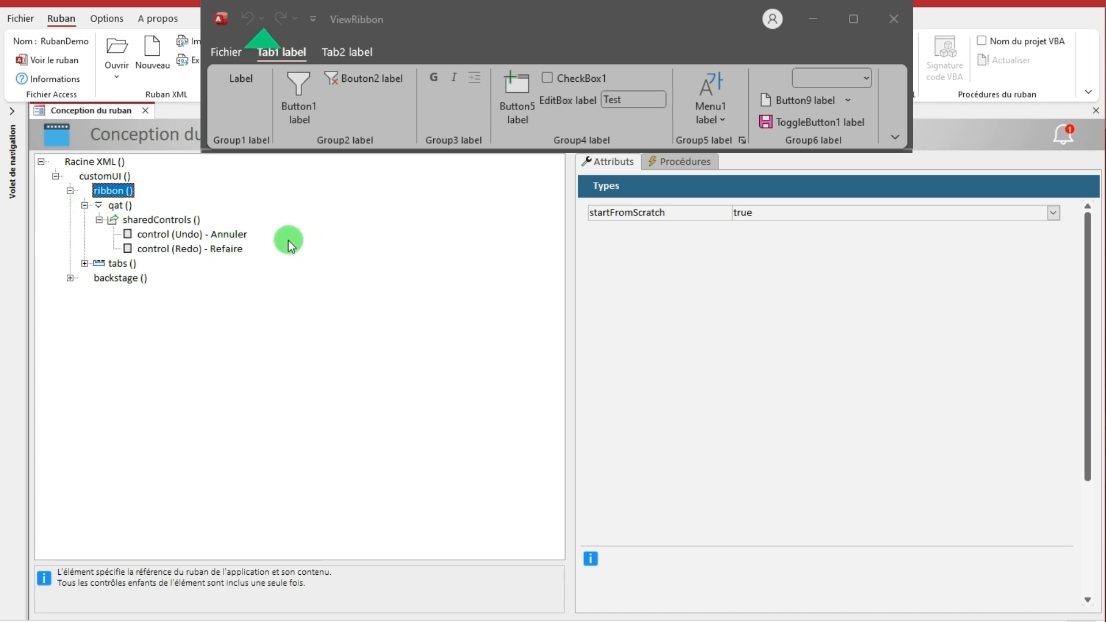
{"action": "left_click", "coordinate": [246, 235]}
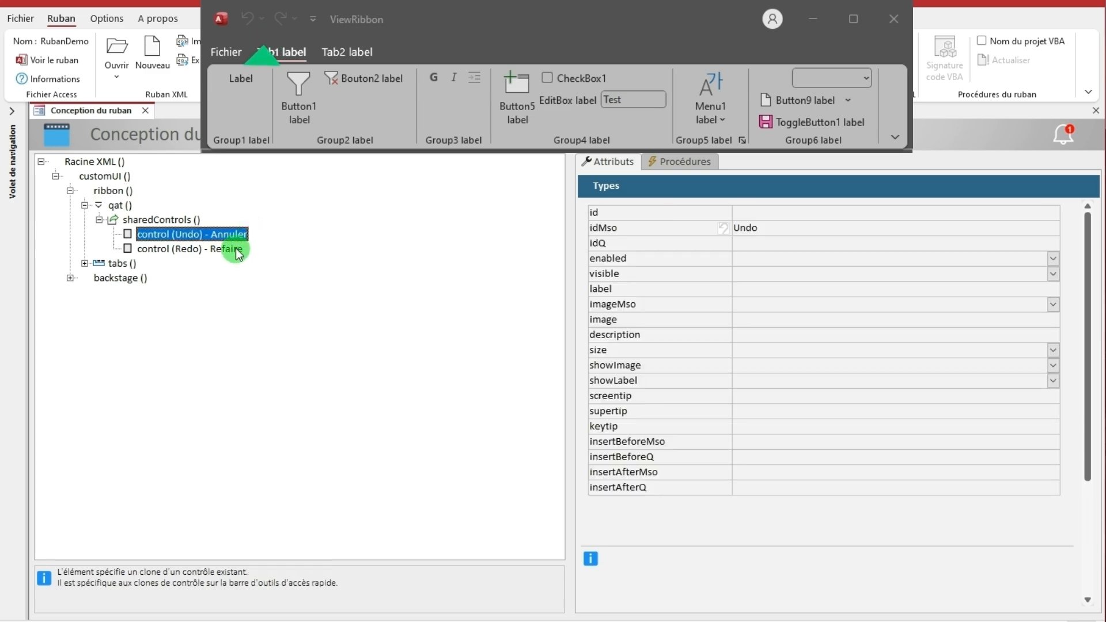
{"action": "left_click", "coordinate": [237, 250]}
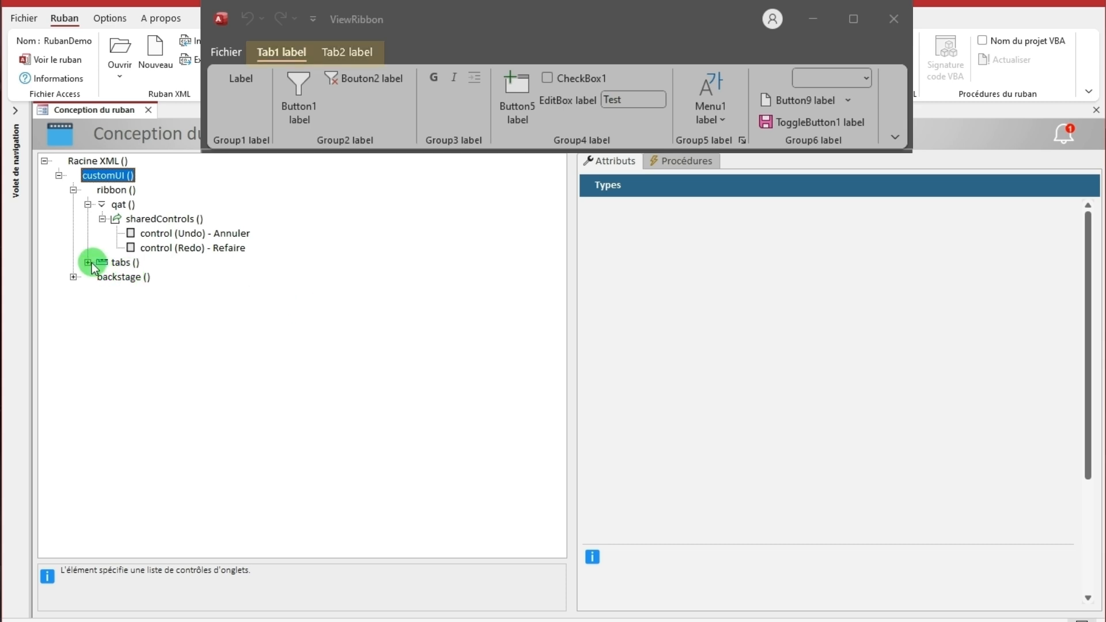
{"action": "left_click", "coordinate": [88, 262]}
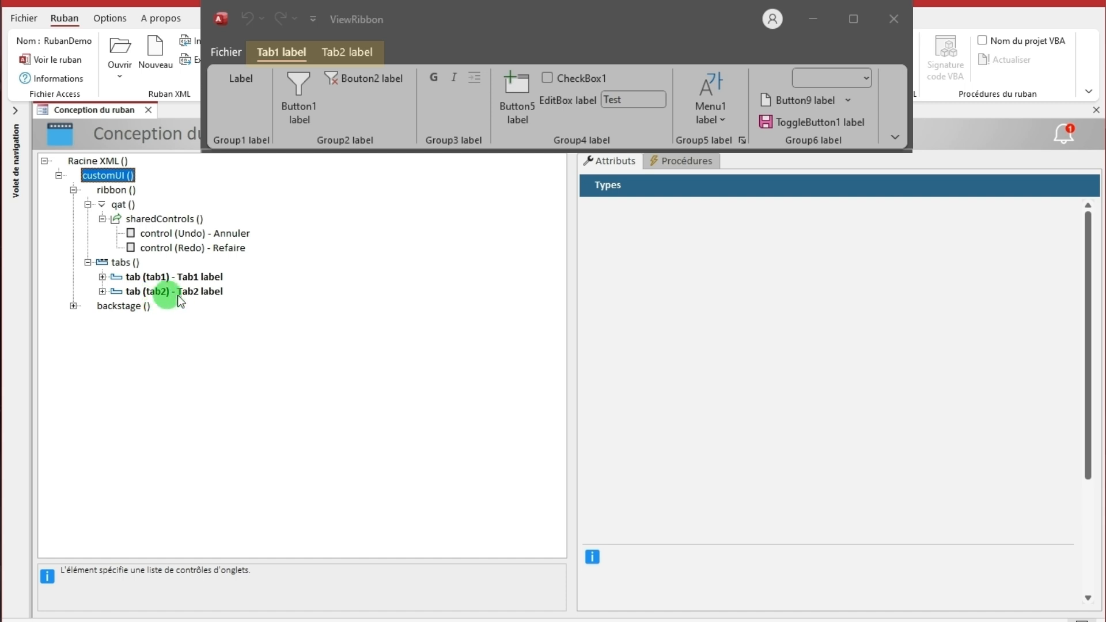
Expand tab1 in the ribbon tree and examine the attributes of group1, its label control, group2 and group2's two buttons.
{"action": "left_click", "coordinate": [102, 277]}
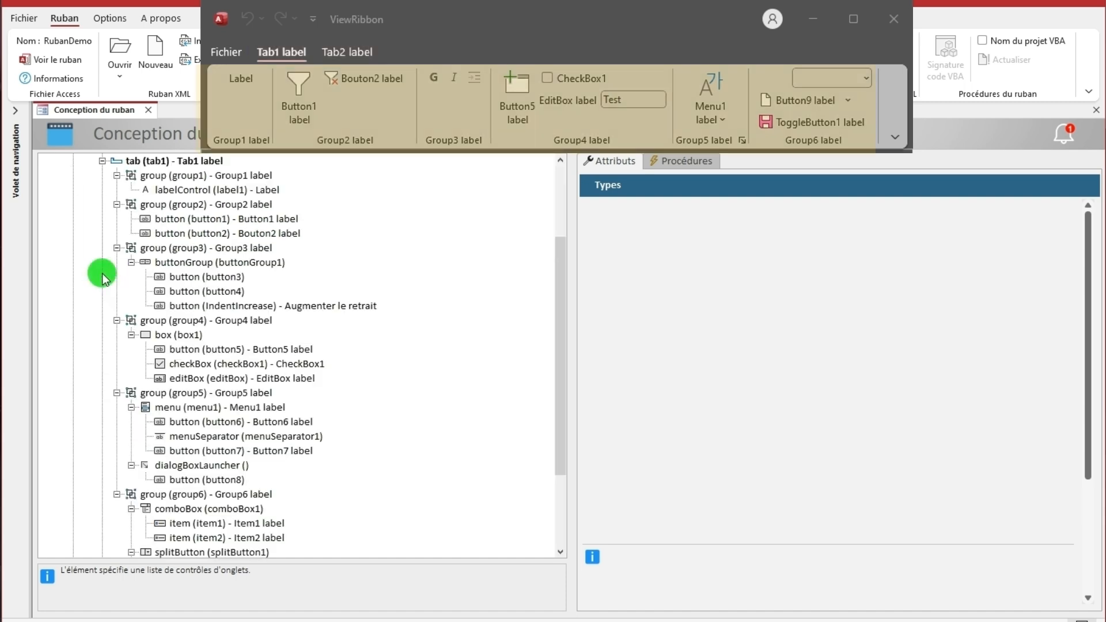
{"action": "scroll", "coordinate": [357, 317], "scroll_direction": "up", "scroll_amount": 1}
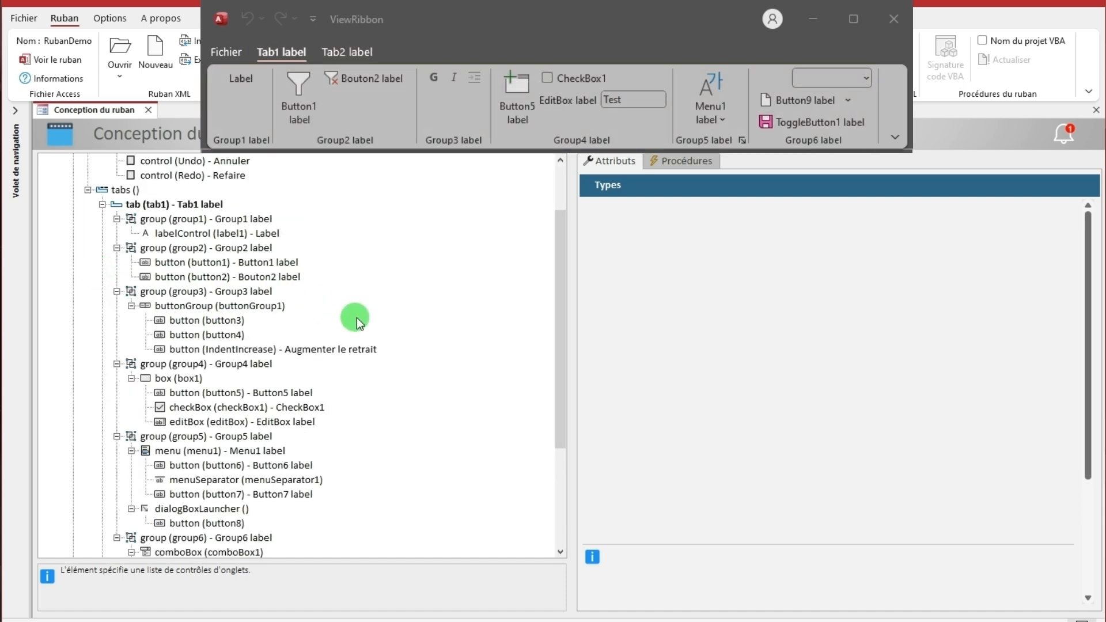
{"action": "left_click", "coordinate": [208, 219]}
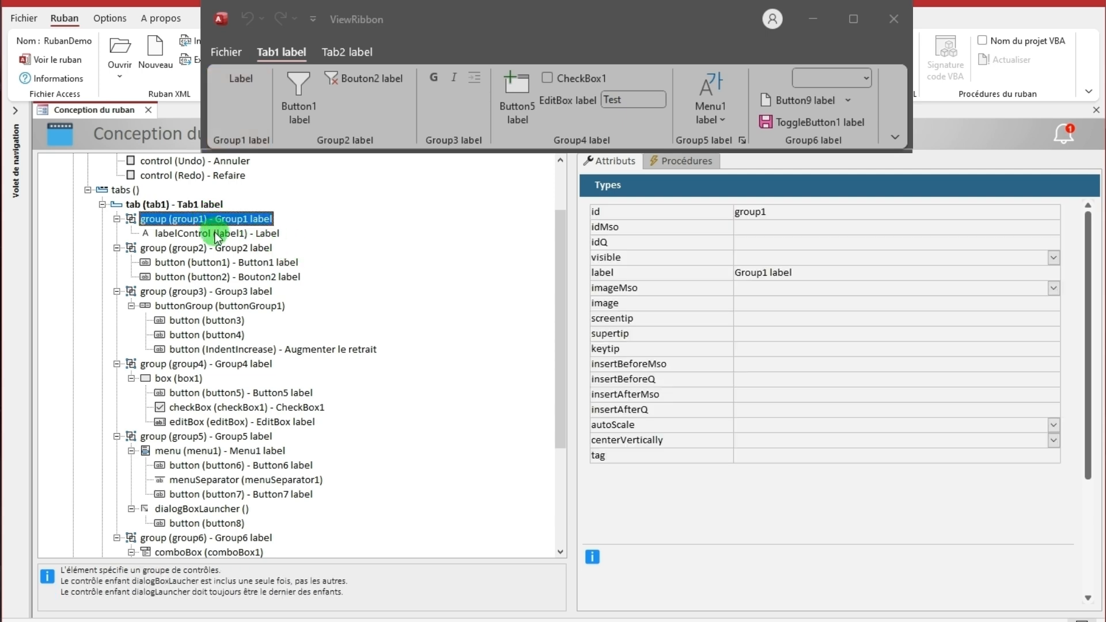
{"action": "left_click", "coordinate": [216, 235]}
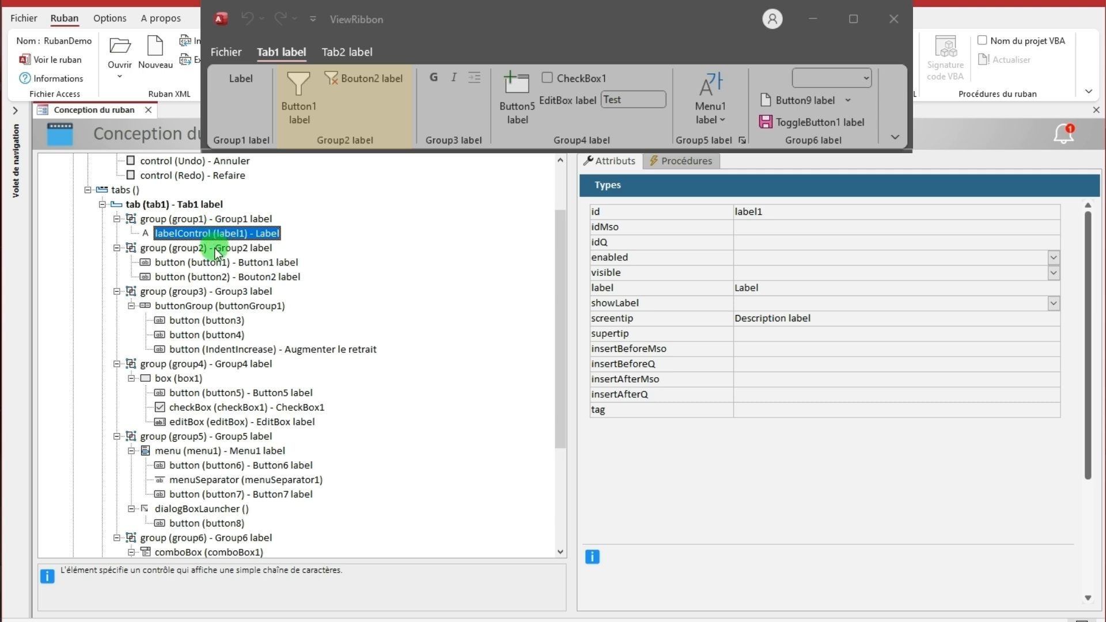
{"action": "left_click", "coordinate": [215, 247]}
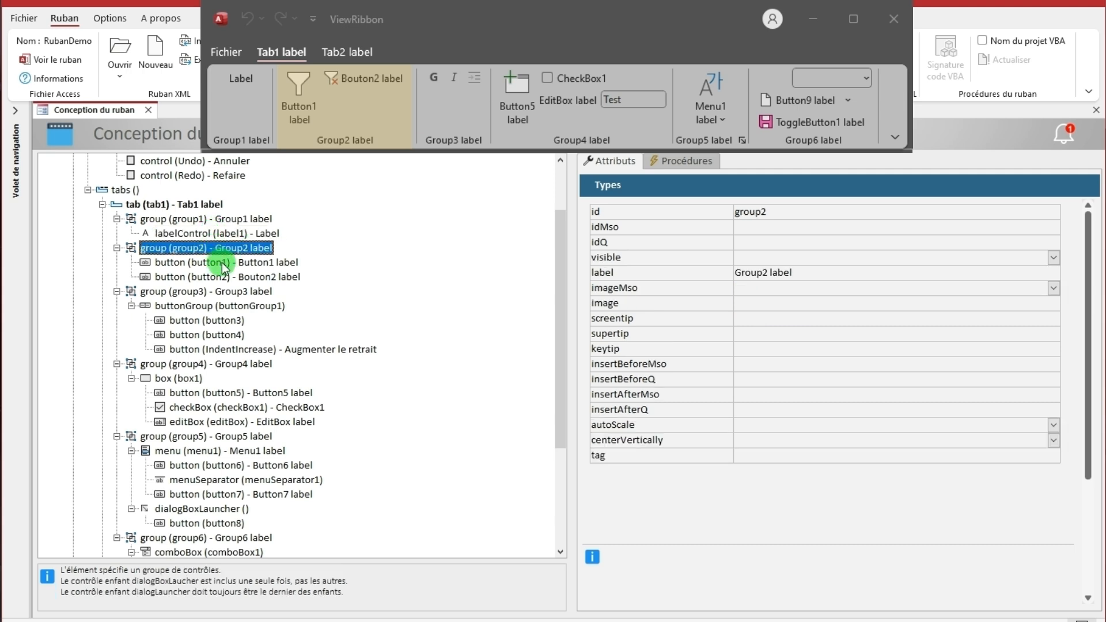
{"action": "left_click", "coordinate": [223, 264]}
{"action": "left_click", "coordinate": [219, 277]}
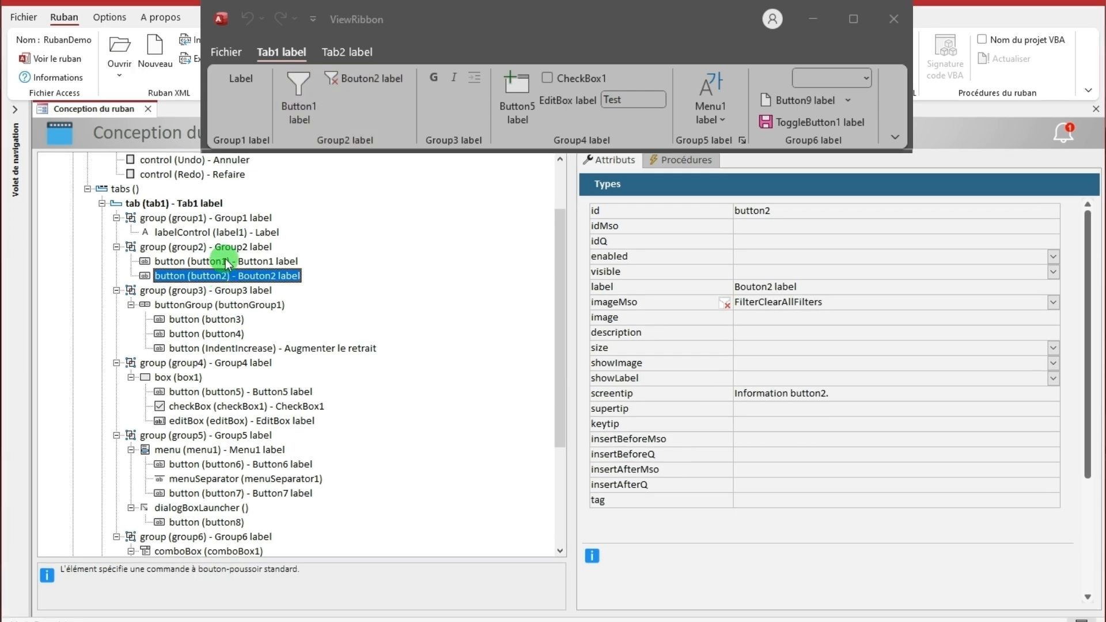
{"action": "left_click", "coordinate": [226, 262]}
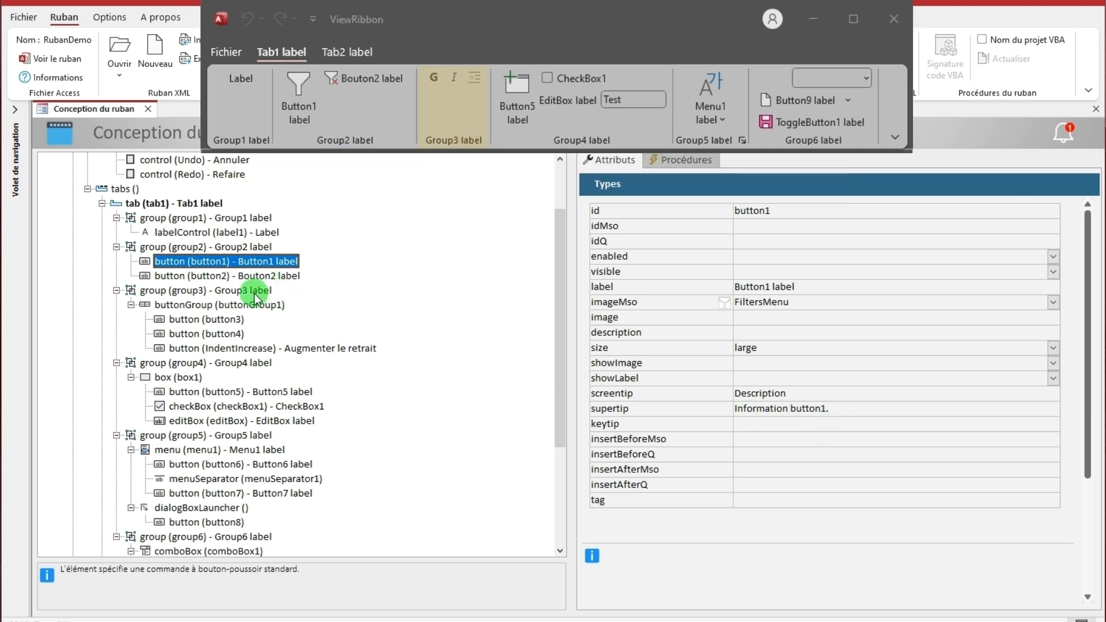
Examine group3, its buttonGroup1 container and the attributes of button3, button4 and the IndentIncrease button.
{"action": "left_click", "coordinate": [255, 293]}
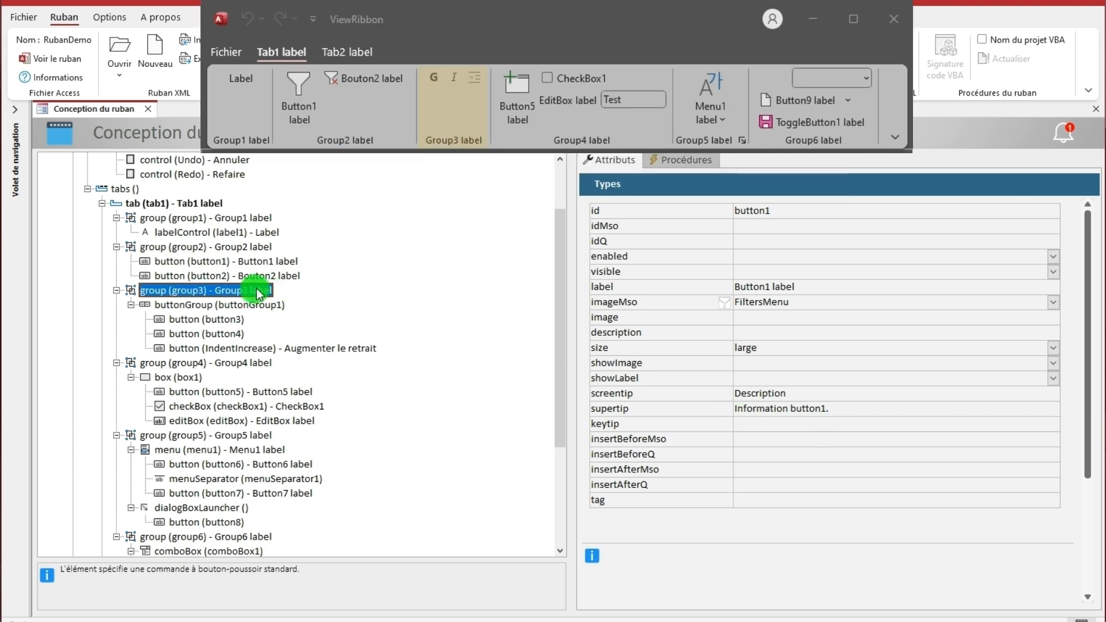
{"action": "left_click", "coordinate": [257, 306]}
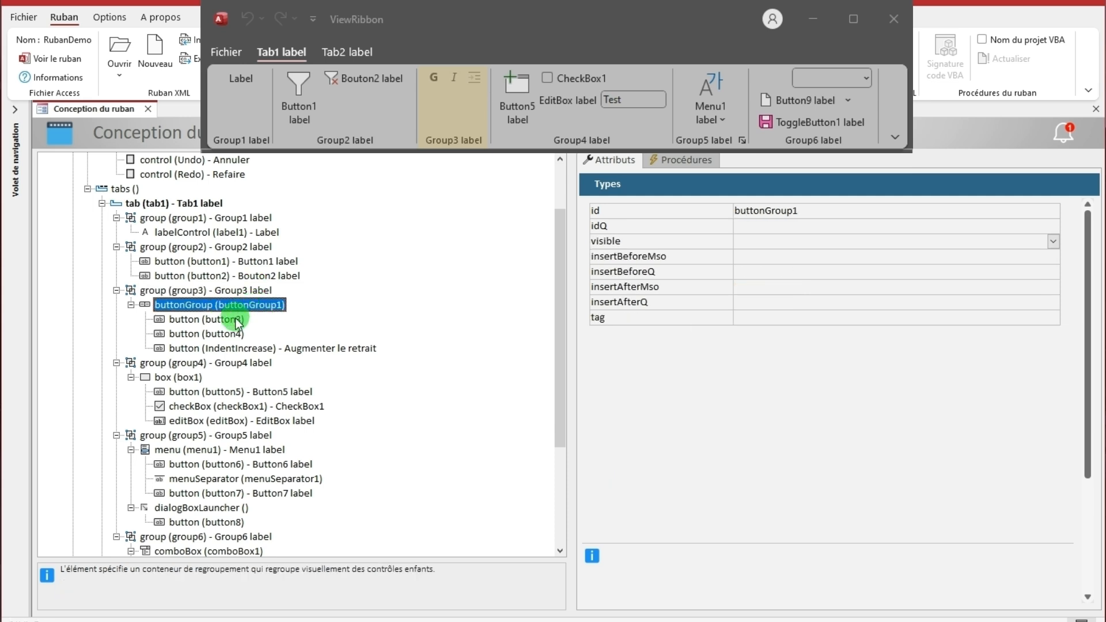
{"action": "left_click", "coordinate": [238, 321]}
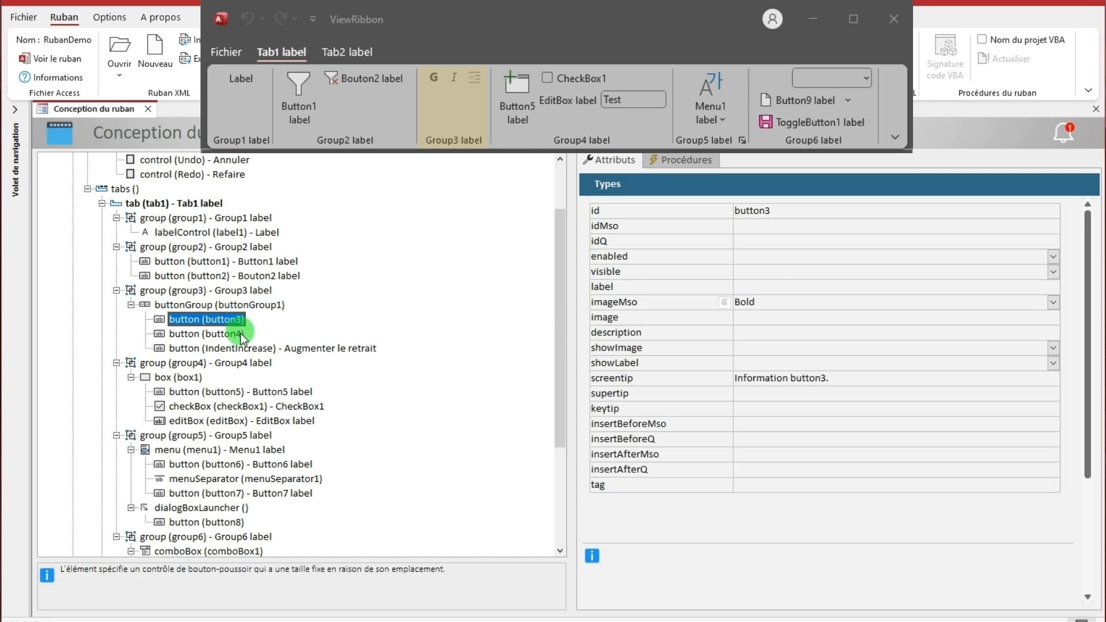
{"action": "left_click", "coordinate": [241, 335]}
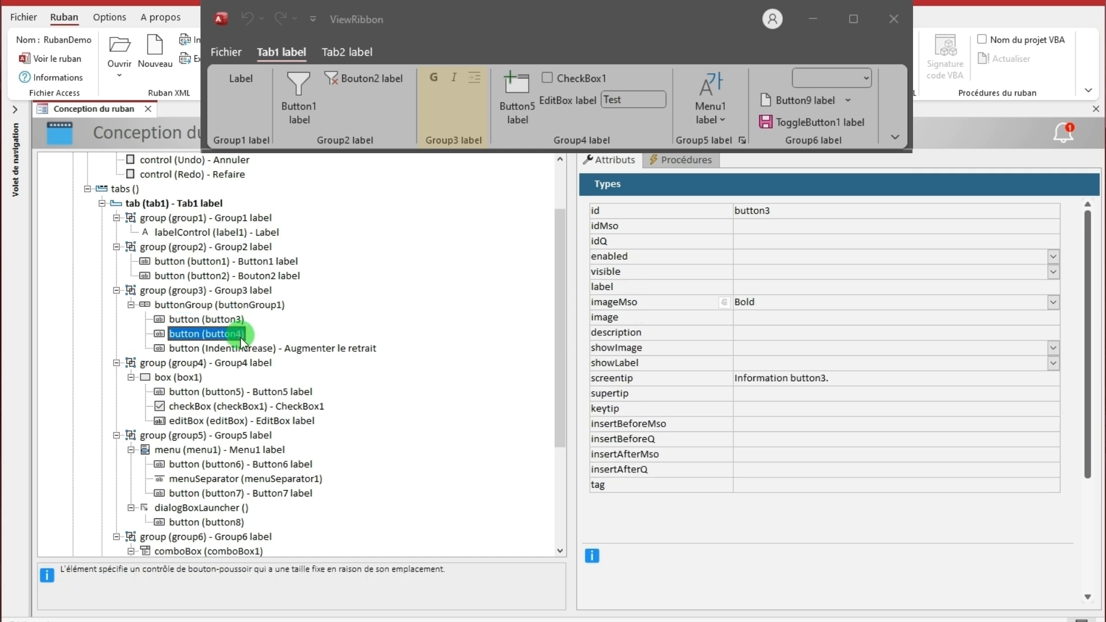
{"action": "left_click", "coordinate": [241, 350]}
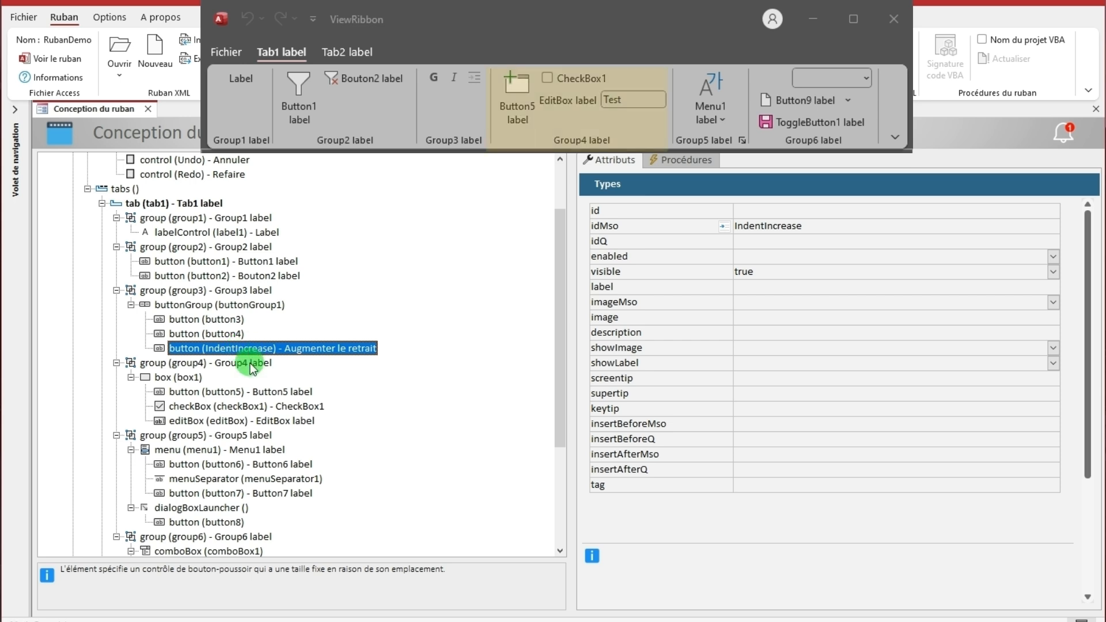
Inspect group4's button5, checkBox1 and editBox, and enter "Test" in the EditBox of the ribbon preview.
{"action": "left_click", "coordinate": [250, 367]}
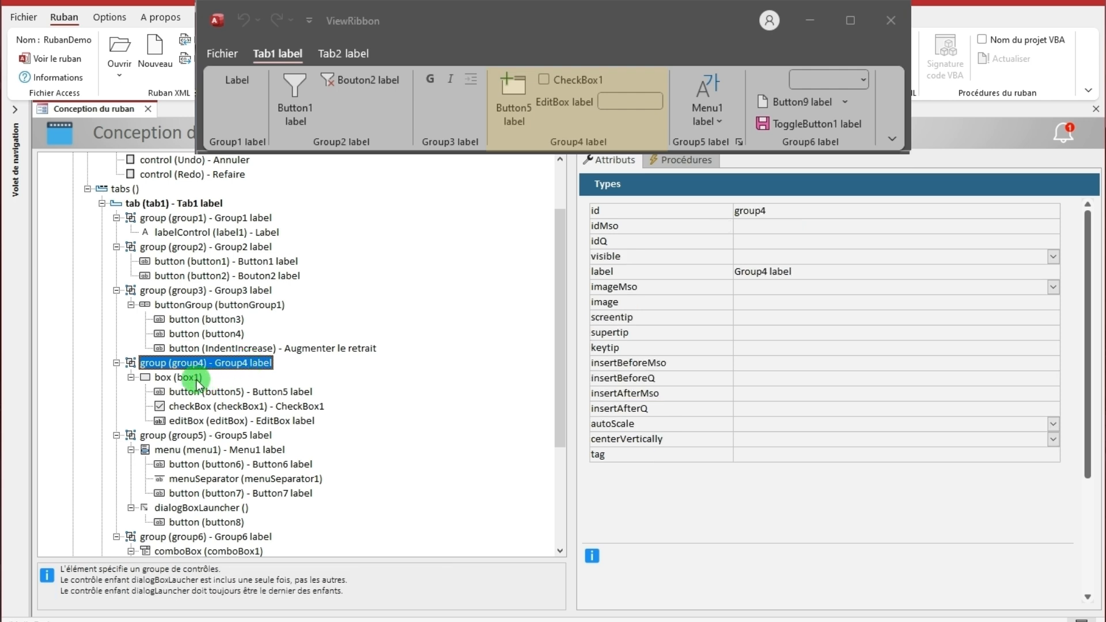
{"action": "left_click", "coordinate": [310, 393]}
{"action": "left_click", "coordinate": [301, 406]}
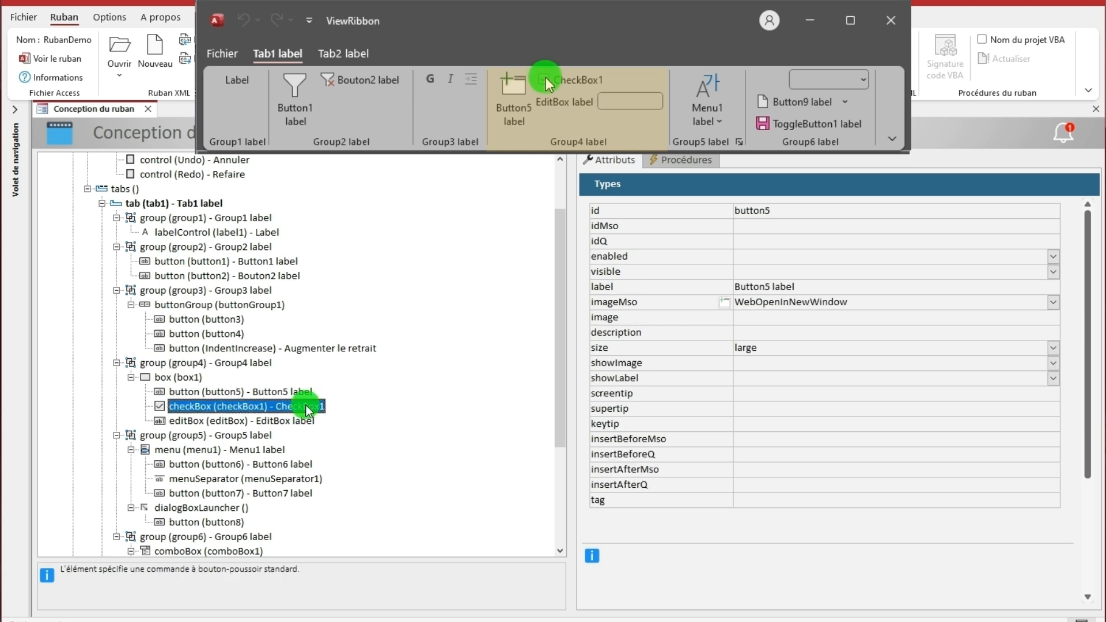
{"action": "left_click", "coordinate": [612, 102]}
{"action": "type", "text": "Test"}
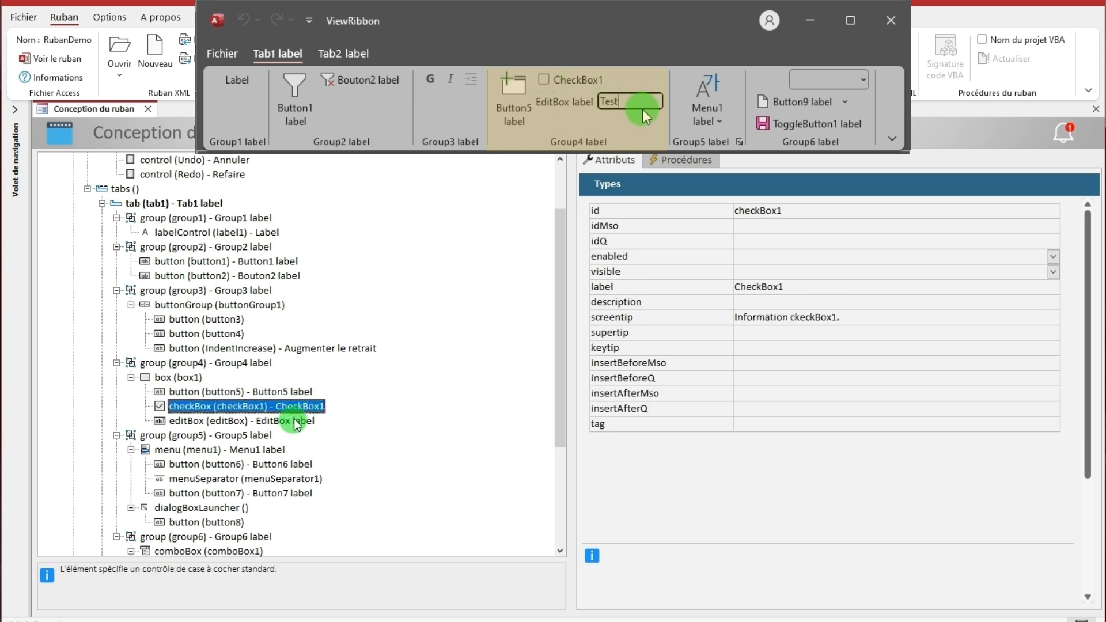
{"action": "left_click", "coordinate": [277, 420]}
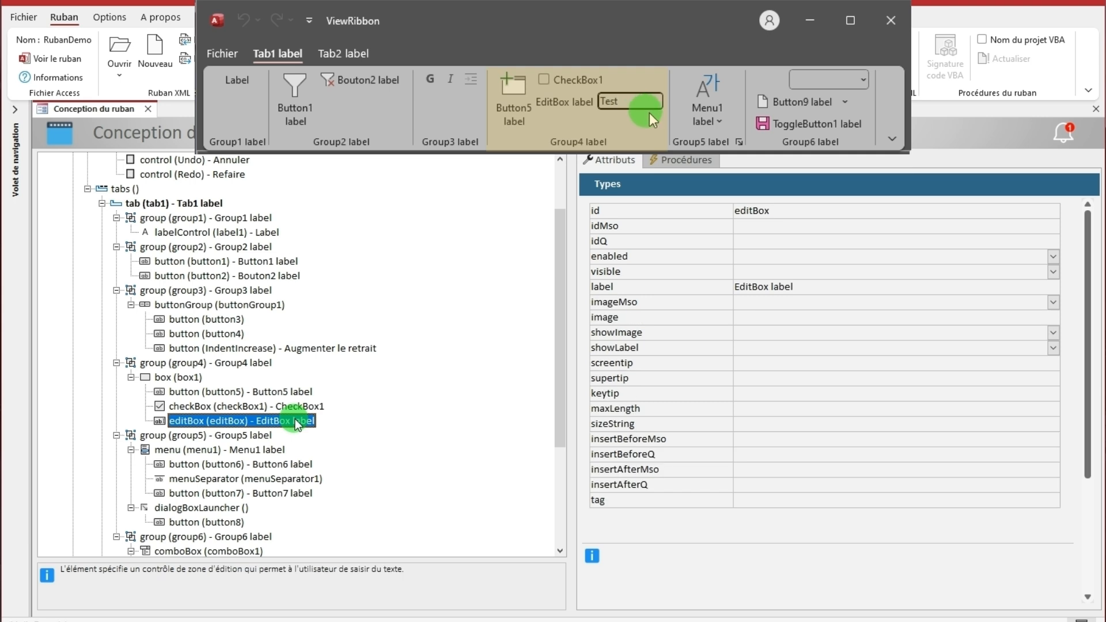
Examine group5's menu1 with its buttons and separator, expand that menu in the ribbon preview, and inspect the dialogBoxLauncher's button8.
{"action": "left_click", "coordinate": [271, 436]}
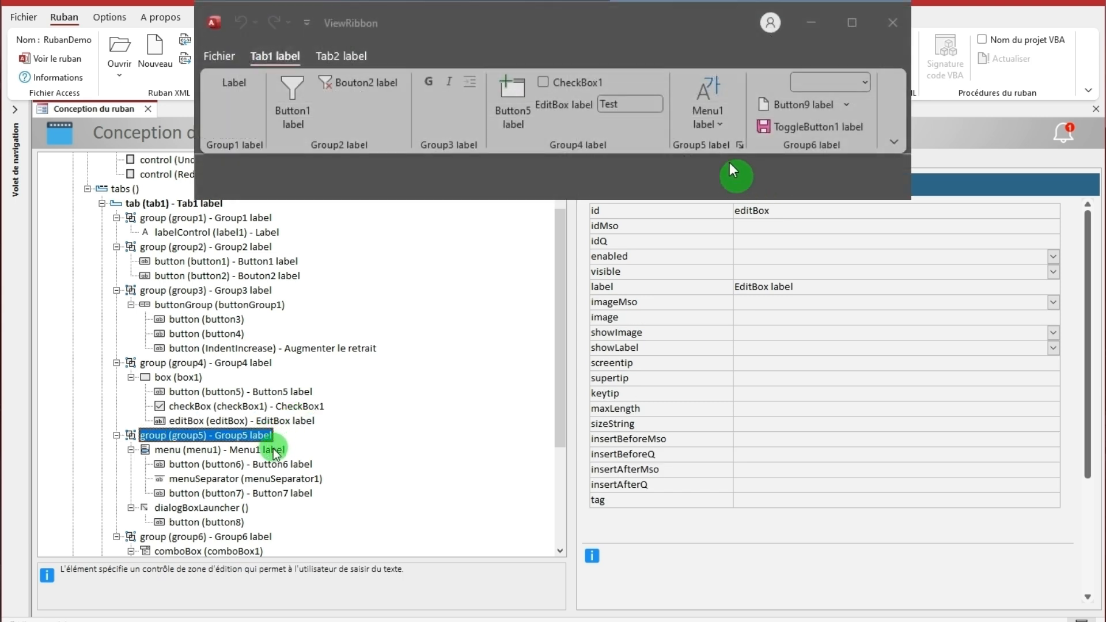
{"action": "left_click", "coordinate": [276, 452]}
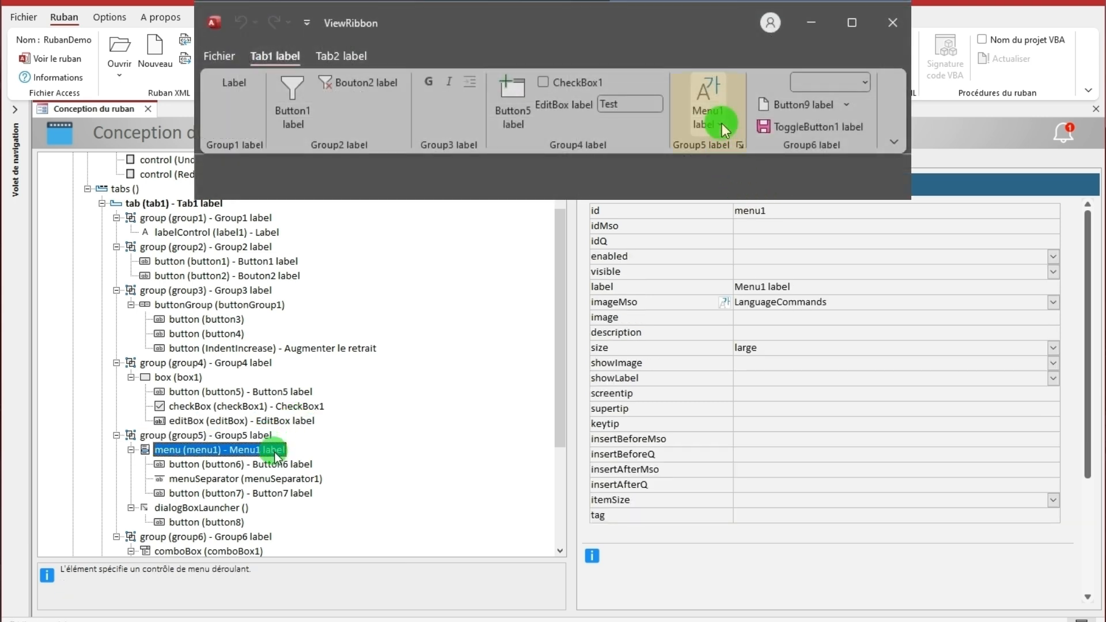
{"action": "left_click", "coordinate": [721, 123]}
{"action": "left_click", "coordinate": [298, 465]}
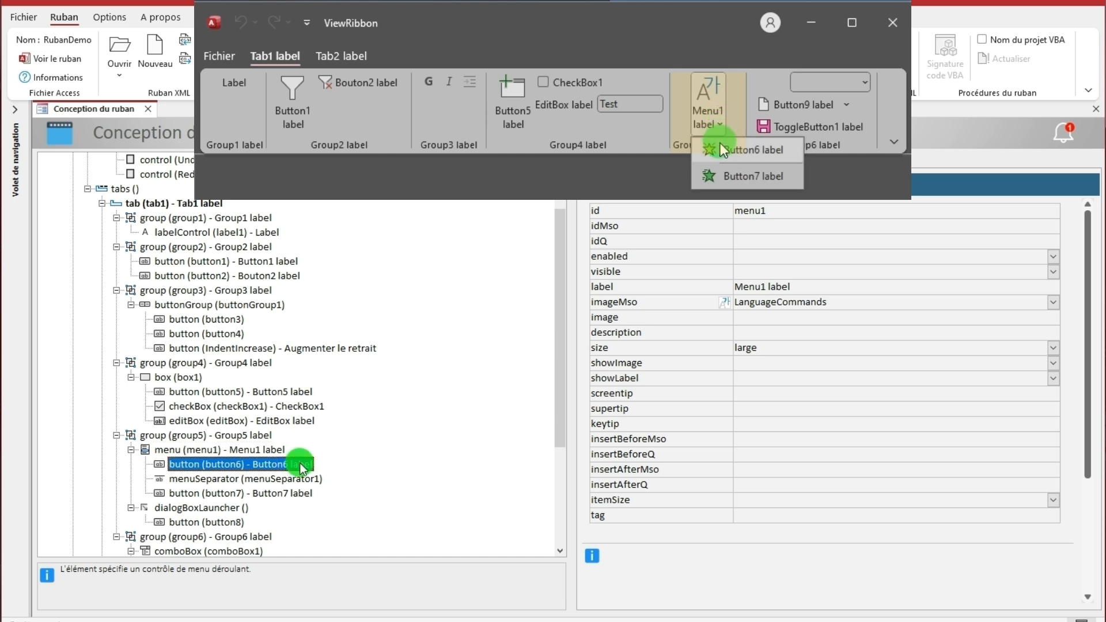
{"action": "left_click", "coordinate": [299, 480]}
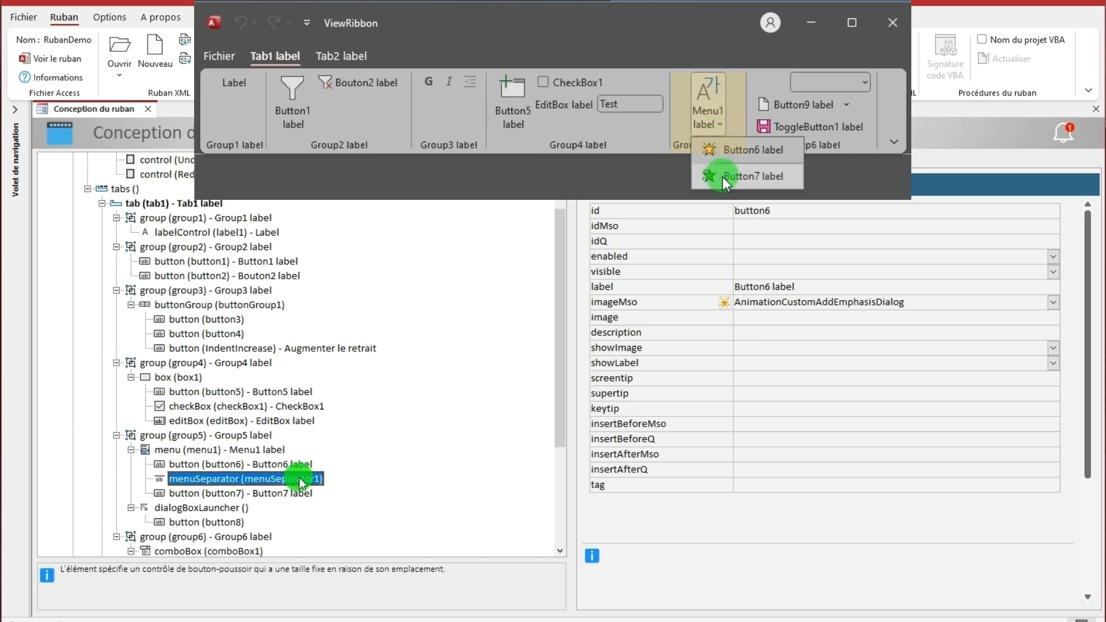
{"action": "left_click", "coordinate": [297, 494]}
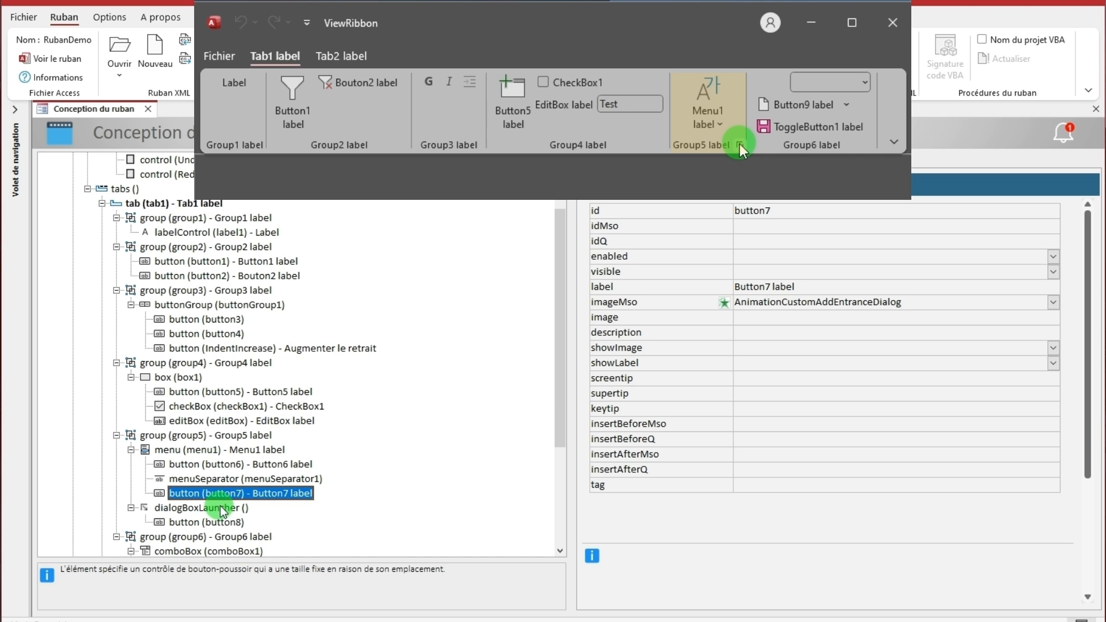
{"action": "left_click", "coordinate": [221, 509]}
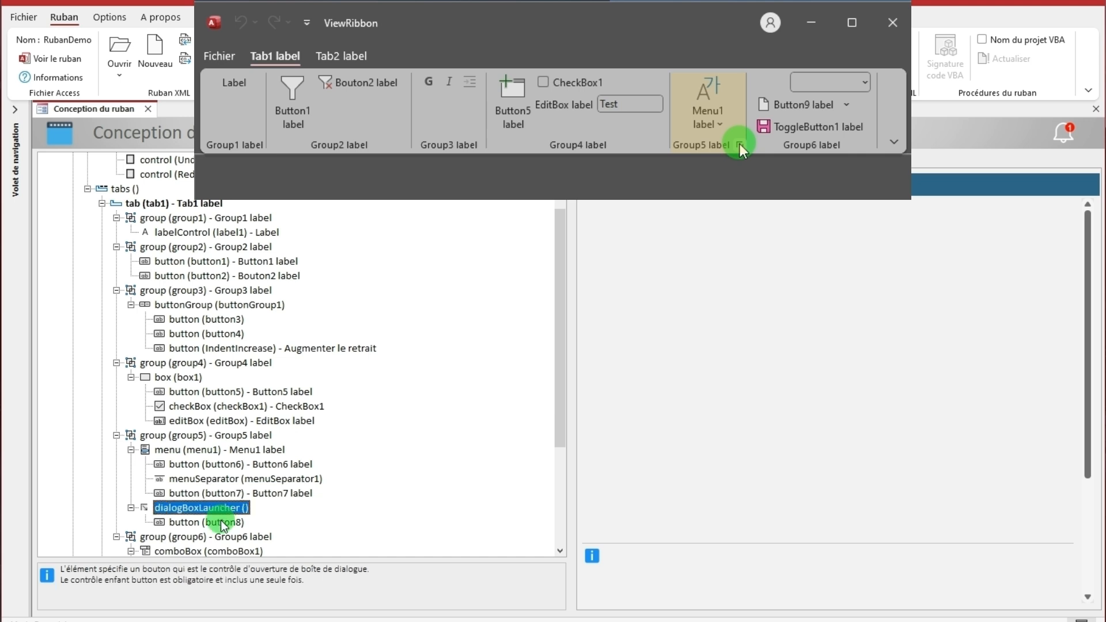
{"action": "left_click", "coordinate": [222, 522]}
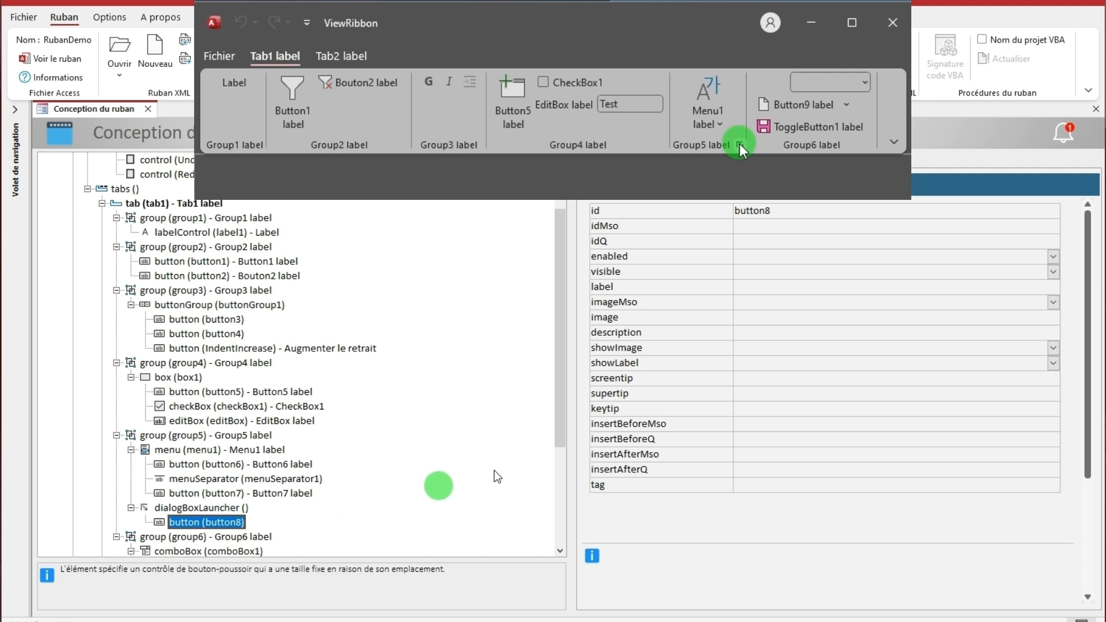
Inspect group6's comboBox1 and its two items, and choose "Item1 label" in the combo box of the ribbon preview.
{"action": "left_click_drag", "start_coordinate": [558, 429], "coordinate": [556, 555]}
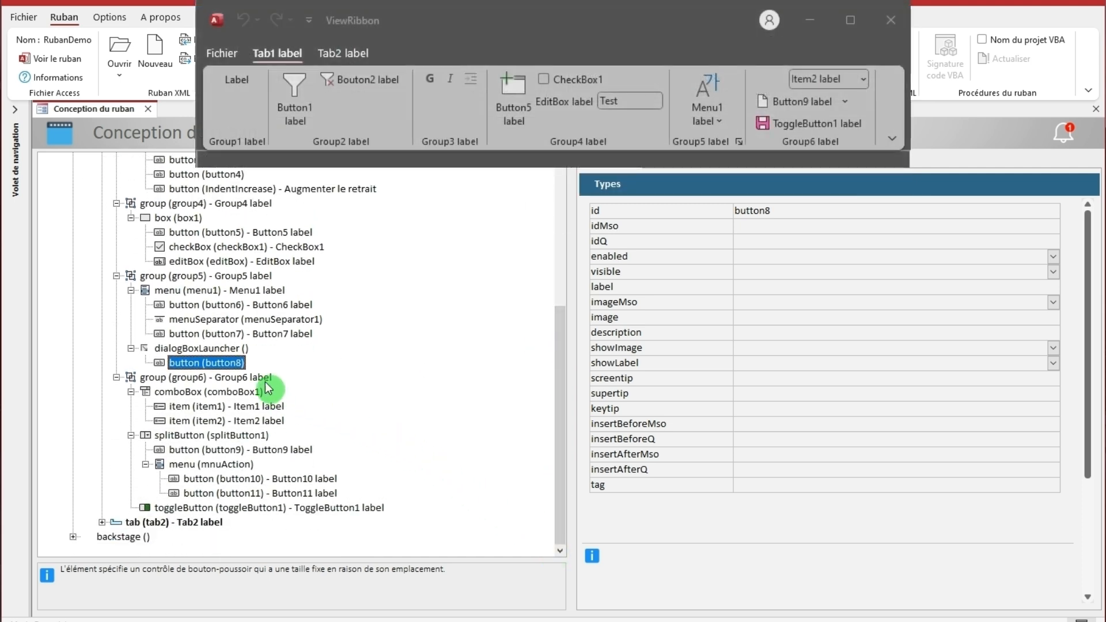
{"action": "left_click", "coordinate": [255, 378]}
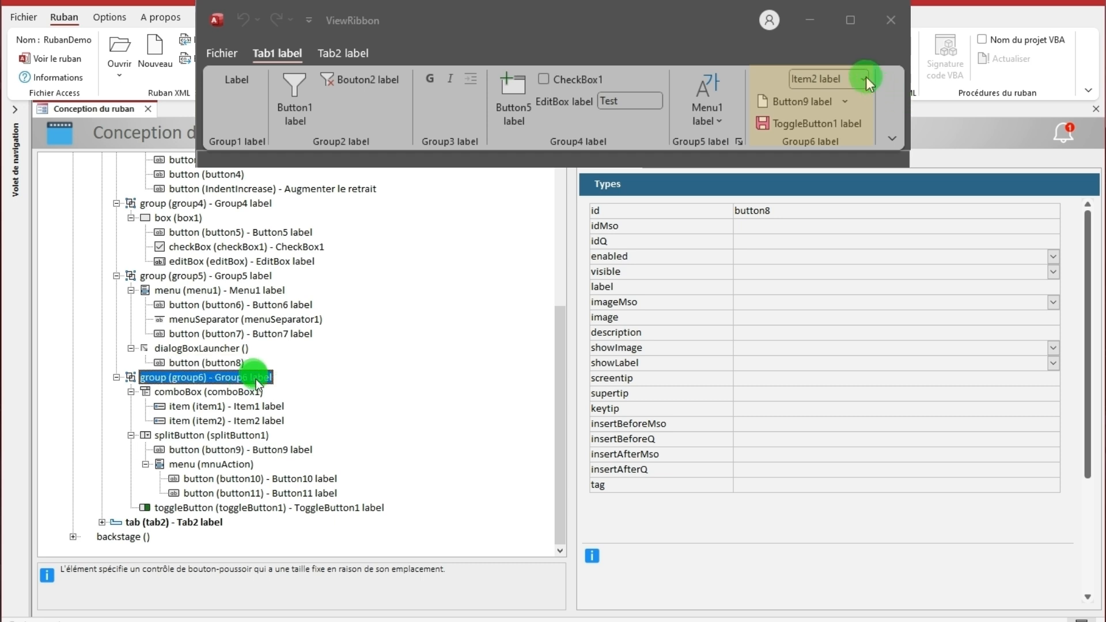
{"action": "left_click", "coordinate": [254, 393]}
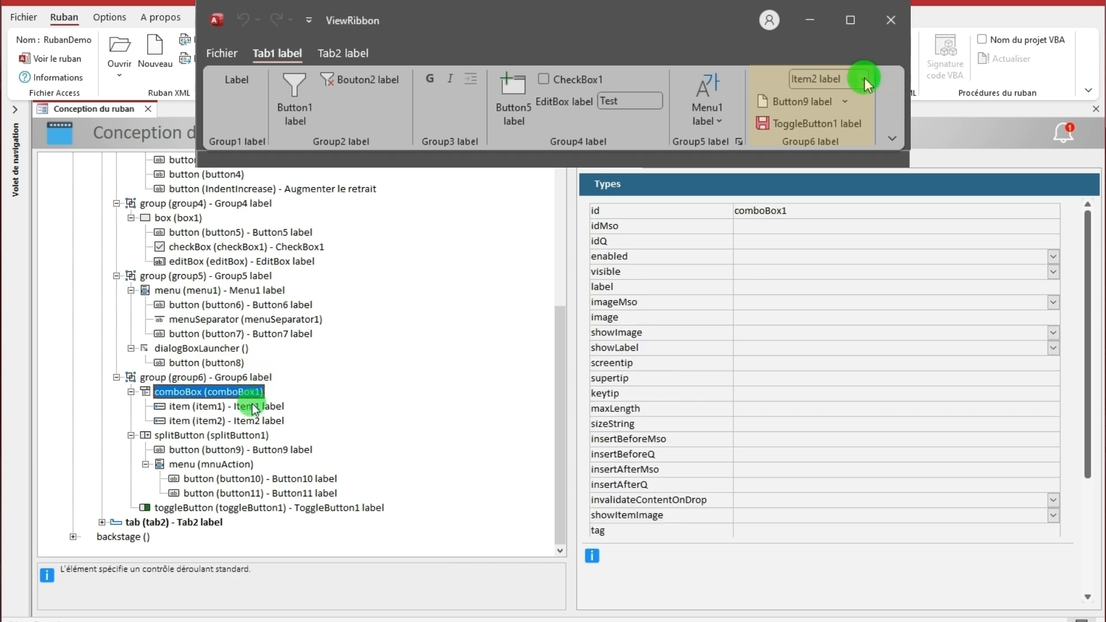
{"action": "left_click", "coordinate": [864, 83]}
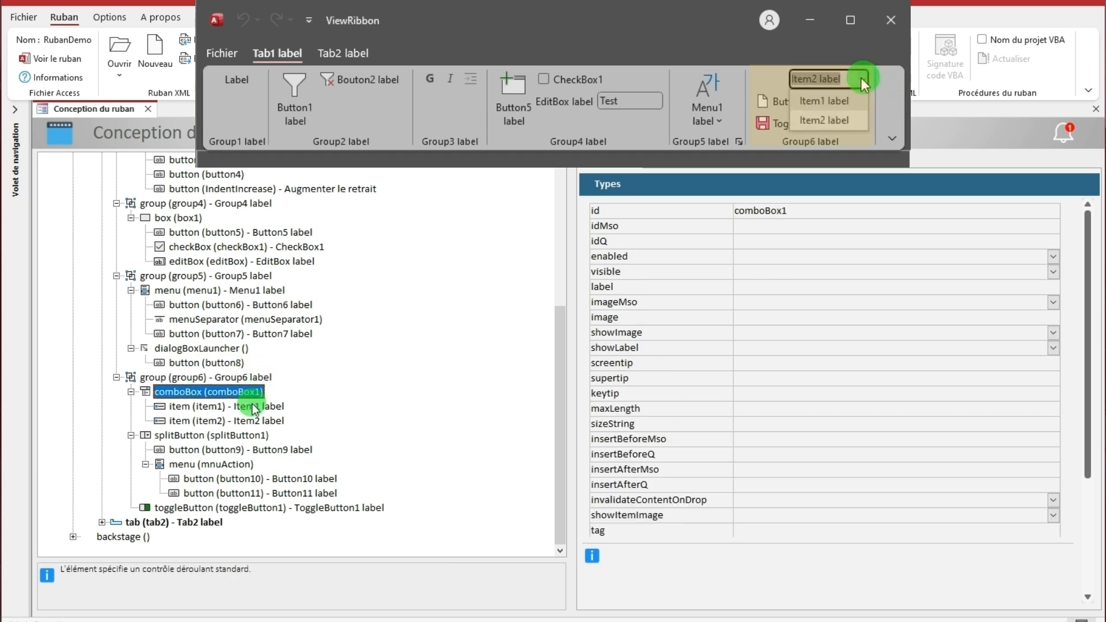
{"action": "left_click", "coordinate": [253, 407]}
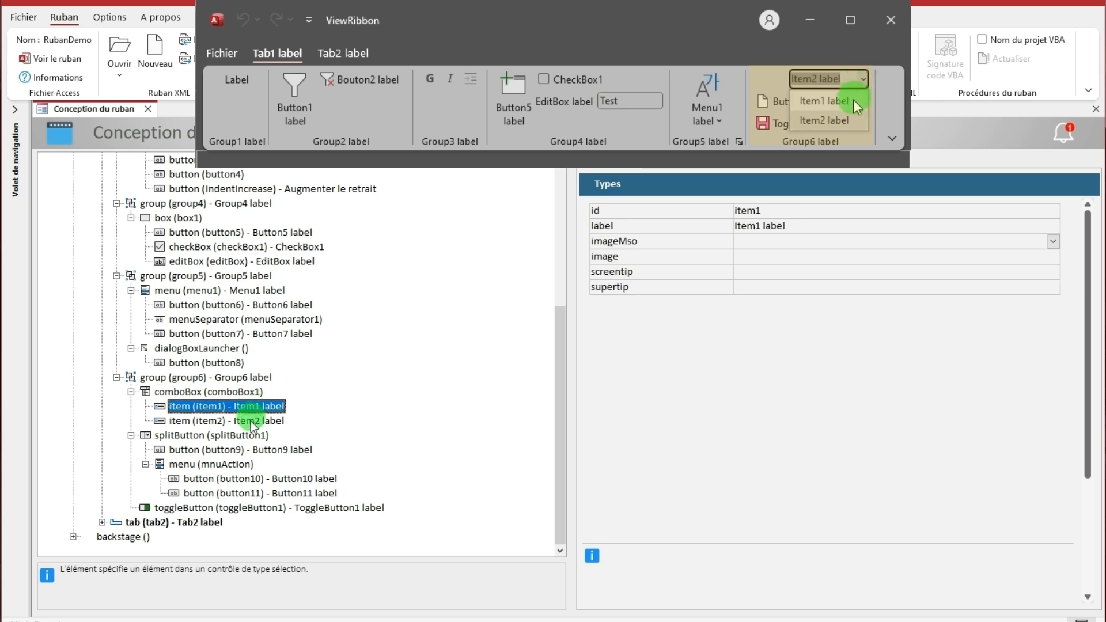
{"action": "left_click", "coordinate": [252, 422]}
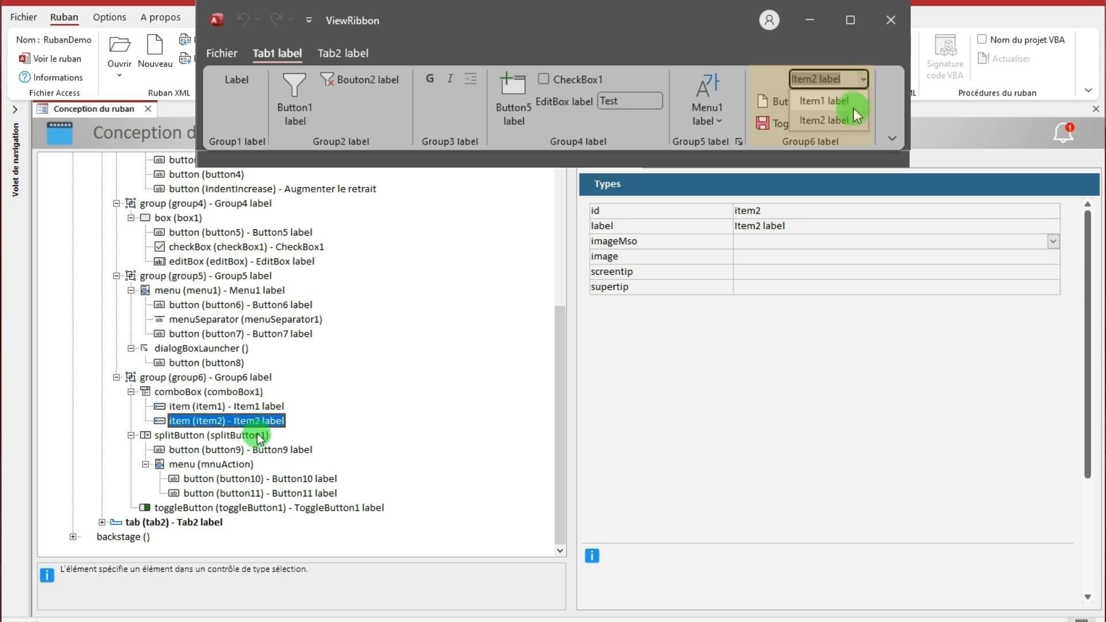
{"action": "left_click", "coordinate": [852, 101]}
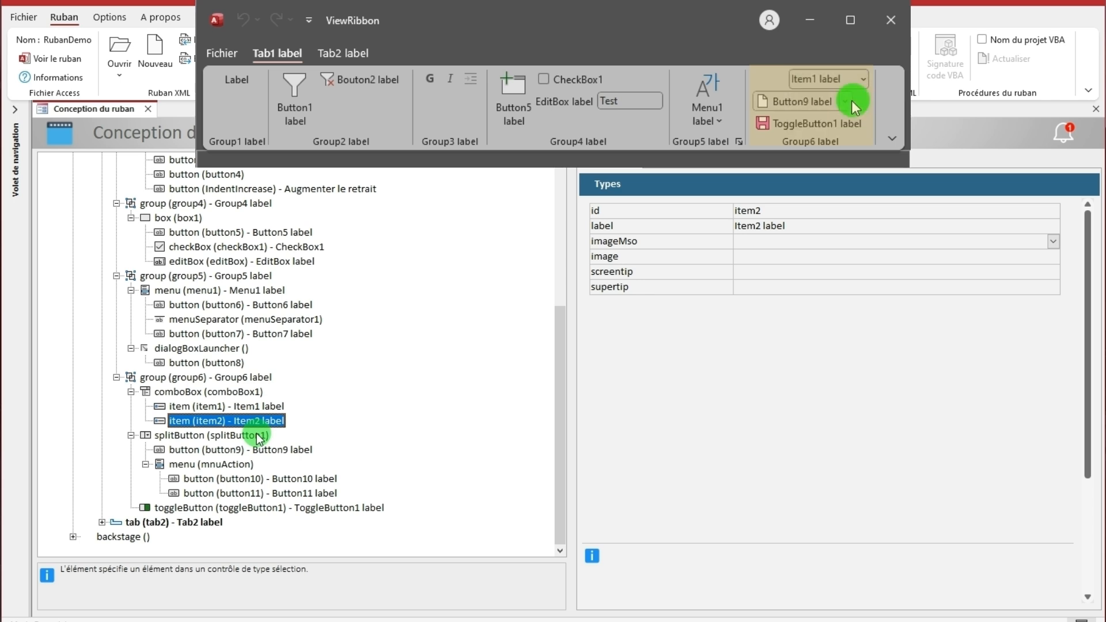
Examine splitButton1 with its button9 and mnuAction menu, expand that menu in the ribbon preview, and inspect button10 and button11.
{"action": "left_click", "coordinate": [260, 436]}
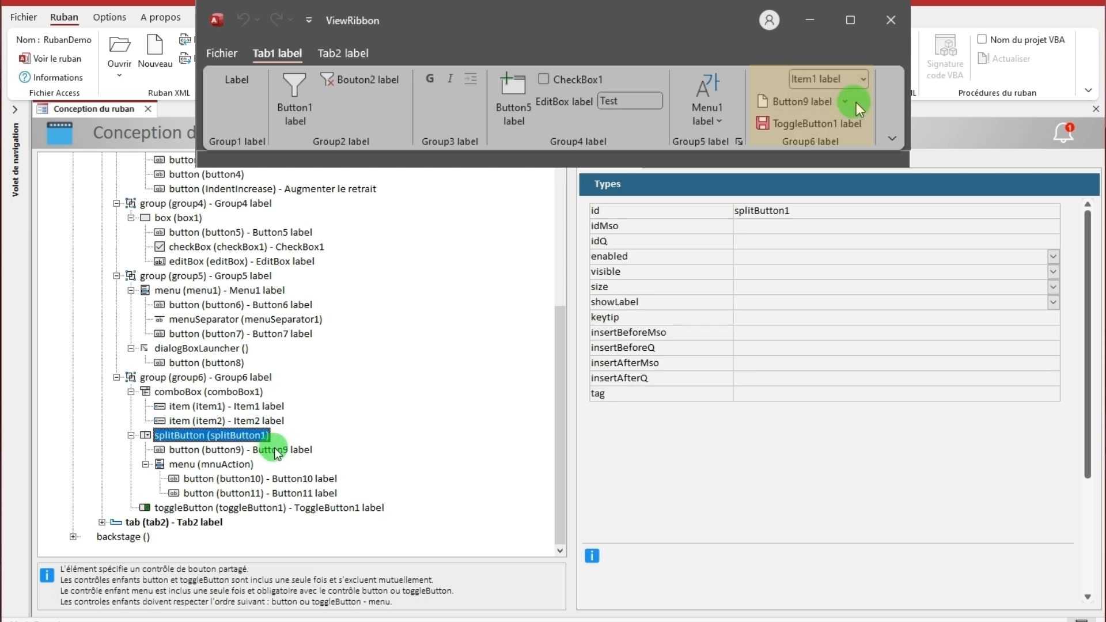
{"action": "left_click", "coordinate": [279, 450]}
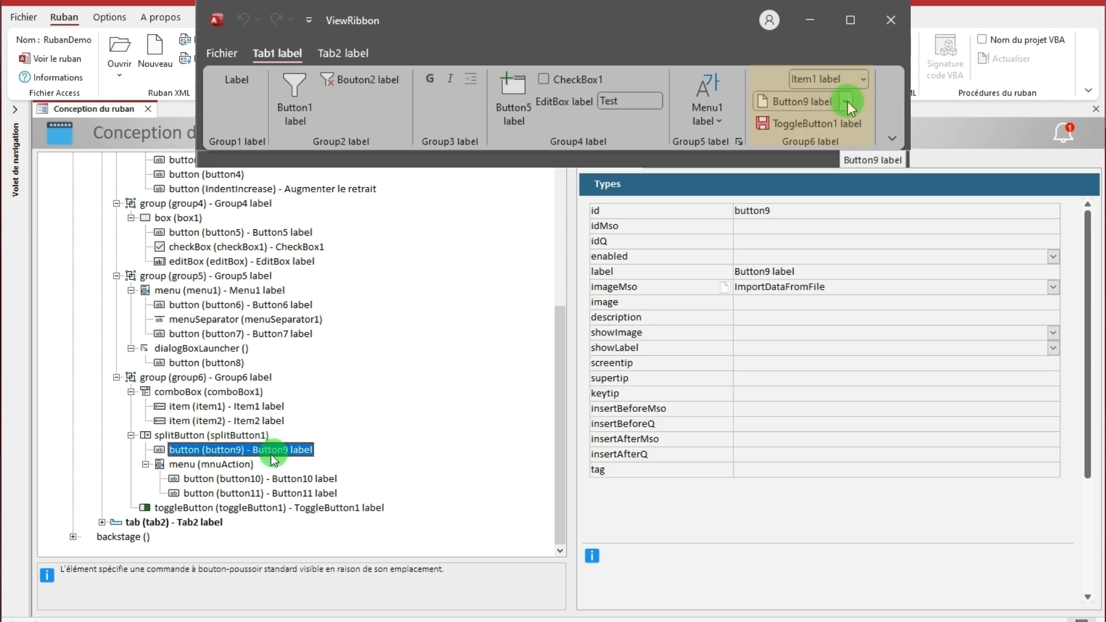
{"action": "left_click", "coordinate": [847, 102]}
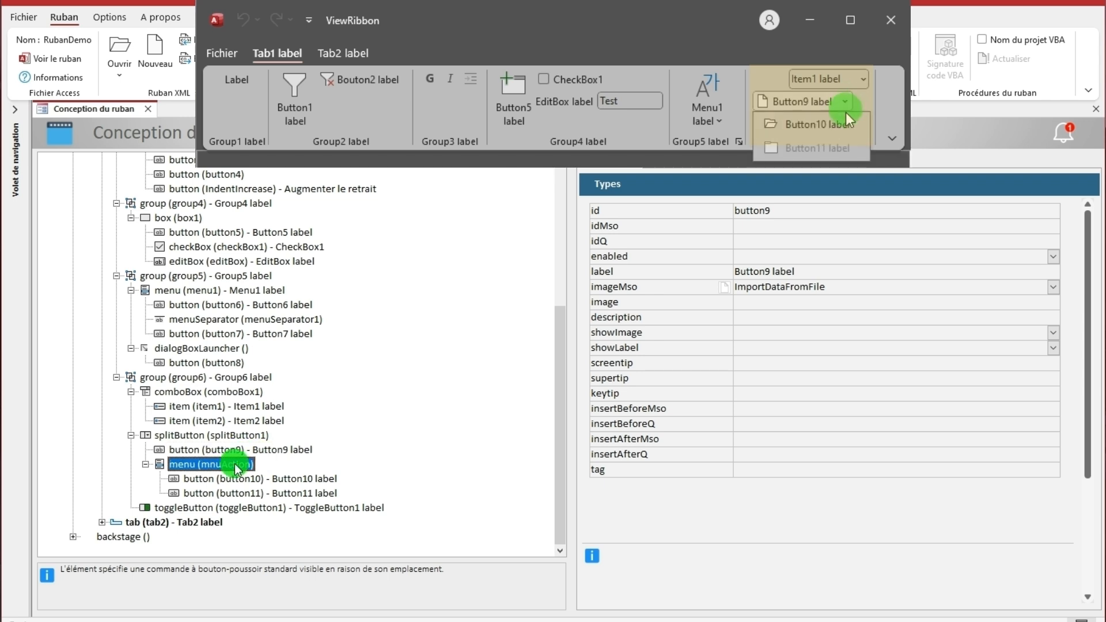
{"action": "left_click", "coordinate": [295, 479]}
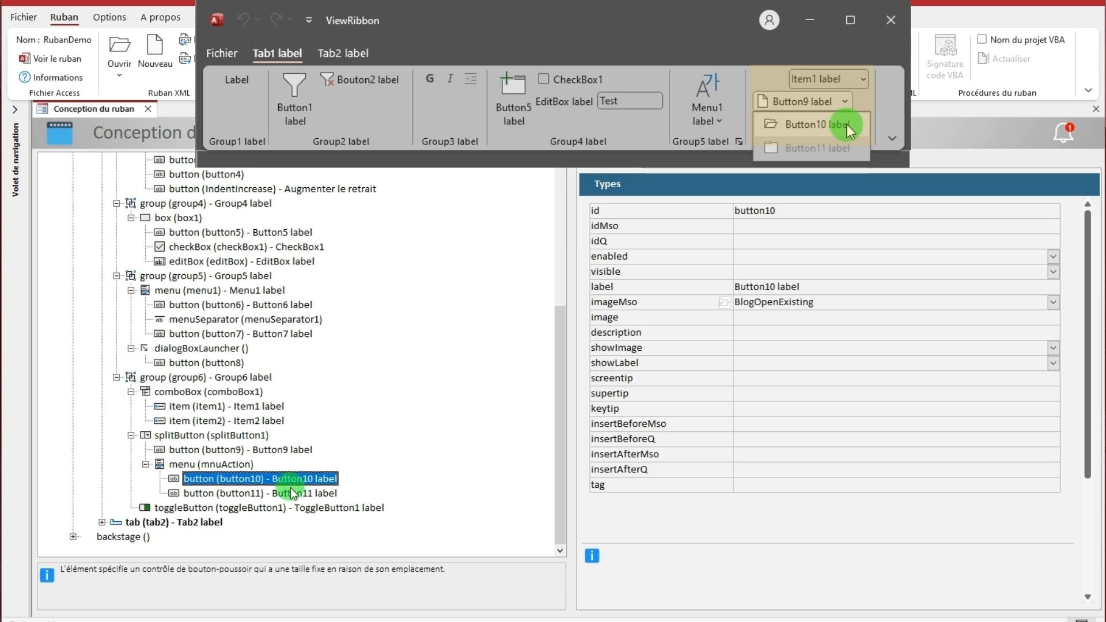
{"action": "left_click", "coordinate": [289, 493]}
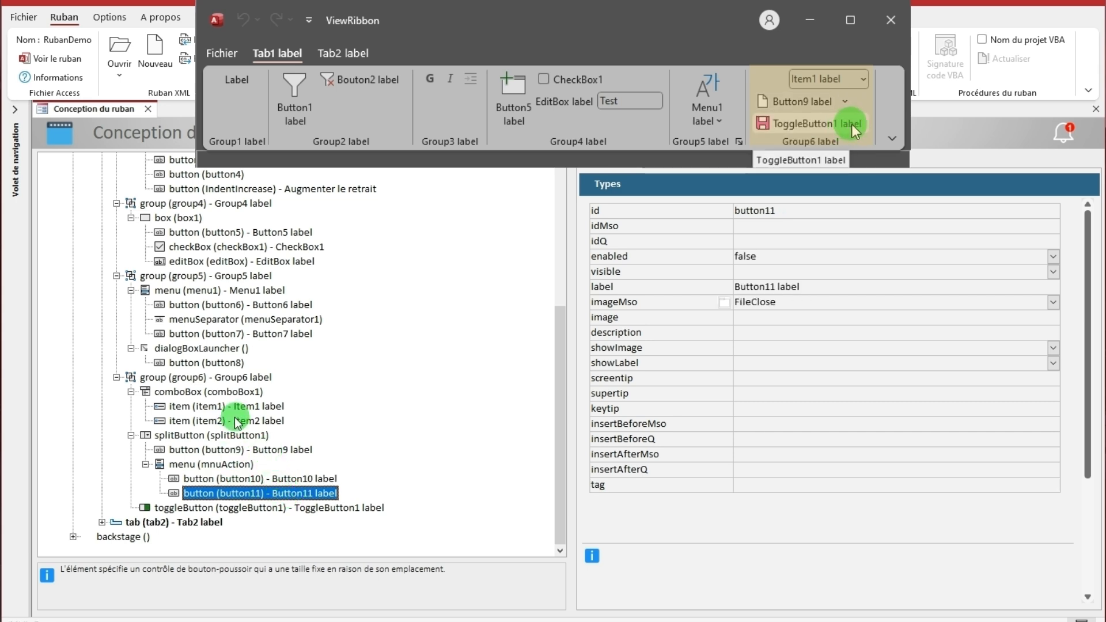
Inspect group6's toggleButton1, and examine tab2's group7 with its button13.
{"action": "left_click", "coordinate": [211, 507]}
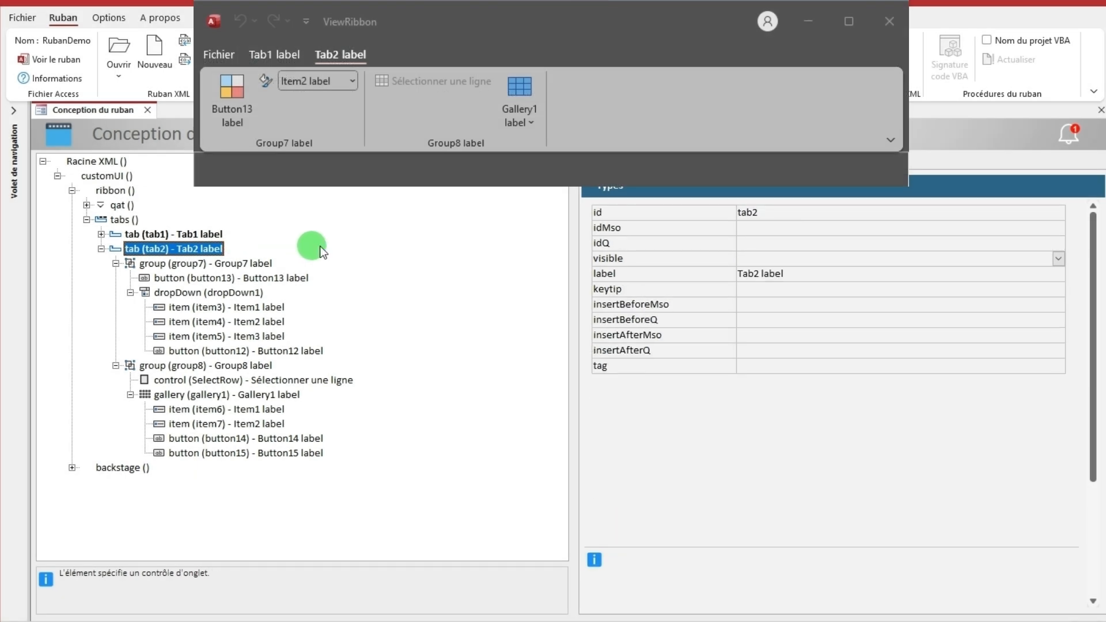
{"action": "left_click", "coordinate": [270, 263]}
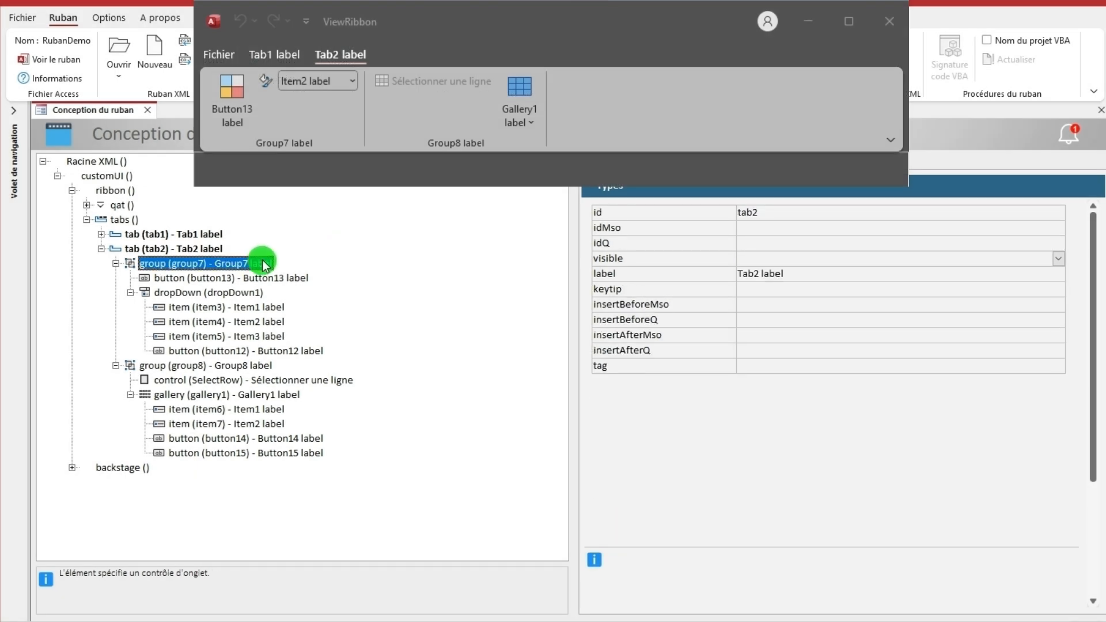
{"action": "left_click", "coordinate": [276, 280]}
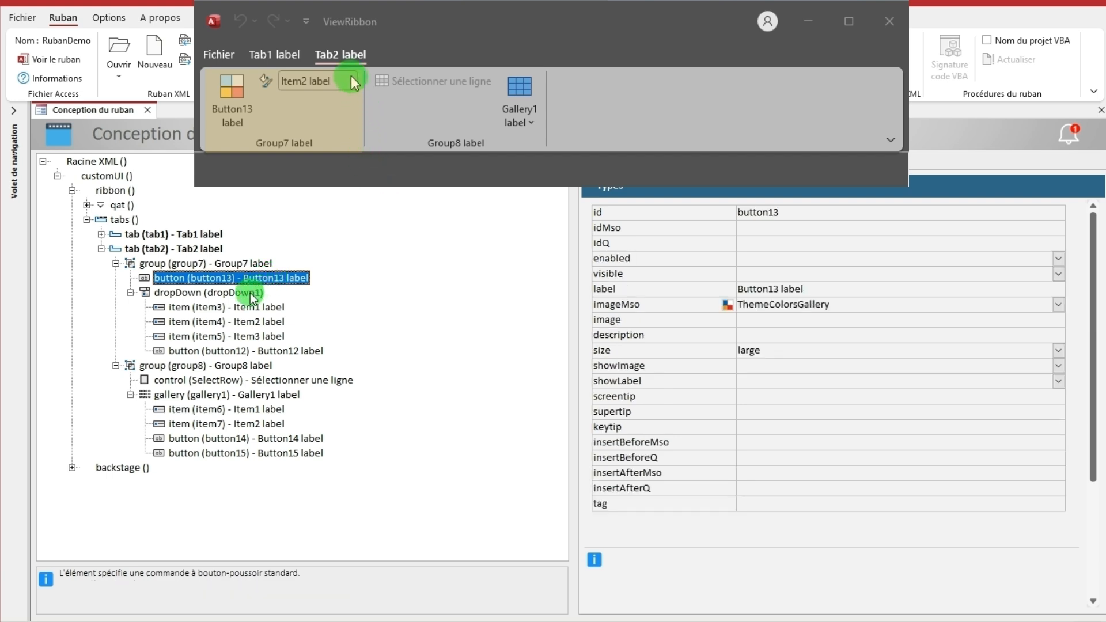
Examine group7's dropDown1 with its three items and button12, comparing them with the expanded drop-down in the ribbon preview.
{"action": "left_click", "coordinate": [253, 293]}
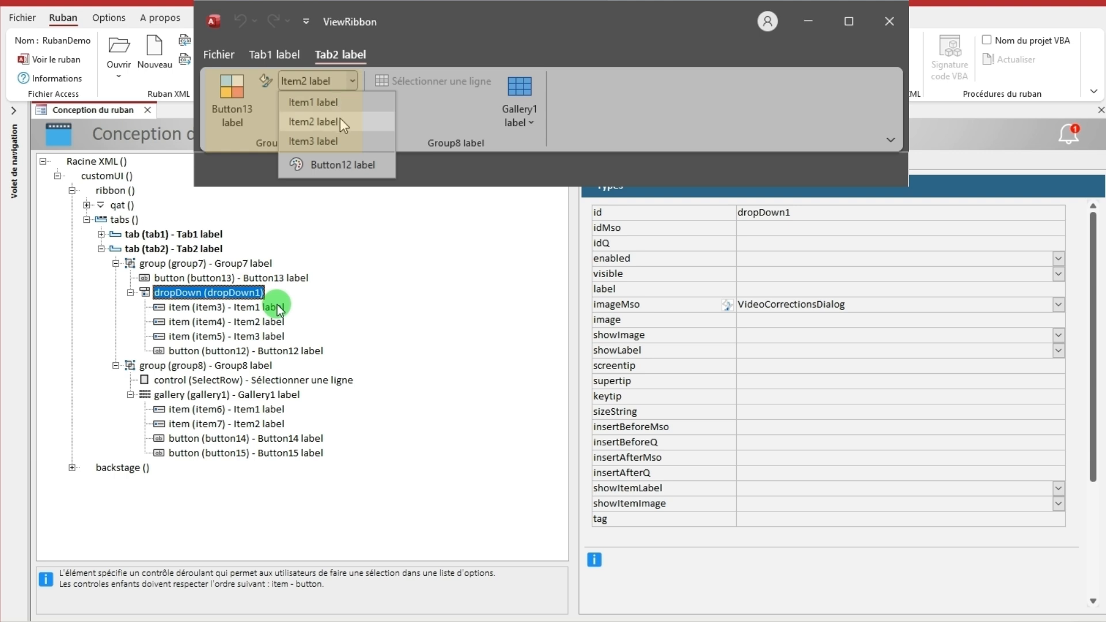
{"action": "left_click", "coordinate": [277, 307]}
{"action": "left_click", "coordinate": [279, 321]}
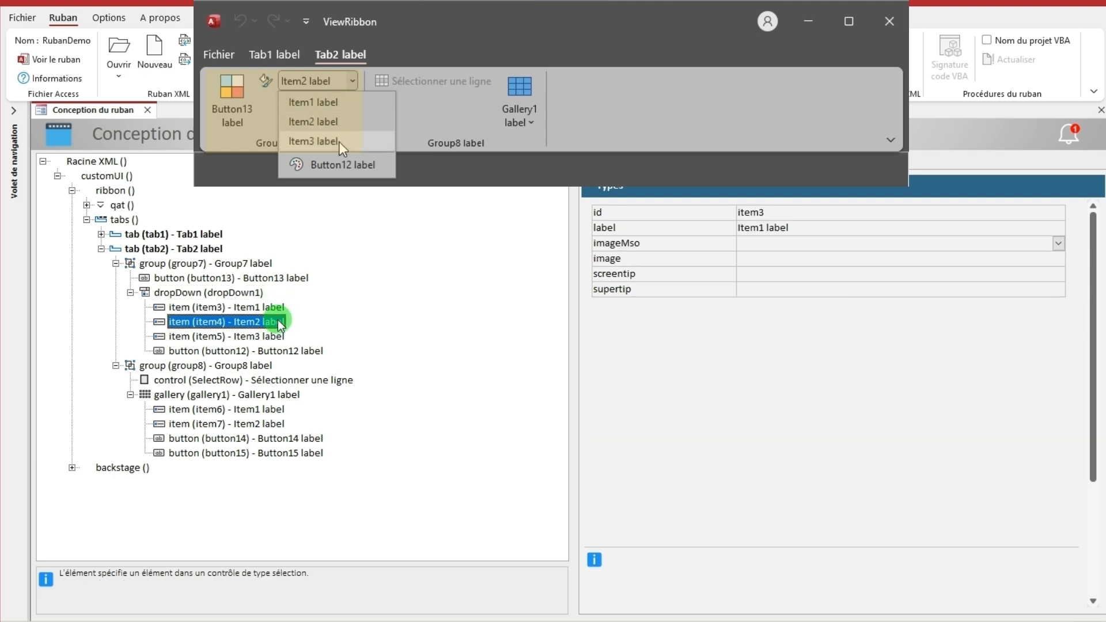
{"action": "left_click", "coordinate": [276, 336]}
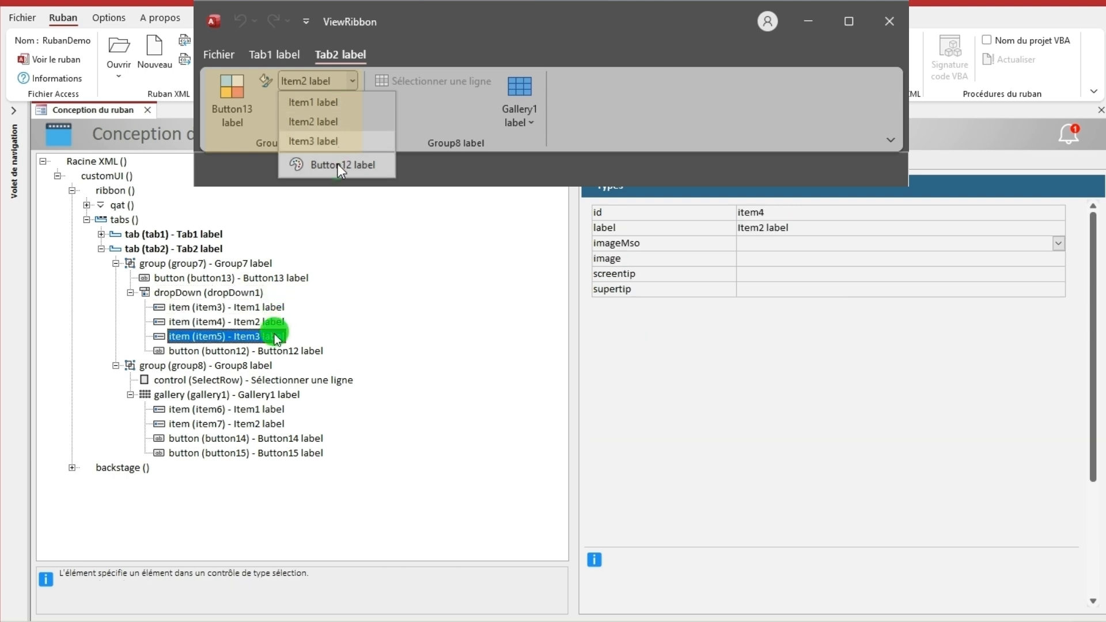
{"action": "left_click", "coordinate": [277, 352]}
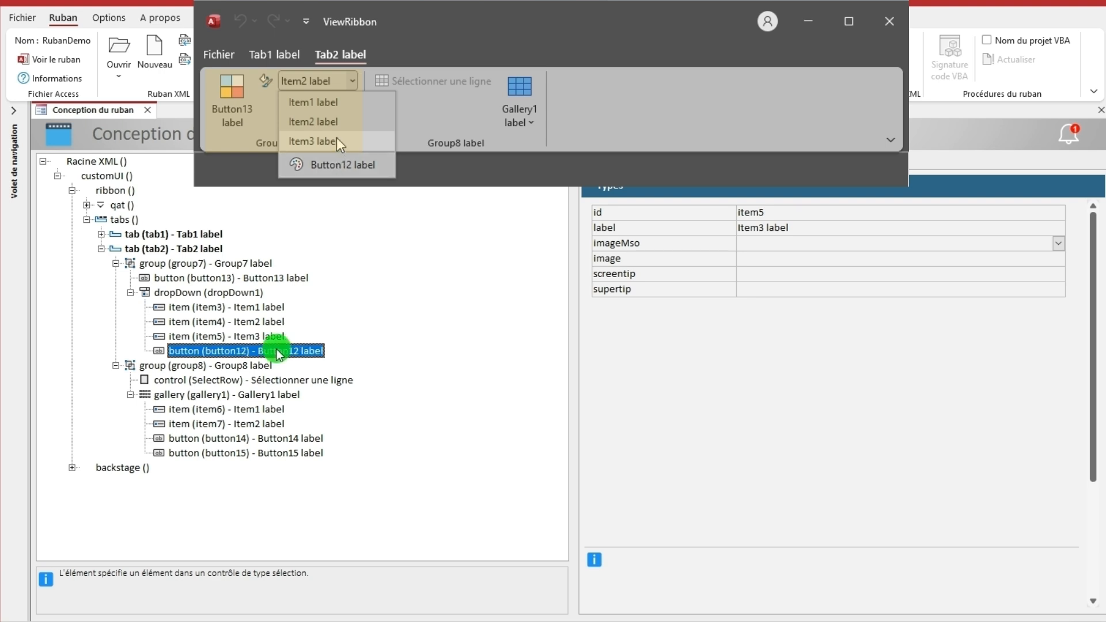
Inspect group8 of tab2 with its SelectRow control and gallery1.
{"action": "left_click", "coordinate": [271, 366]}
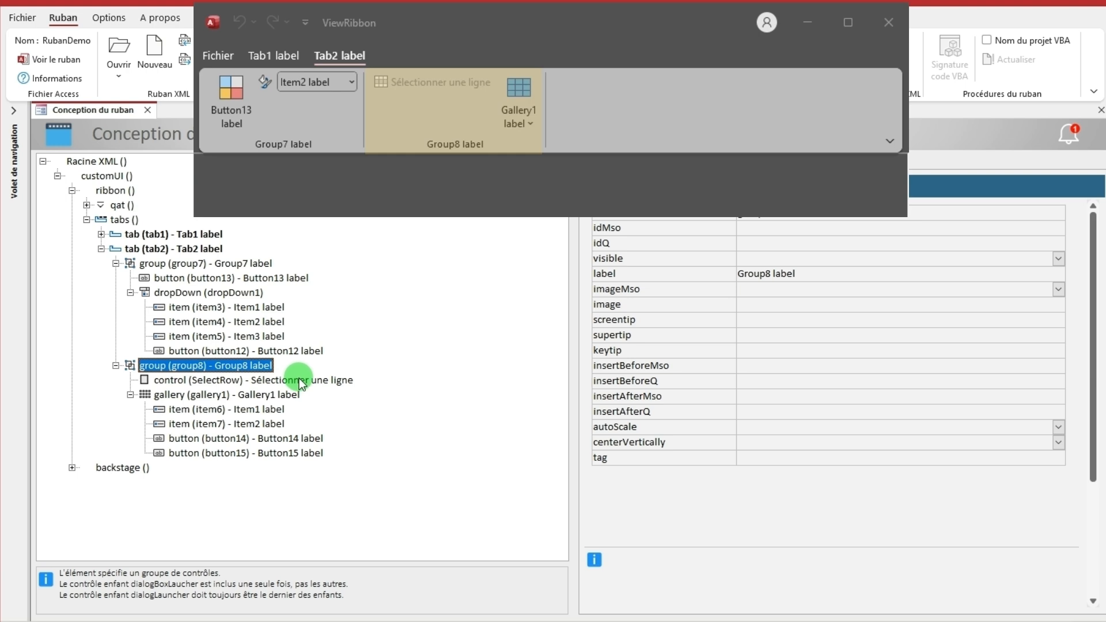
{"action": "left_click", "coordinate": [300, 382]}
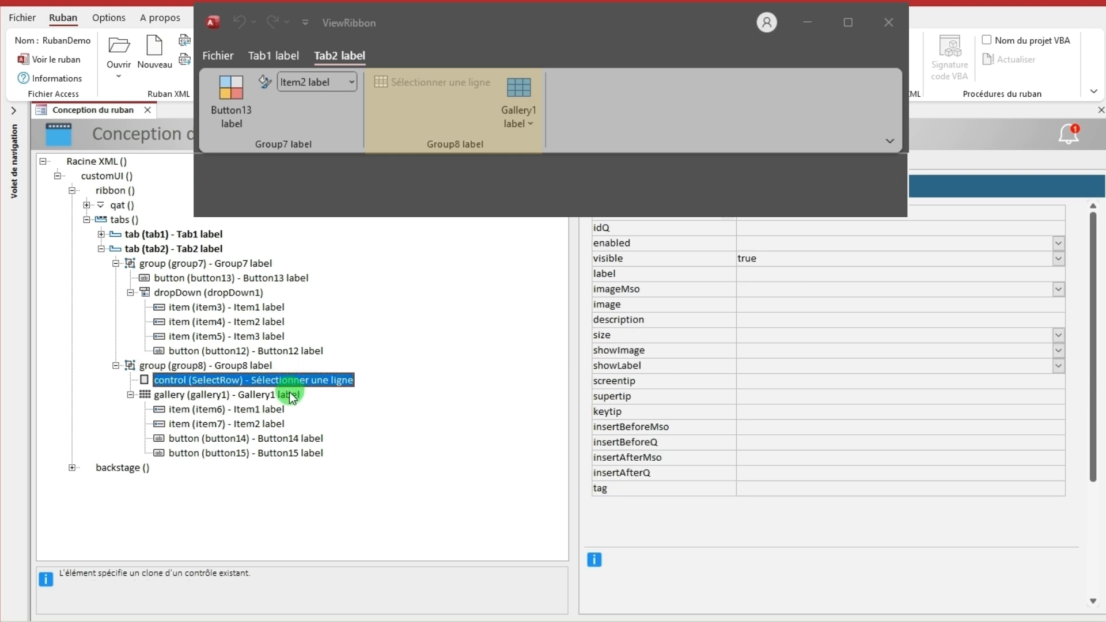
{"action": "left_click", "coordinate": [290, 395]}
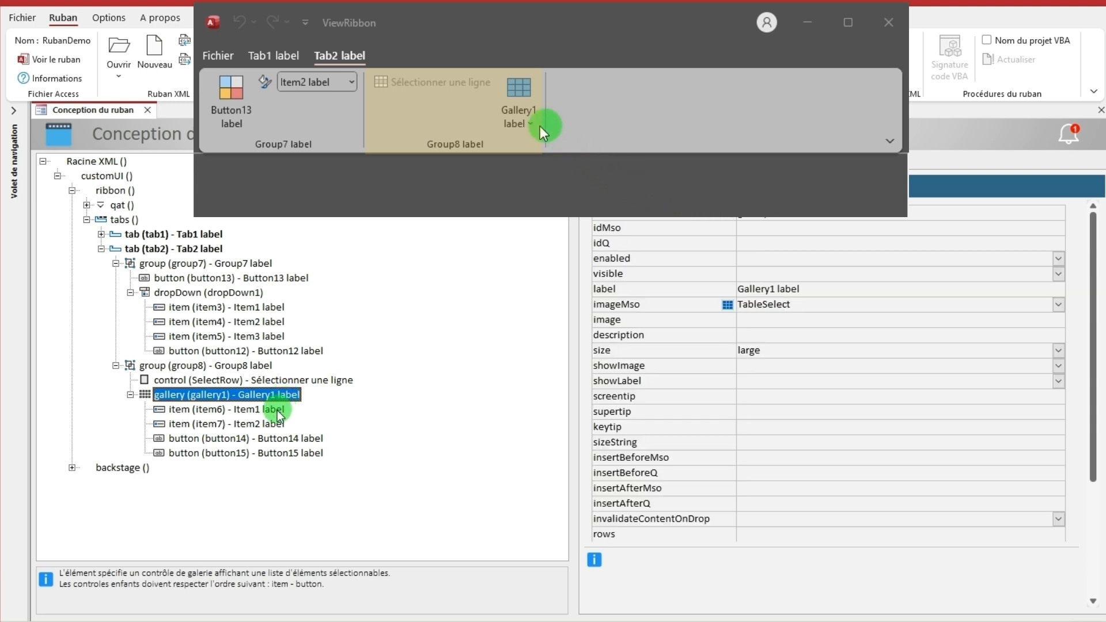
Examine gallery1's item6, item7, button14 and button15, and expand the gallery in the ribbon preview.
{"action": "left_click", "coordinate": [275, 411]}
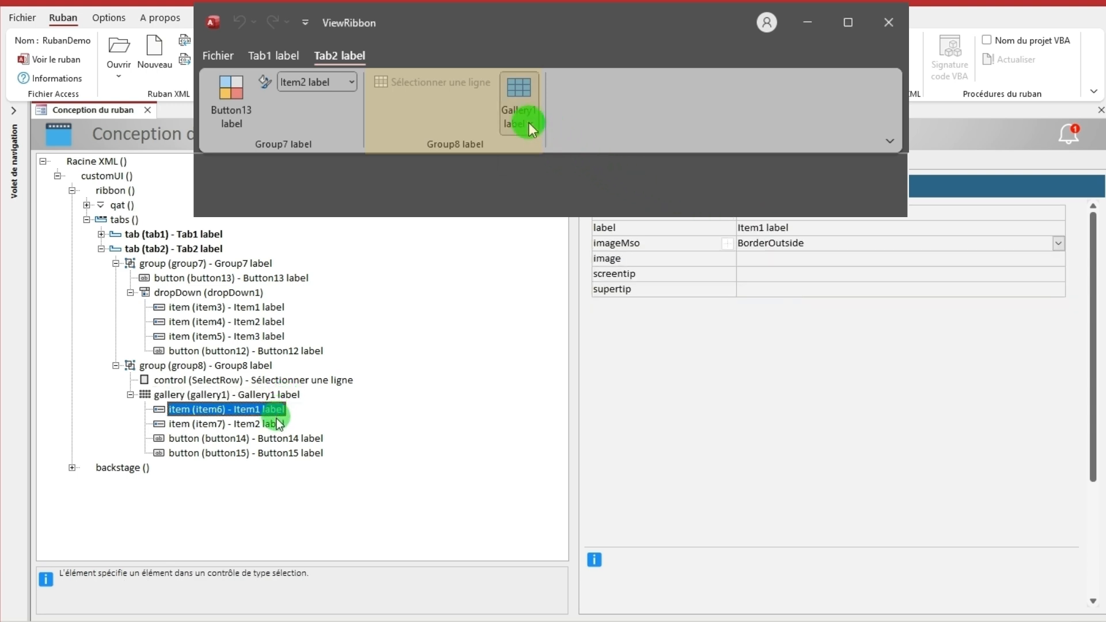
{"action": "left_click", "coordinate": [529, 124]}
{"action": "left_click", "coordinate": [278, 423]}
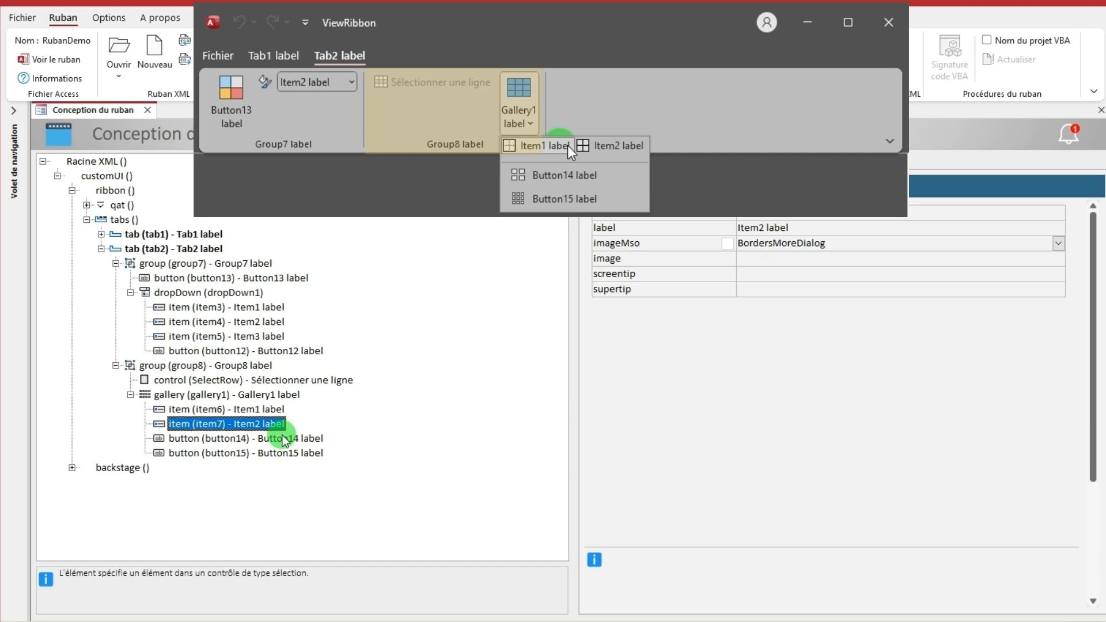
{"action": "left_click", "coordinate": [284, 439]}
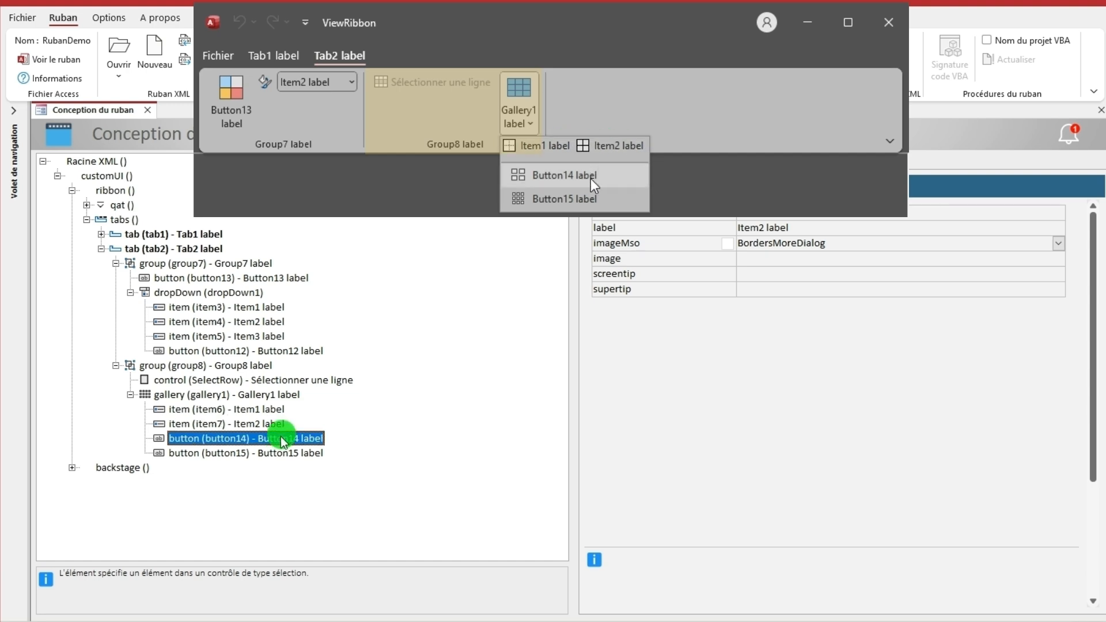
{"action": "left_click", "coordinate": [277, 453]}
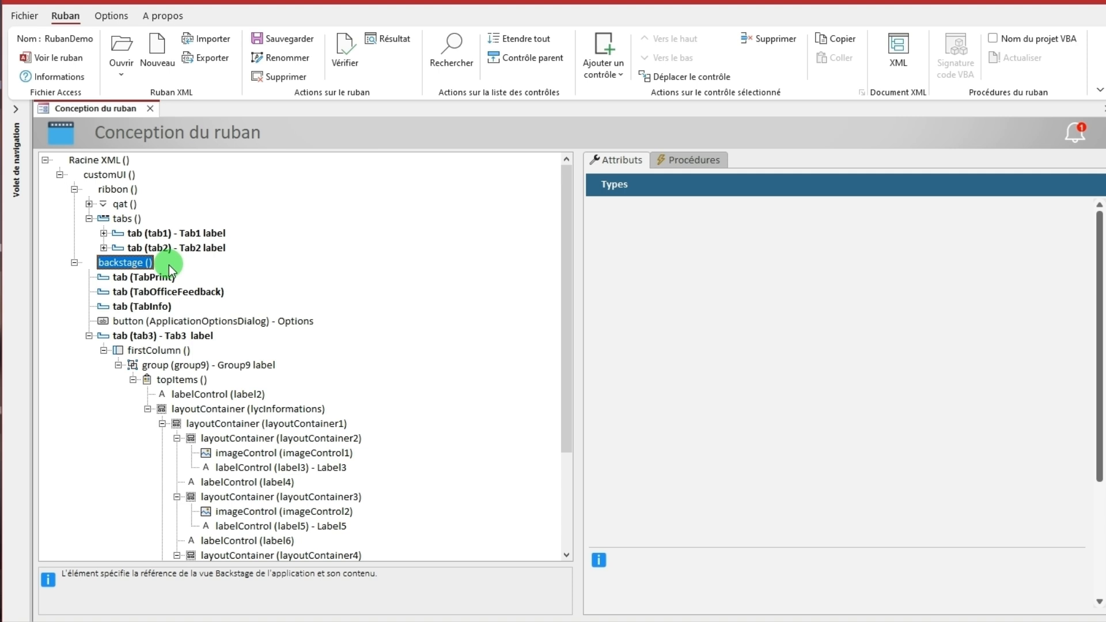
Inspect the backstage tabs TabPrint, TabOfficeFeedback and TabInfo, and the ApplicationOptionsDialog button.
{"action": "left_click", "coordinate": [163, 279]}
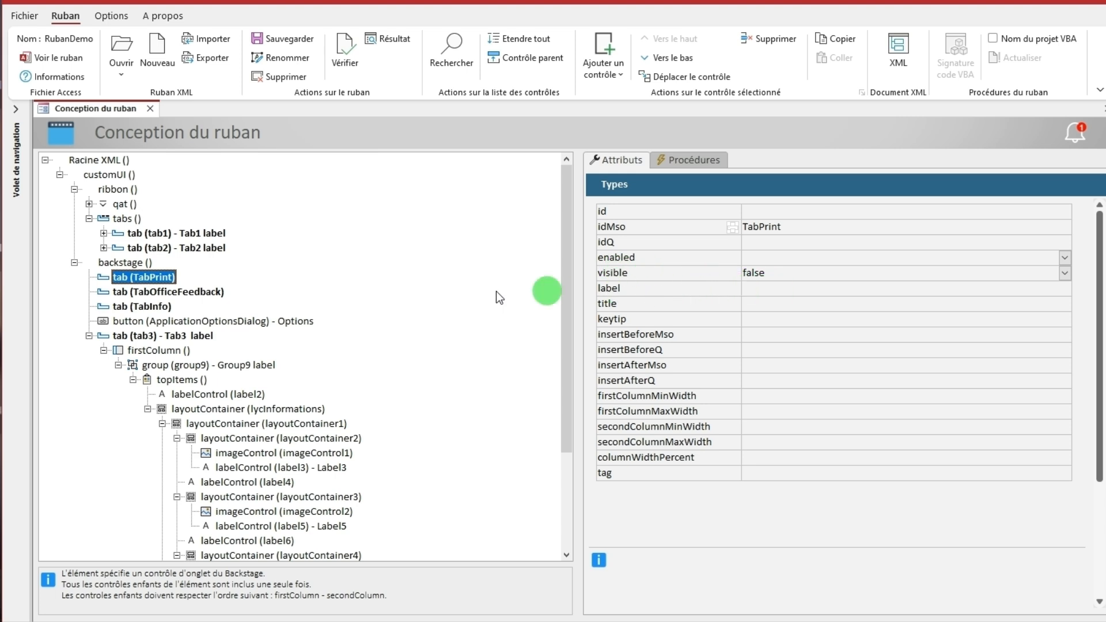
{"action": "left_click", "coordinate": [166, 290]}
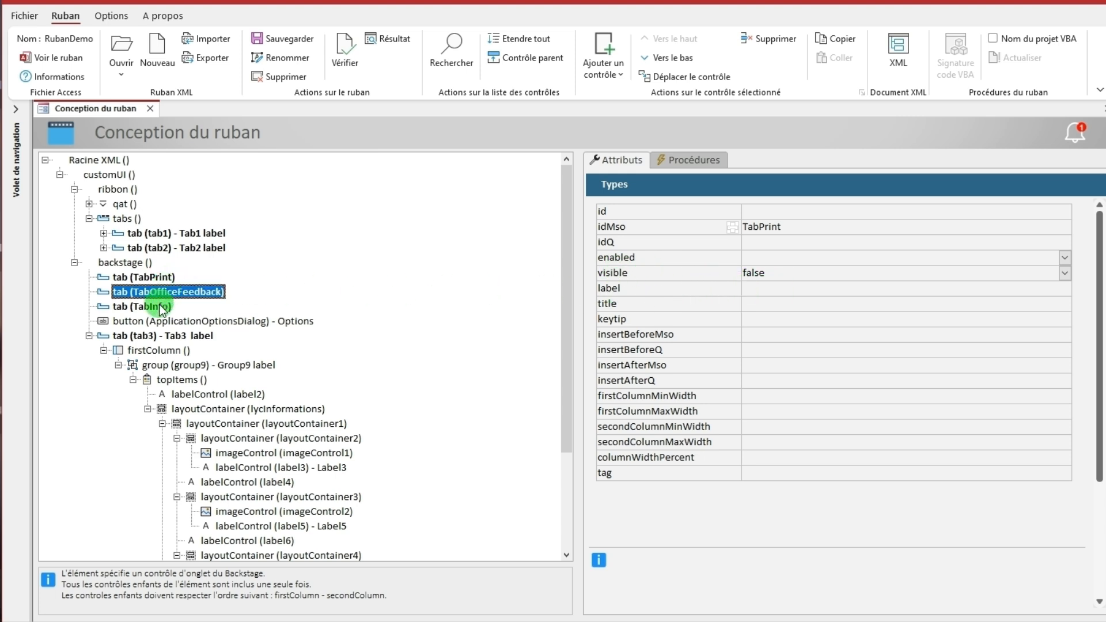
{"action": "left_click", "coordinate": [161, 308]}
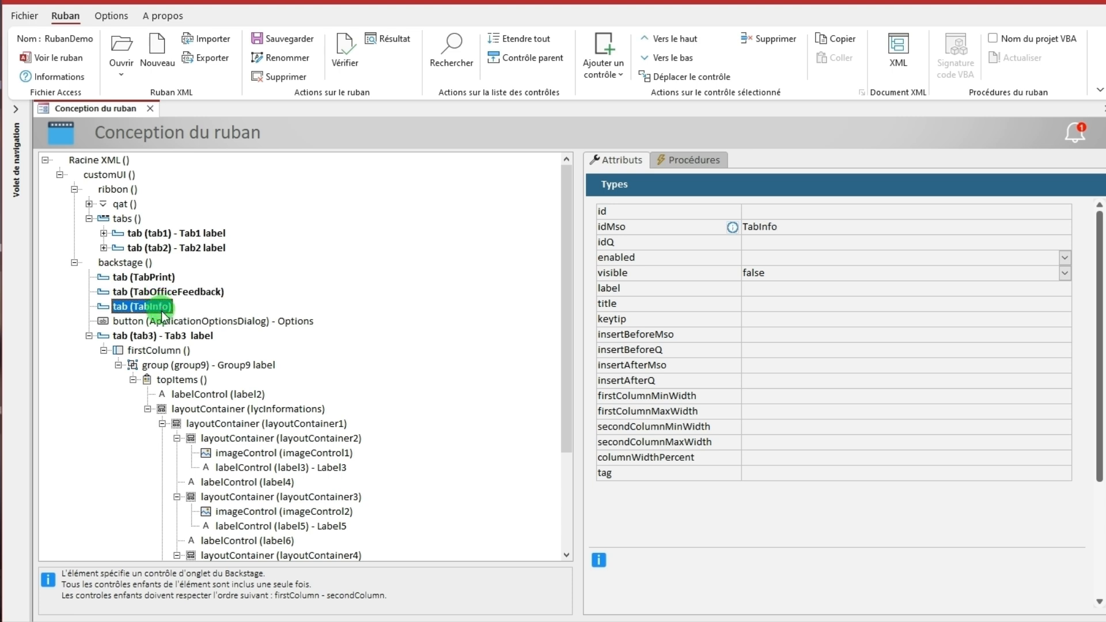
{"action": "left_click", "coordinate": [168, 322]}
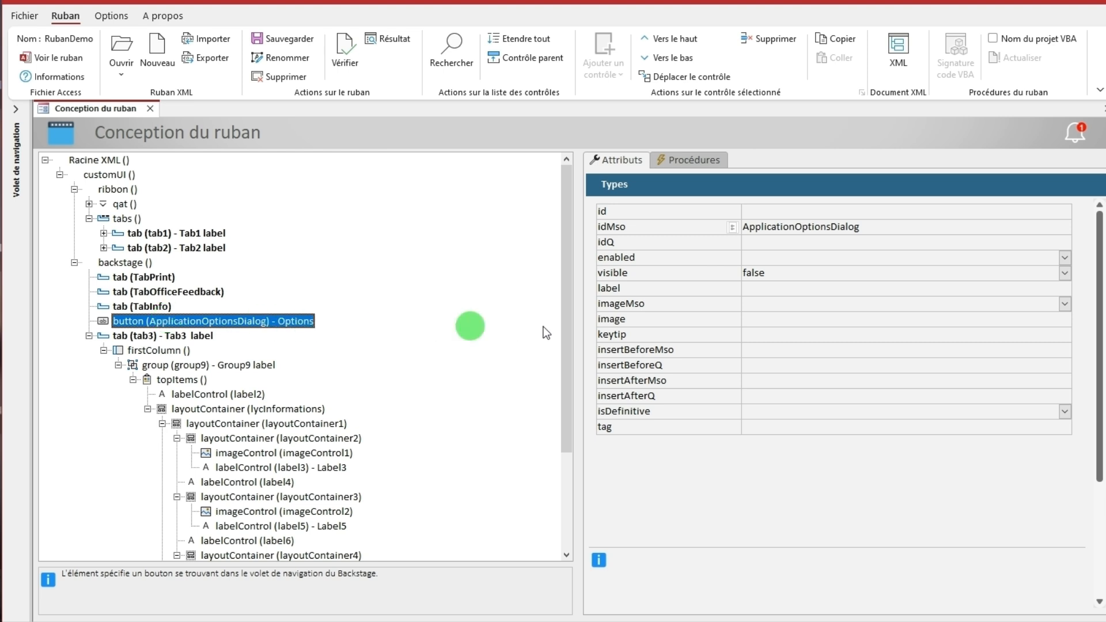
Examine the backstage tab3 with its firstColumn, group9 and topItems elements.
{"action": "left_click", "coordinate": [198, 337]}
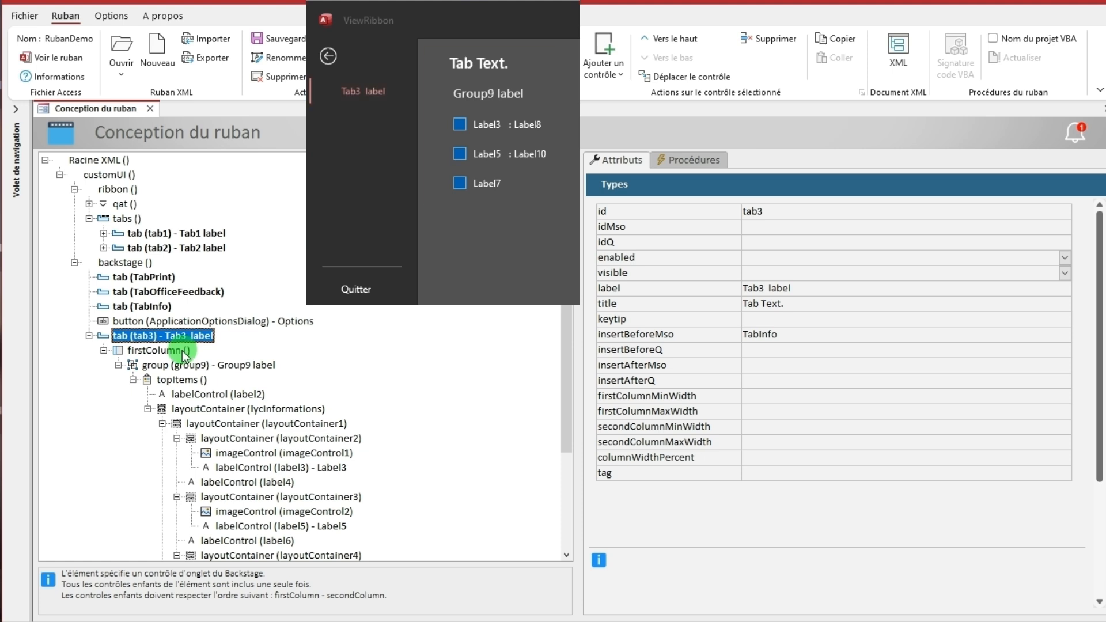
{"action": "left_click", "coordinate": [183, 350]}
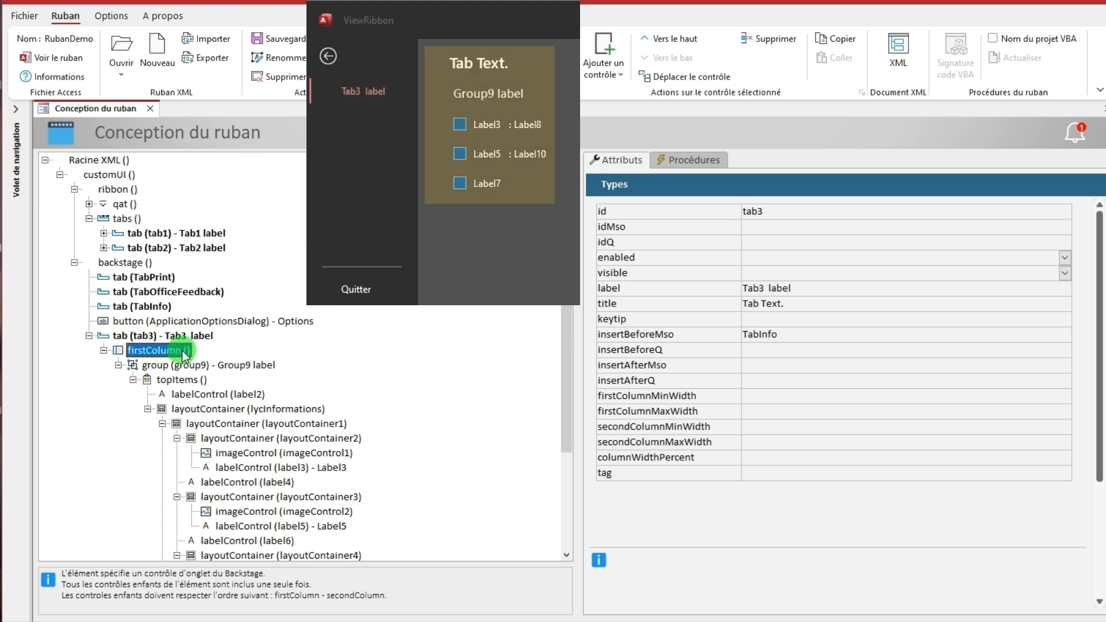
{"action": "left_click", "coordinate": [216, 365]}
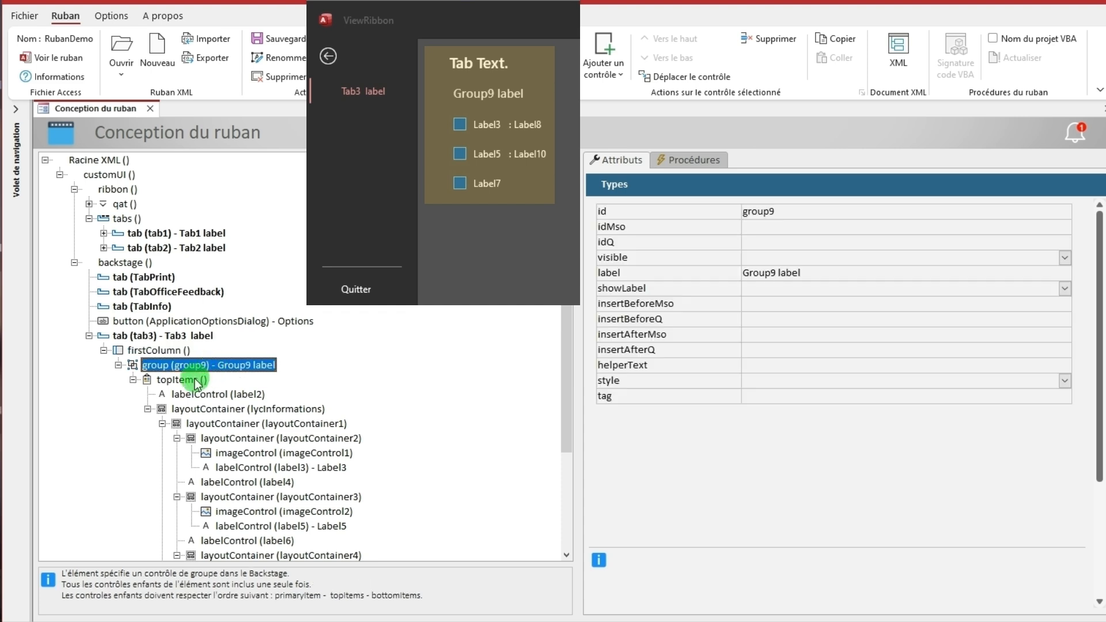
{"action": "left_click", "coordinate": [198, 381]}
{"action": "left_click", "coordinate": [194, 379]}
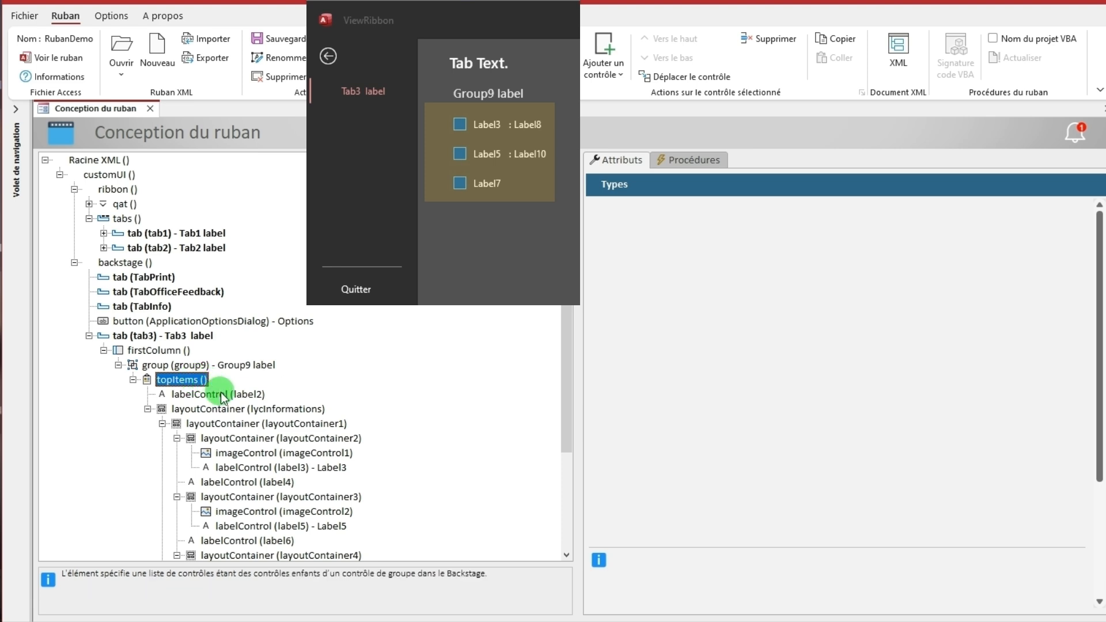
Inspect label2, the lycInformations container, layoutContainer1 and layoutContainer2, and the nested imageControl1 and label3.
{"action": "left_click", "coordinate": [221, 395]}
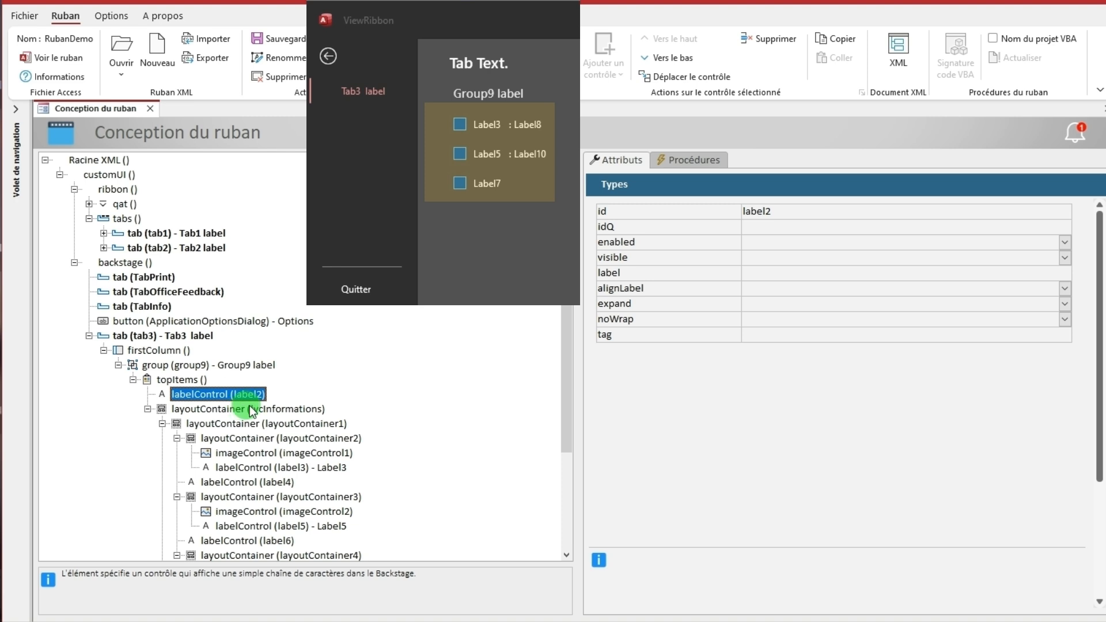
{"action": "left_click", "coordinate": [251, 410]}
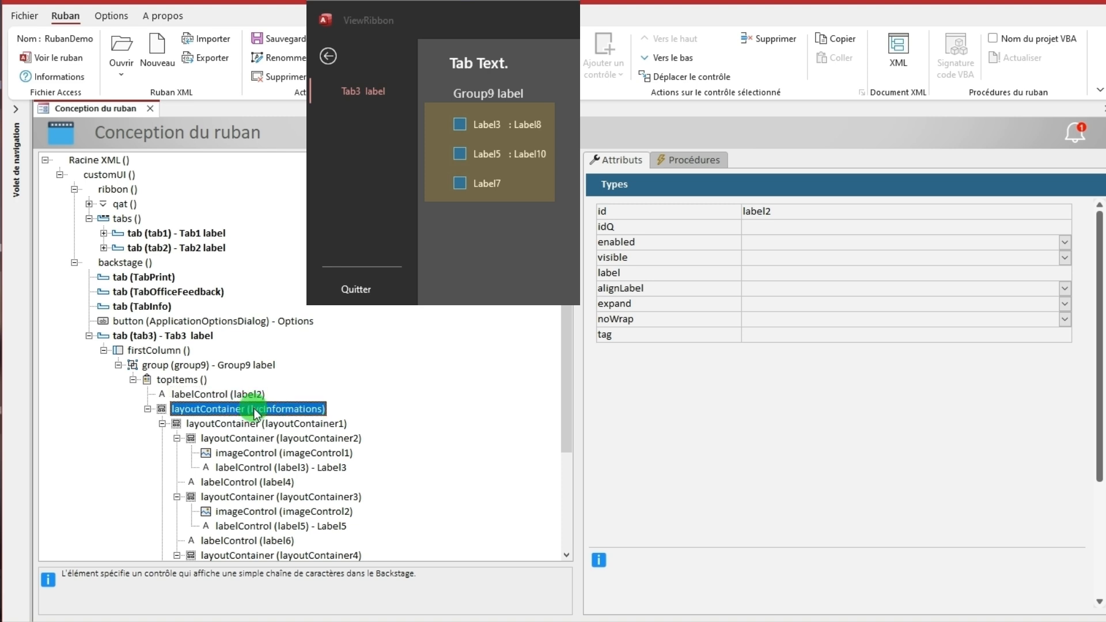
{"action": "left_click", "coordinate": [268, 427]}
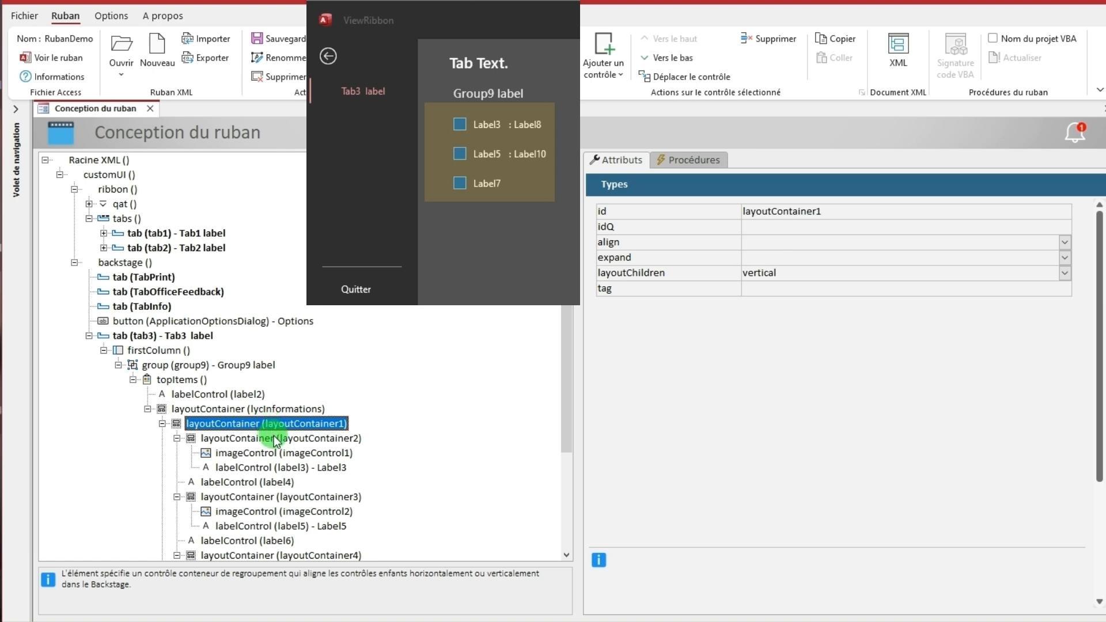
{"action": "left_click", "coordinate": [274, 440]}
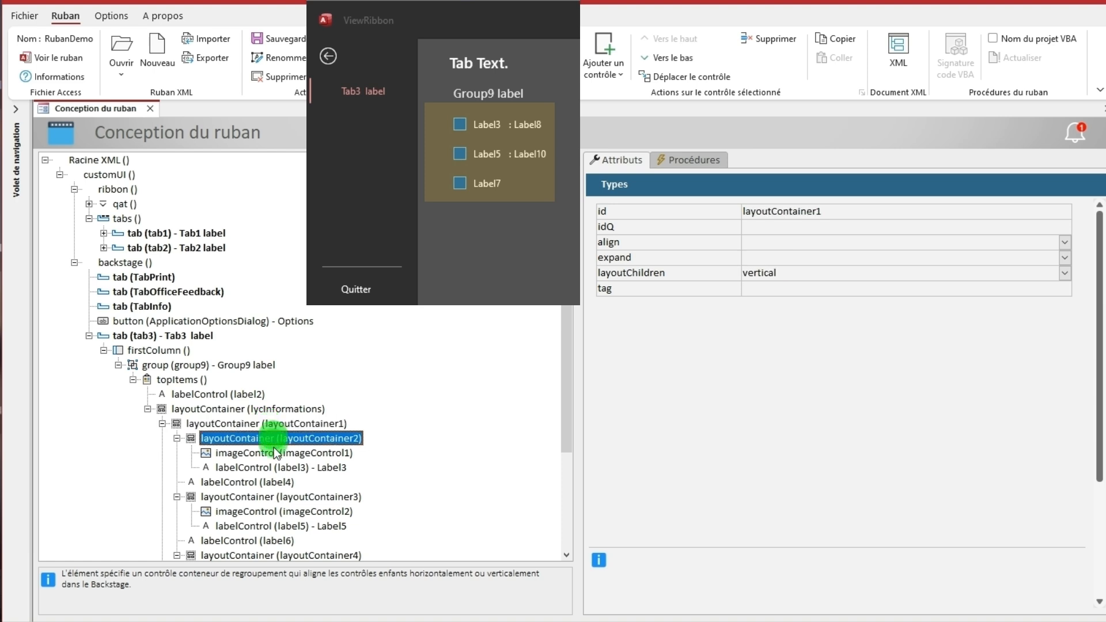
{"action": "left_click", "coordinate": [274, 452]}
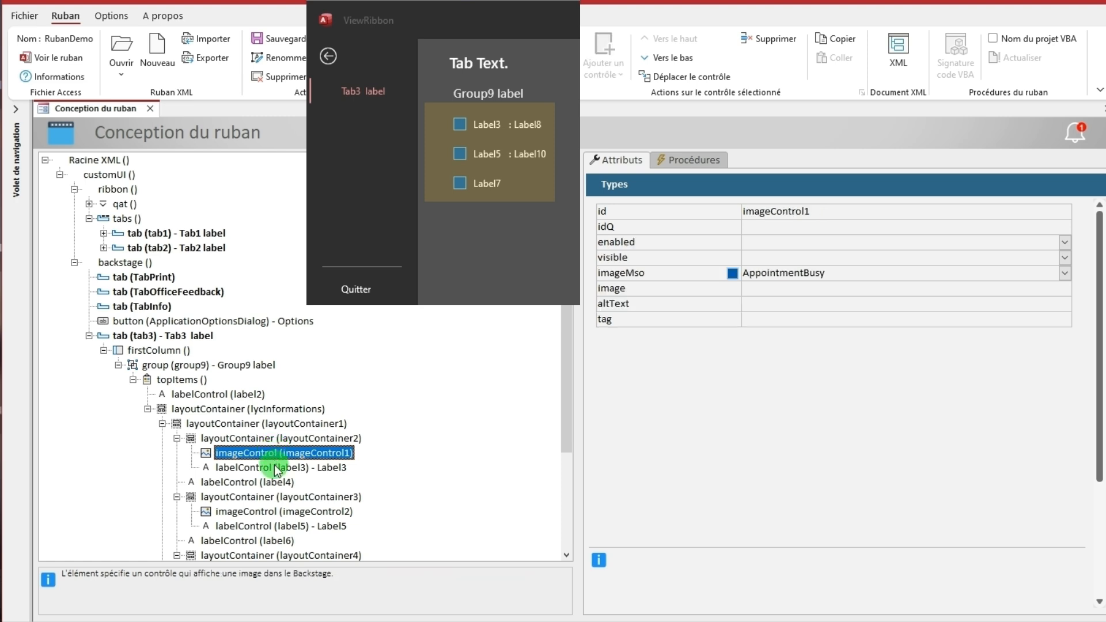
{"action": "left_click", "coordinate": [275, 468]}
Examine layoutContainer3 with its imageControl2 and label5.
{"action": "left_click_drag", "start_coordinate": [569, 396], "coordinate": [538, 500]}
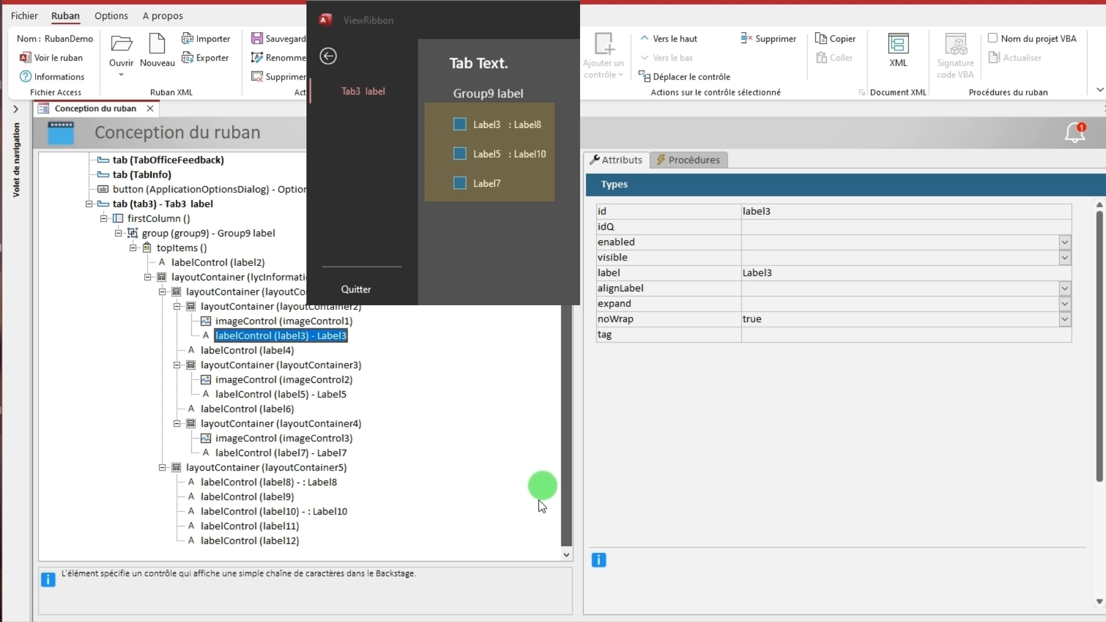
{"action": "left_click", "coordinate": [308, 366]}
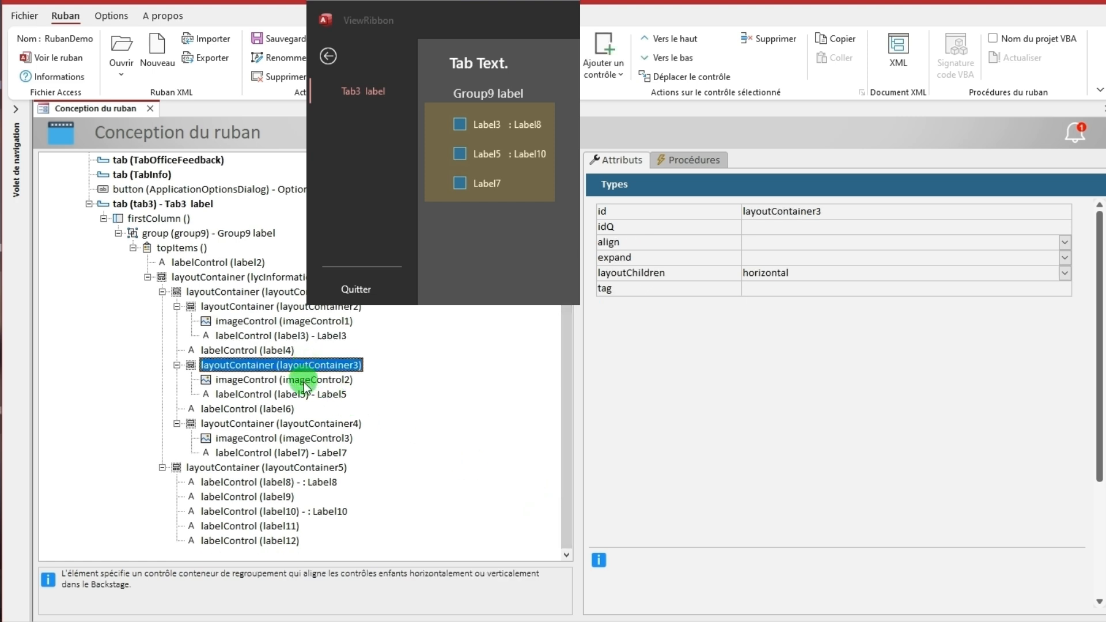
{"action": "left_click", "coordinate": [304, 380]}
{"action": "left_click", "coordinate": [309, 396]}
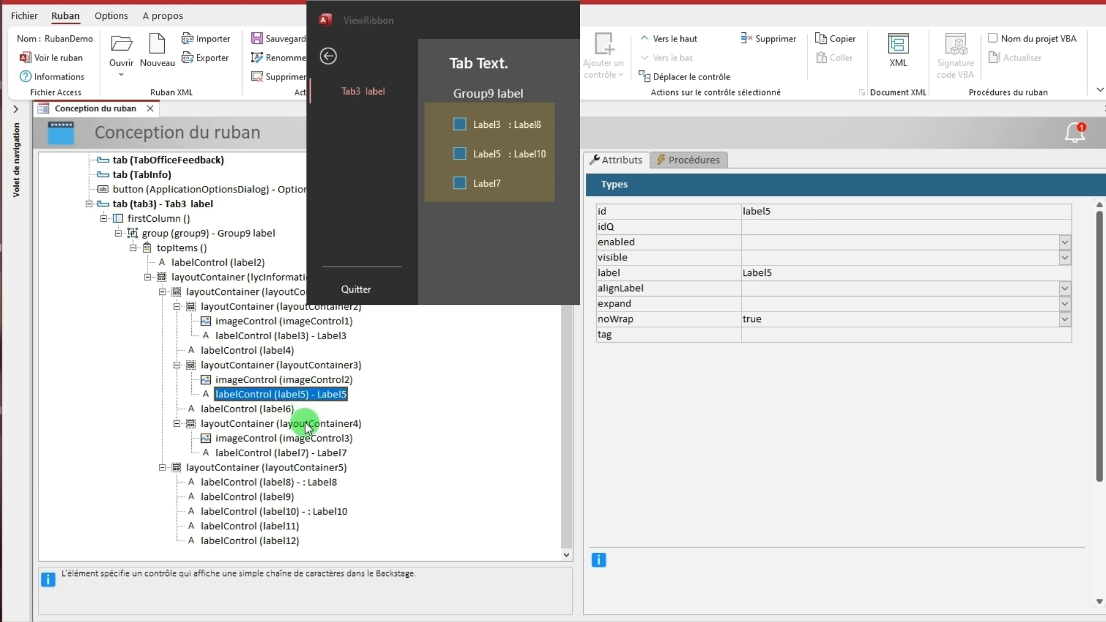
Inspect layoutContainer5 and its label controls label8 to label12.
{"action": "left_click", "coordinate": [310, 468]}
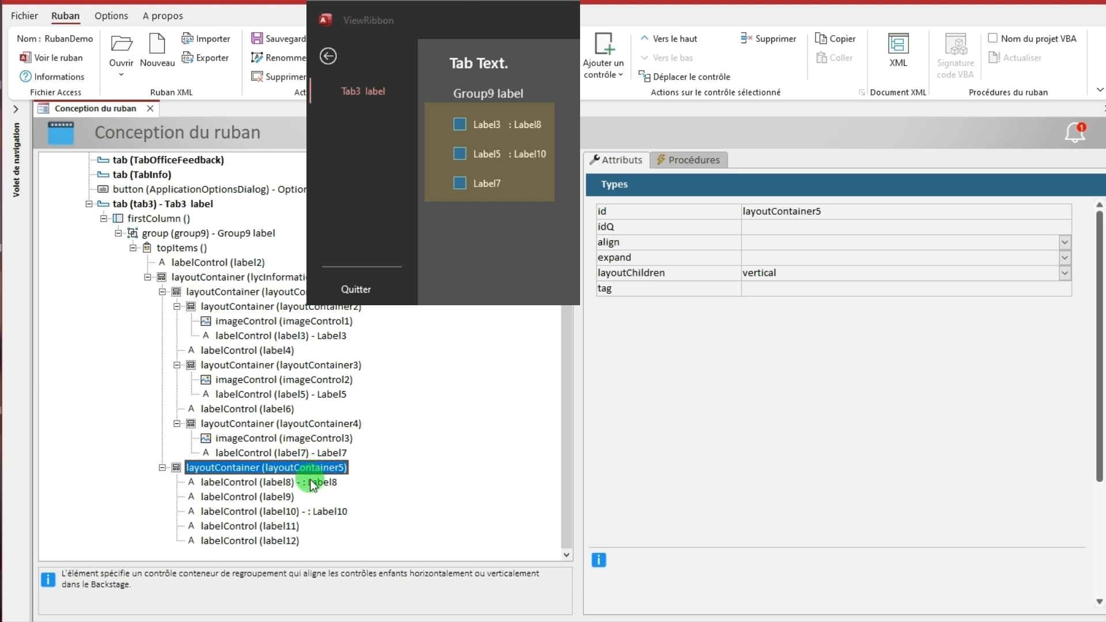
{"action": "left_click", "coordinate": [294, 485]}
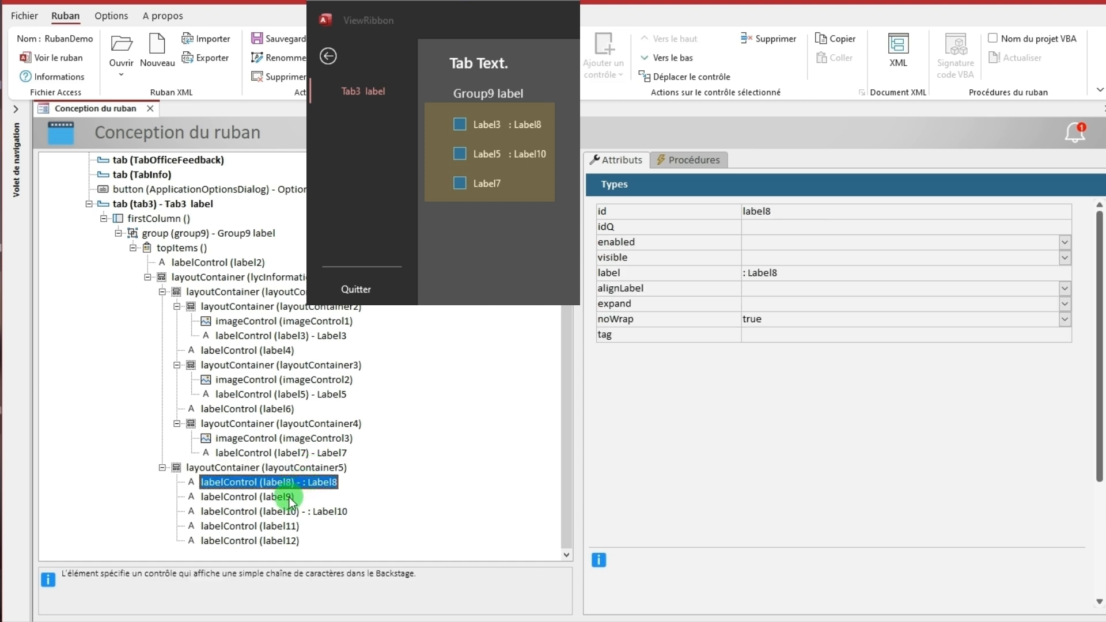
{"action": "left_click", "coordinate": [289, 498]}
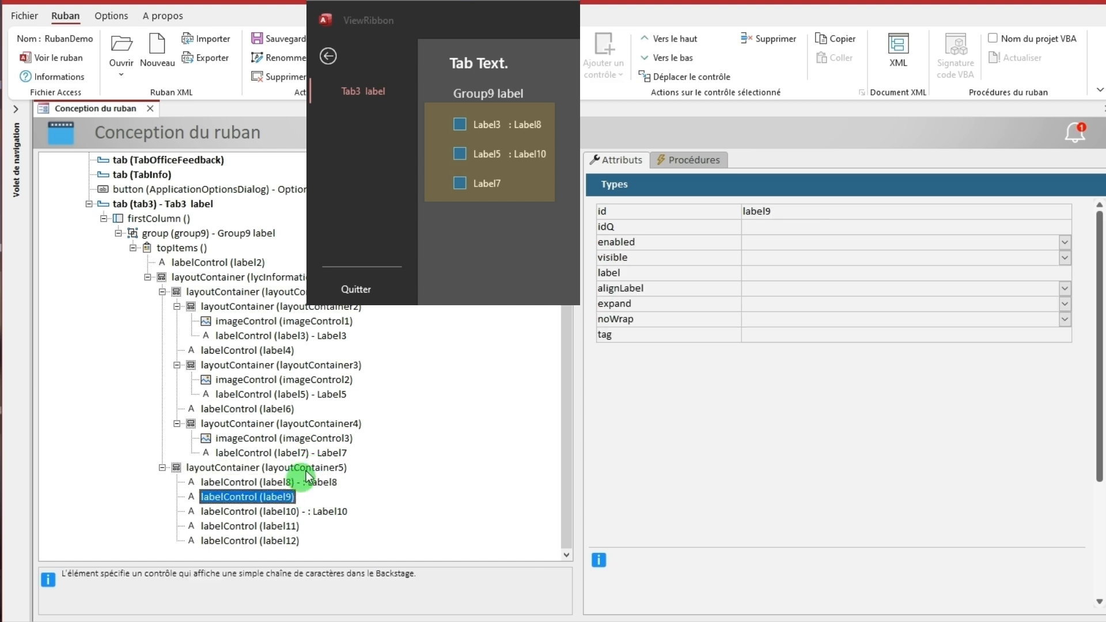
{"action": "left_click", "coordinate": [314, 511]}
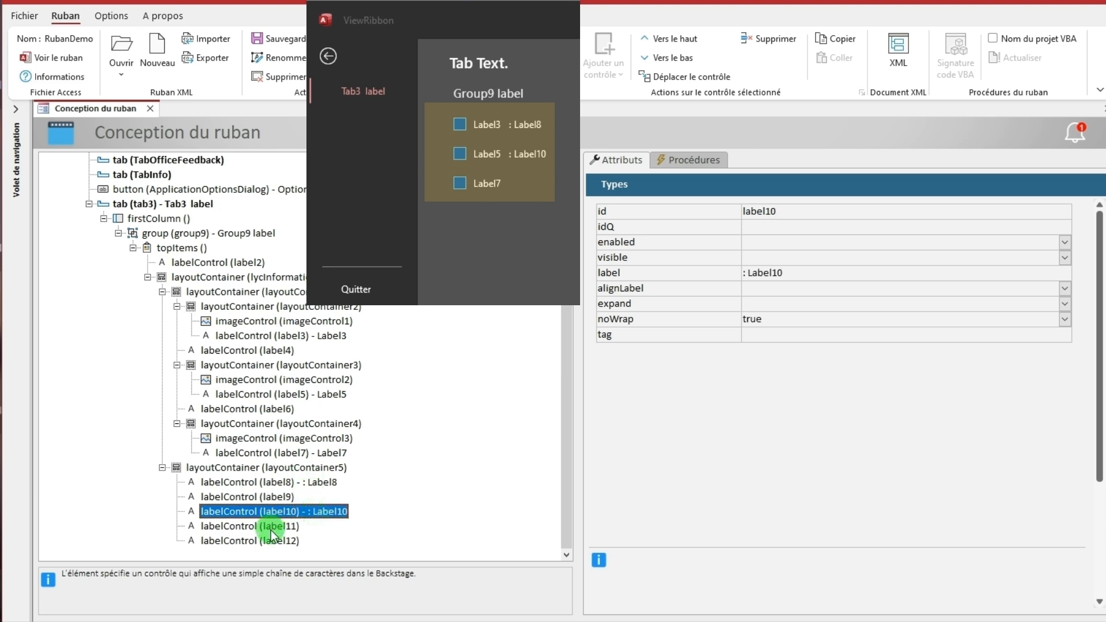
{"action": "left_click", "coordinate": [271, 529]}
{"action": "left_click", "coordinate": [268, 540]}
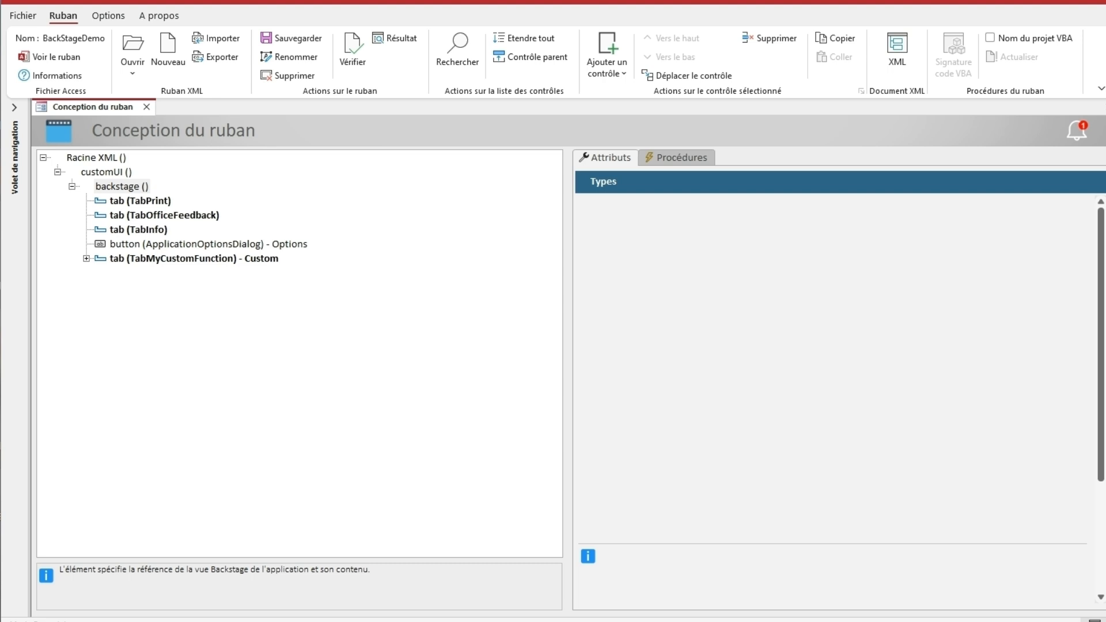
Examine the backstage's built-in TabPrint, TabOfficeFeedback and TabInfo tabs and the ApplicationOptionsDialog button.
{"action": "left_click", "coordinate": [162, 201]}
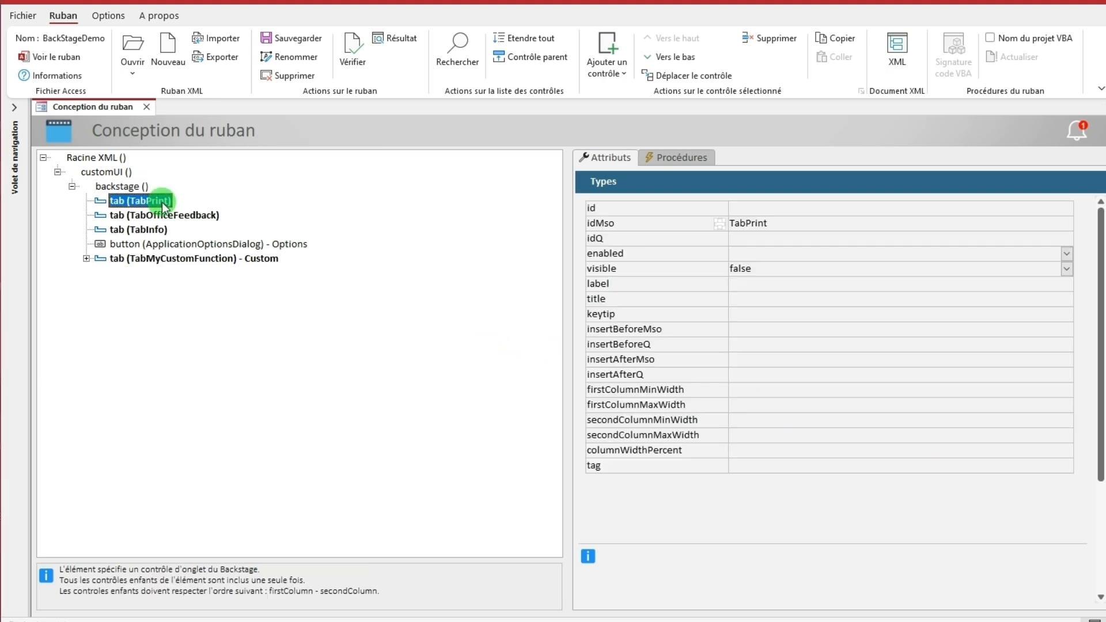
{"action": "left_click", "coordinate": [160, 216]}
{"action": "left_click", "coordinate": [150, 230]}
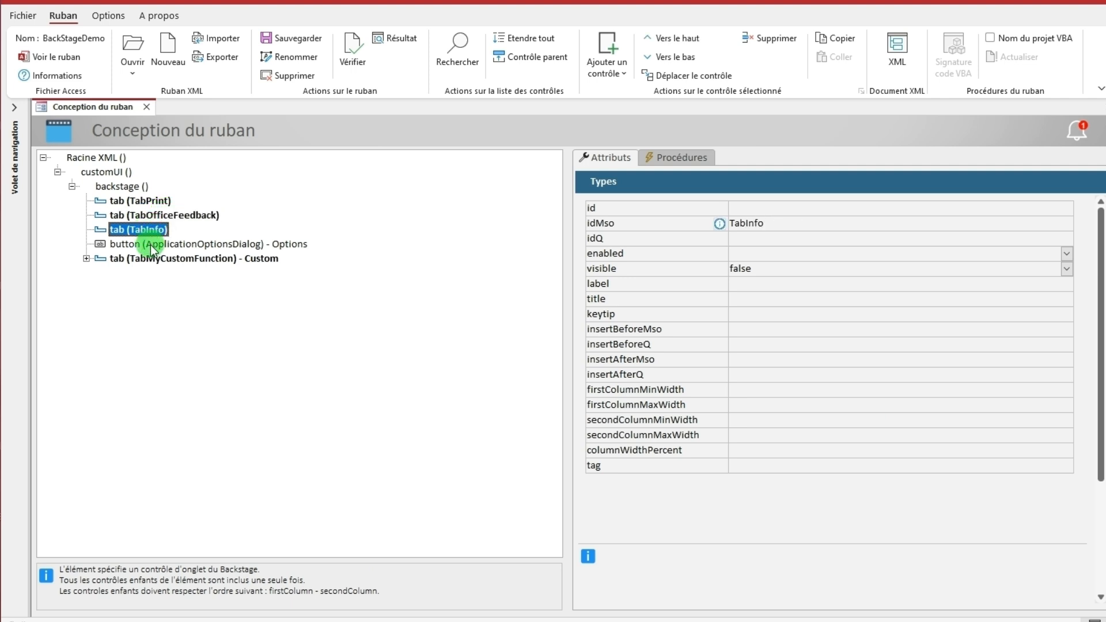
{"action": "left_click", "coordinate": [150, 245]}
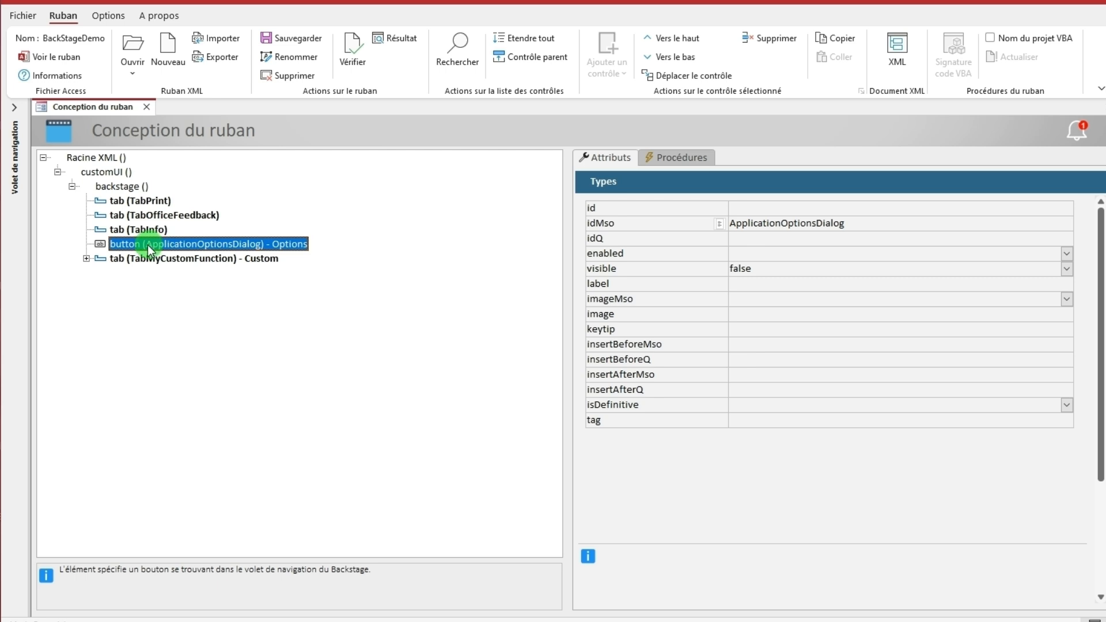
Expand the TabMyCustomFunction tab and inspect its firstColumn, the tfg1 taskFormGroup and the cat1 category.
{"action": "left_click", "coordinate": [85, 258]}
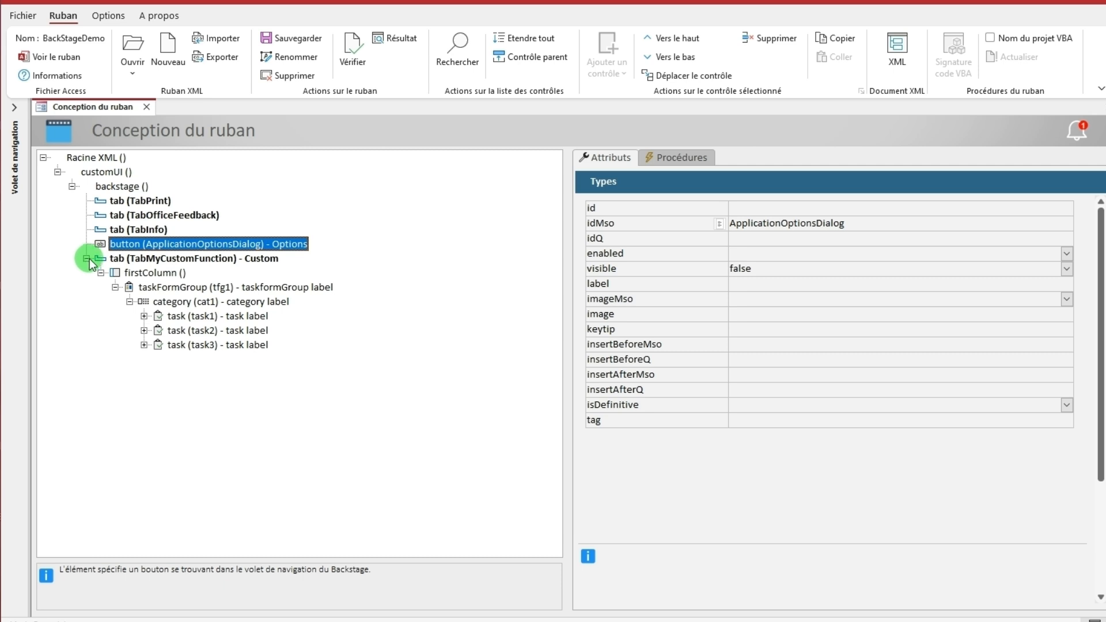
{"action": "left_click", "coordinate": [156, 273]}
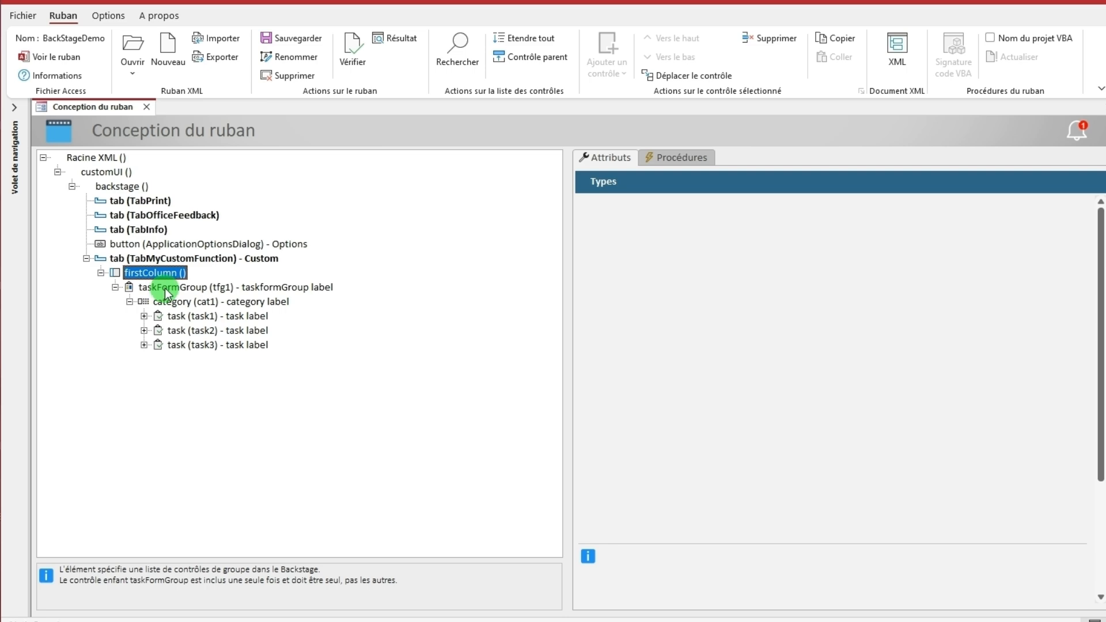
{"action": "left_click", "coordinate": [165, 288]}
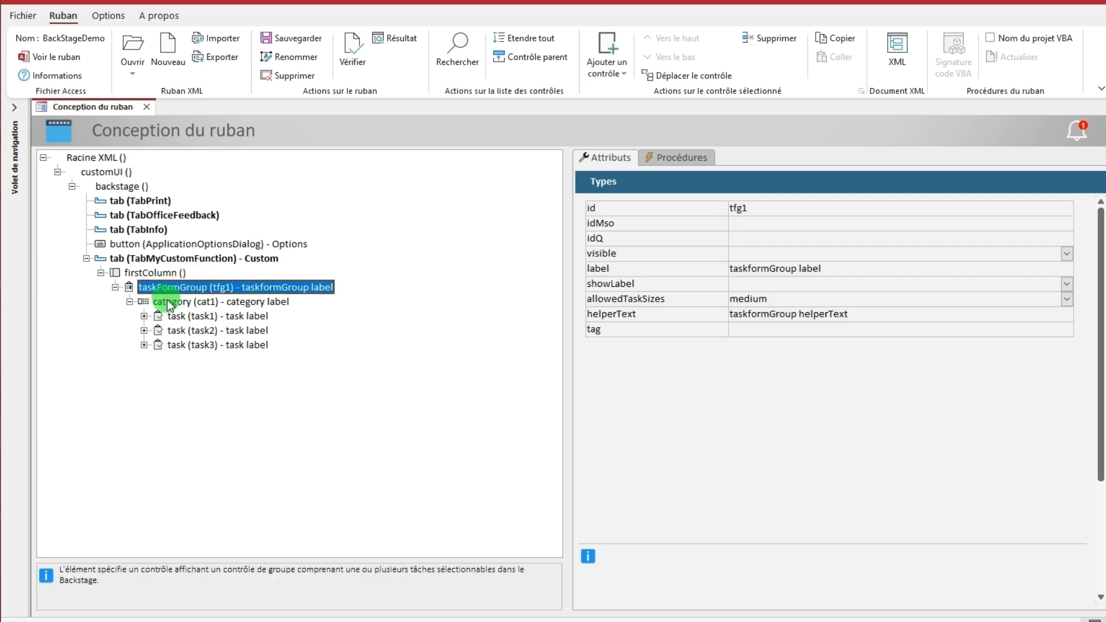
{"action": "left_click", "coordinate": [168, 304]}
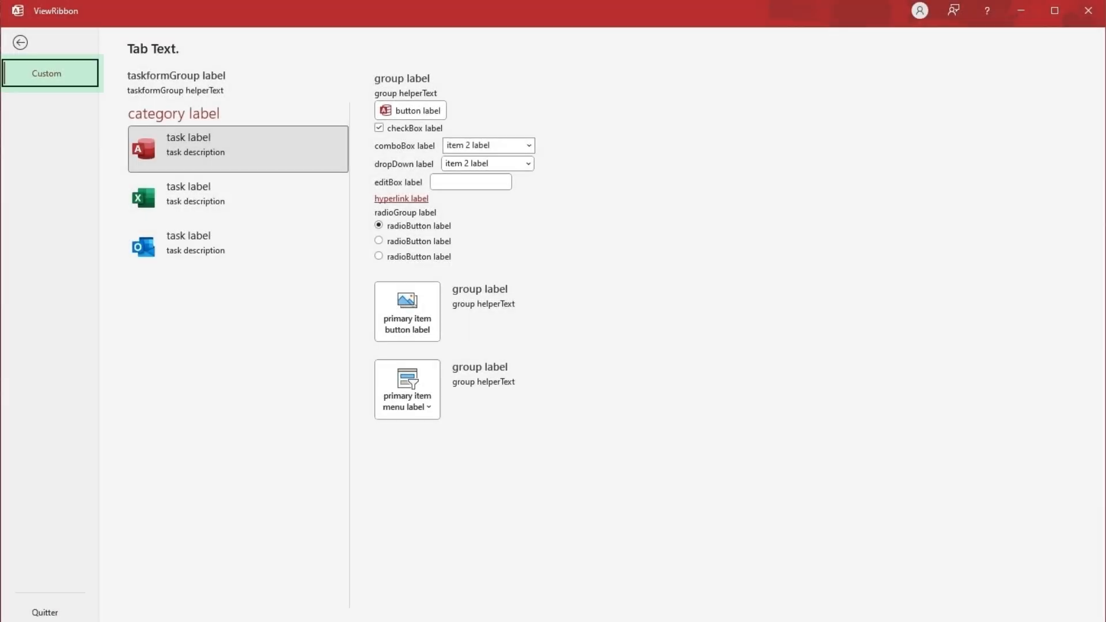
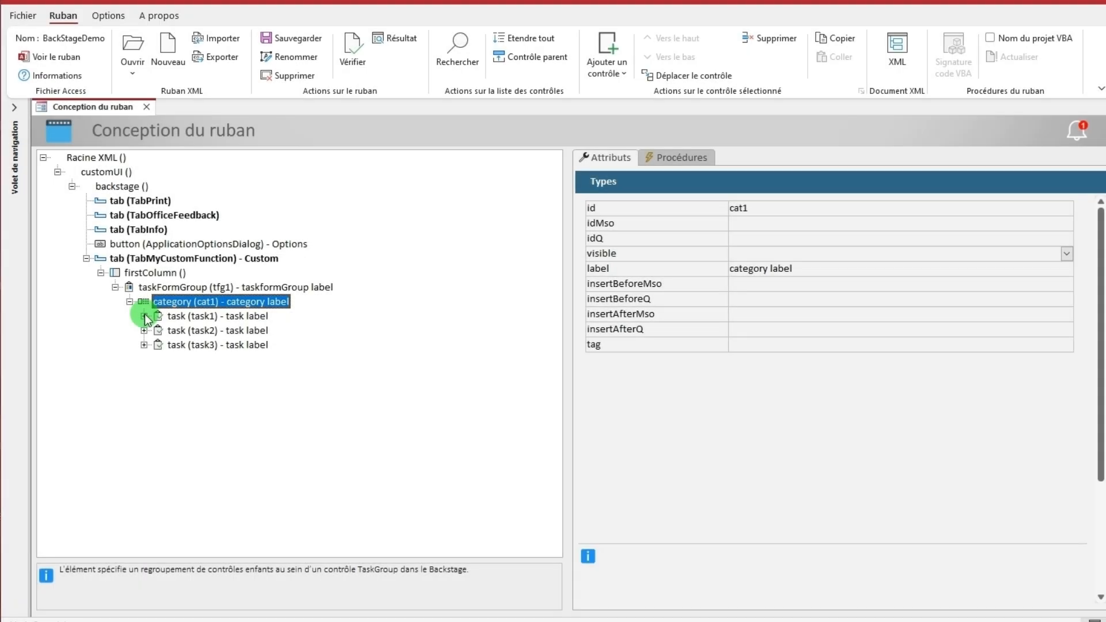
Expand task1 and inspect group grp1, its topItems container, button btn1 and checkBox1.
{"action": "left_click", "coordinate": [144, 315]}
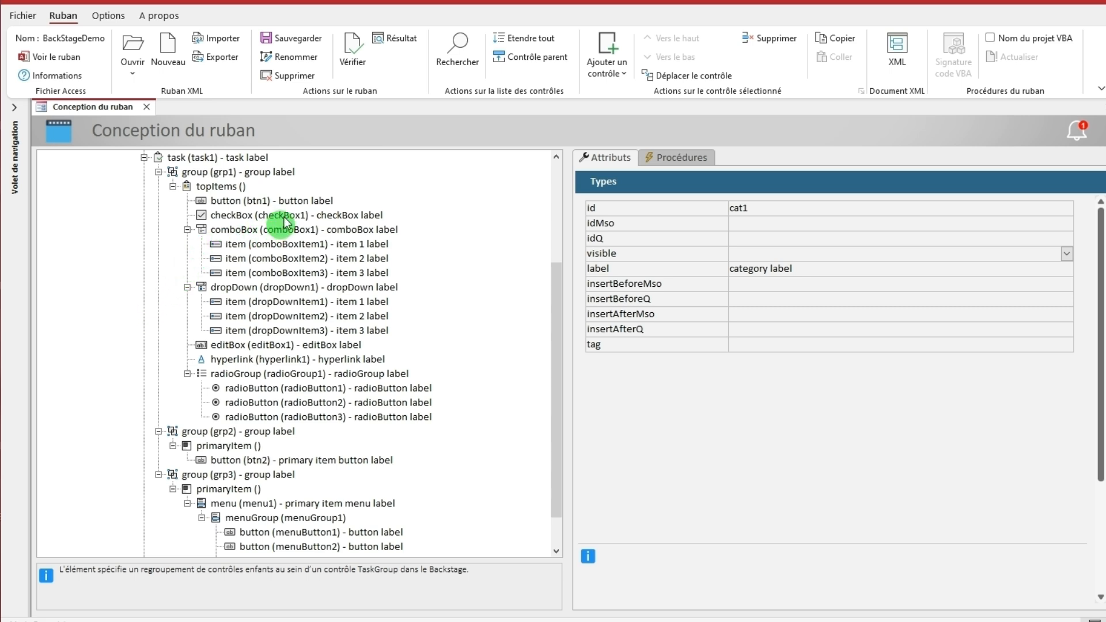
{"action": "left_click", "coordinate": [282, 174]}
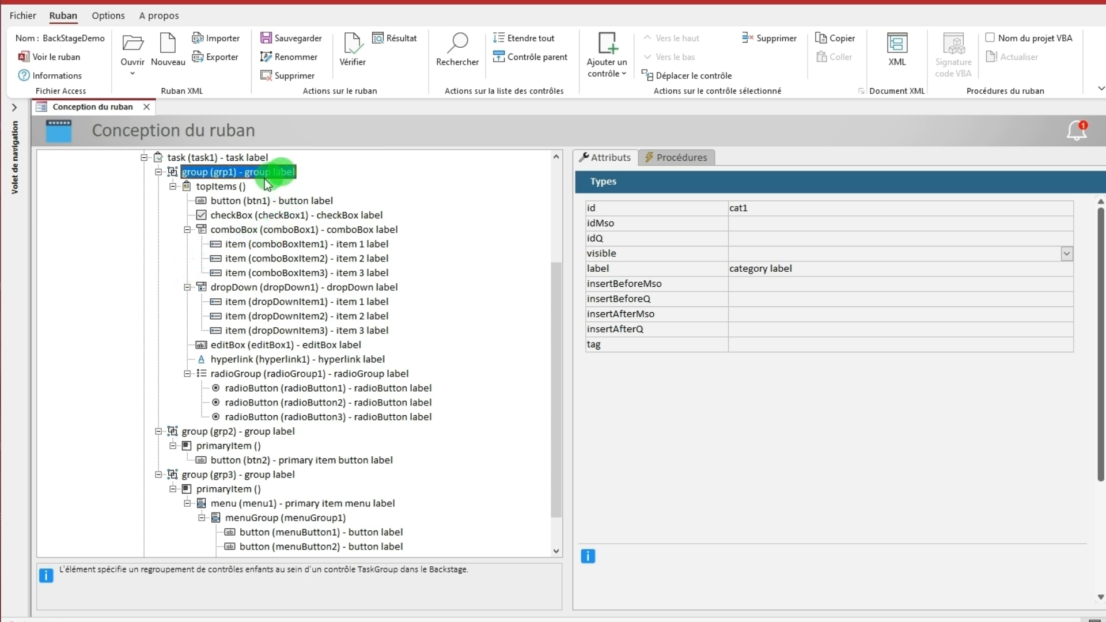
{"action": "left_click", "coordinate": [232, 188]}
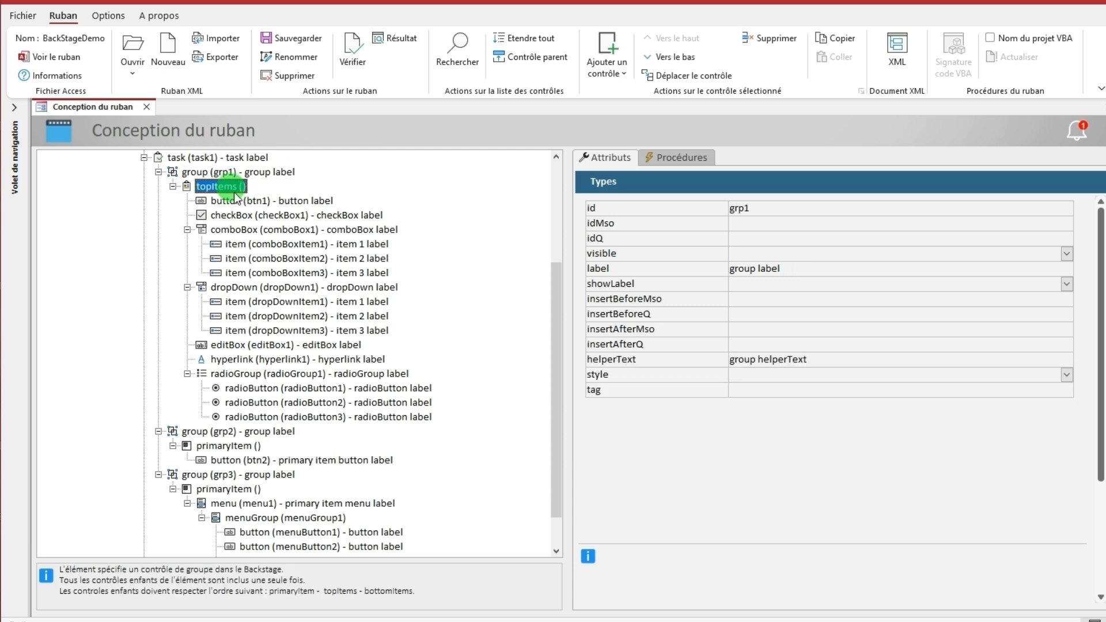
{"action": "left_click", "coordinate": [239, 202]}
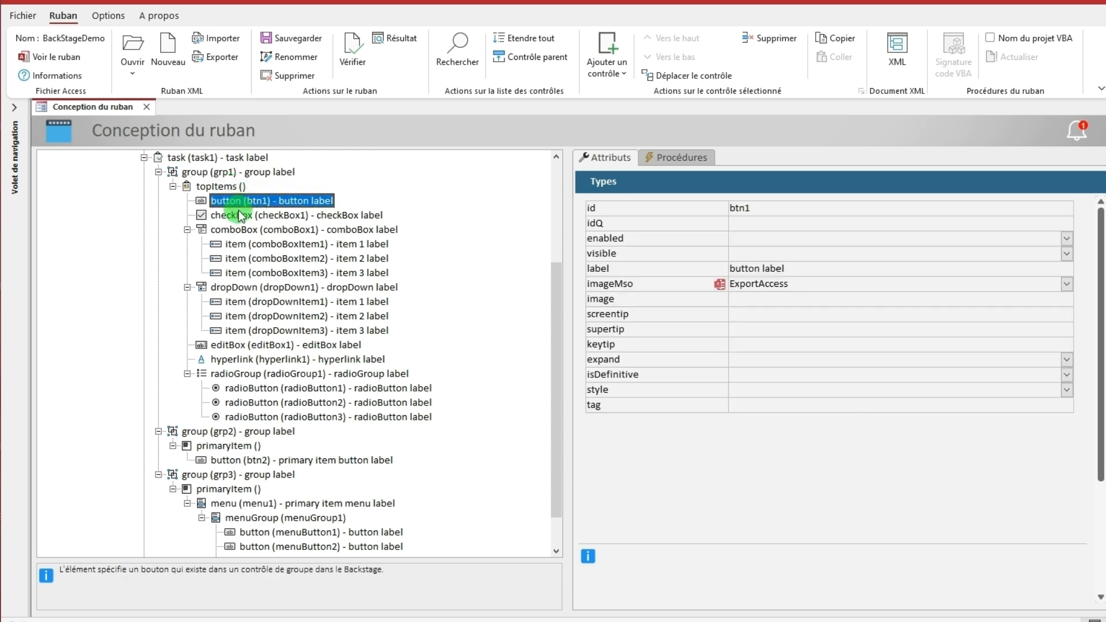
{"action": "left_click", "coordinate": [238, 216]}
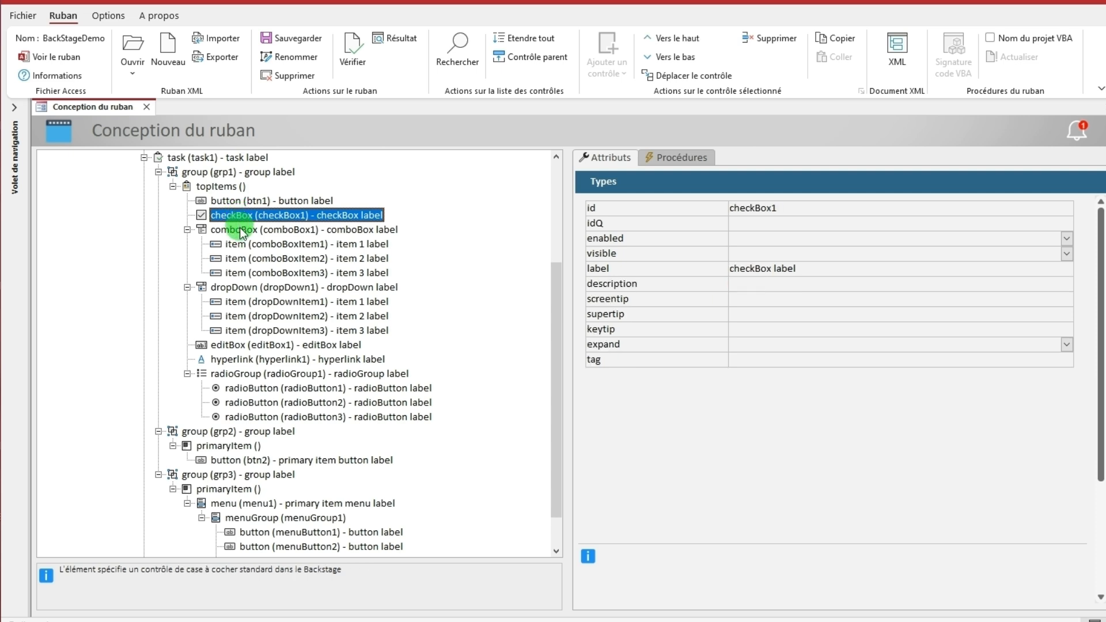
Examine comboBox1 and dropDown1, including the first item of each.
{"action": "left_click", "coordinate": [239, 230]}
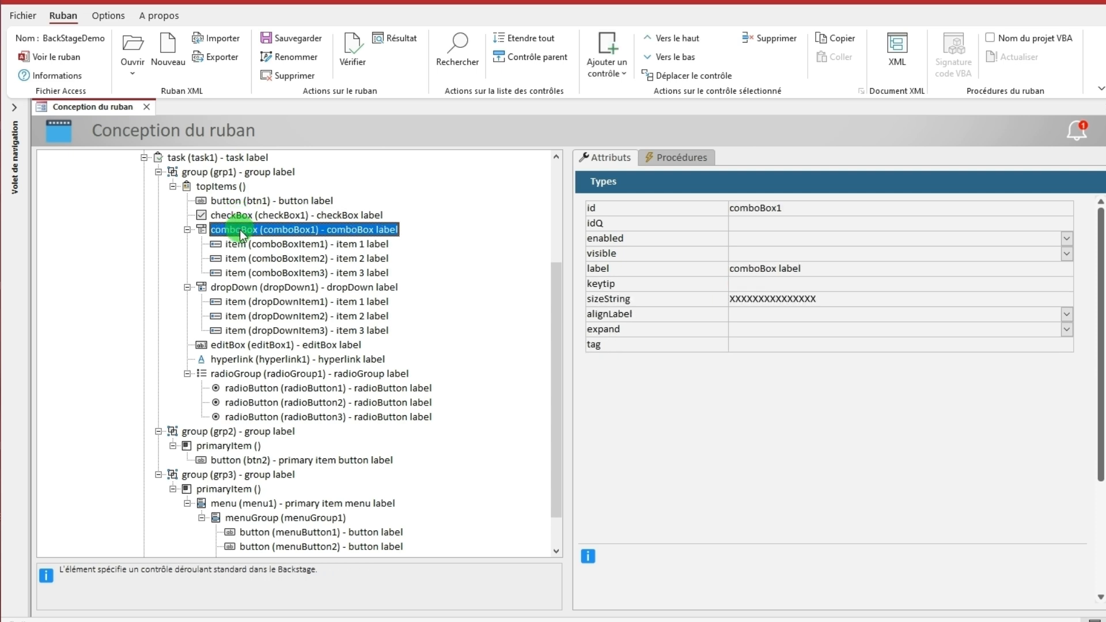
{"action": "left_click", "coordinate": [244, 243]}
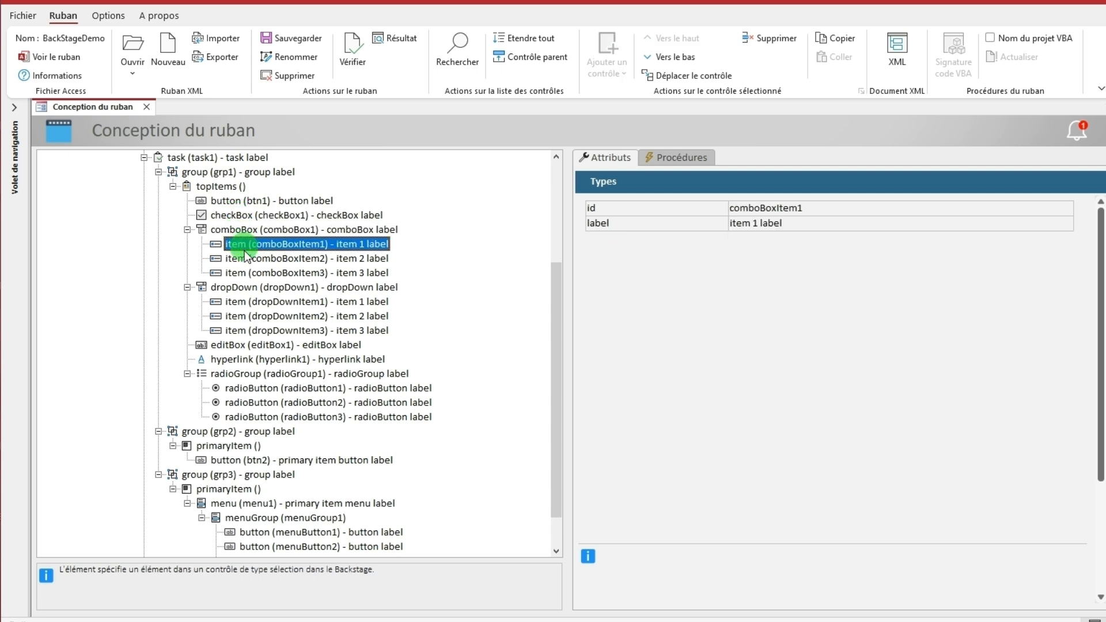
{"action": "left_click", "coordinate": [244, 287]}
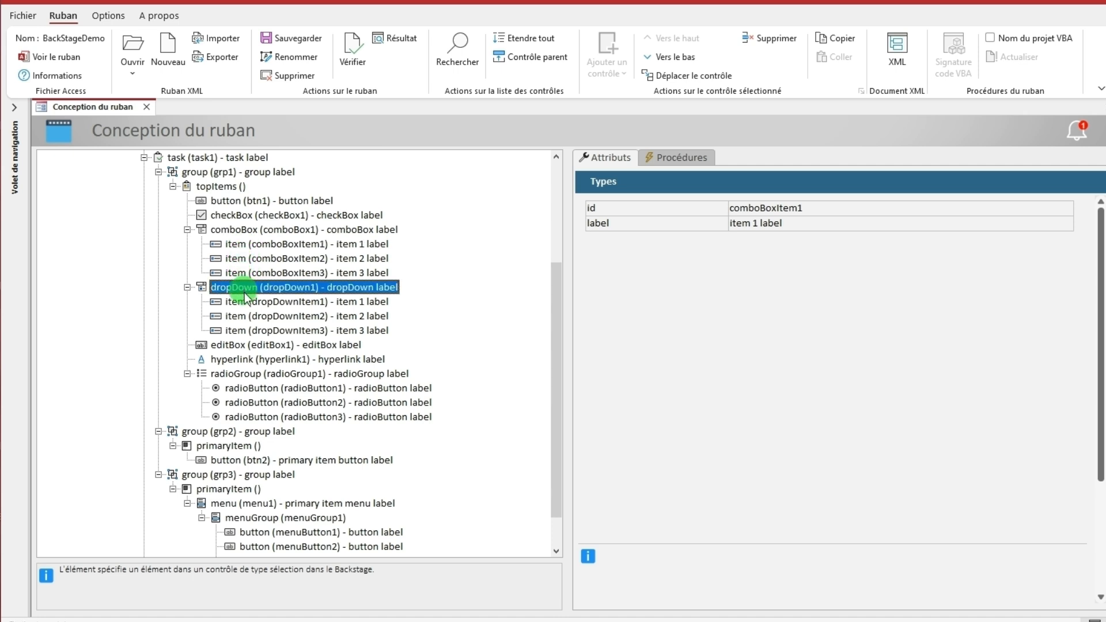
{"action": "left_click", "coordinate": [247, 303]}
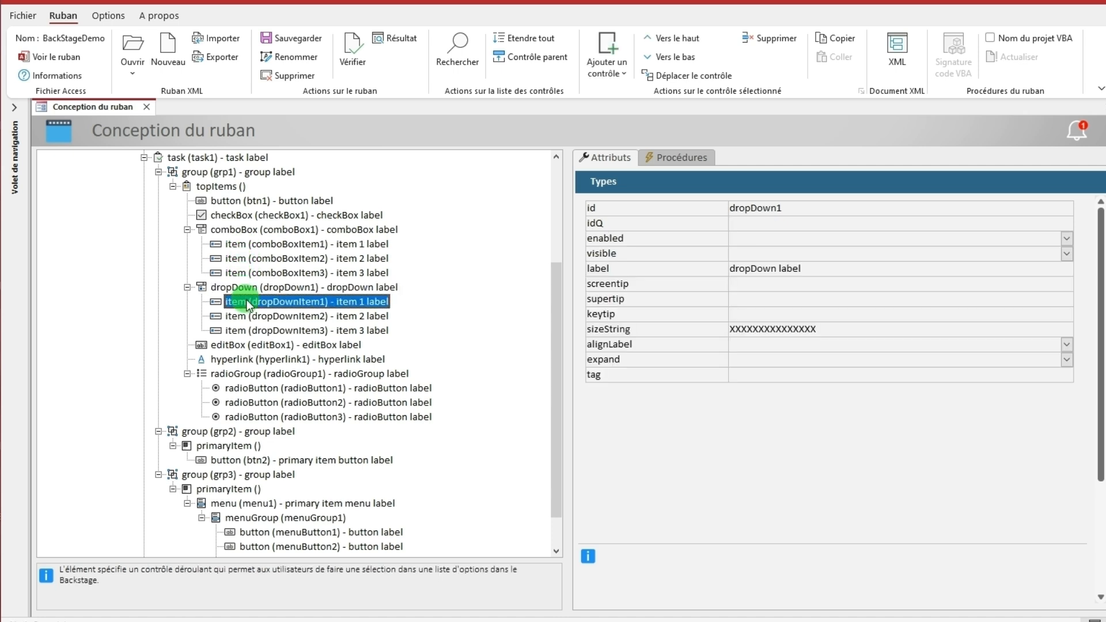
Inspect editBox1, hyperlink1 and radioGroup1 with its first radio button, radioButton1.
{"action": "left_click", "coordinate": [246, 344]}
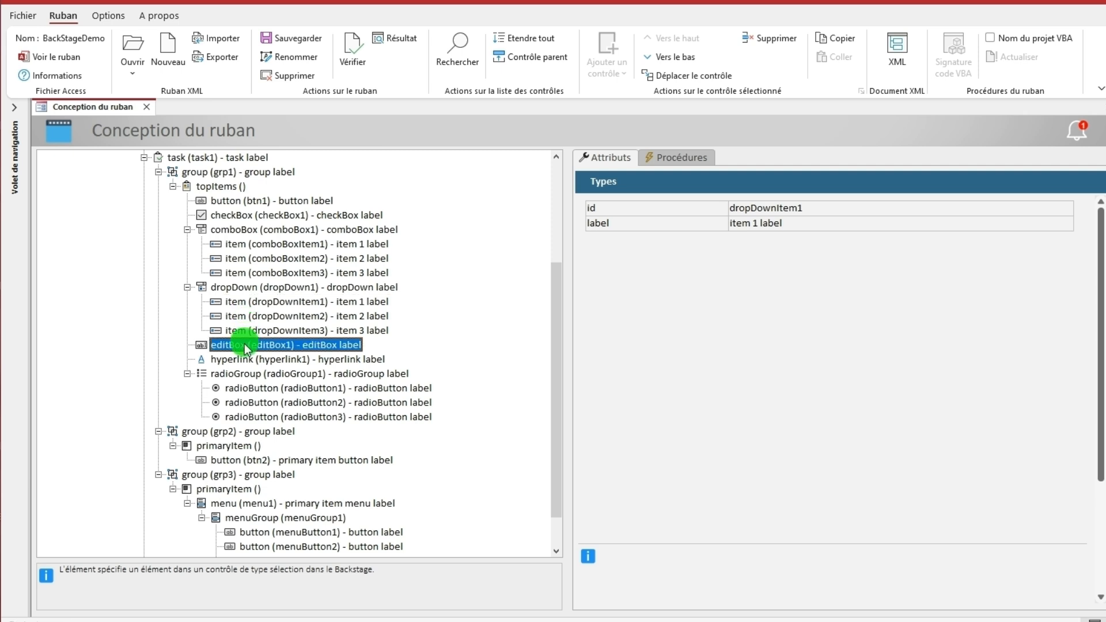
{"action": "left_click", "coordinate": [243, 361]}
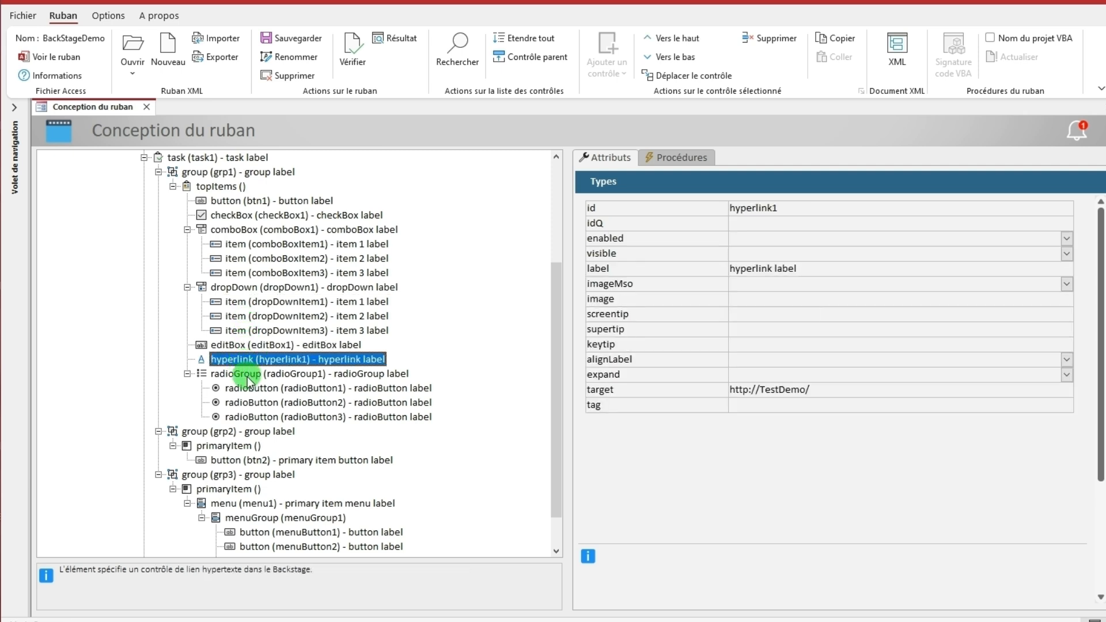
{"action": "left_click", "coordinate": [247, 374]}
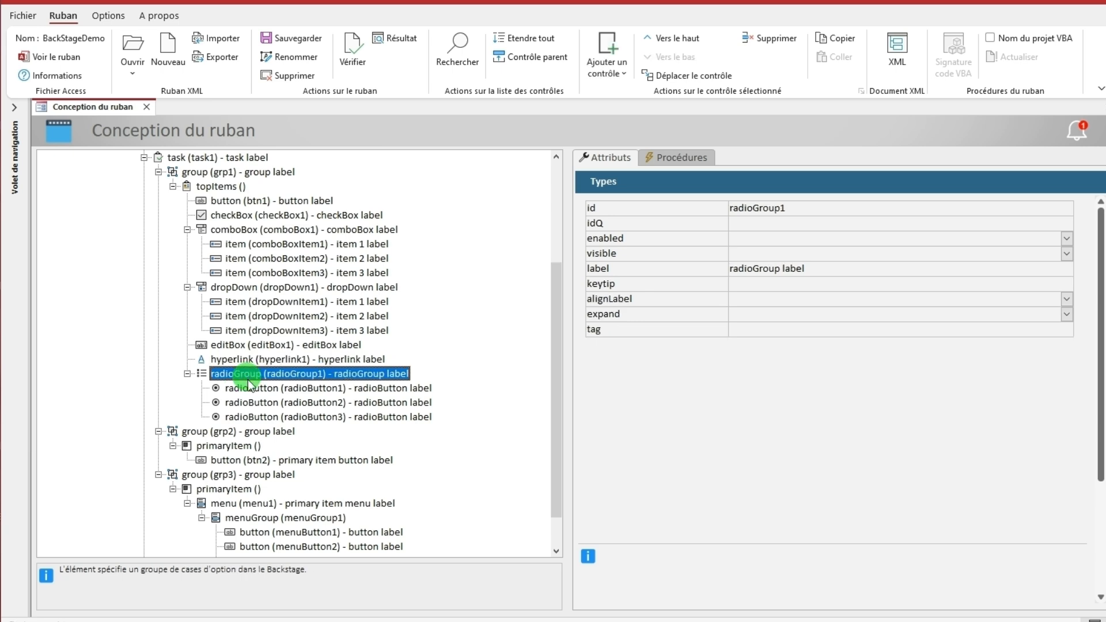
{"action": "left_click", "coordinate": [251, 387]}
In the ViewRibbon backstage preview, clear the checkBox and choose item 1 label in both the comboBox and the dropDown.
{"action": "left_click", "coordinate": [381, 127]}
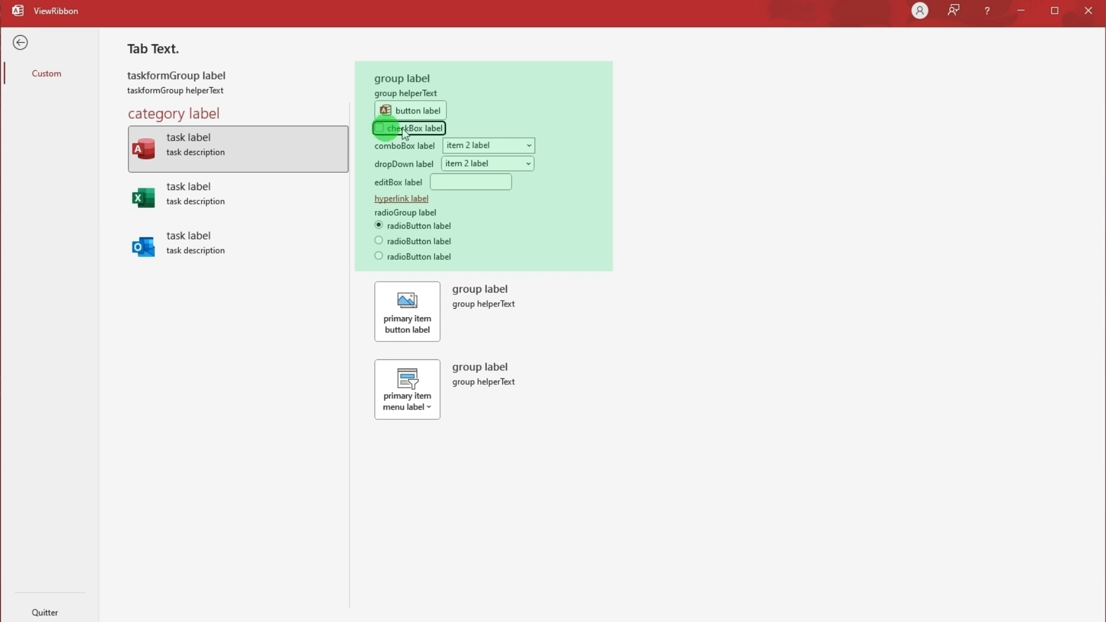
{"action": "left_click", "coordinate": [528, 146]}
{"action": "left_click", "coordinate": [502, 162]}
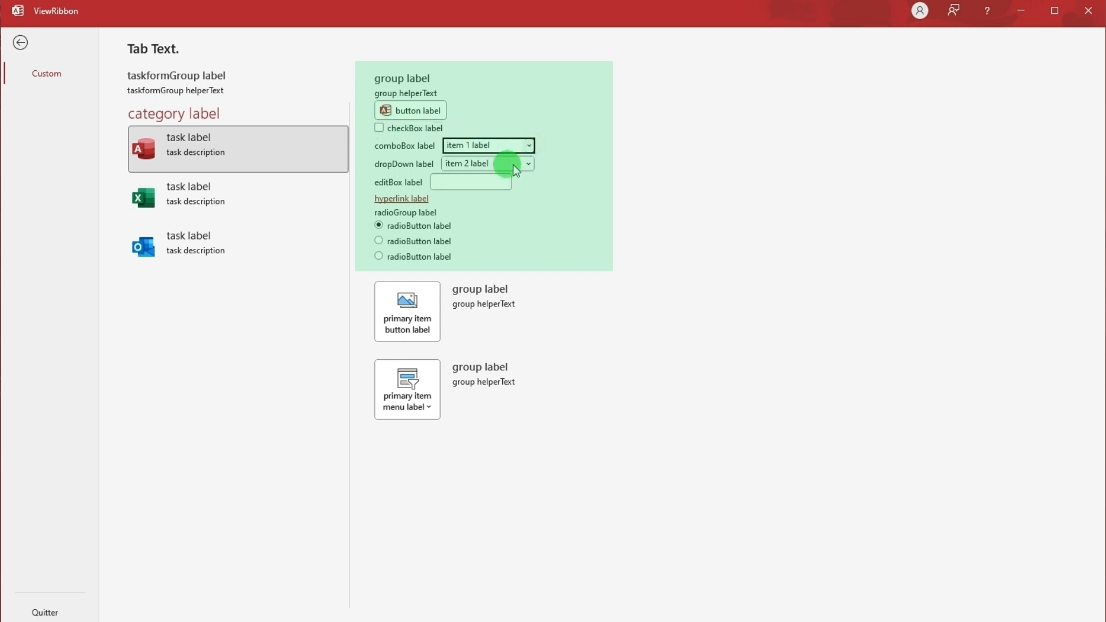
{"action": "left_click", "coordinate": [529, 163]}
{"action": "left_click", "coordinate": [496, 179]}
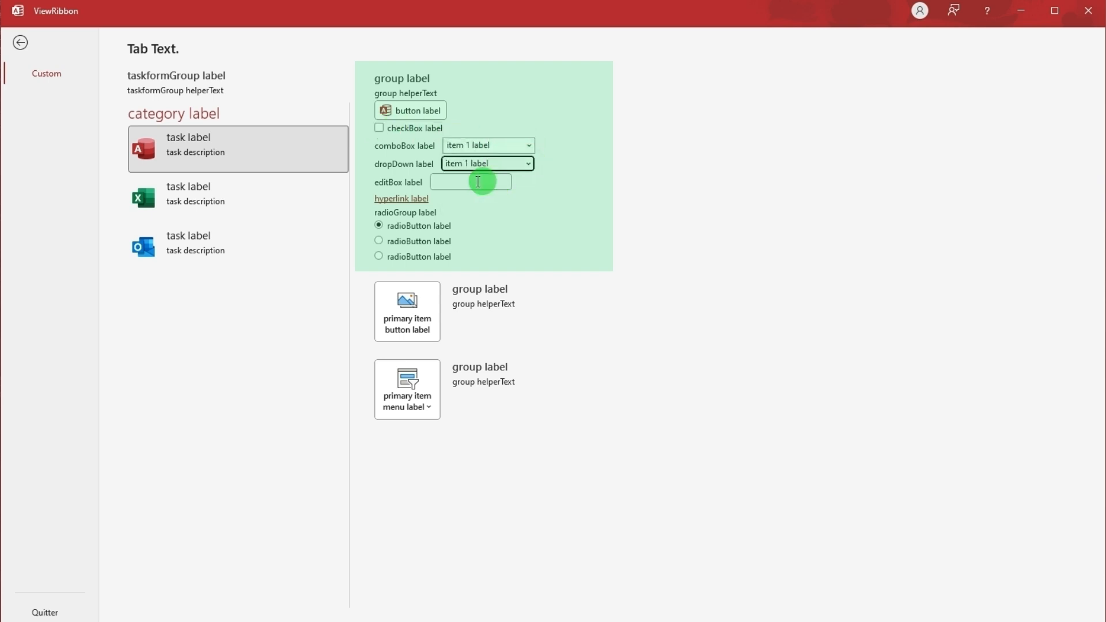
Enter Test in the previewed editBox and select the third radio button of the radioGroup.
{"action": "left_click", "coordinate": [500, 183]}
{"action": "type", "text": "Test"}
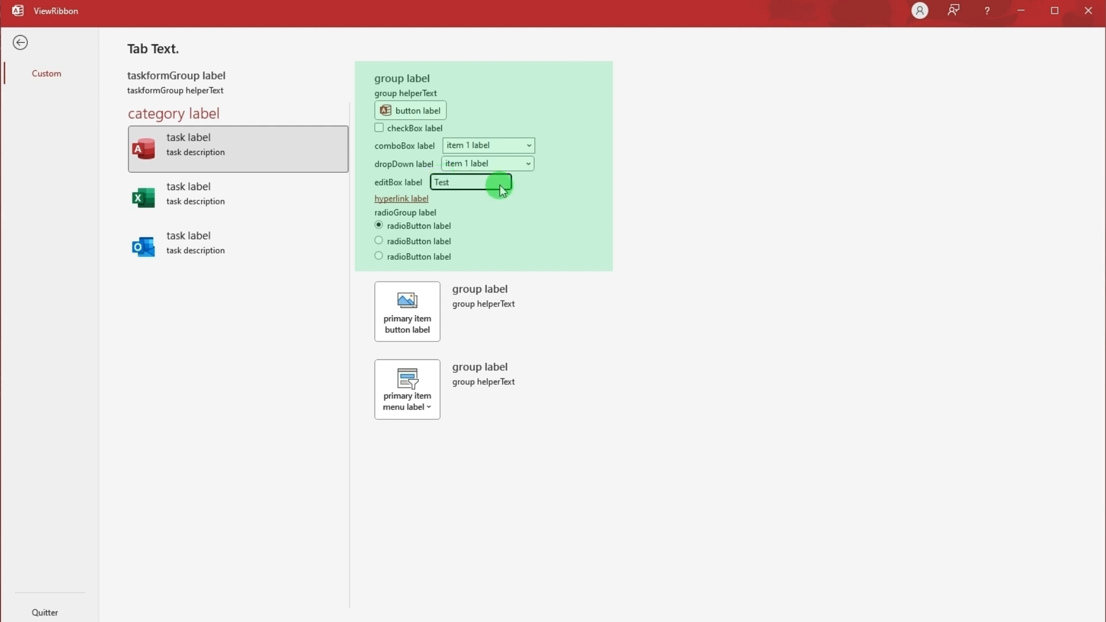
{"action": "left_click", "coordinate": [379, 240]}
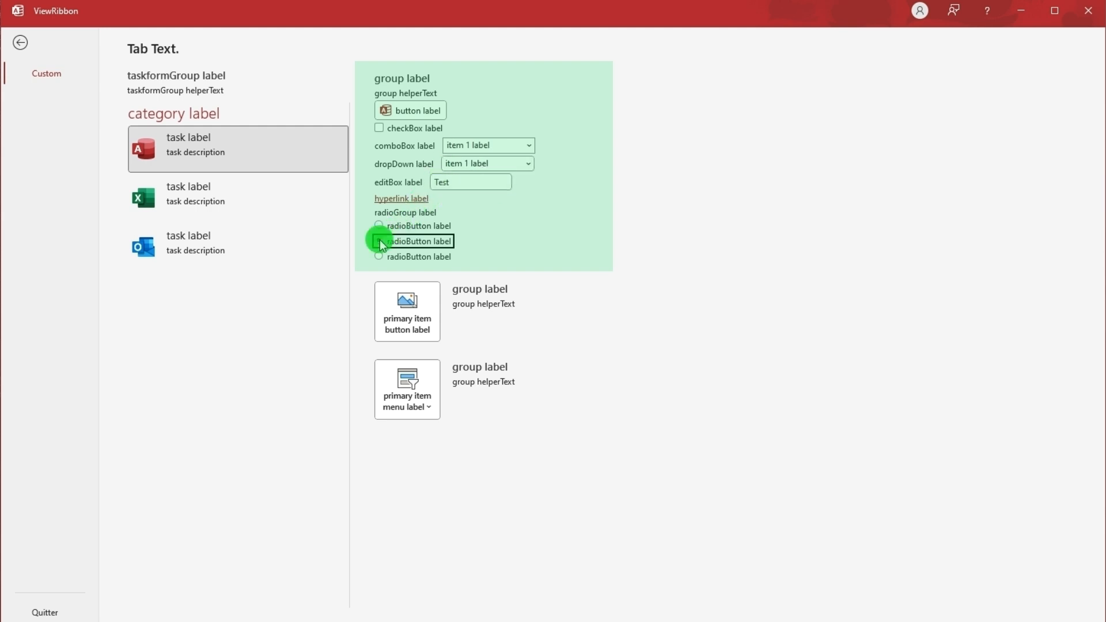
{"action": "left_click", "coordinate": [378, 256]}
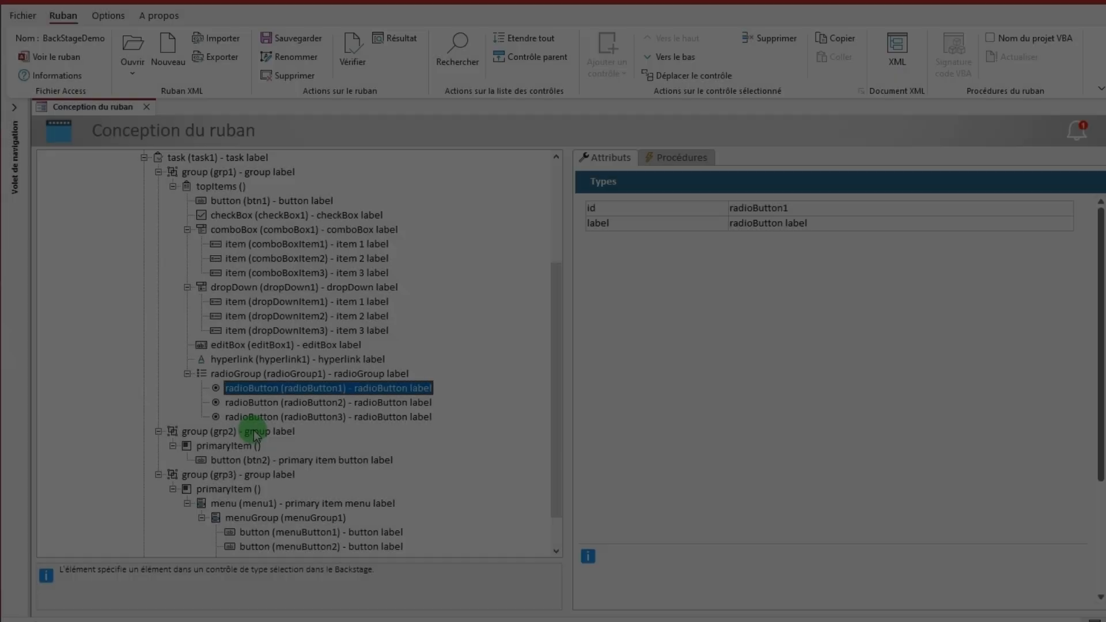
Examine group grp2 with its primaryItem and button btn2, and try that primary item button in the preview.
{"action": "left_click", "coordinate": [254, 430]}
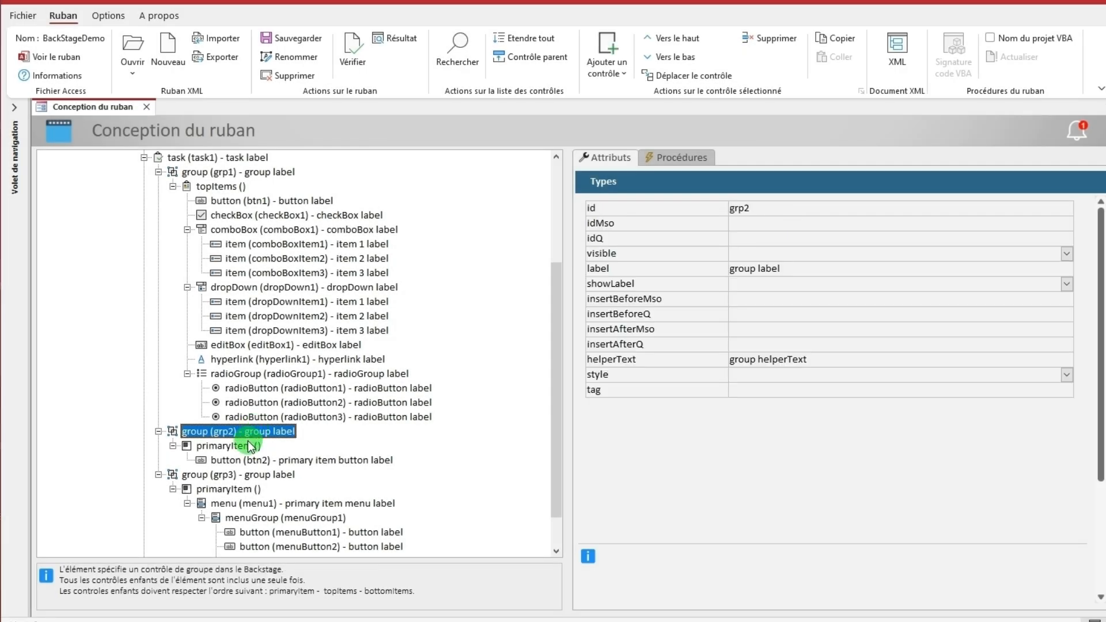
{"action": "left_click", "coordinate": [249, 446]}
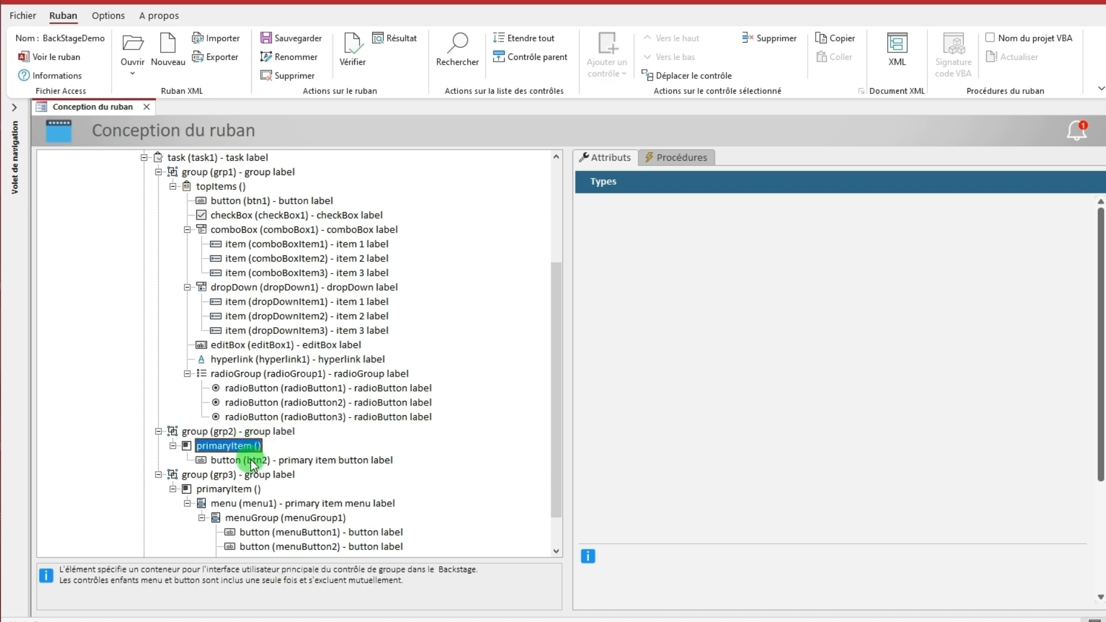
{"action": "left_click", "coordinate": [251, 461]}
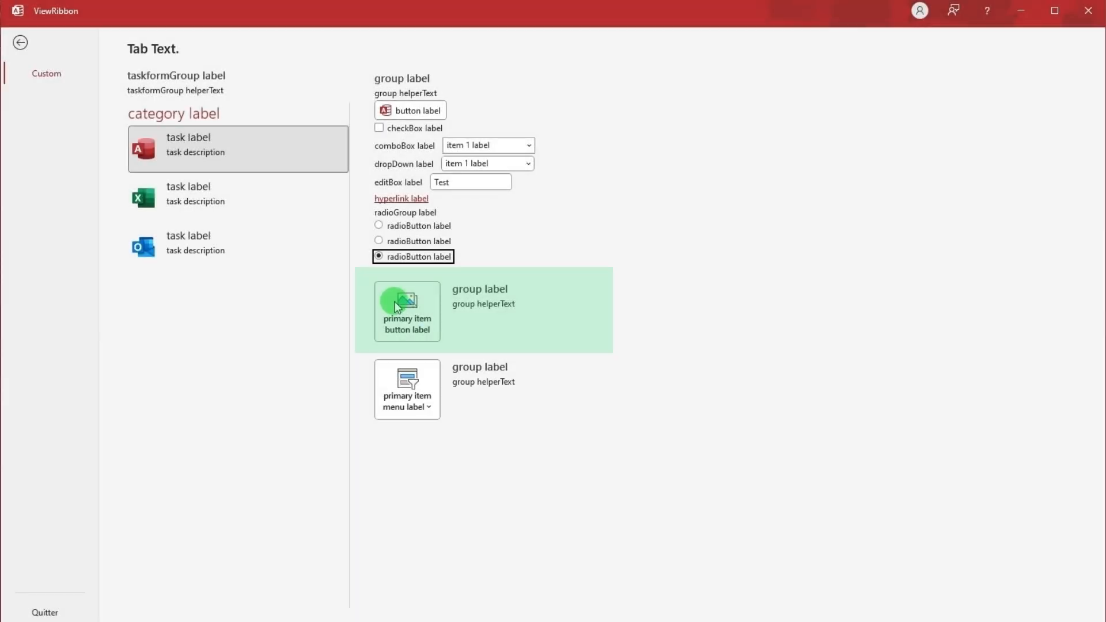
{"action": "left_click", "coordinate": [394, 301]}
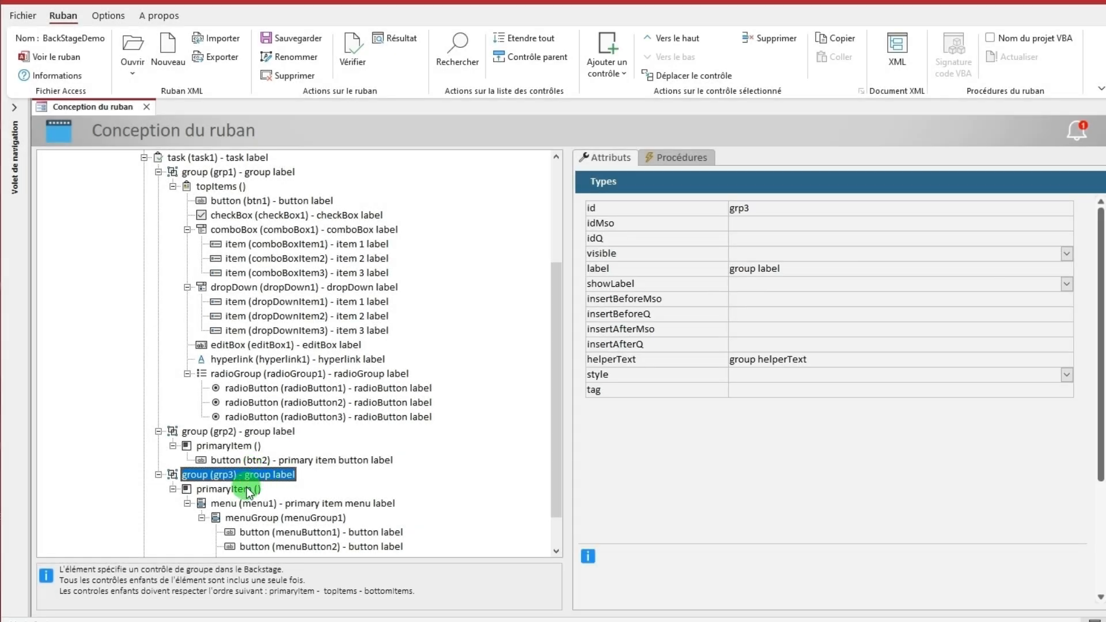
Inspect the primaryItem of group grp3 with menu1, menuGroup1 and the buttons menuButton1 and menuButton2.
{"action": "left_click", "coordinate": [248, 490]}
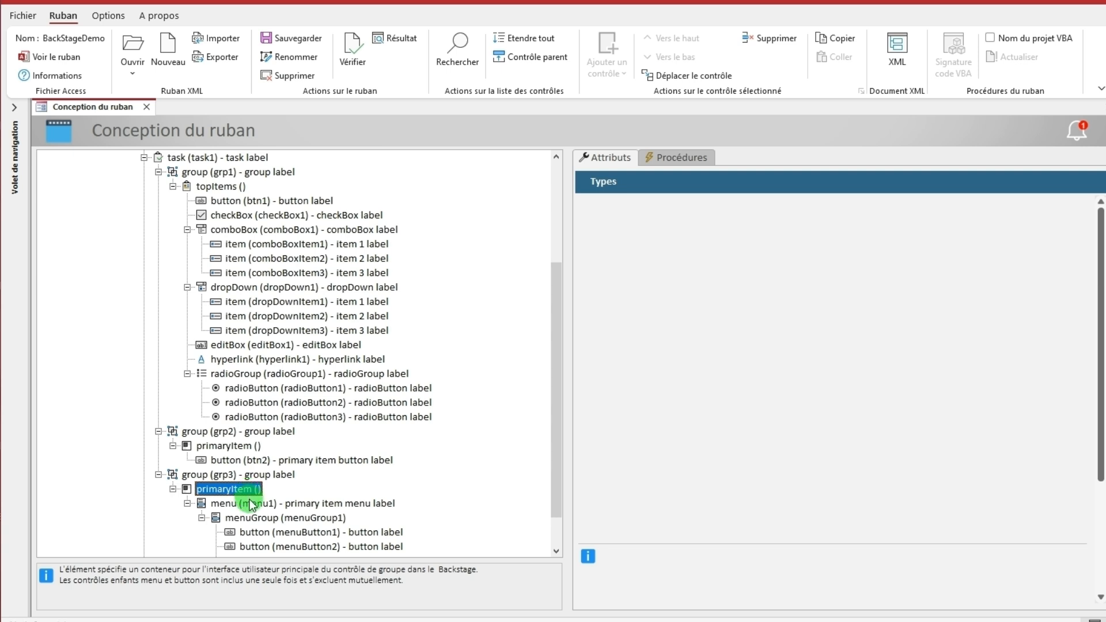
{"action": "left_click", "coordinate": [252, 504]}
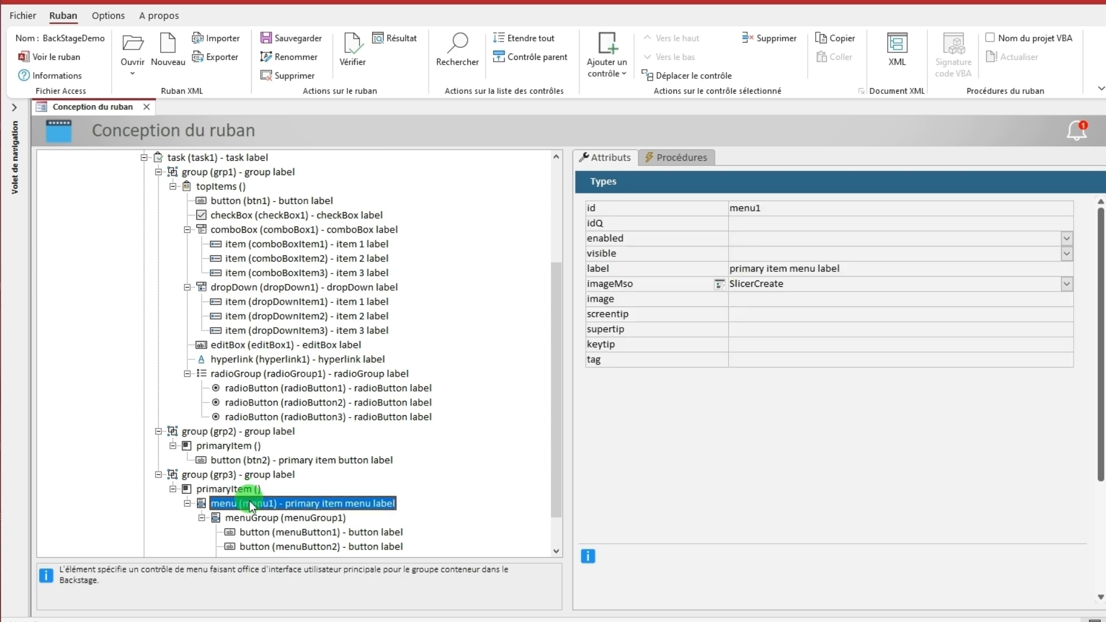
{"action": "left_click", "coordinate": [250, 517]}
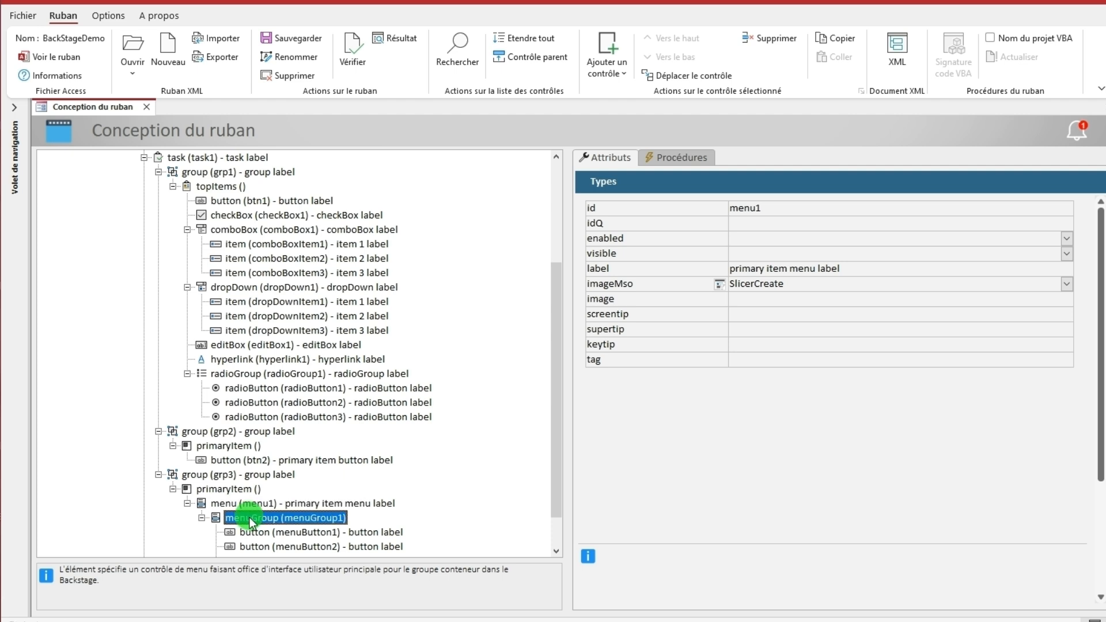
{"action": "left_click", "coordinate": [255, 533]}
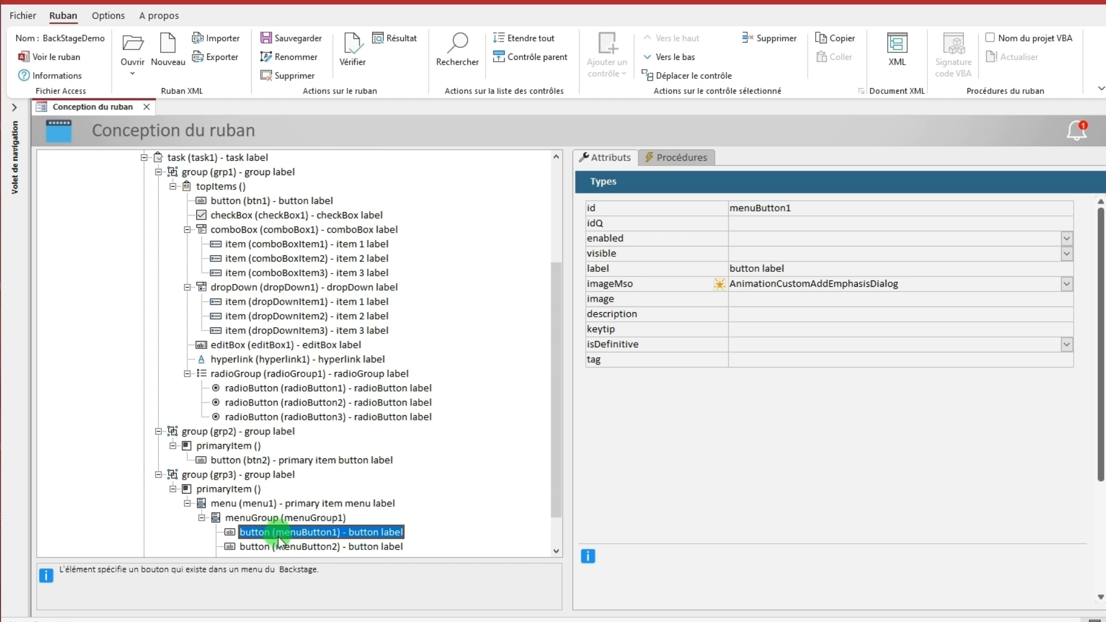
{"action": "left_click", "coordinate": [277, 545]}
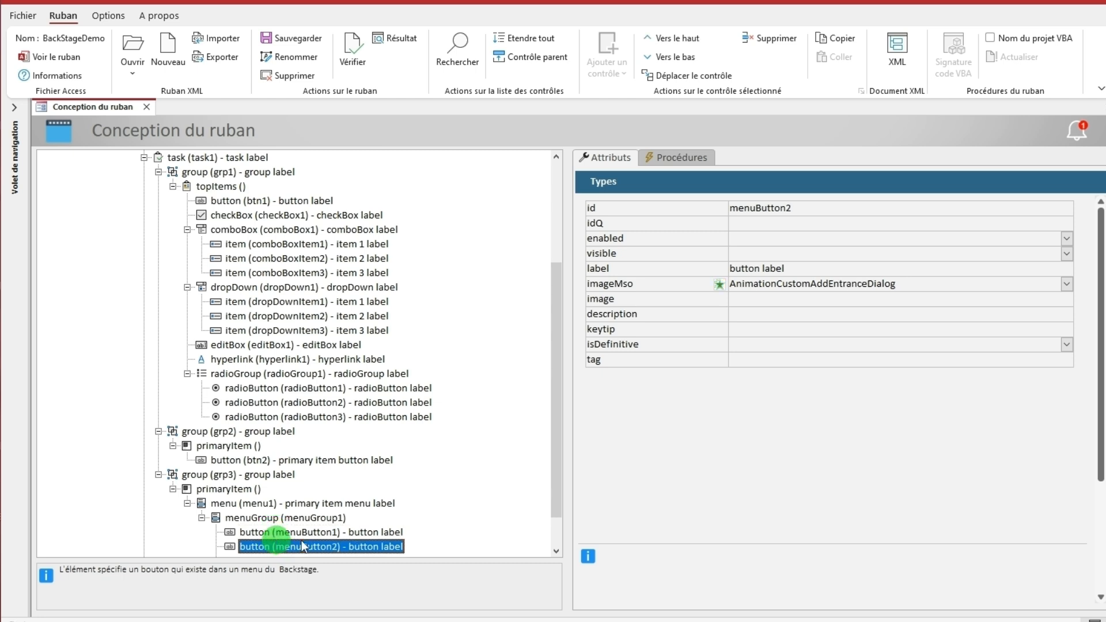
Inspect menuButton3 of menuGroup1, and try all three buttons of the primary item menu in the ViewRibbon preview.
{"action": "scroll", "coordinate": [559, 516], "scroll_direction": "down", "scroll_amount": 1}
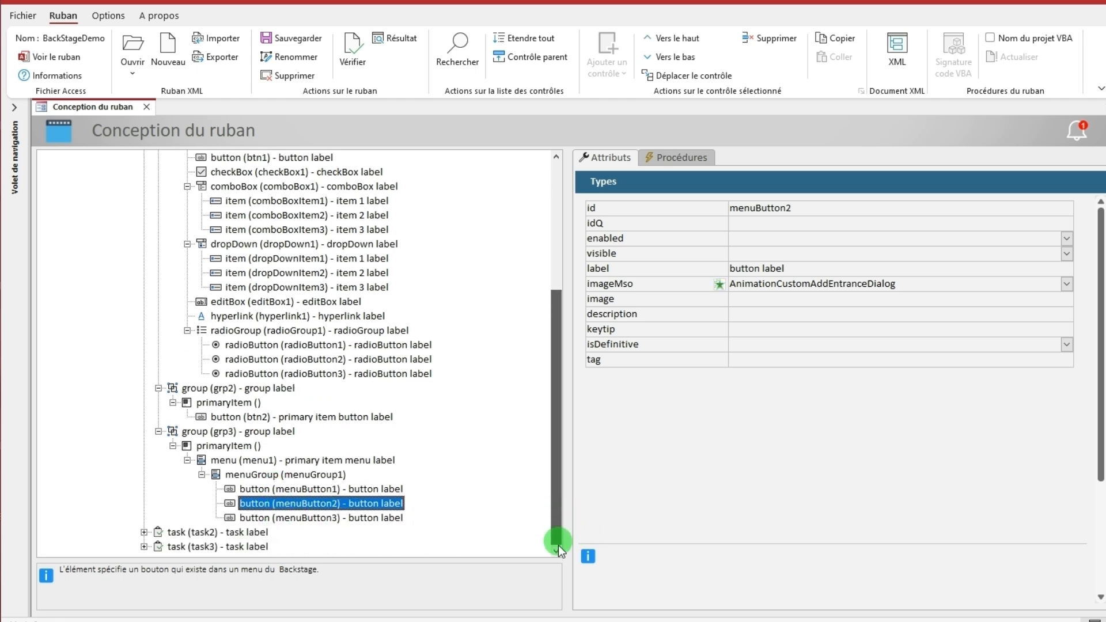
{"action": "left_click", "coordinate": [343, 518]}
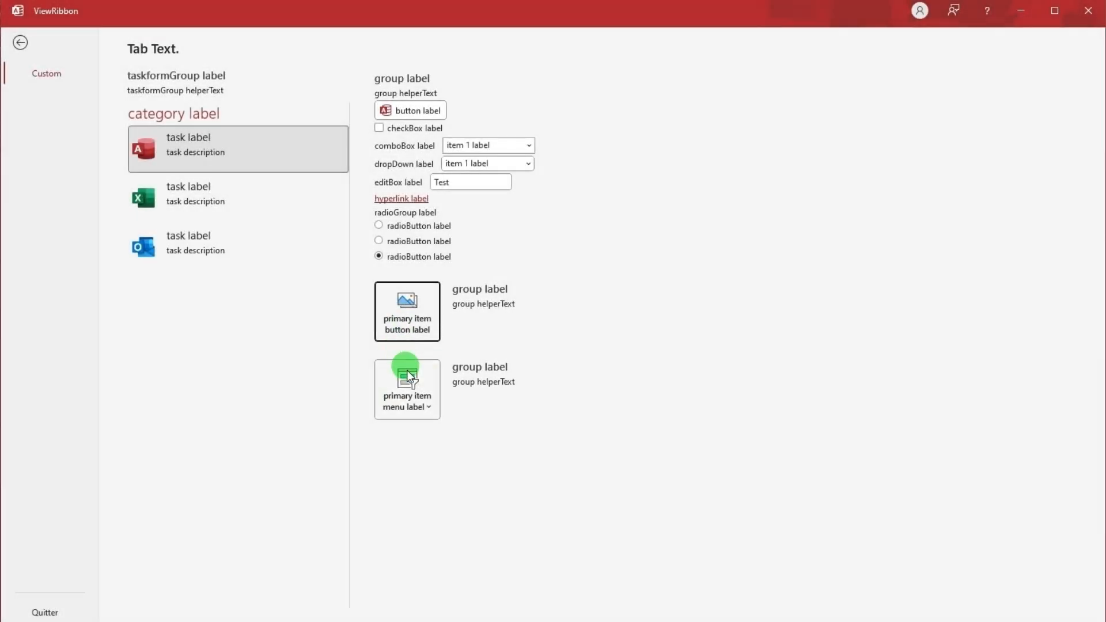
{"action": "left_click", "coordinate": [407, 382]}
{"action": "left_click", "coordinate": [419, 432]}
{"action": "left_click", "coordinate": [419, 412]}
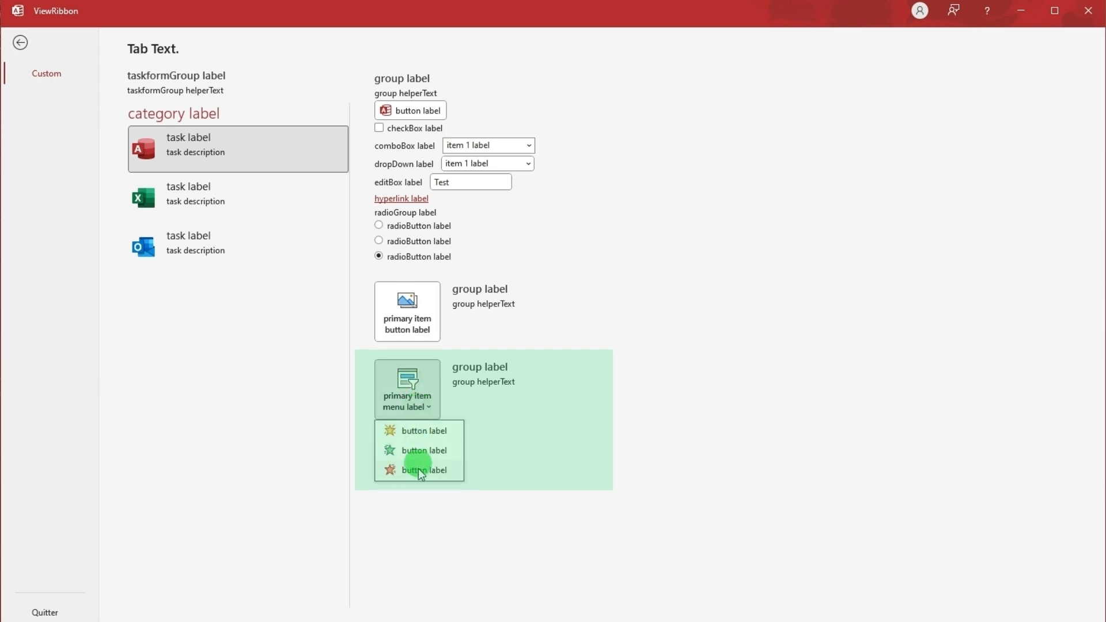
{"action": "left_click", "coordinate": [416, 469]}
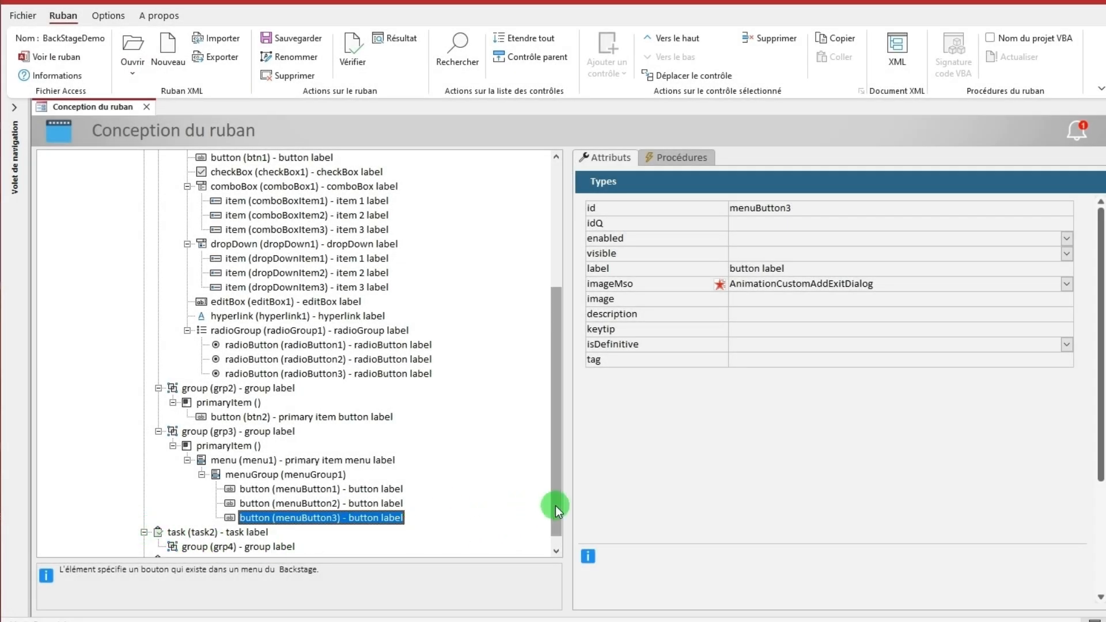
Examine groups grp4 and grp5 under task2 and task3, and display the second and third tasks in the preview.
{"action": "scroll", "coordinate": [553, 538], "scroll_direction": "down", "scroll_amount": 1}
{"action": "left_click", "coordinate": [269, 532]}
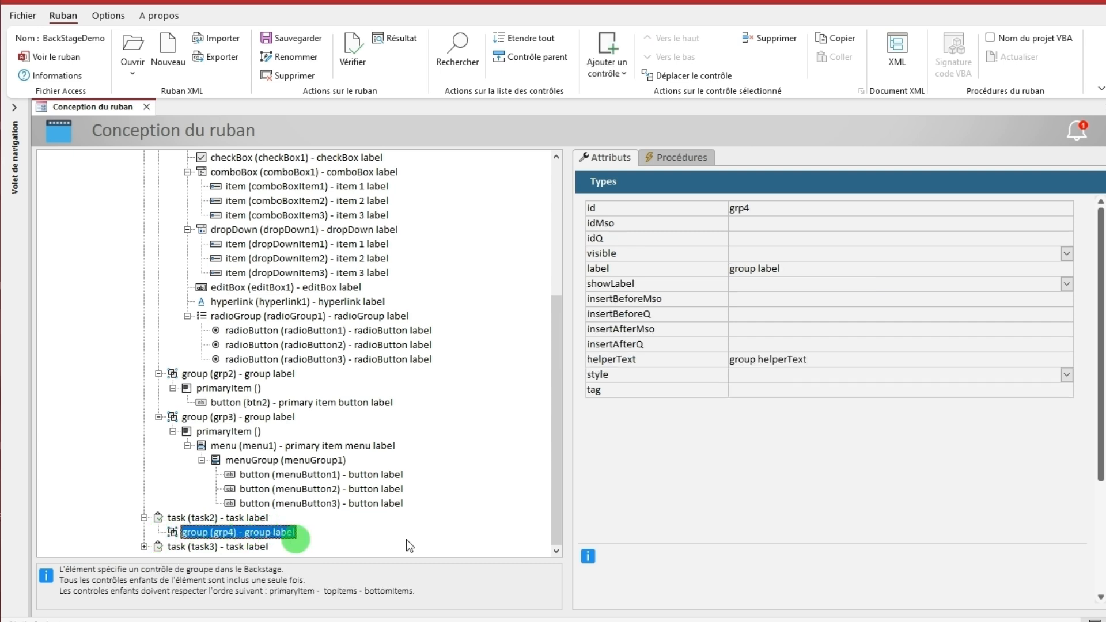
{"action": "left_click", "coordinate": [144, 546]}
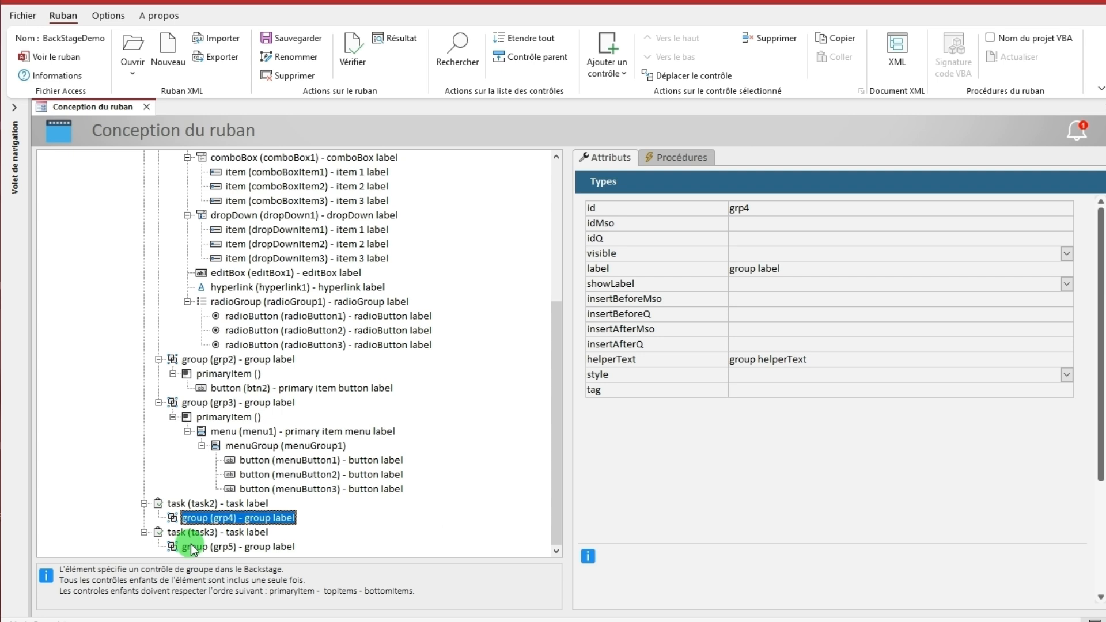
{"action": "left_click", "coordinate": [192, 546]}
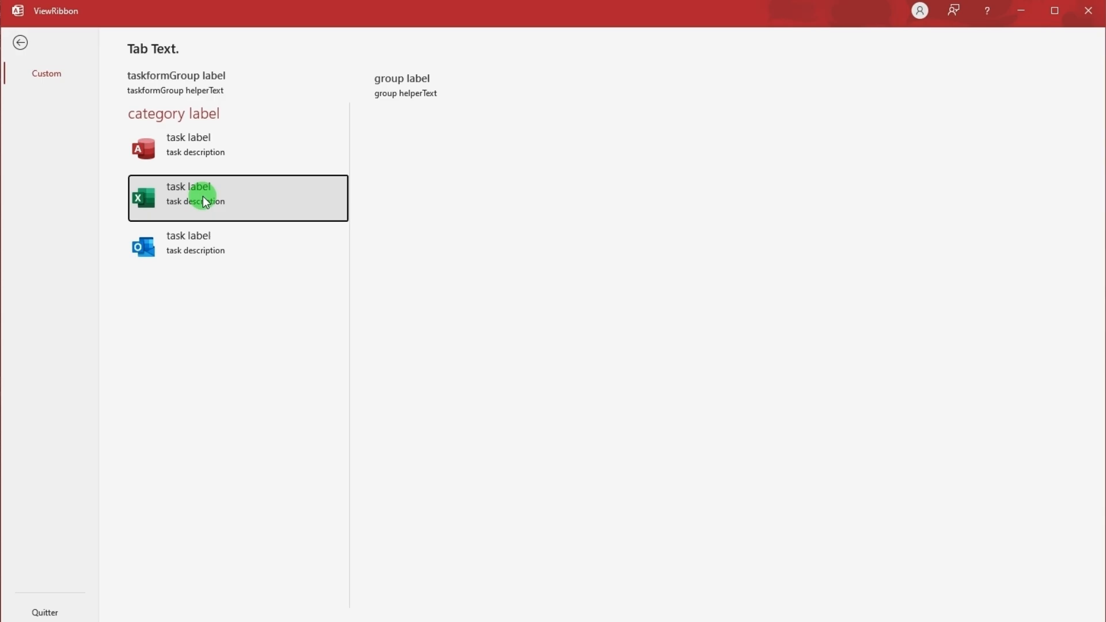
{"action": "left_click", "coordinate": [209, 249]}
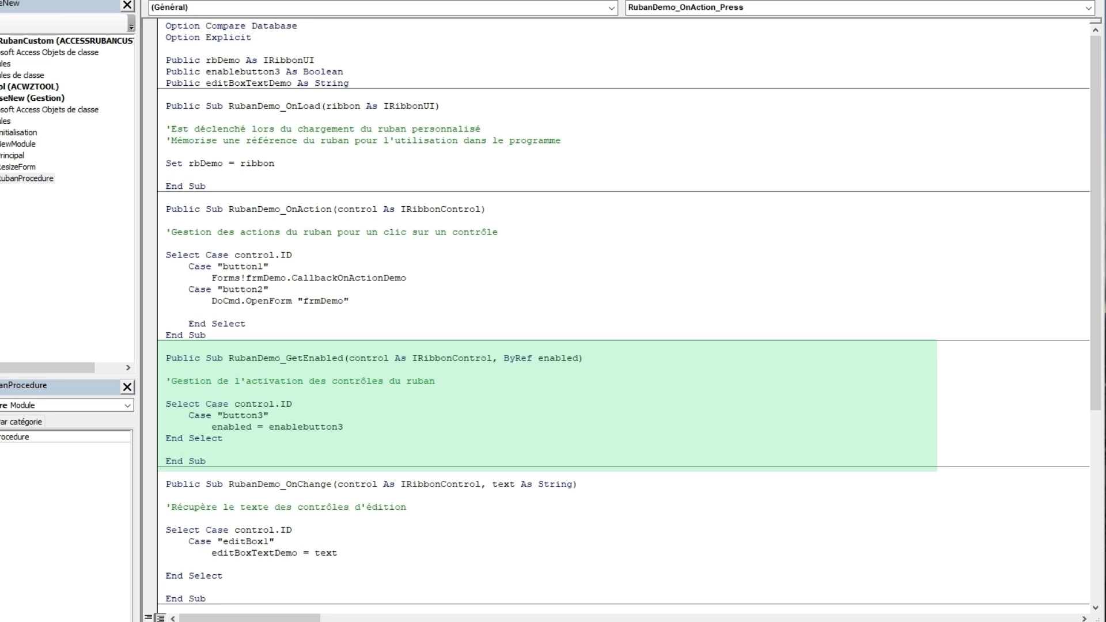
Review the RubanDemo callback procedures in the RubanProcedure module of the VBA editor.
{"action": "scroll", "coordinate": [1096, 609], "scroll_direction": "down", "scroll_amount": 9}
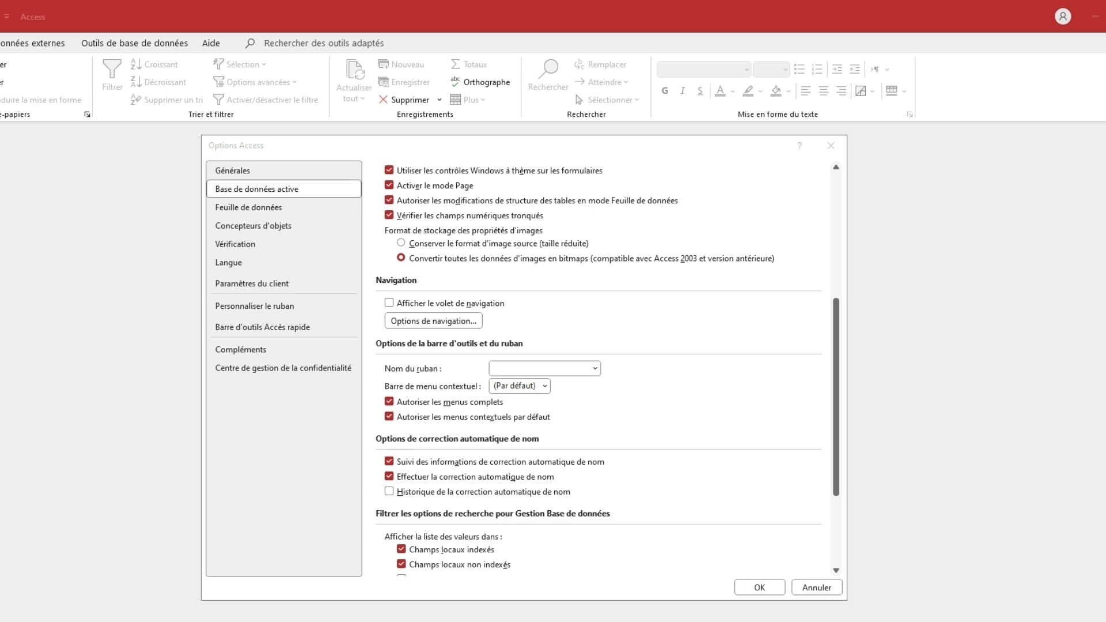
In the active database options, disallow full menus and set the ribbon name to Backstage.
{"action": "left_click", "coordinate": [389, 402]}
{"action": "left_click", "coordinate": [389, 402]}
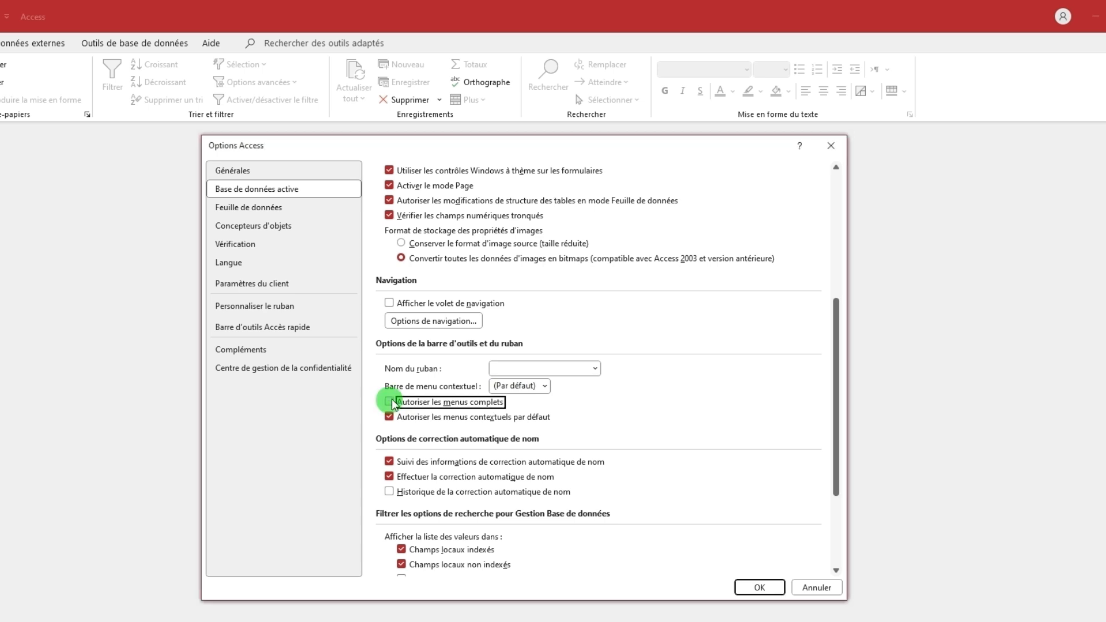
{"action": "left_click", "coordinate": [595, 372]}
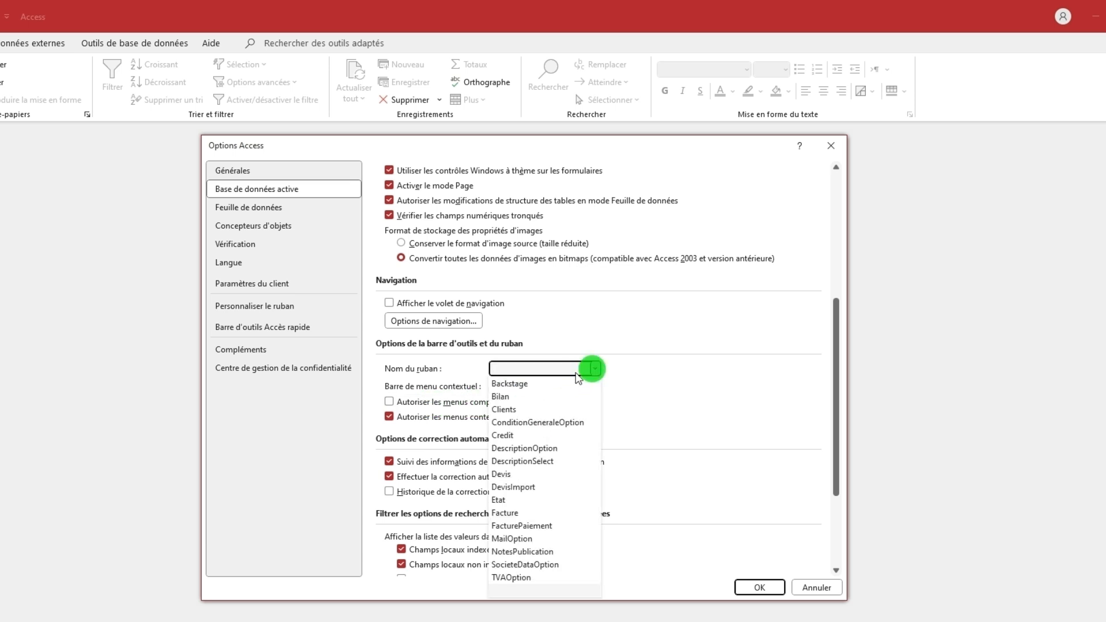
{"action": "left_click", "coordinate": [552, 385]}
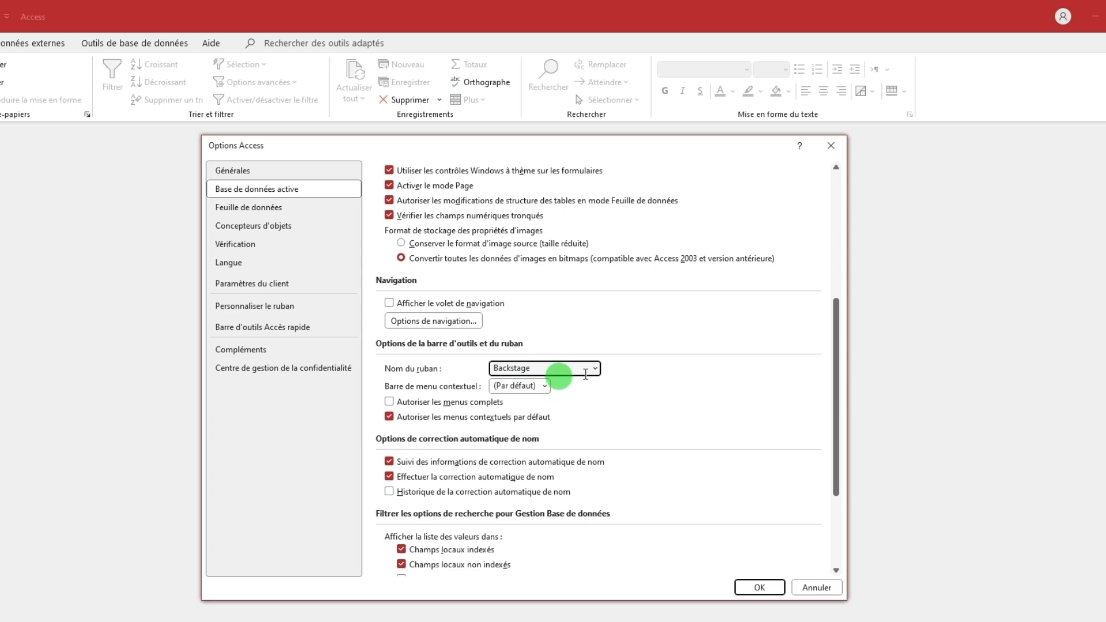
Choose the form to display when the Gestion database opens.
{"action": "left_click_drag", "start_coordinate": [835, 375], "coordinate": [827, 247]}
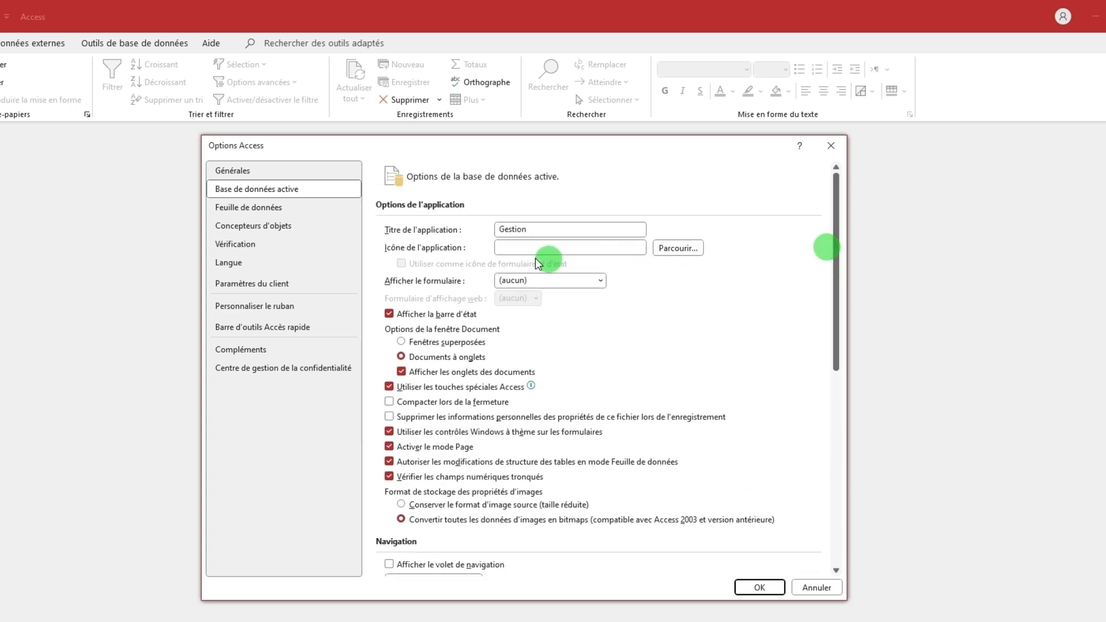
{"action": "left_click", "coordinate": [599, 280]}
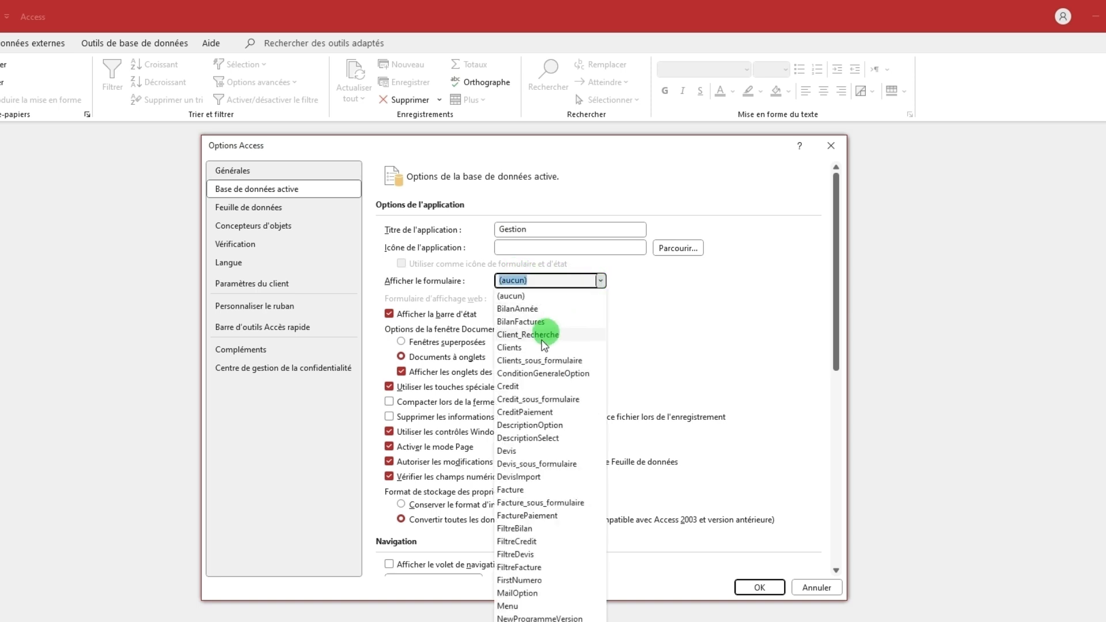
{"action": "left_click", "coordinate": [529, 387]}
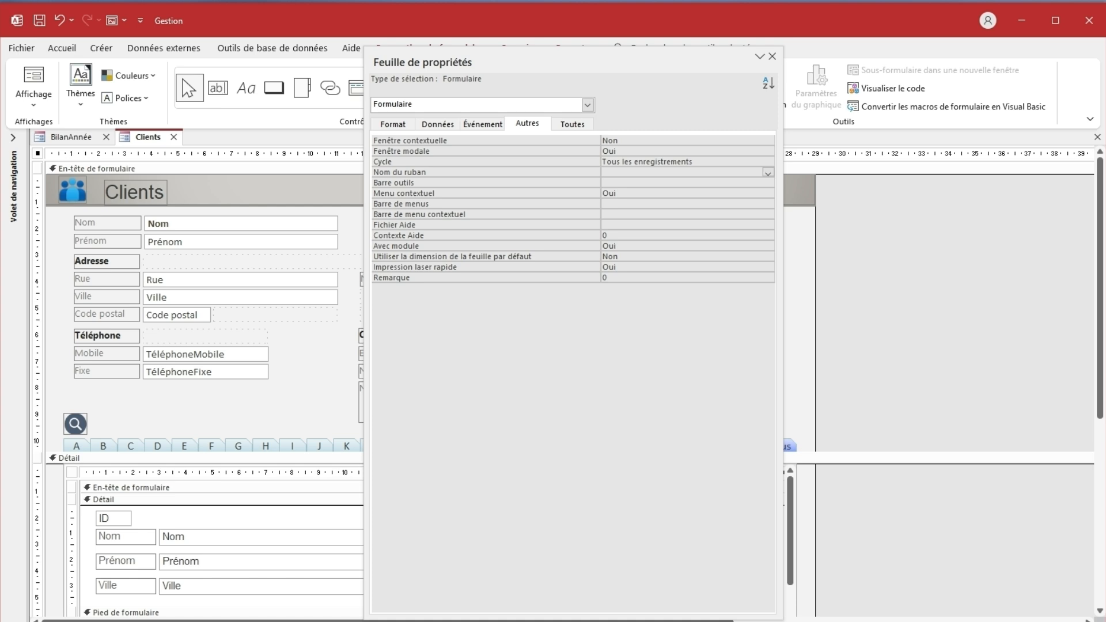
Assign a custom ribbon to the Clients form through its Nom du ruban property.
{"action": "left_click", "coordinate": [767, 172]}
{"action": "left_click", "coordinate": [702, 202]}
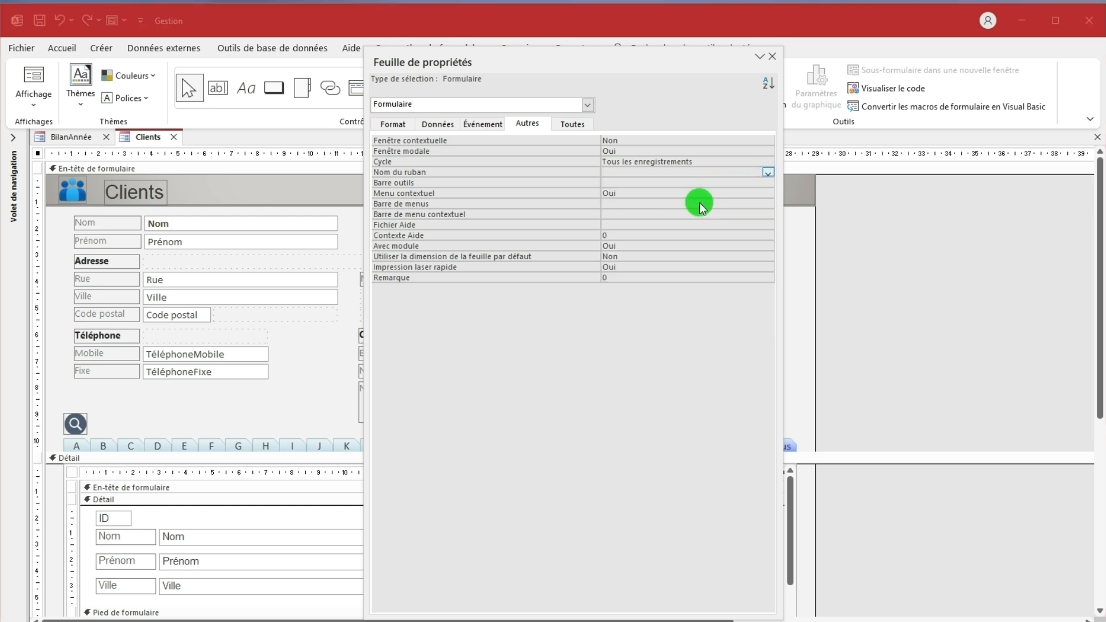